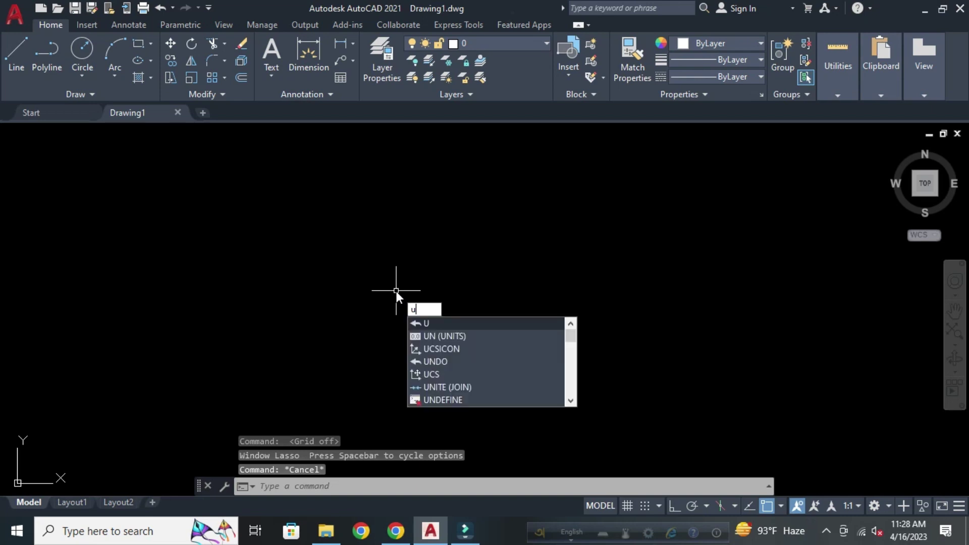
# Set the UCS icon to Noorigin so it stays fixed in the corner.
pyautogui.click(442, 354)
pyautogui.write('n')
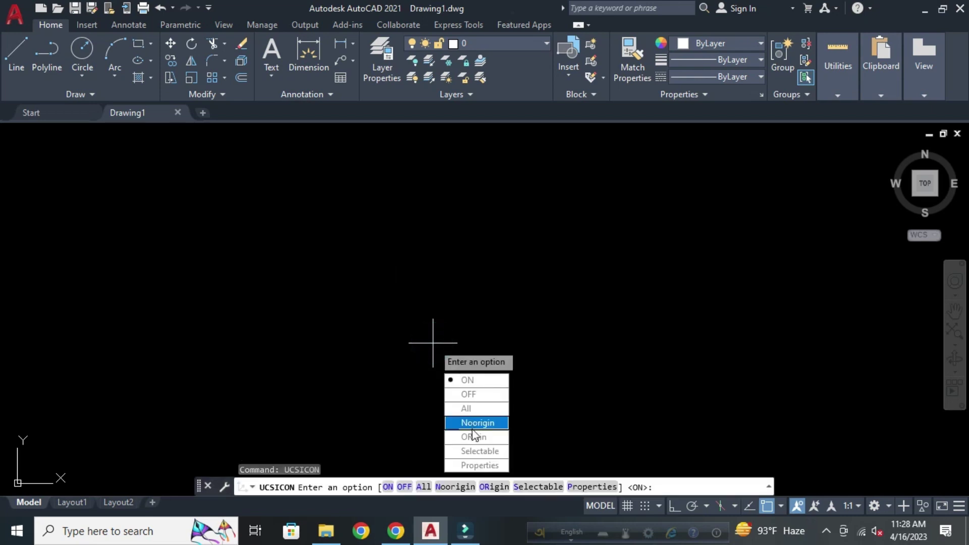
pyautogui.press('Return')
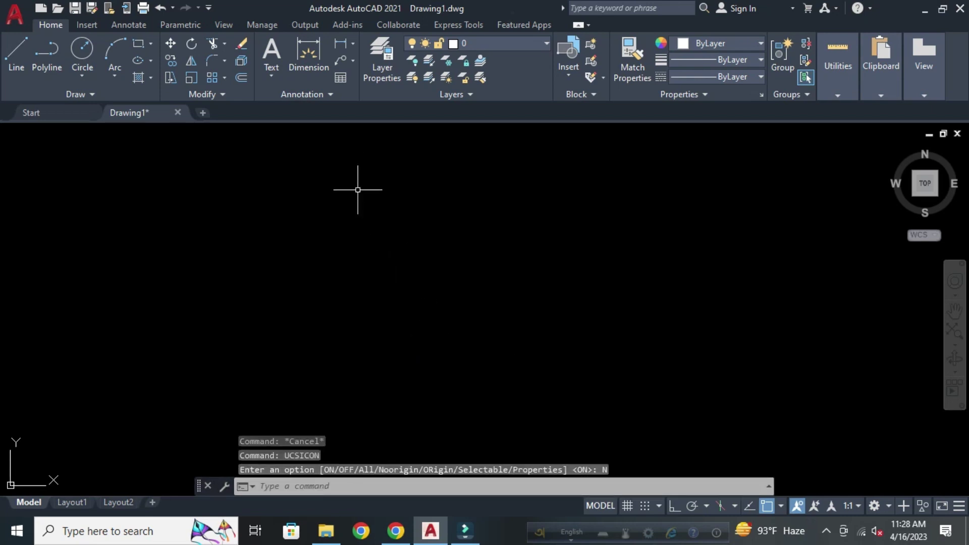
pyautogui.press('Escape')
pyautogui.press('Escape')
pyautogui.press('Escape')
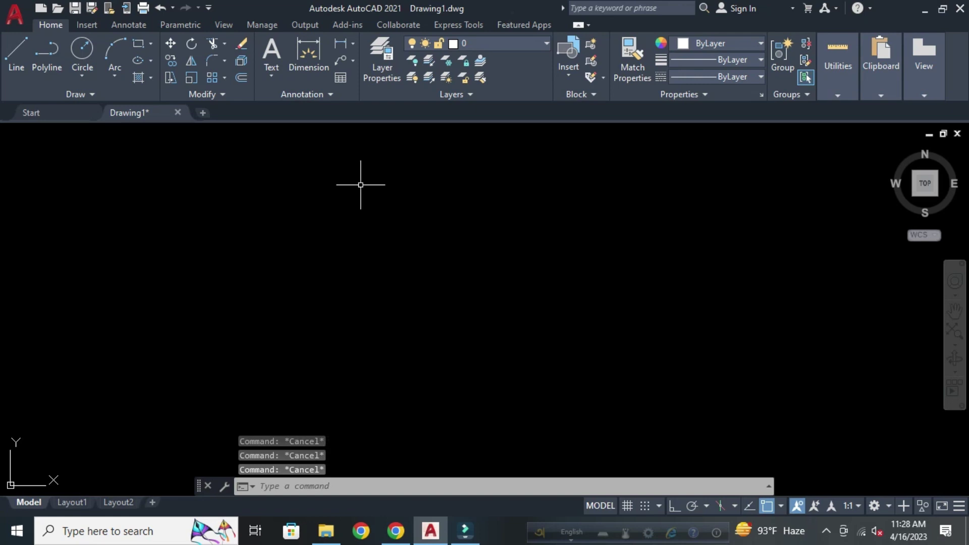
pyautogui.write('U')
pyautogui.press('Escape')
# Set the drawing length units to Engineering with 0'-0" precision.
pyautogui.write('un')
pyautogui.press('Return')
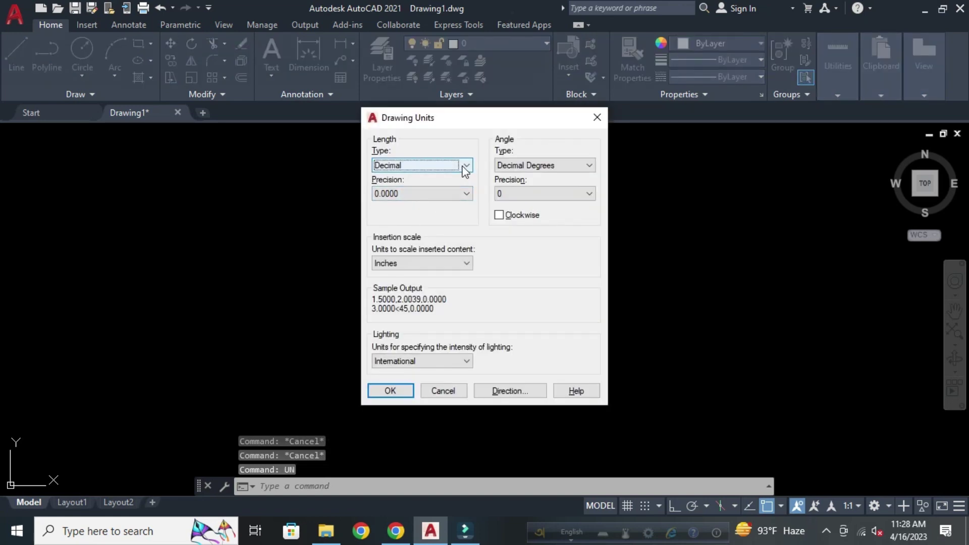
pyautogui.click(465, 167)
pyautogui.click(415, 195)
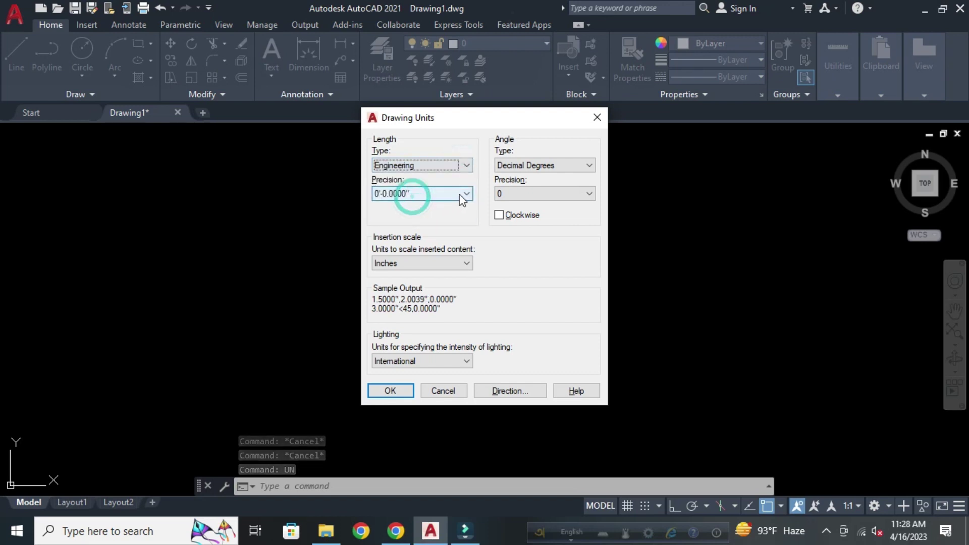
pyautogui.click(459, 195)
pyautogui.click(408, 204)
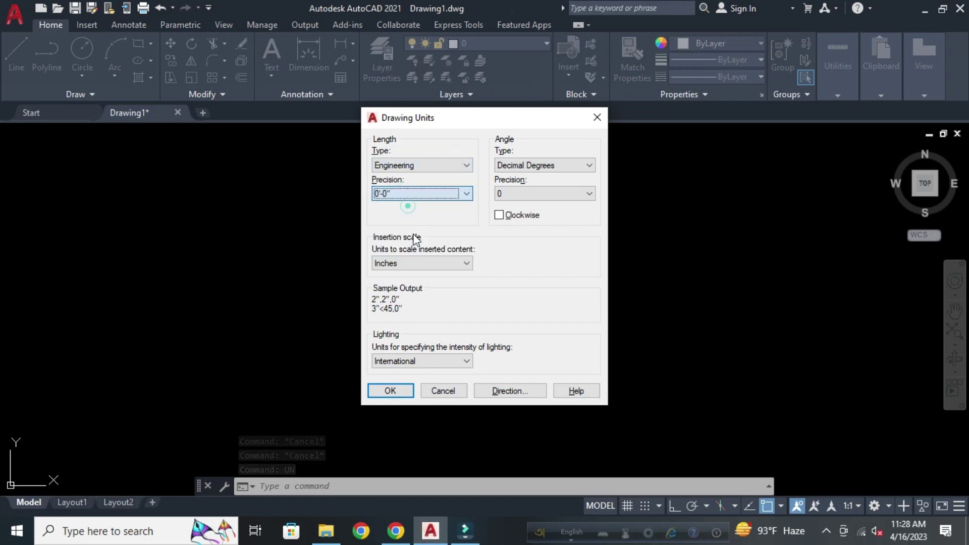
pyautogui.click(391, 392)
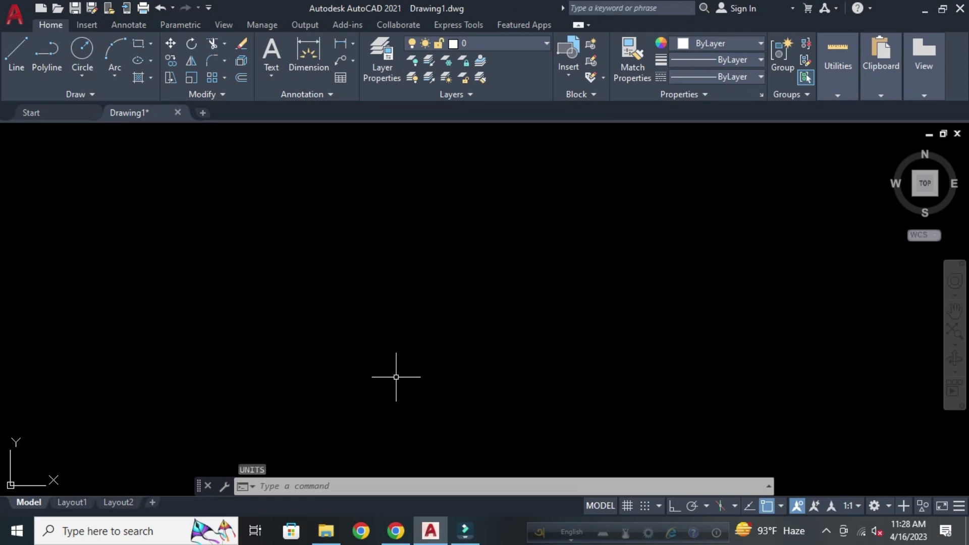
# Edit the Standard dimension style, trying Engineering alternate units before turning them back off.
pyautogui.write('d')
pyautogui.press('Return')
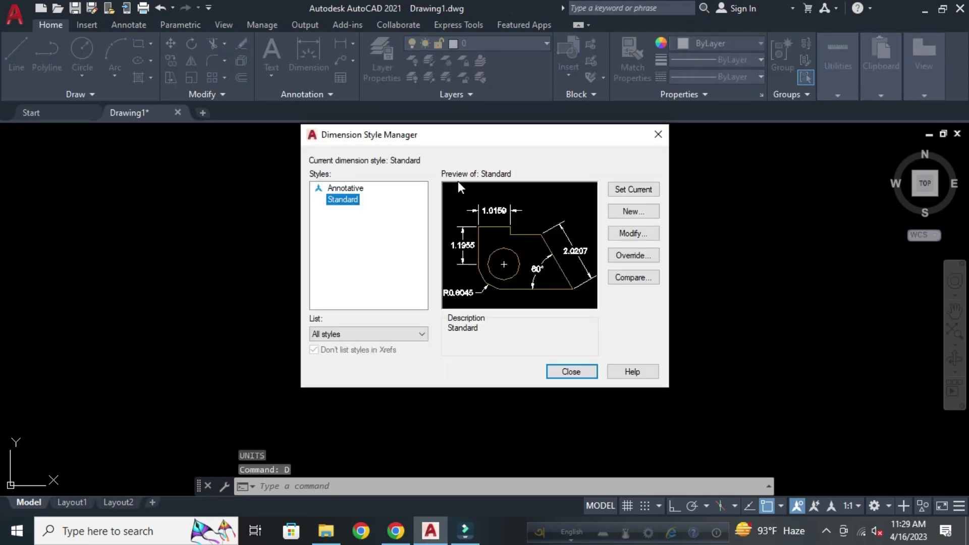
pyautogui.click(632, 233)
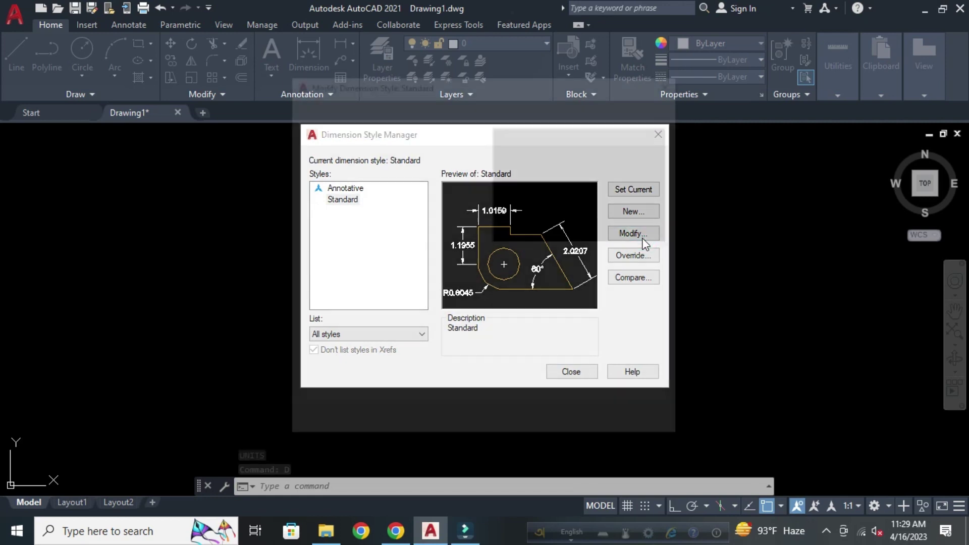
pyautogui.click(530, 108)
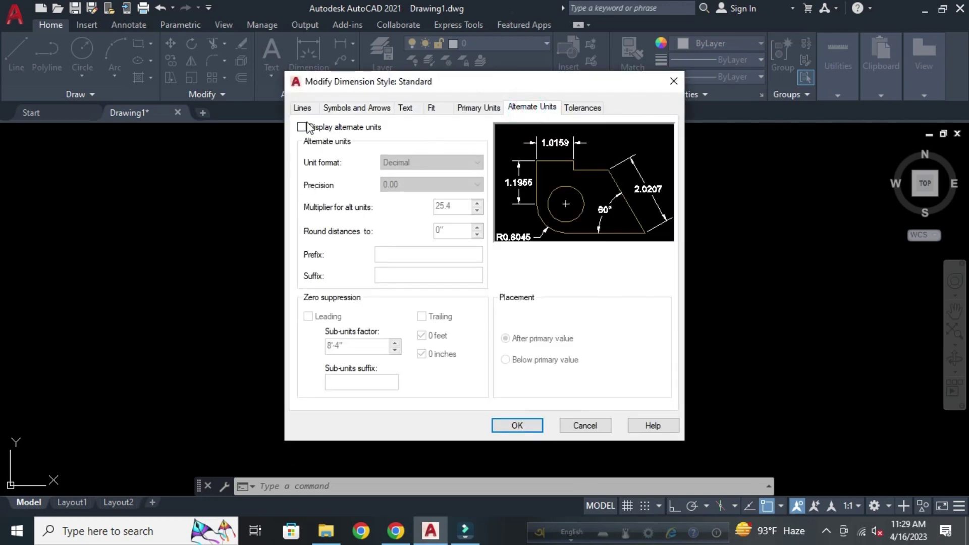
pyautogui.click(302, 127)
pyautogui.click(476, 162)
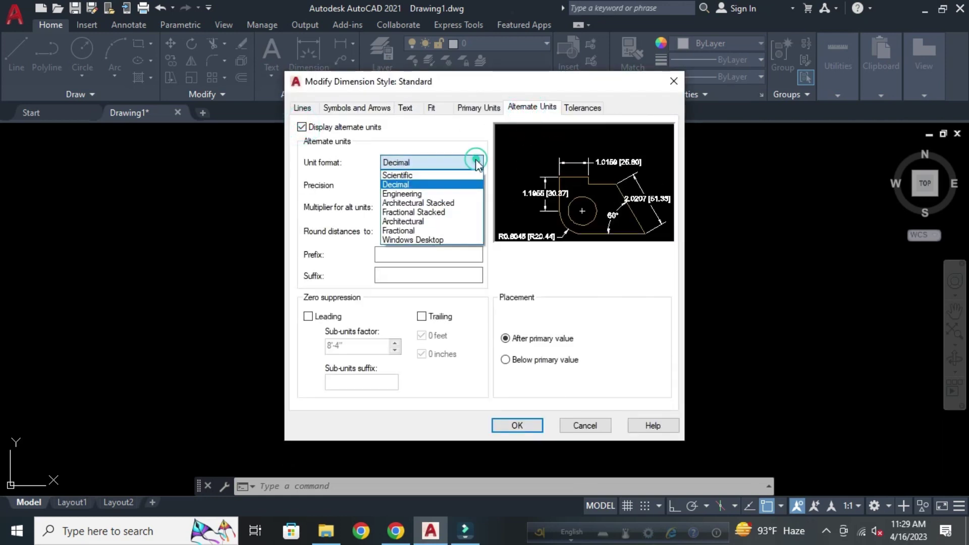
pyautogui.click(435, 195)
pyautogui.click(428, 185)
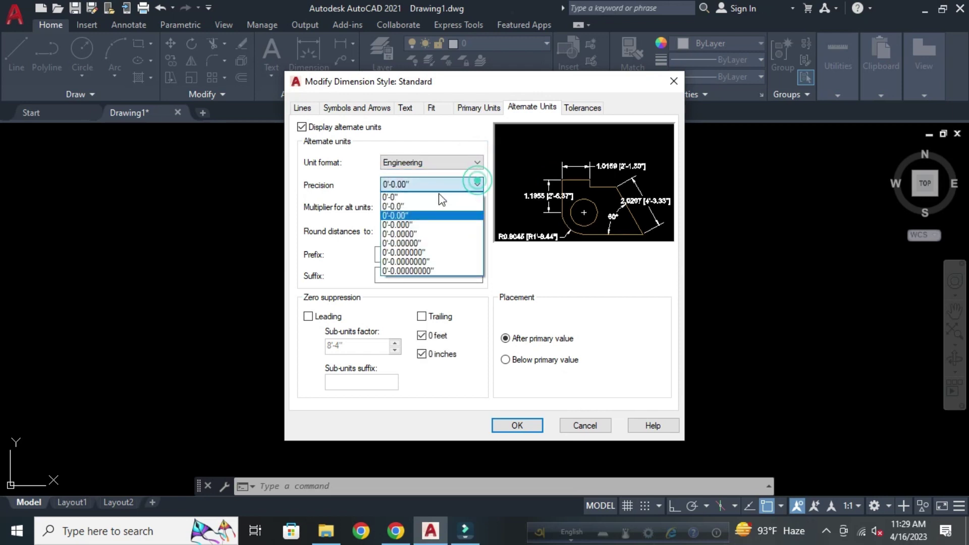
pyautogui.click(426, 197)
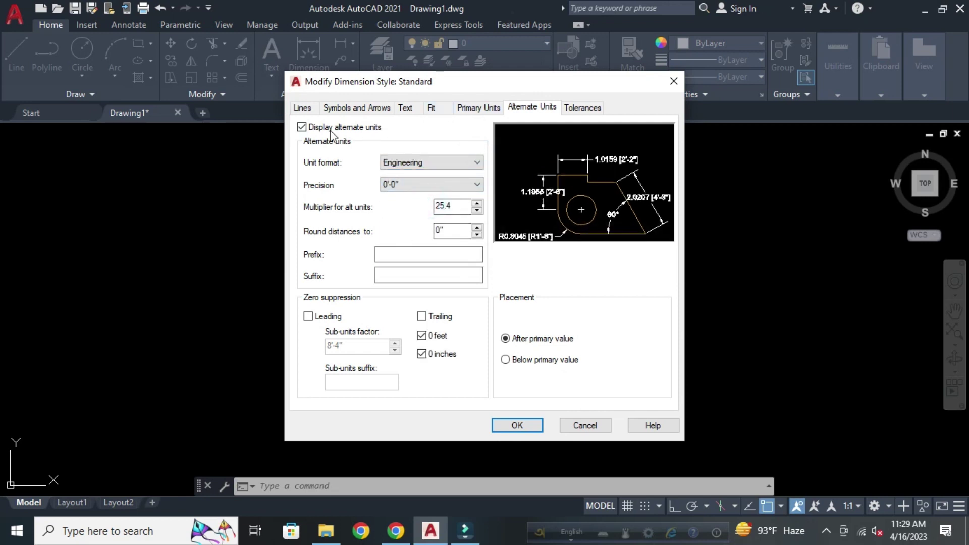
pyautogui.click(301, 127)
# Set the Standard style's primary units to Engineering with 0'-0" precision.
pyautogui.click(482, 108)
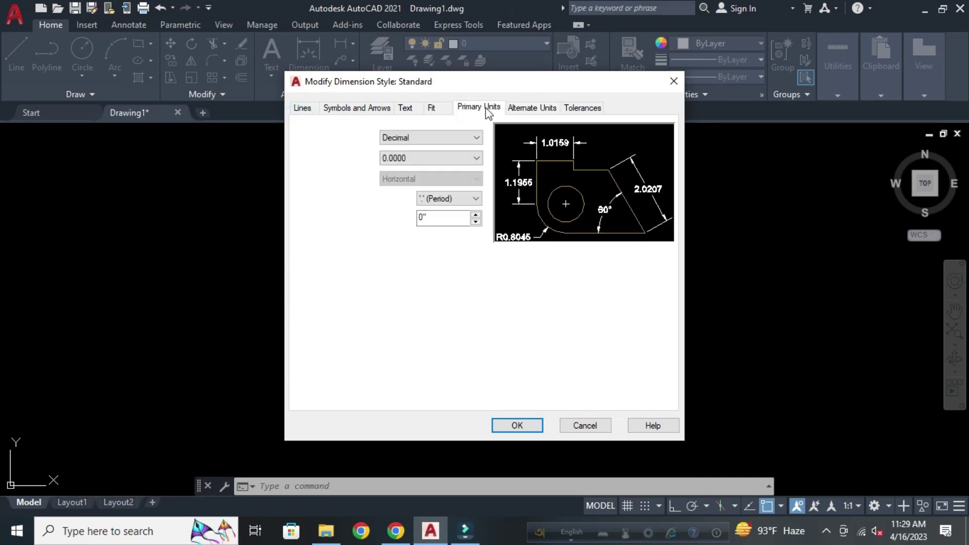
pyautogui.click(465, 154)
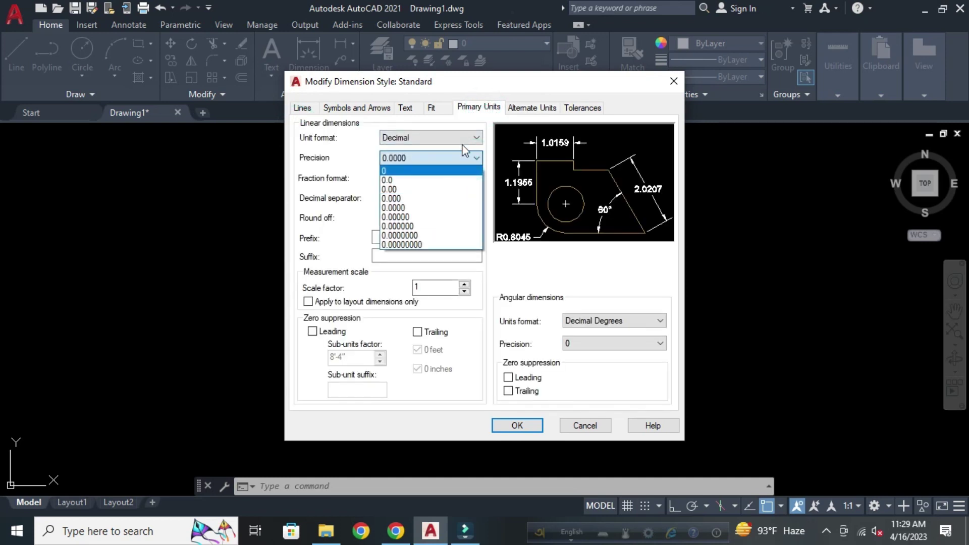
pyautogui.click(466, 151)
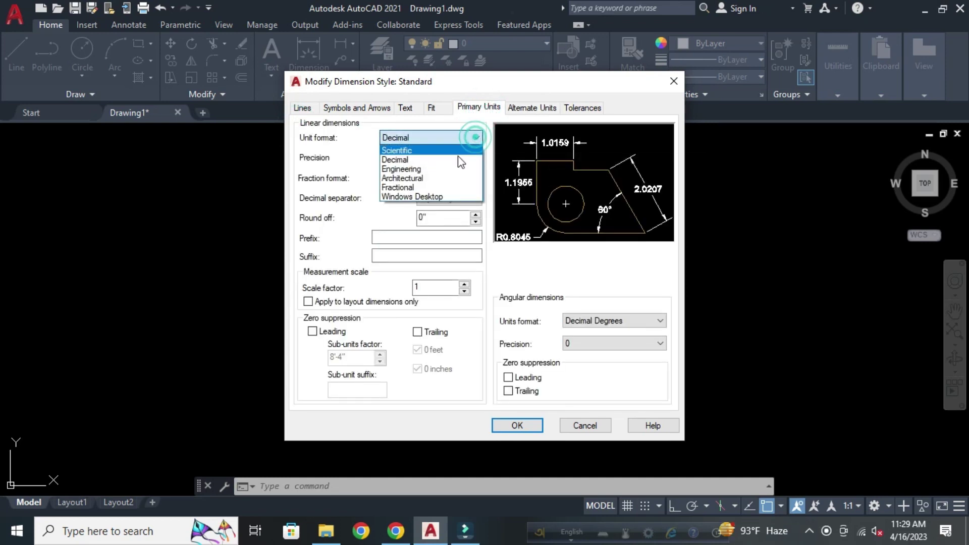
pyautogui.click(448, 169)
pyautogui.click(434, 170)
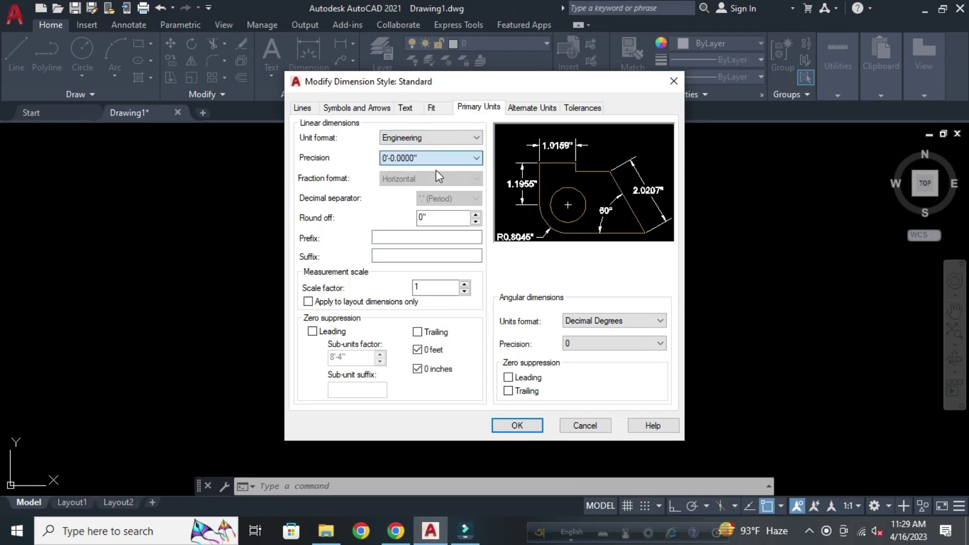
# Give the Standard style text height 1 and arrow size 2, and make it current.
pyautogui.click(405, 108)
pyautogui.write('1')
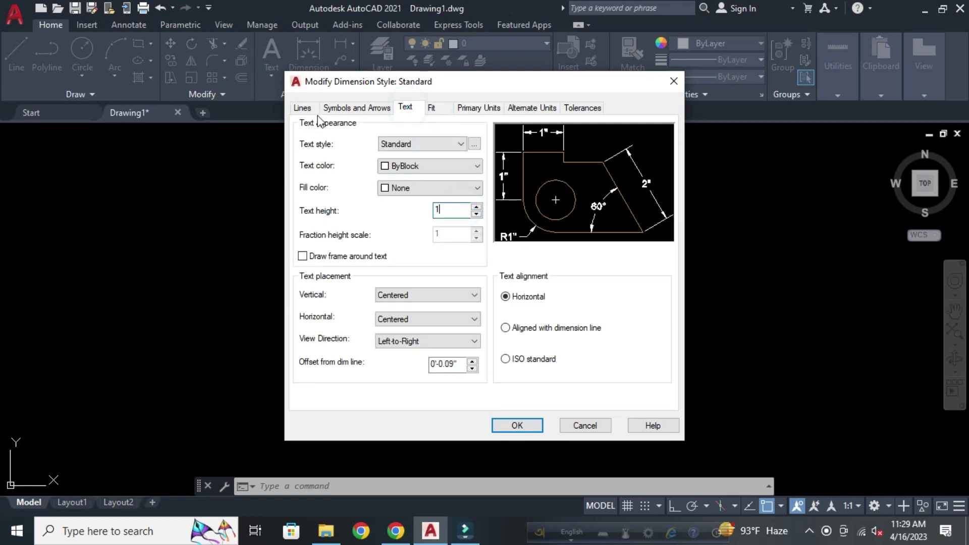
pyautogui.click(371, 109)
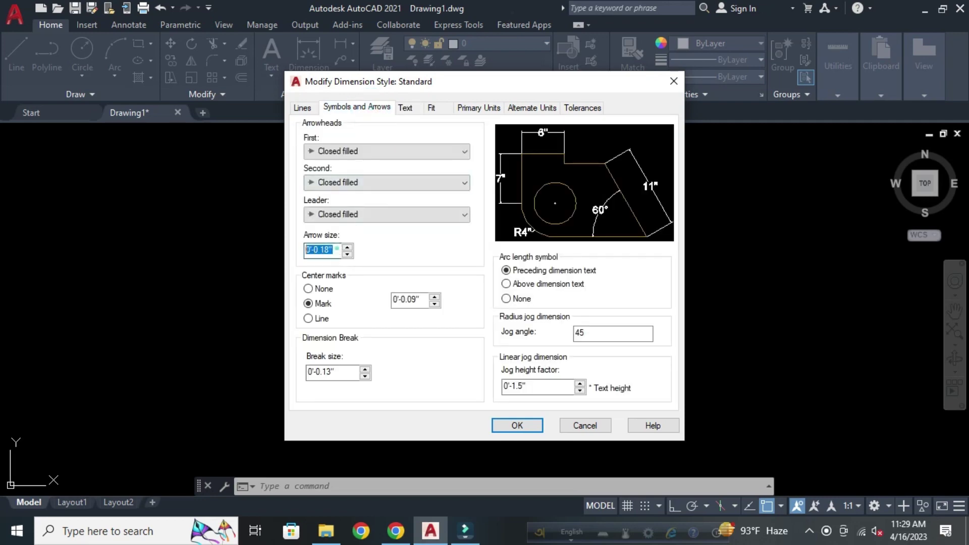
pyautogui.click(517, 425)
pyautogui.click(645, 194)
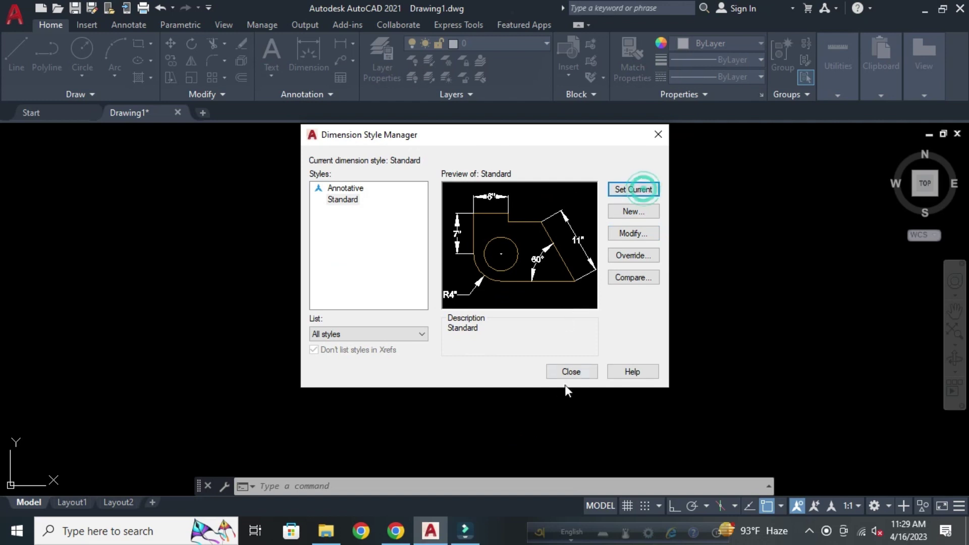
pyautogui.click(571, 371)
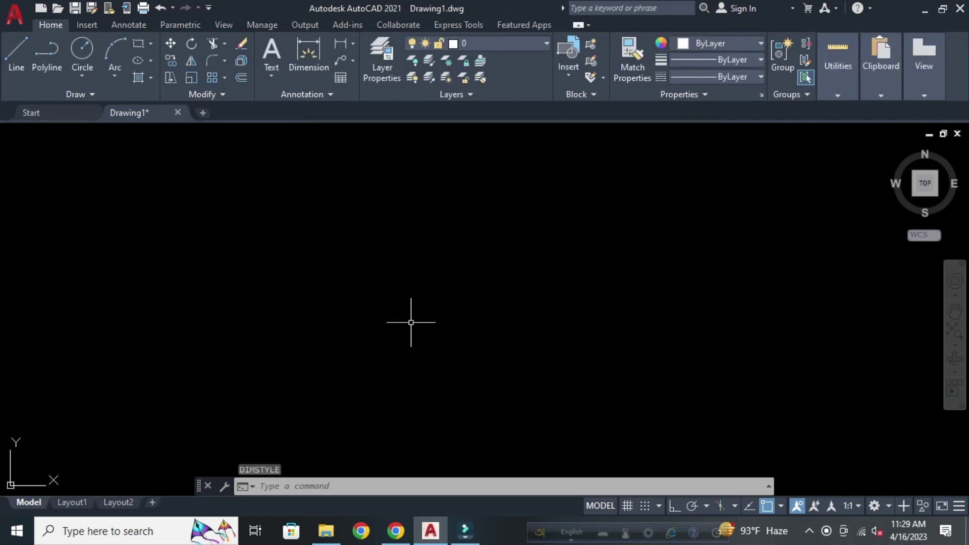
# Draw a 10 by 10 square rectangle with RECTANG.
pyautogui.press('Escape')
pyautogui.press('Escape')
pyautogui.press('Escape')
pyautogui.write('R')
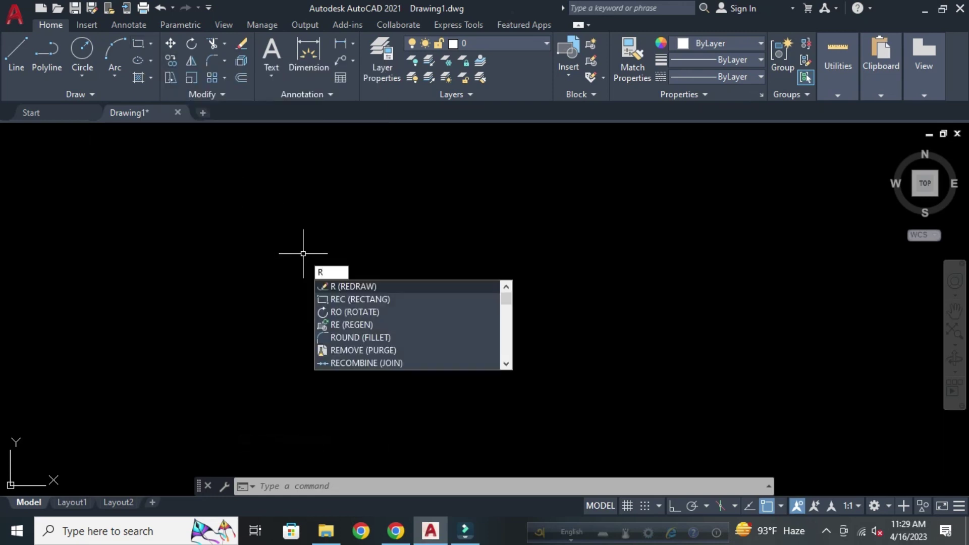
pyautogui.write('ec')
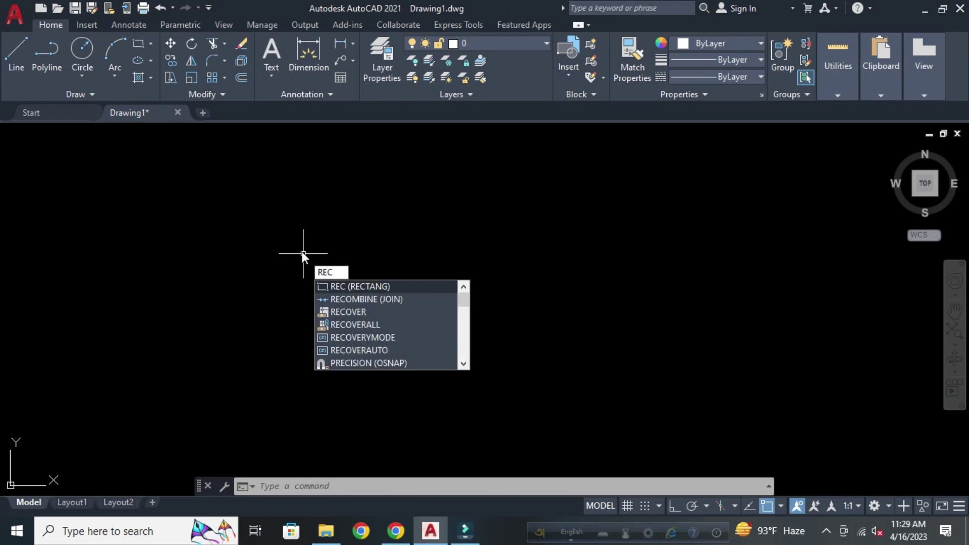
pyautogui.press('Escape')
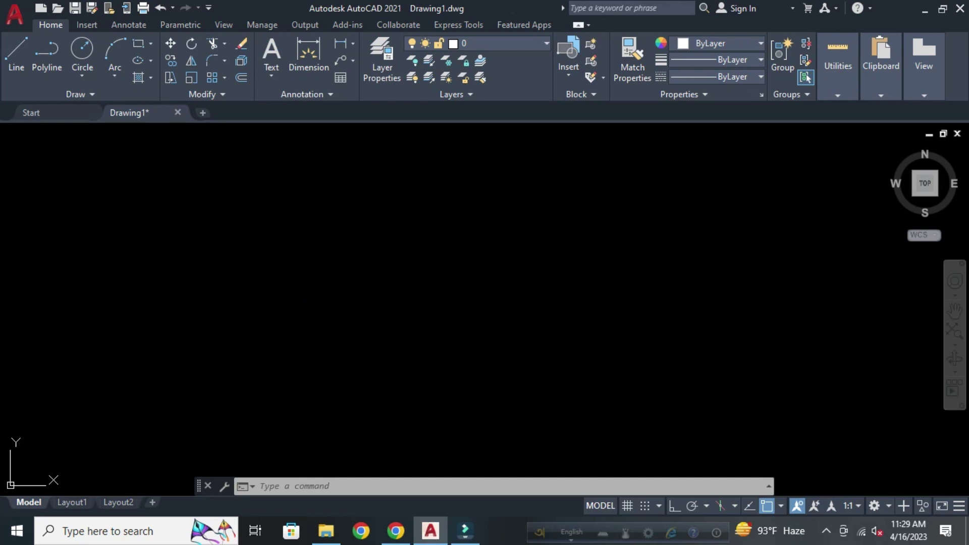
pyautogui.press('Return')
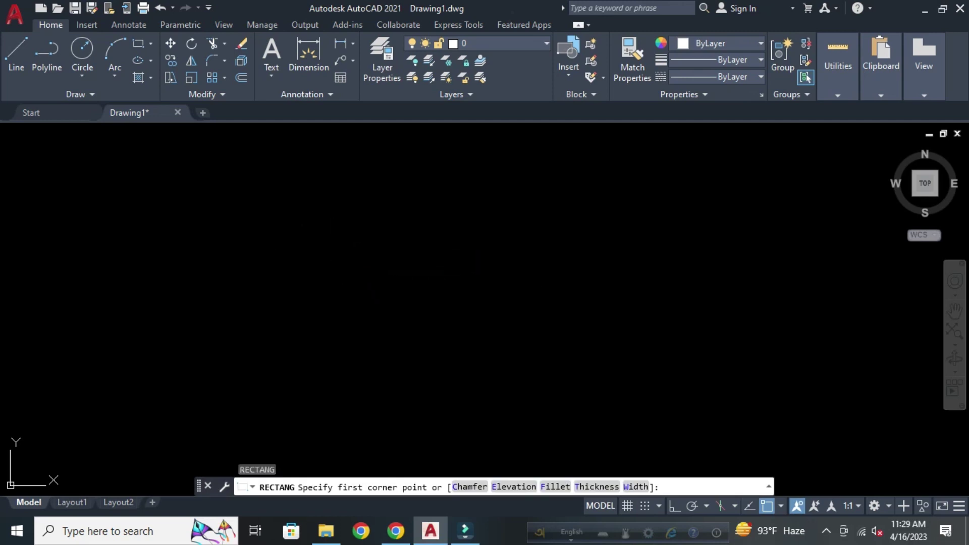
pyautogui.click(333, 238)
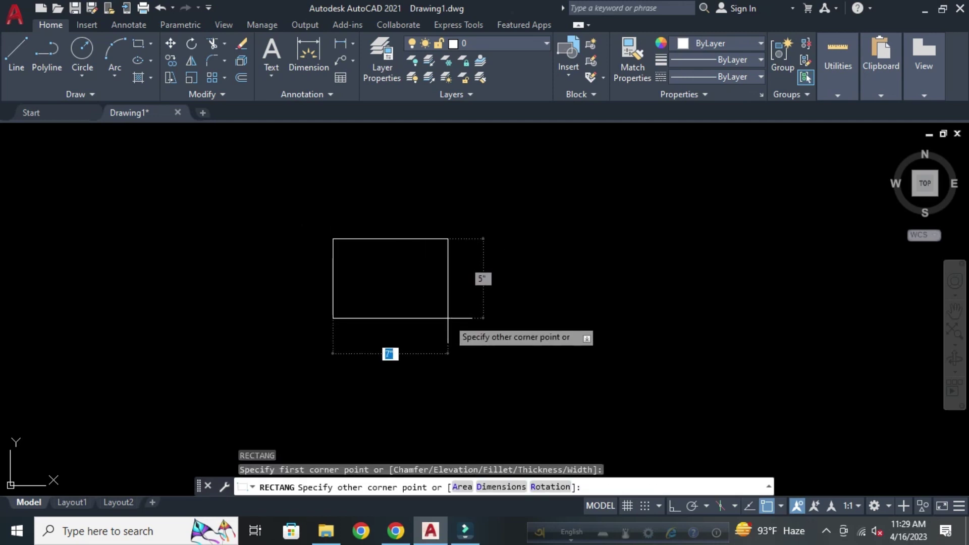
pyautogui.write('10')
pyautogui.press('Tab')
pyautogui.write('1')
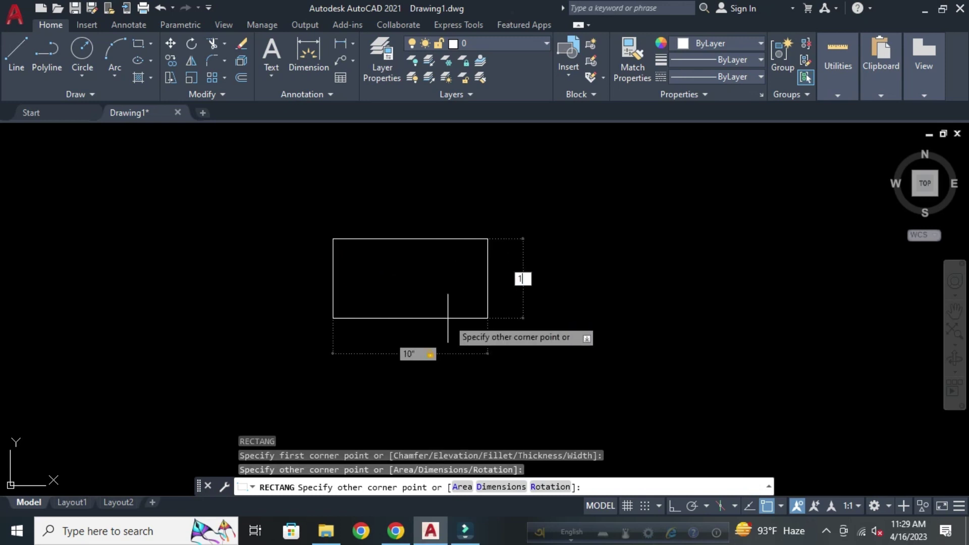
pyautogui.write('0')
pyautogui.press('Return')
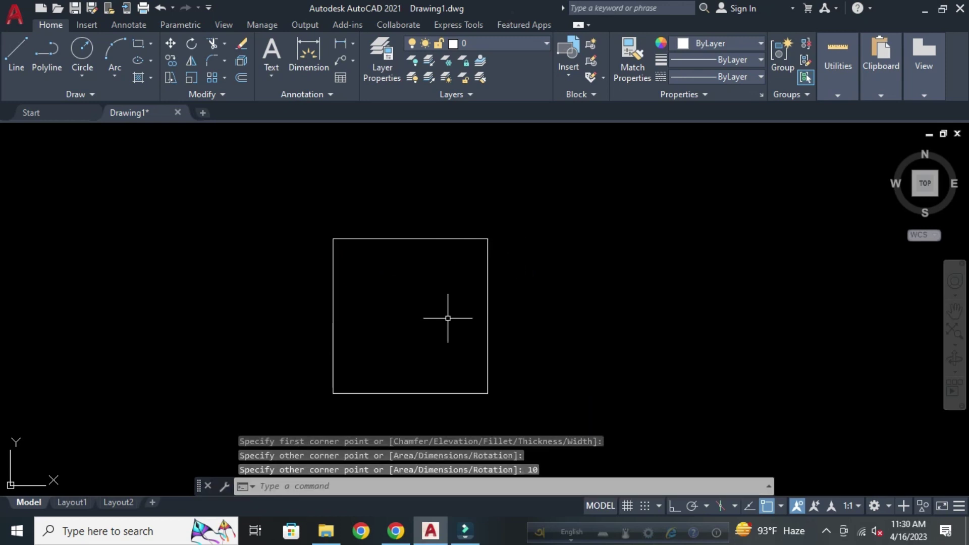
# Cancel the repeated rectangle command and frame the square in the view.
pyautogui.press('Return')
pyautogui.press('Tab')
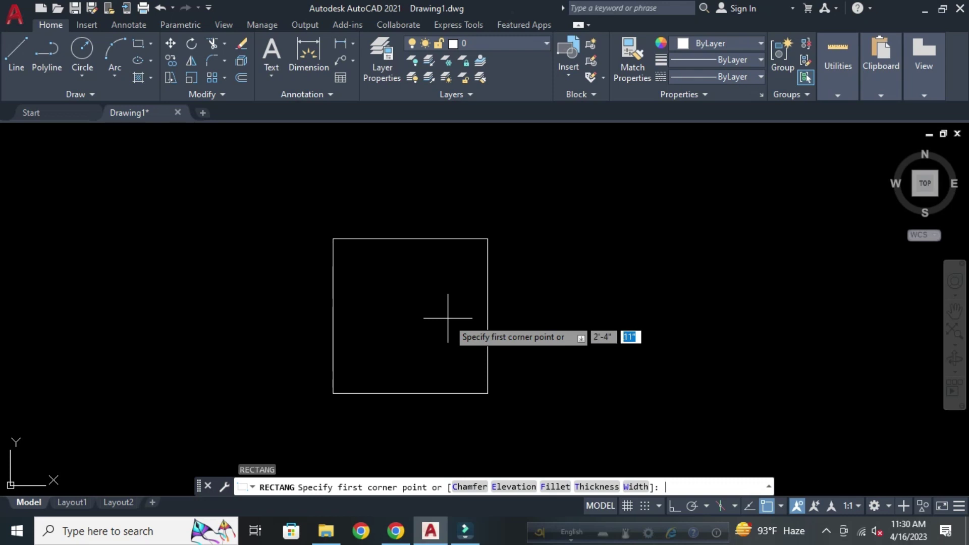
pyautogui.press('Escape')
pyautogui.press('Escape')
pyautogui.press('Escape')
pyautogui.scroll(-4, 460, 334)
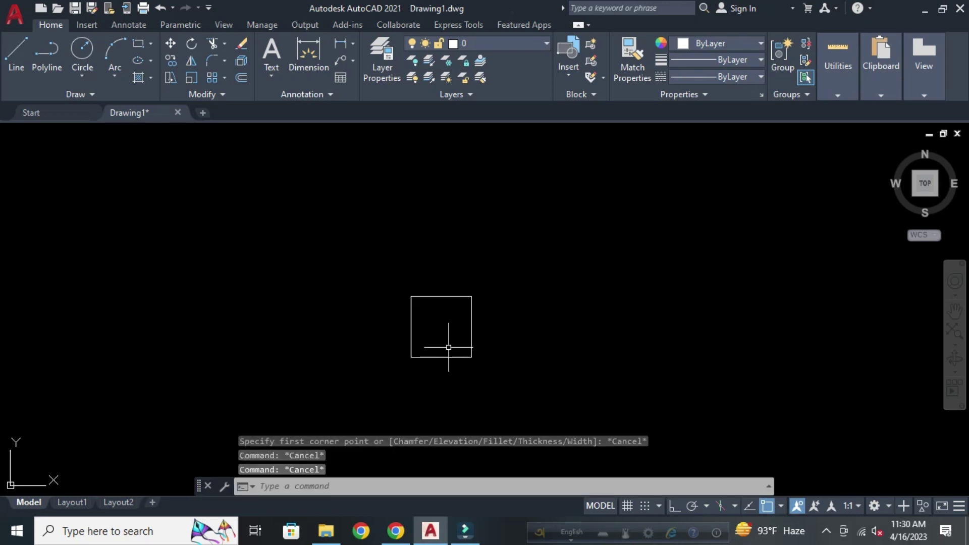
pyautogui.scroll(5, 448, 347)
pyautogui.scroll(-8, 413, 348)
pyautogui.moveTo(407, 340); pyautogui.dragTo(382, 269, button='middle')
# Copy the square column 12' to the right with Ortho on.
pyautogui.click(460, 347)
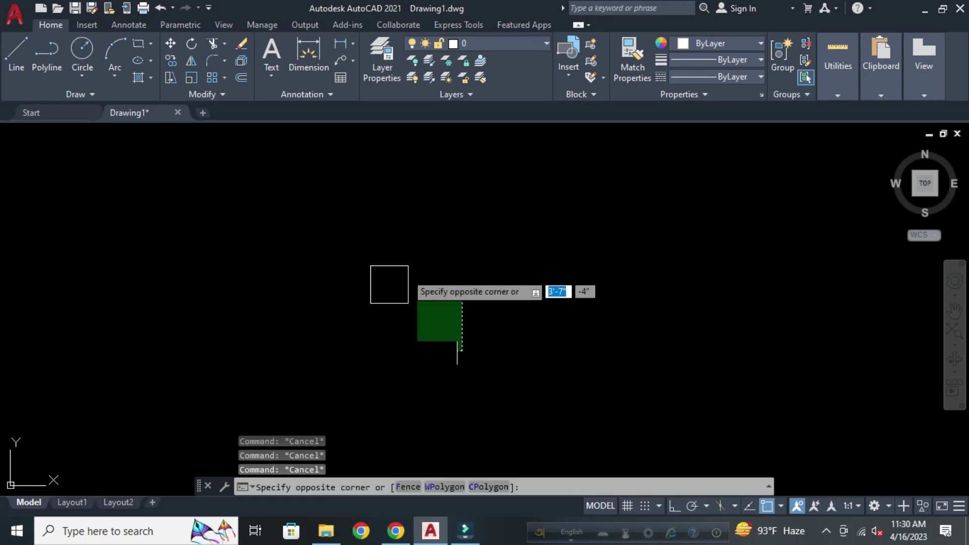
pyautogui.click(310, 202)
pyautogui.write('c')
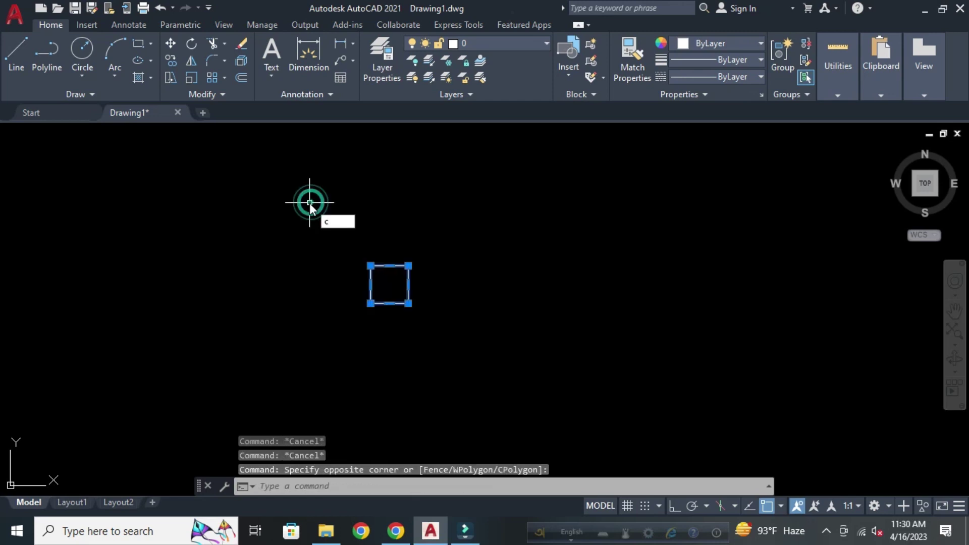
pyautogui.write('p')
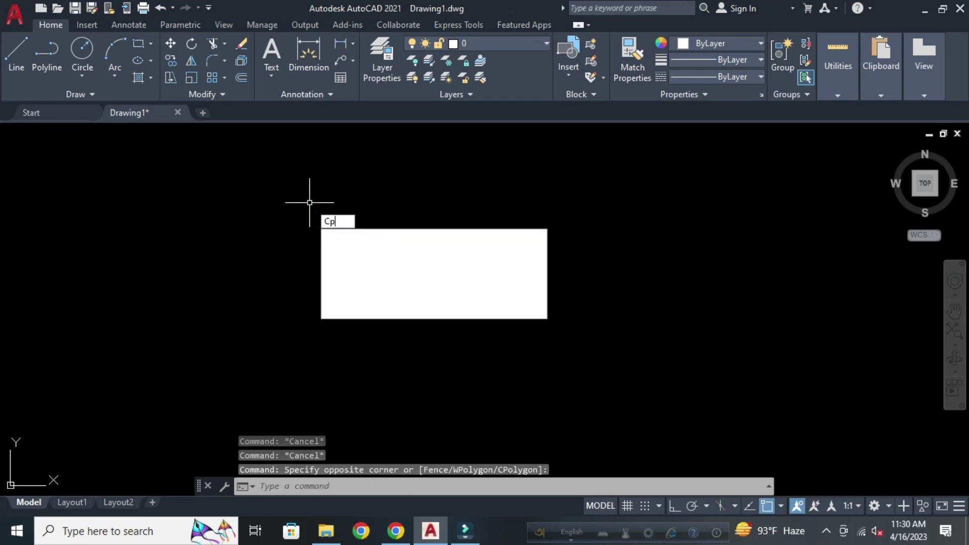
pyautogui.press('Return')
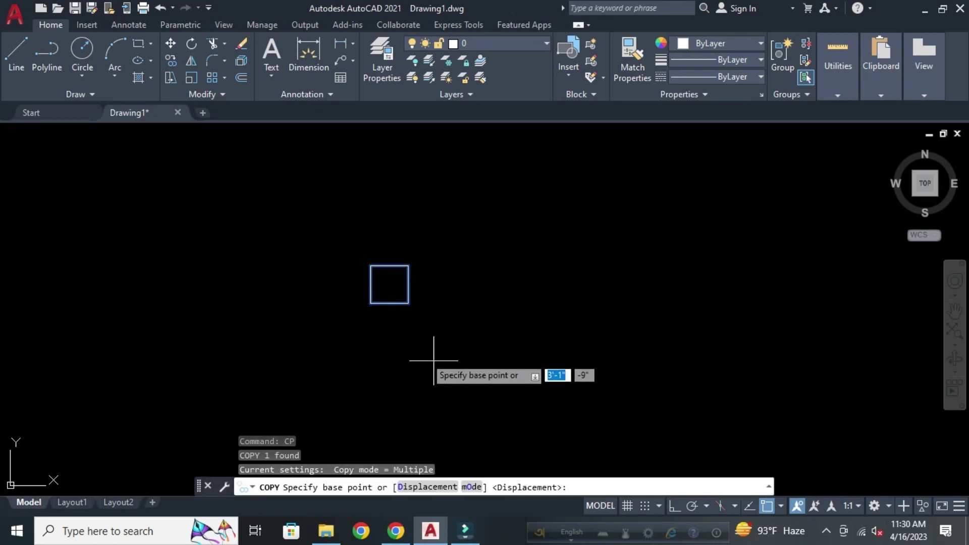
pyautogui.click(389, 303)
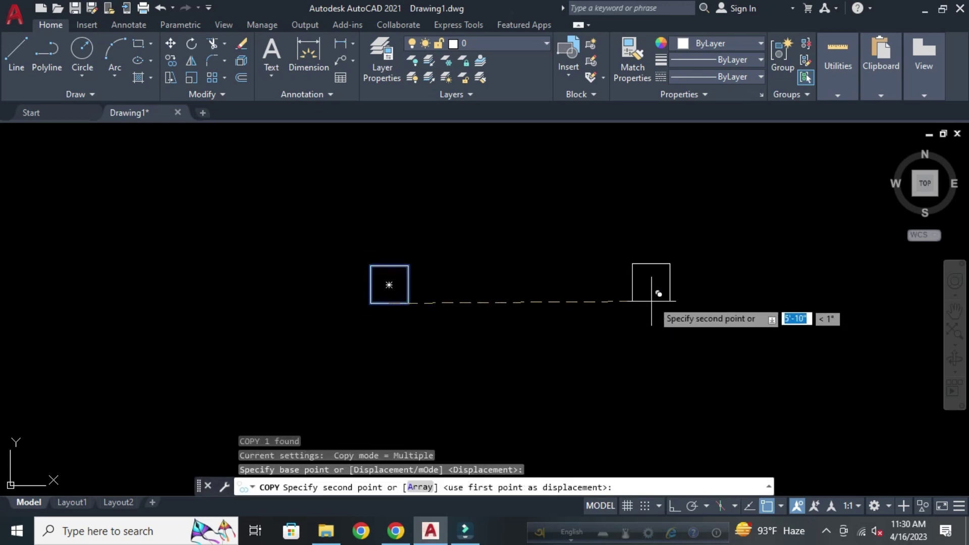
pyautogui.press('F8')
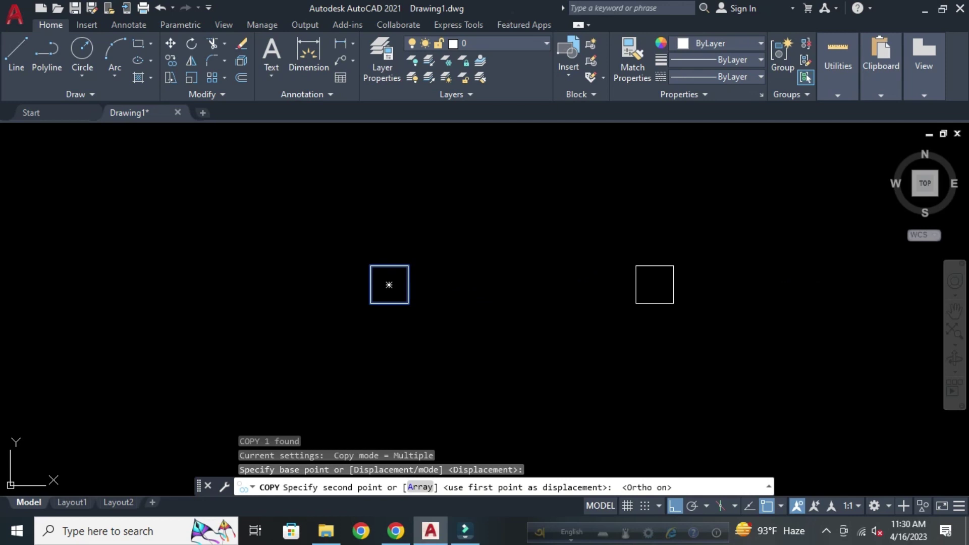
pyautogui.write("12'")
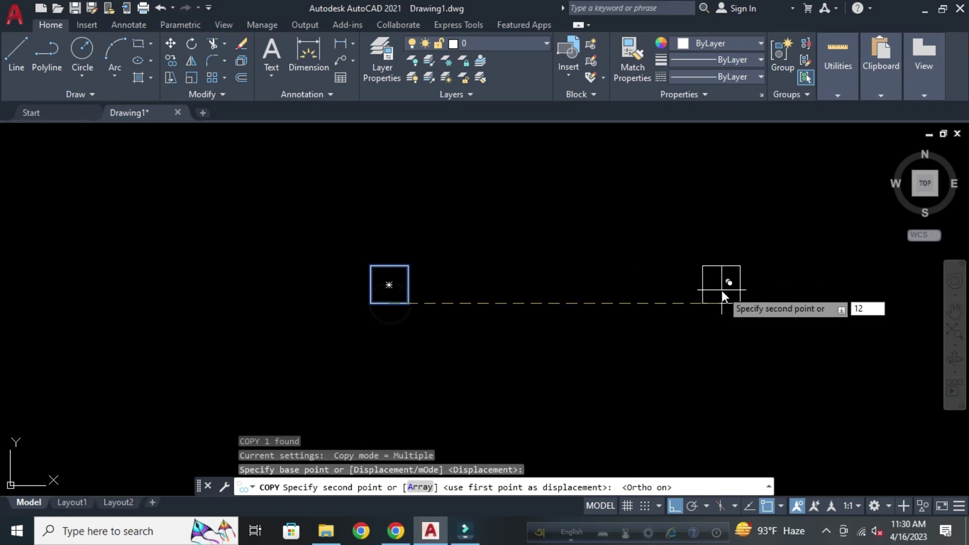
pyautogui.press('Return')
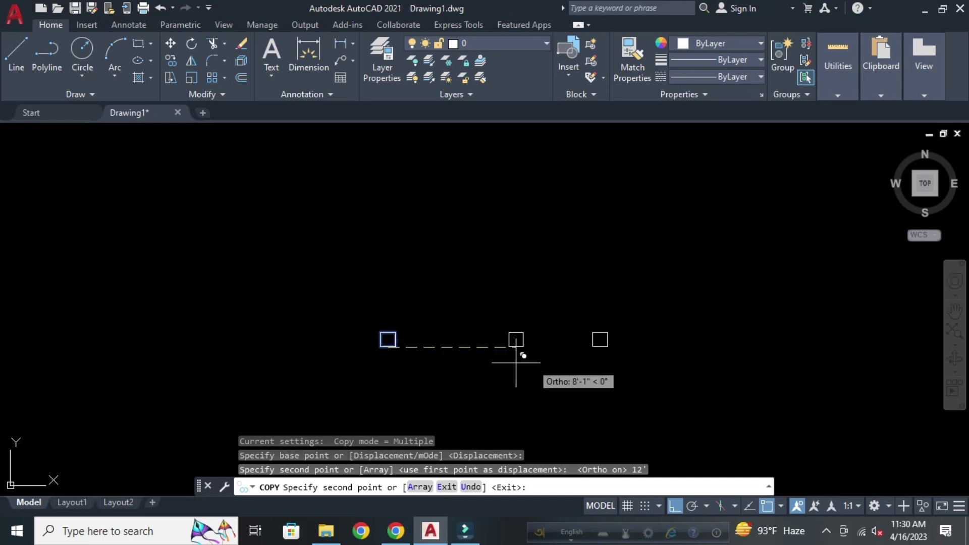
pyautogui.press('Escape')
# Copy both column squares 12' upward and frame all four columns.
pyautogui.click(700, 384)
pyautogui.click(305, 277)
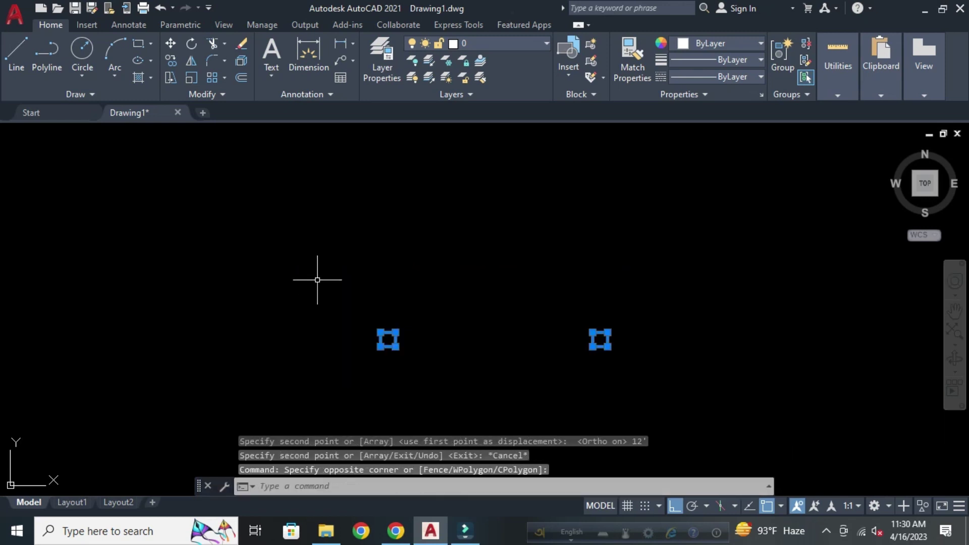
pyautogui.write('CP')
pyautogui.press('Return')
pyautogui.click(380, 339)
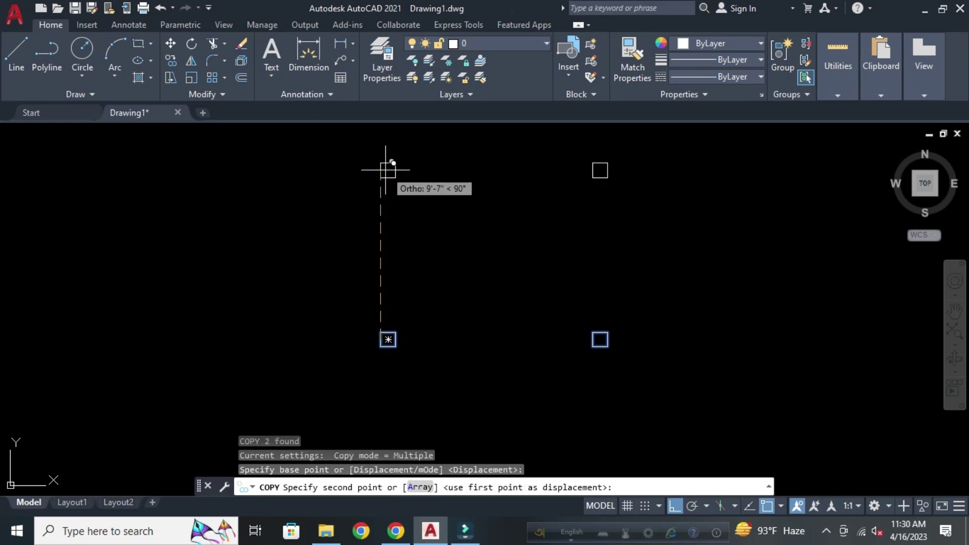
pyautogui.write("12'")
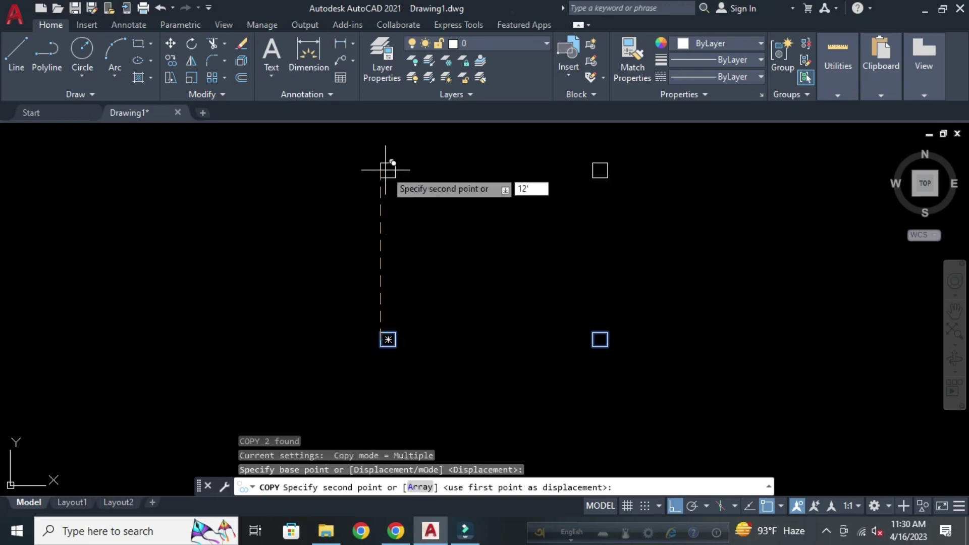
pyautogui.press('Return')
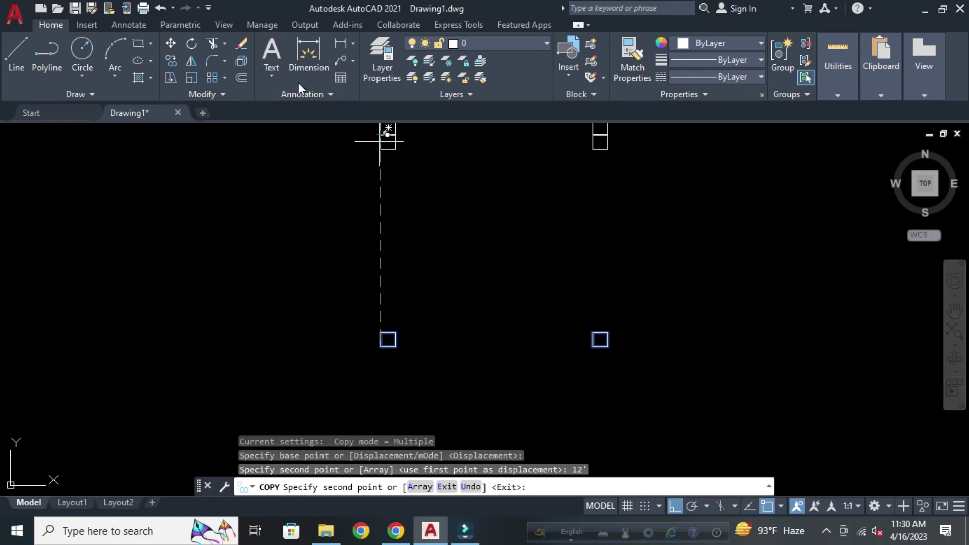
pyautogui.press('Return')
pyautogui.scroll(-4, 357, 376)
pyautogui.scroll(4, 424, 353)
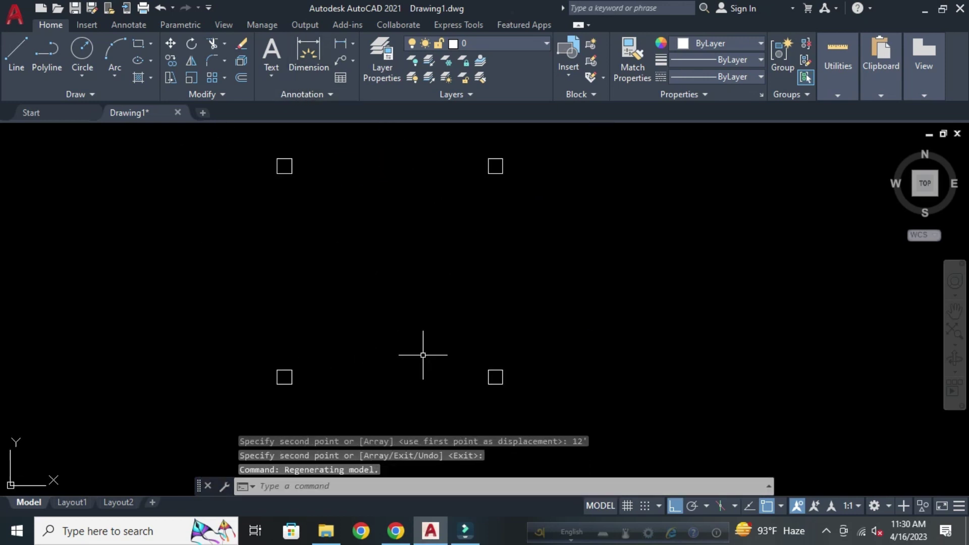
pyautogui.moveTo(400, 361); pyautogui.dragTo(423, 344, button='middle')
pyautogui.press('Escape')
pyautogui.press('Escape')
pyautogui.press('Escape')
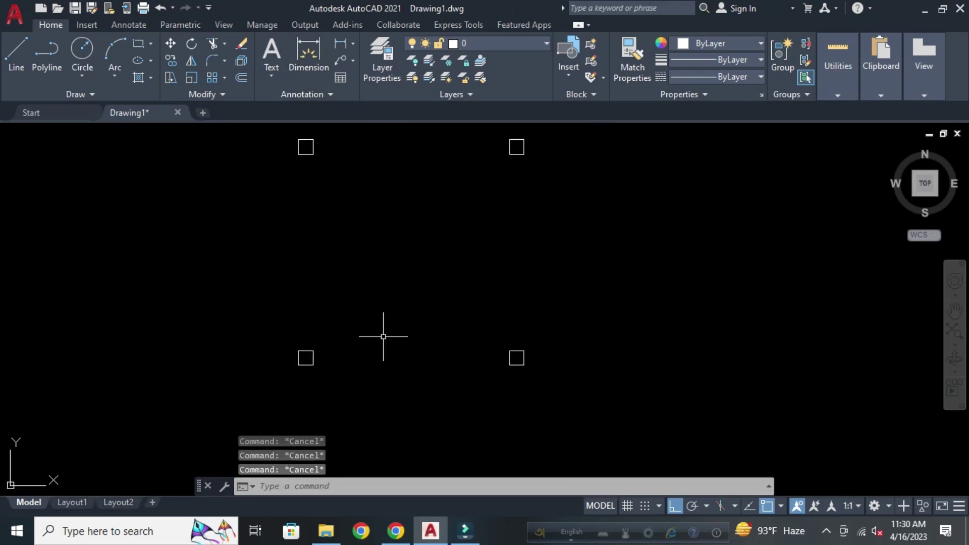
# Draw the bottom and left lines joining the column corners.
pyautogui.write('L')
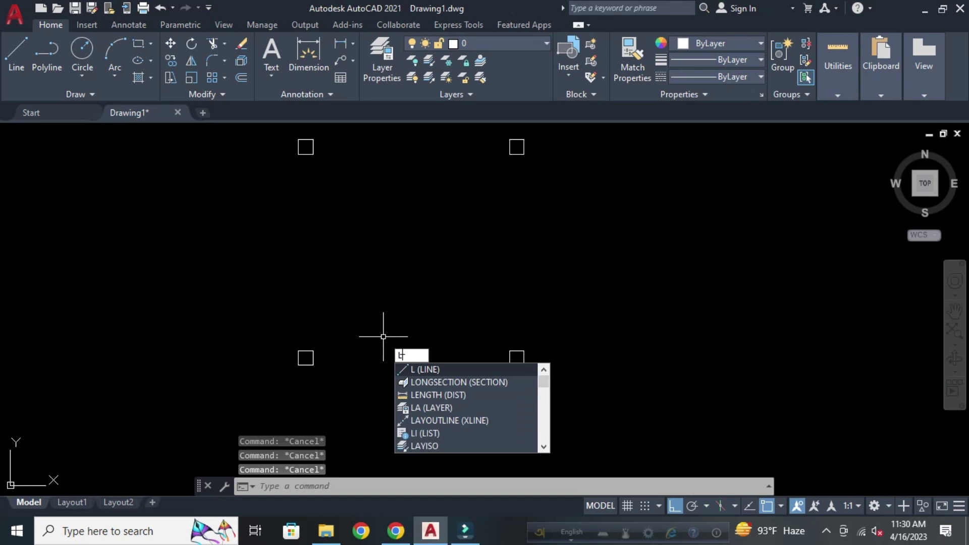
pyautogui.press('Return')
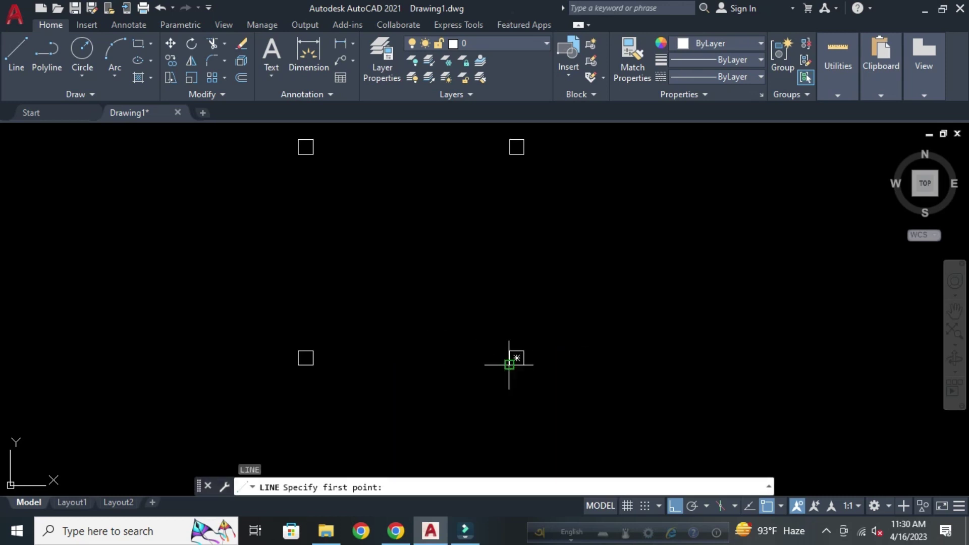
pyautogui.click(508, 363)
pyautogui.click(309, 364)
pyautogui.press('Return')
pyautogui.press('Return')
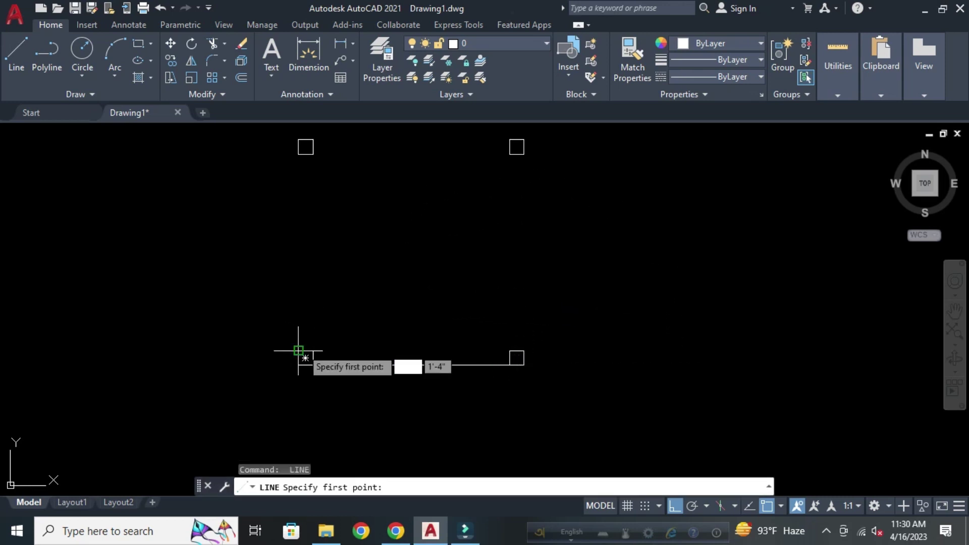
pyautogui.click(298, 351)
pyautogui.click(298, 154)
pyautogui.press('Return')
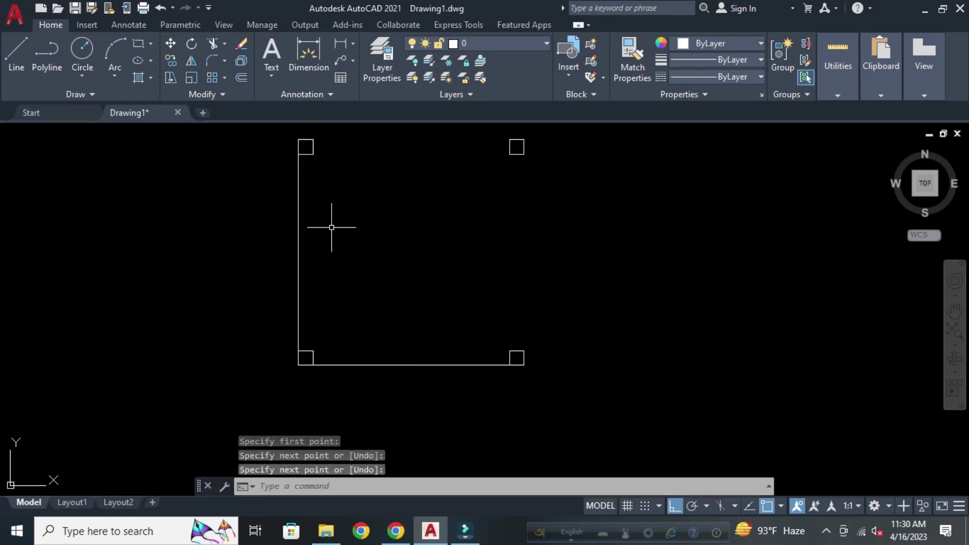
# Draw the top and right lines joining the column corners.
pyautogui.press('Return')
pyautogui.click(305, 146)
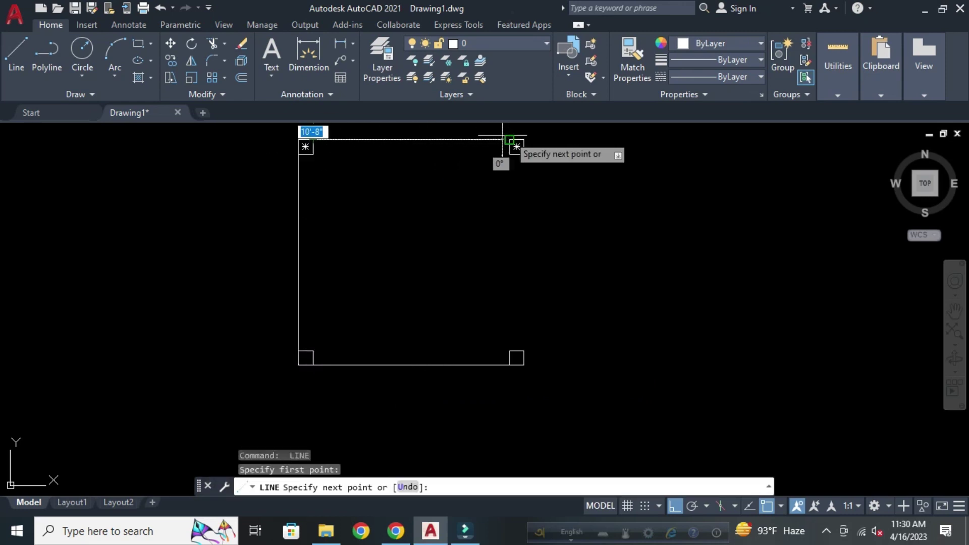
pyautogui.click(513, 141)
pyautogui.press('Return')
pyautogui.press('Return')
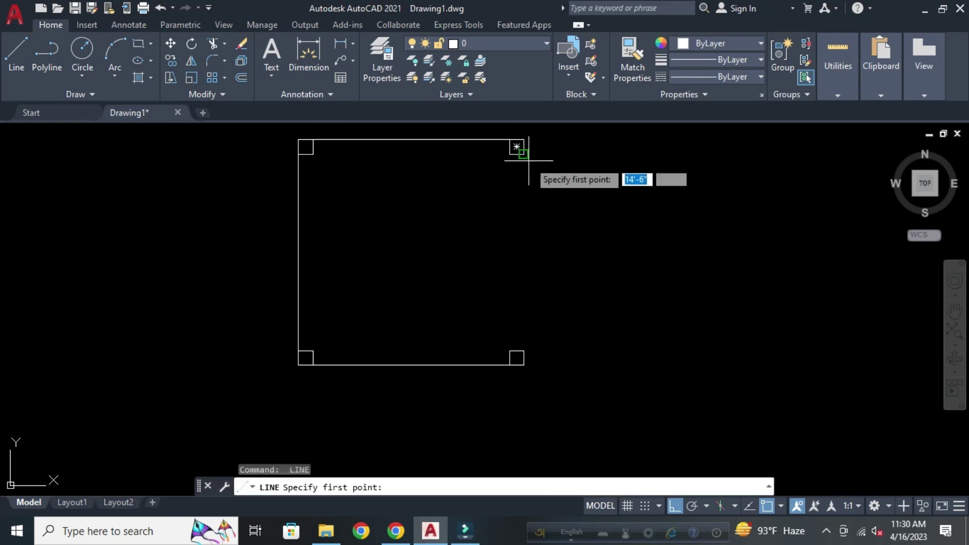
pyautogui.click(523, 153)
pyautogui.click(524, 350)
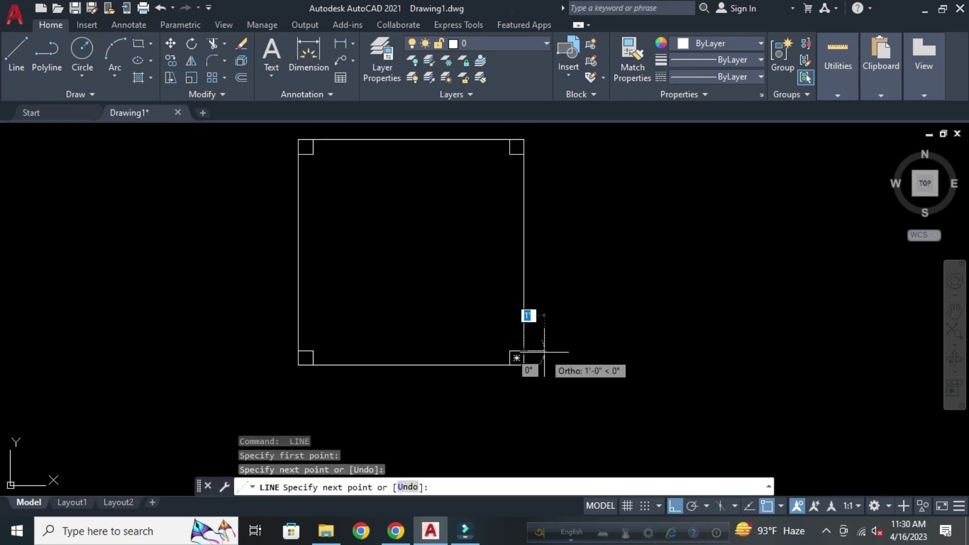
pyautogui.press('Return')
pyautogui.press('Return')
pyautogui.press('Escape')
pyautogui.press('Escape')
pyautogui.press('Escape')
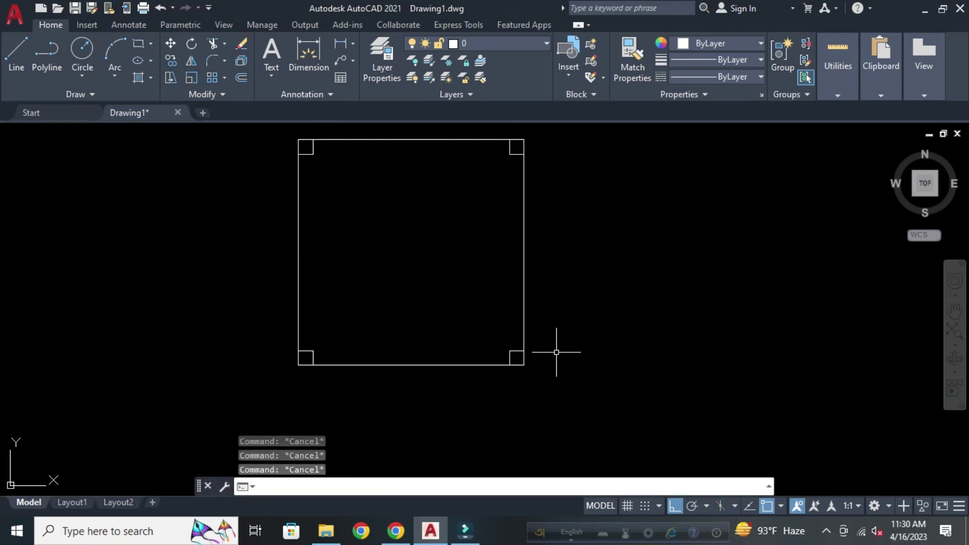
# Offset the top, left and right outline lines 5 inches inward.
pyautogui.write('o')
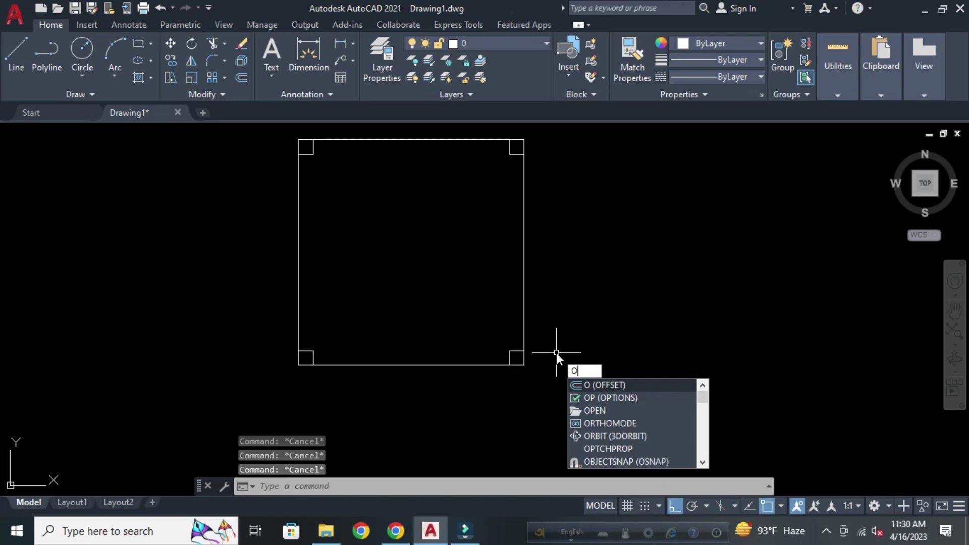
pyautogui.press('Return')
pyautogui.write('5')
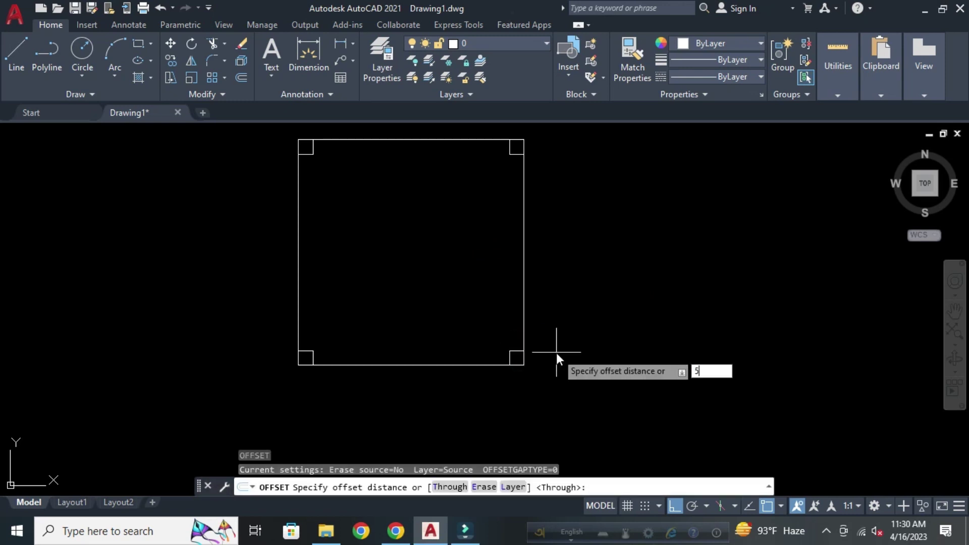
pyautogui.press('Return')
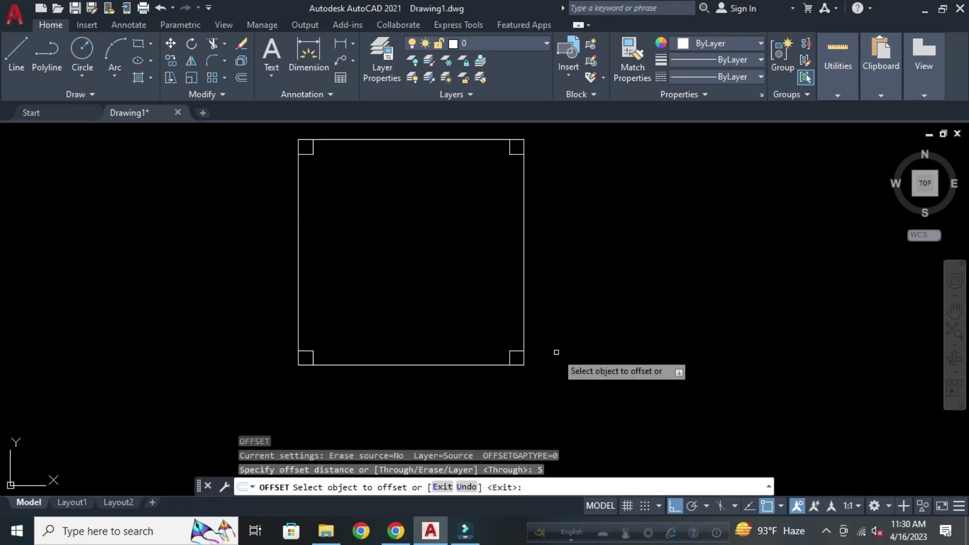
pyautogui.click(412, 139)
pyautogui.click(417, 209)
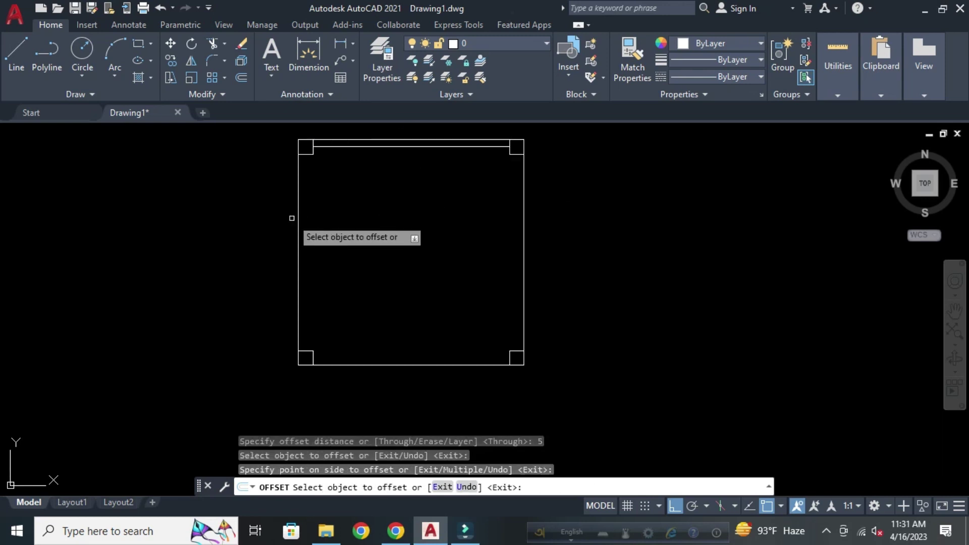
pyautogui.click(299, 227)
pyautogui.click(392, 234)
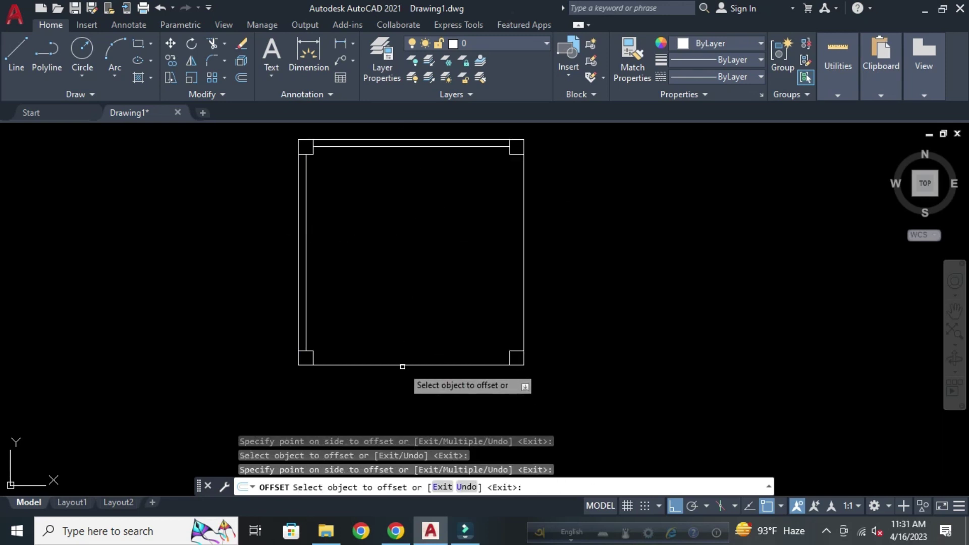
pyautogui.click(524, 276)
pyautogui.click(399, 275)
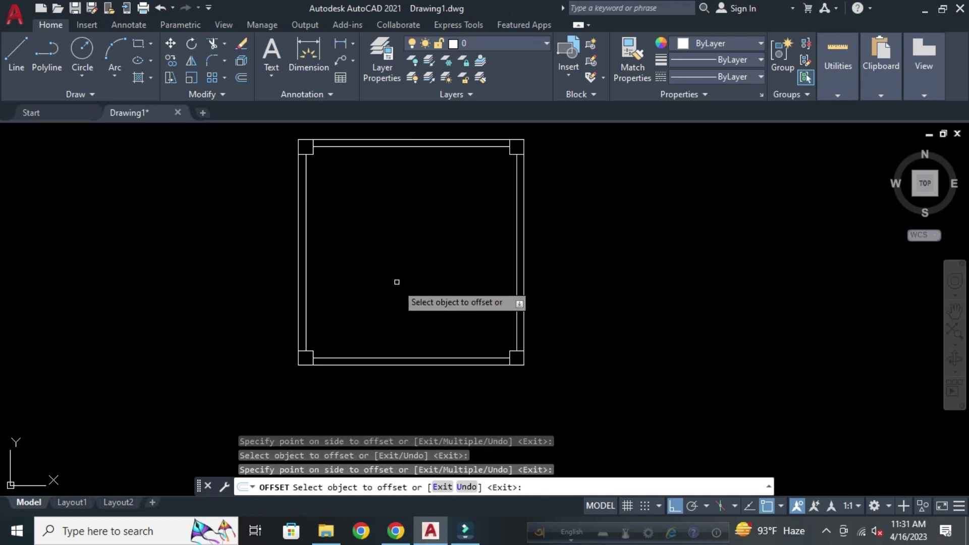
pyautogui.press('Escape')
pyautogui.press('Escape')
pyautogui.press('Escape')
pyautogui.scroll(5, 316, 371)
# Draw a short line across the bottom wall thickness beside the left column.
pyautogui.moveTo(313, 371); pyautogui.dragTo(320, 343, button='middle')
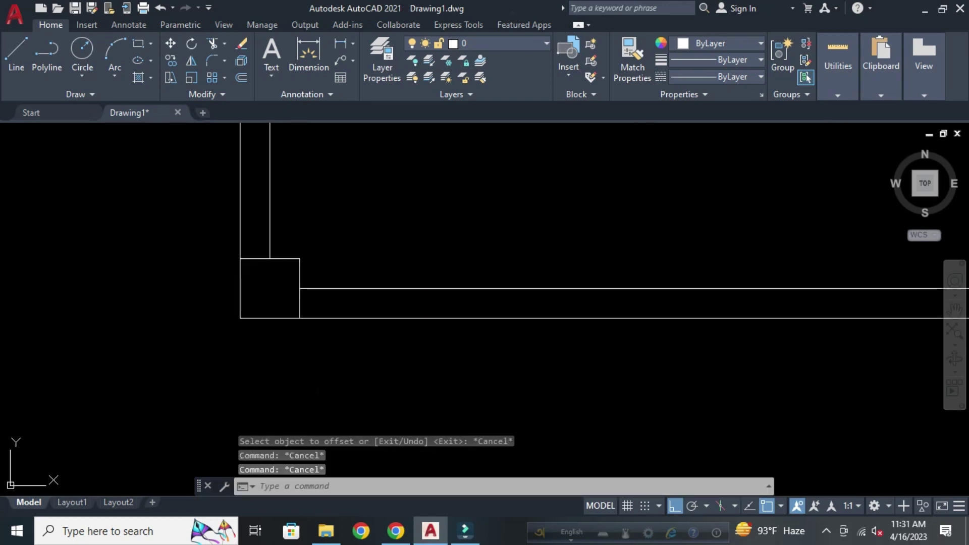
pyautogui.write('l')
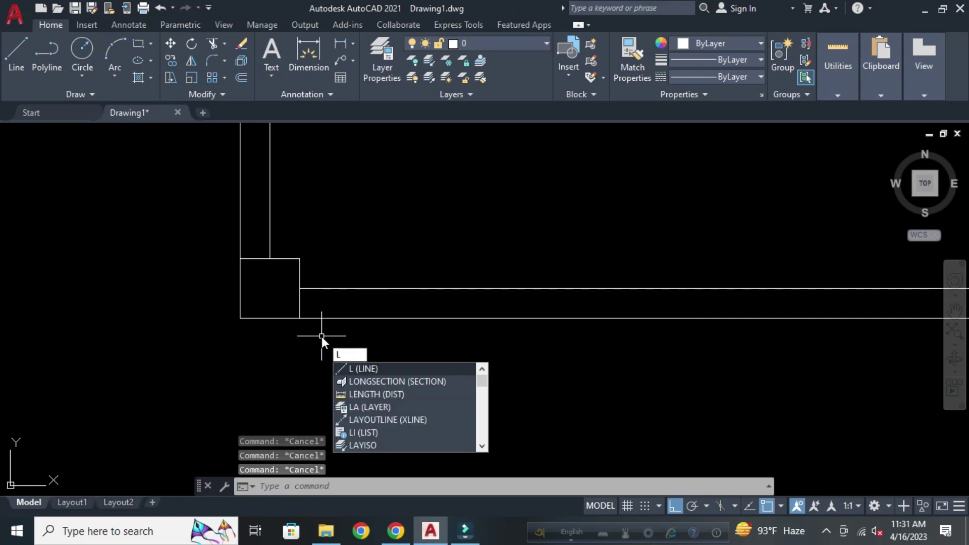
pyautogui.press('Return')
pyautogui.click(300, 289)
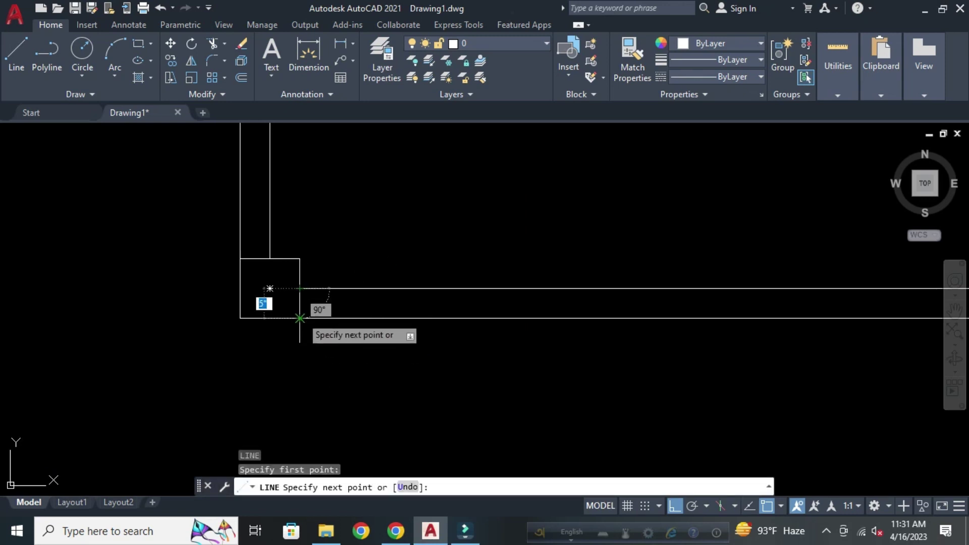
pyautogui.click(300, 318)
pyautogui.press('Return')
pyautogui.press('Escape')
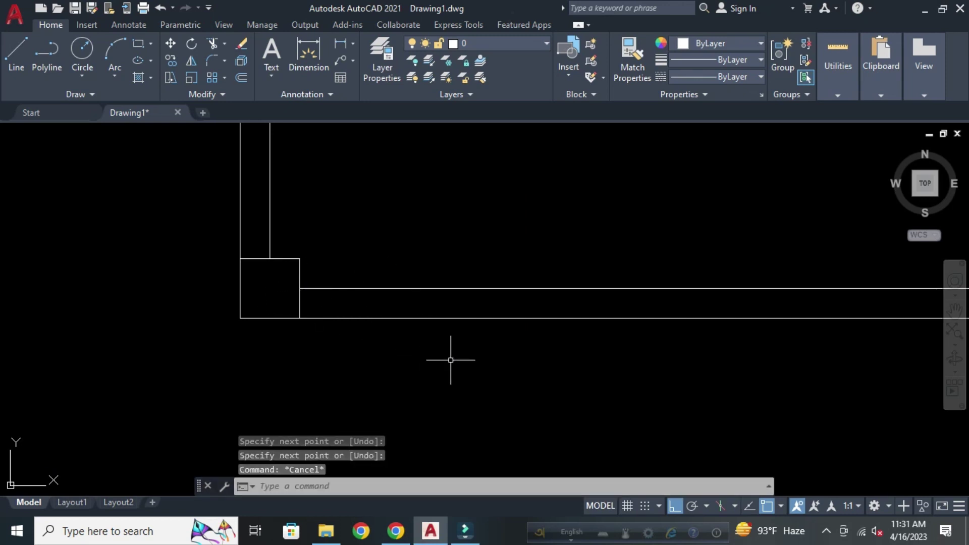
pyautogui.press('Escape')
pyautogui.press('Escape')
# Offset that wall line 3'6 to the right along the bottom wall.
pyautogui.write('o')
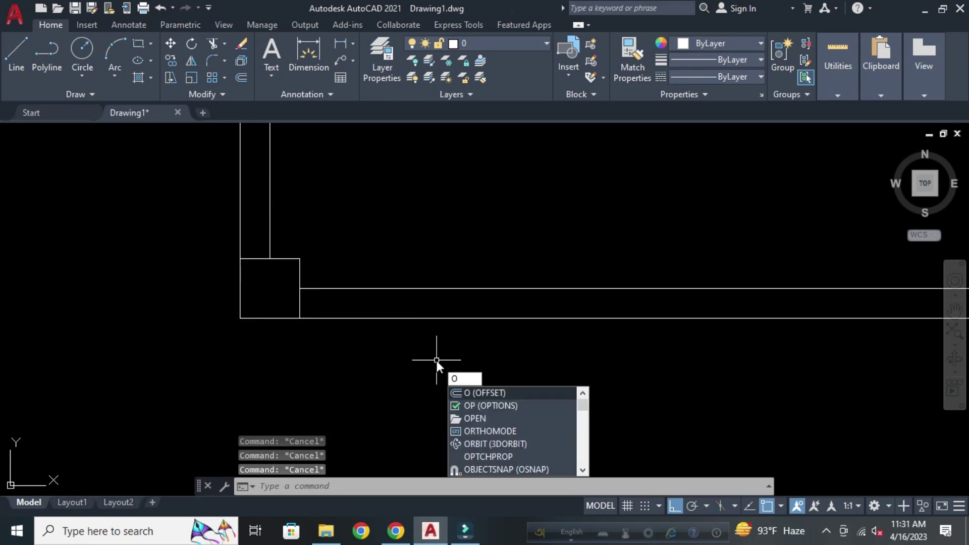
pyautogui.press('Return')
pyautogui.write('3')
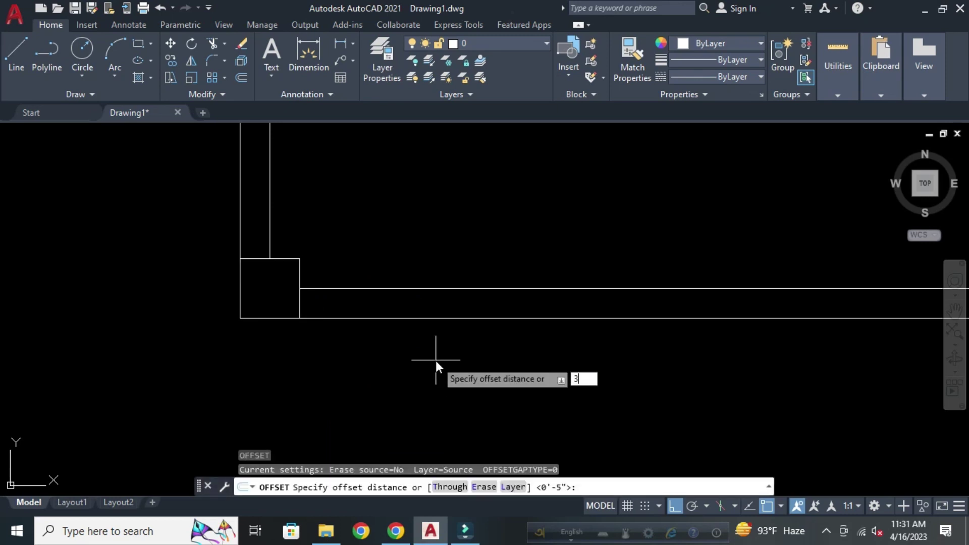
pyautogui.write("'6")
pyautogui.press('Return')
pyautogui.click(300, 309)
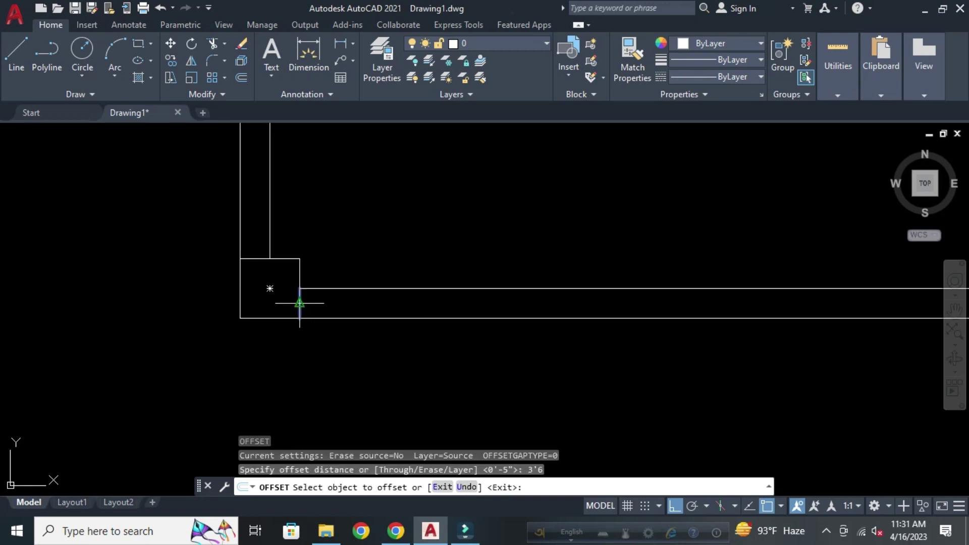
pyautogui.click(527, 311)
pyautogui.press('Escape')
pyautogui.press('Escape')
pyautogui.press('Escape')
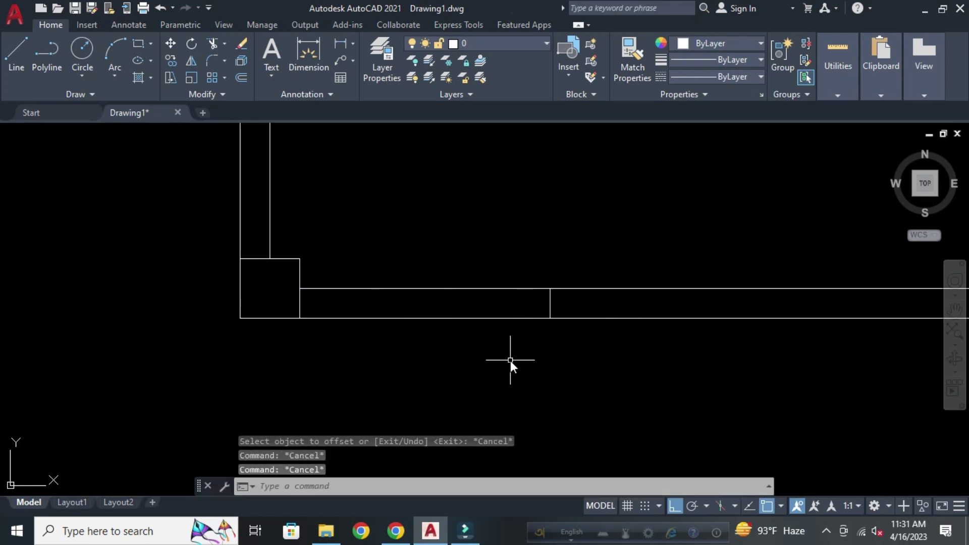
# Trim the wall lines between the two cross lines to open the doorway.
pyautogui.write('TR')
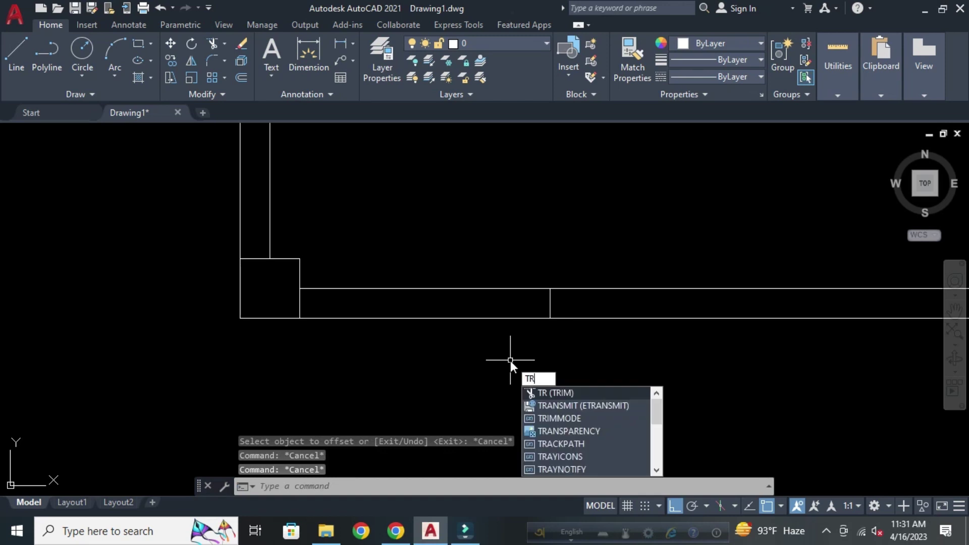
pyautogui.press('Return')
pyautogui.moveTo(455, 239); pyautogui.dragTo(443, 387)
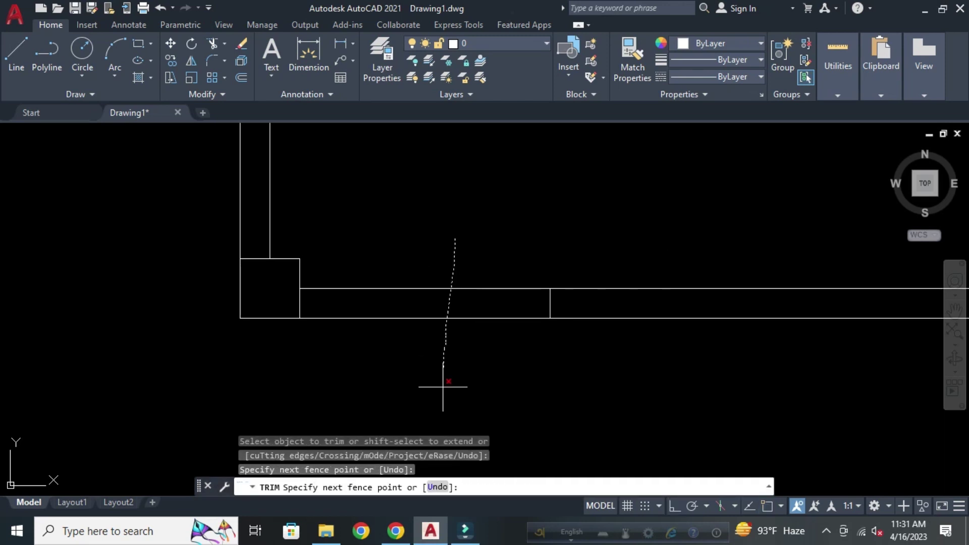
pyautogui.scroll(-4, 422, 328)
pyautogui.scroll(2, 471, 323)
pyautogui.press('Escape')
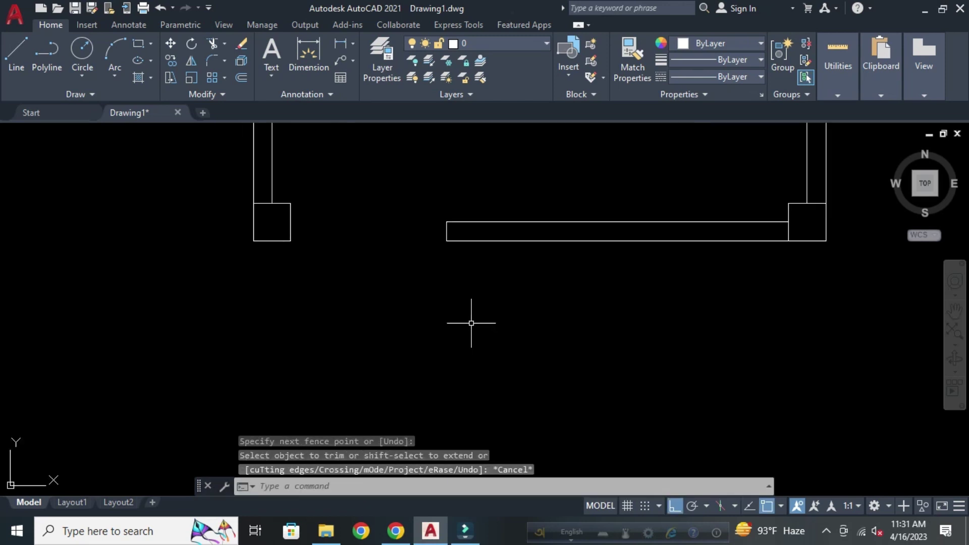
pyautogui.scroll(2, 467, 322)
pyautogui.press('Escape')
pyautogui.press('Escape')
pyautogui.press('Escape')
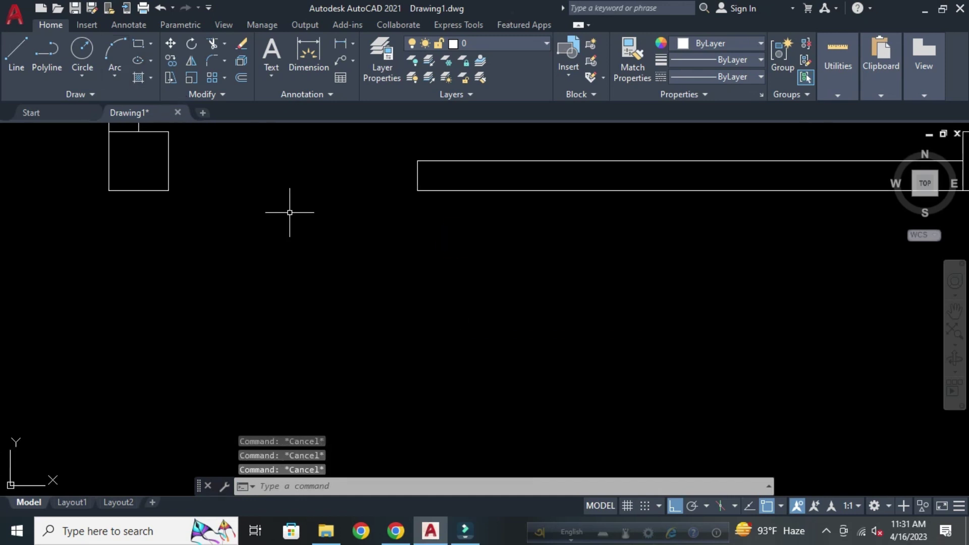
pyautogui.write('RAc')
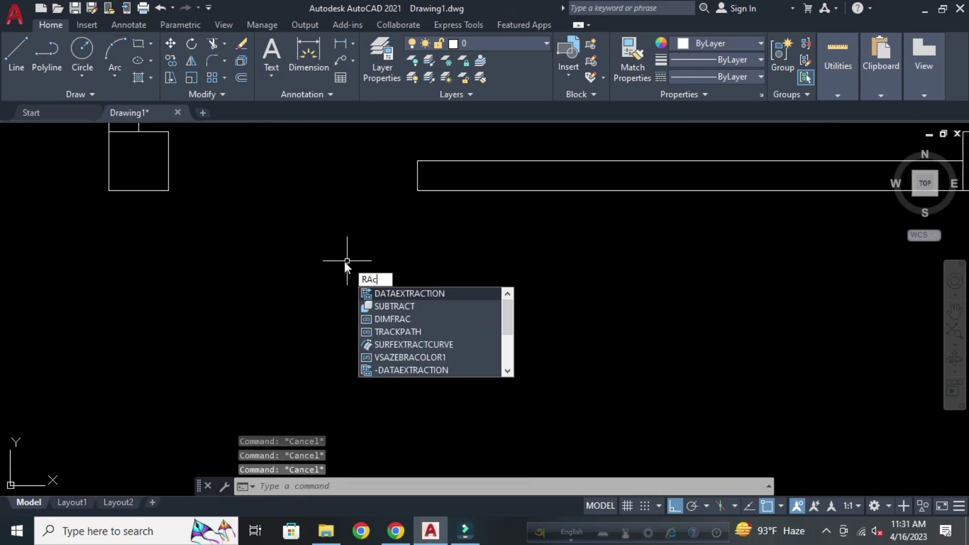
pyautogui.press('Escape')
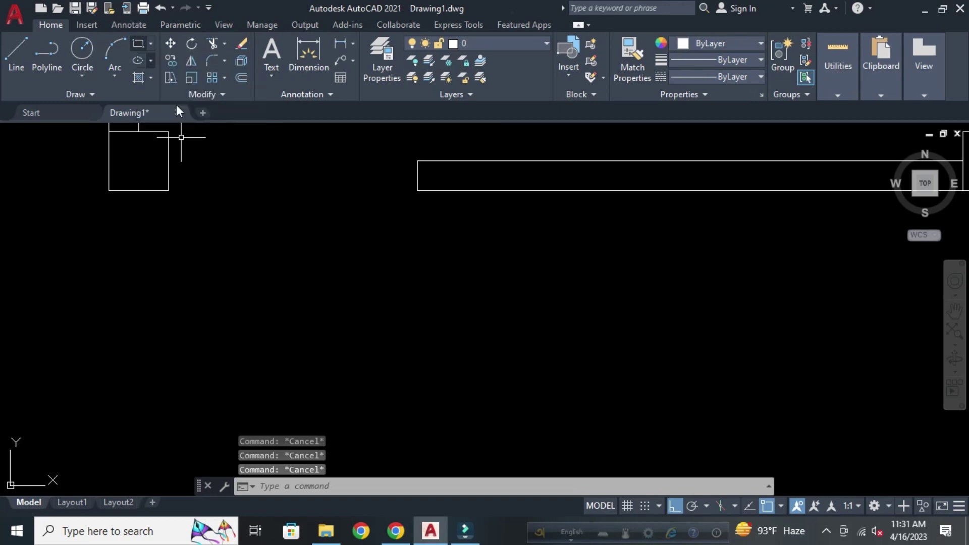
# Draw a 2 by 5 rectangle below the wall opening.
pyautogui.write('rst ')
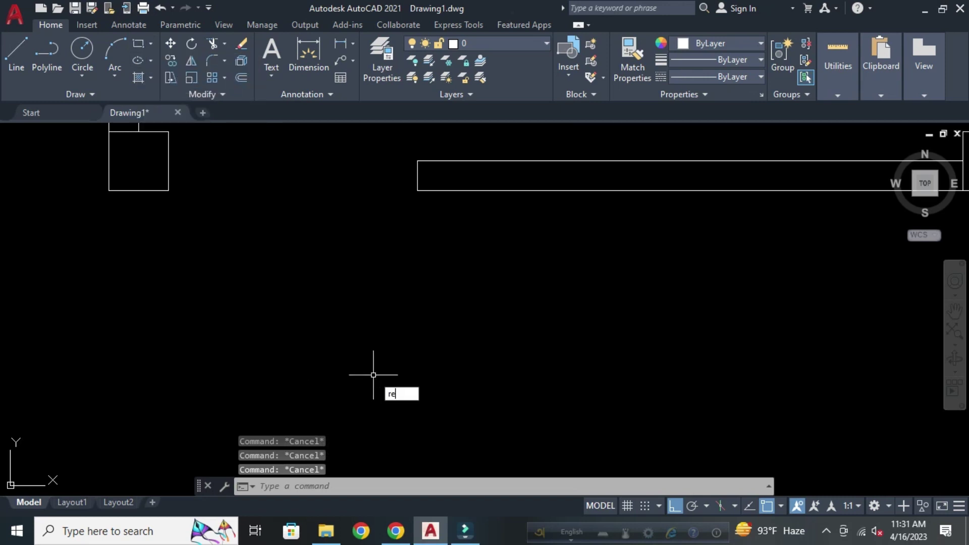
pyautogui.write('c')
pyautogui.press('Return')
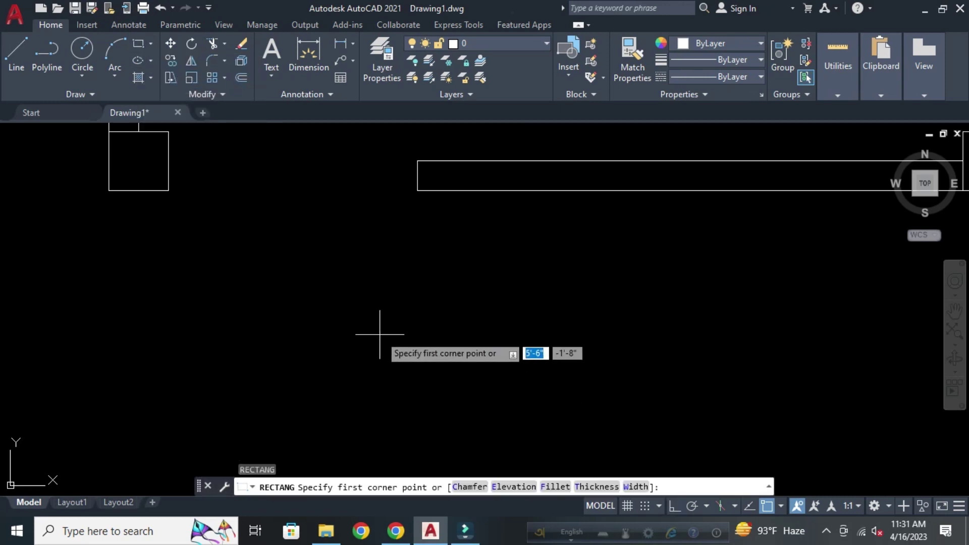
pyautogui.click(384, 307)
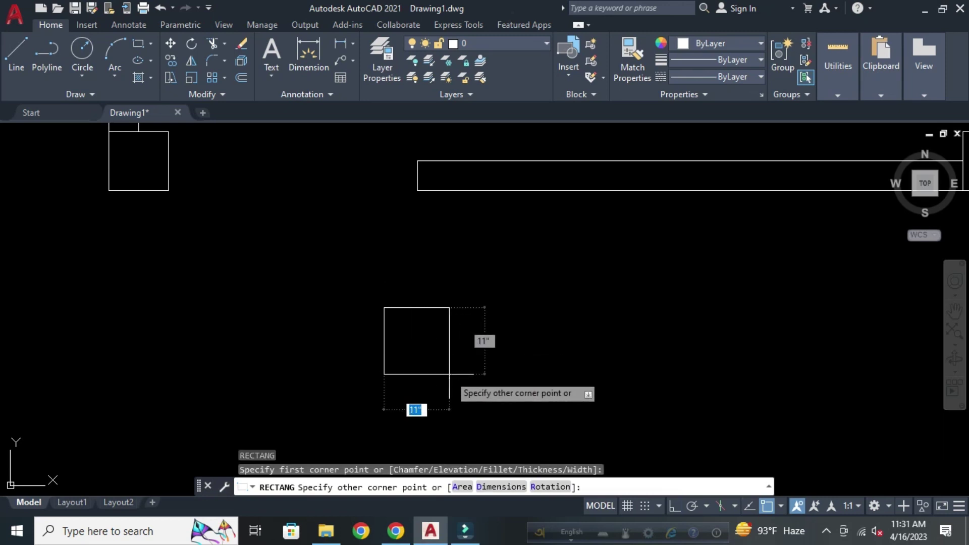
pyautogui.write('2')
pyautogui.press('Tab')
pyautogui.write('5')
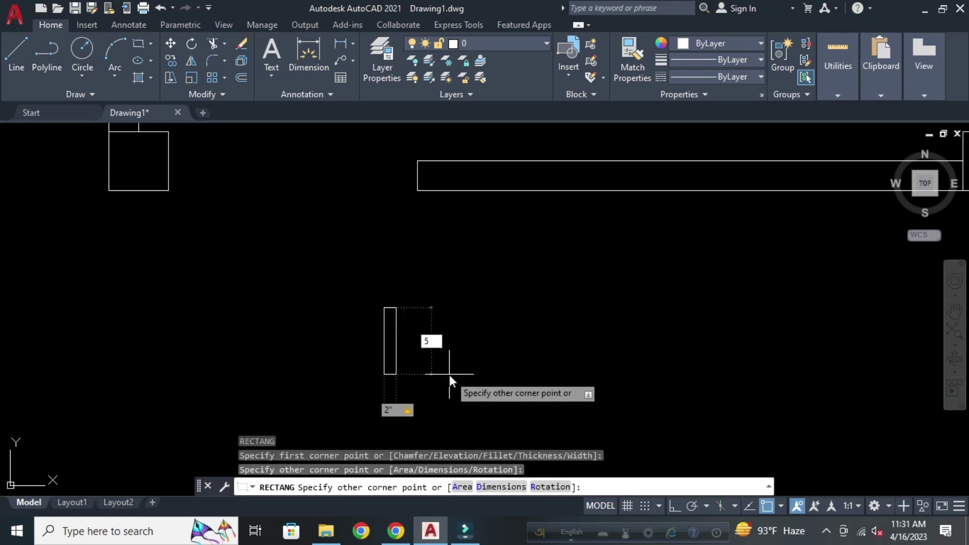
pyautogui.press('Return')
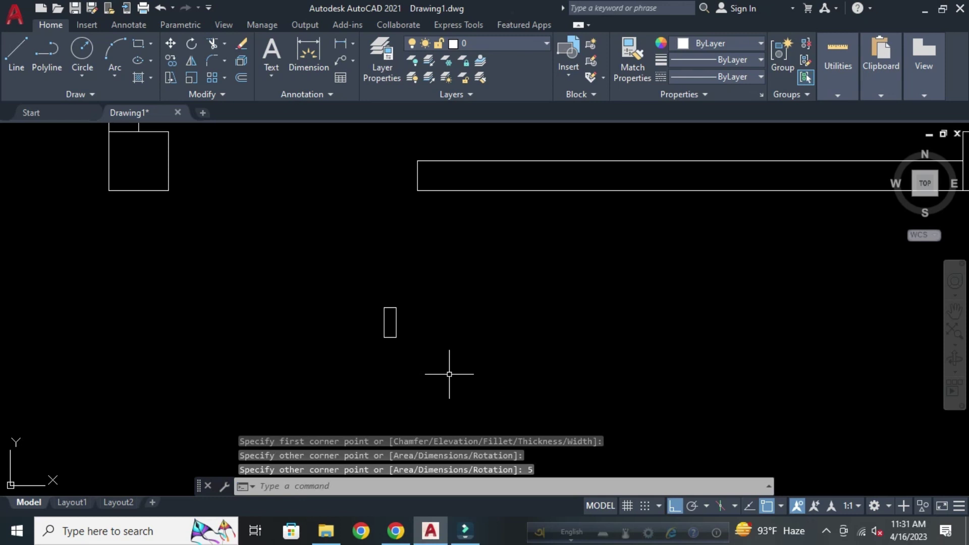
pyautogui.press('Escape')
pyautogui.press('Escape')
# Select the new small rectangle and start copying it with CP.
pyautogui.click(447, 368)
pyautogui.click(334, 261)
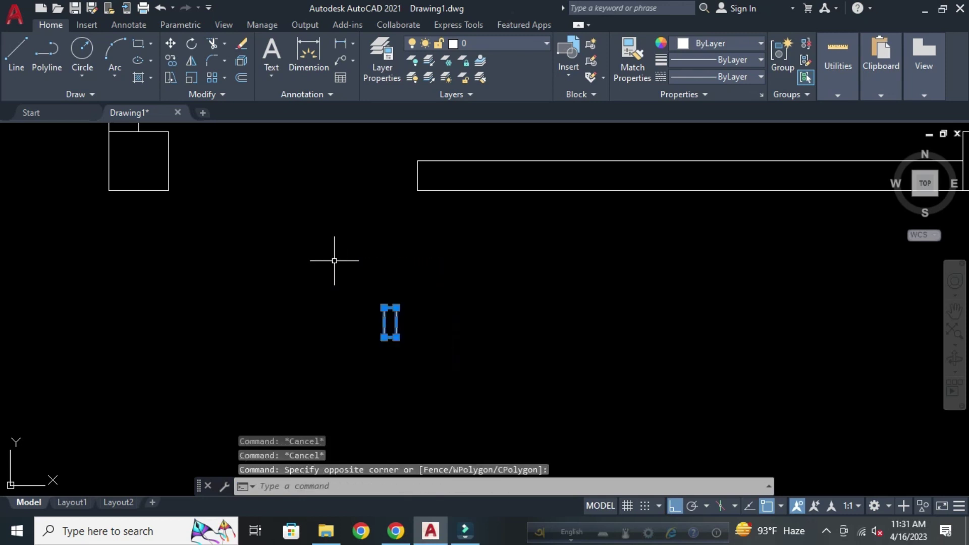
pyautogui.write('Cp')
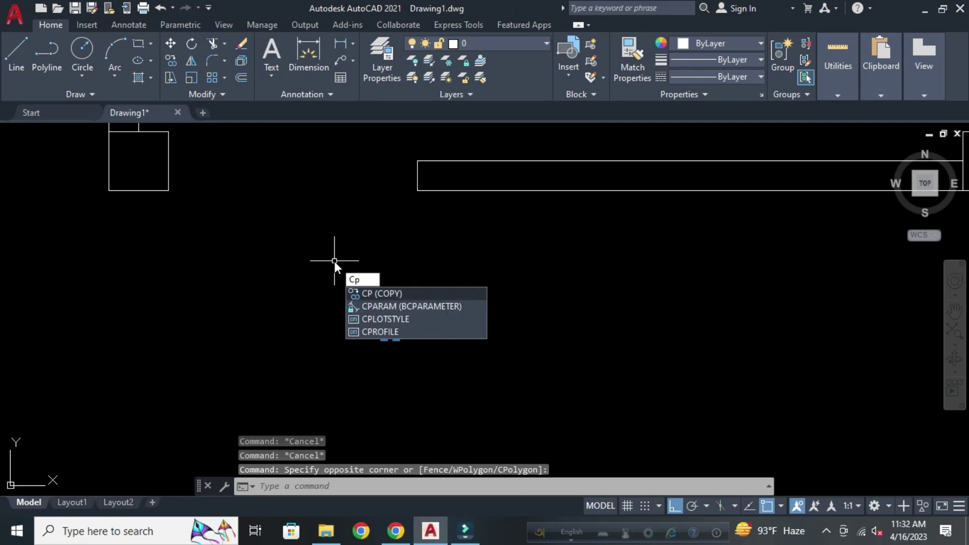
# Copy the small rectangle beside the column, then erase the misplaced copy.
pyautogui.press('Return')
pyautogui.click(389, 322)
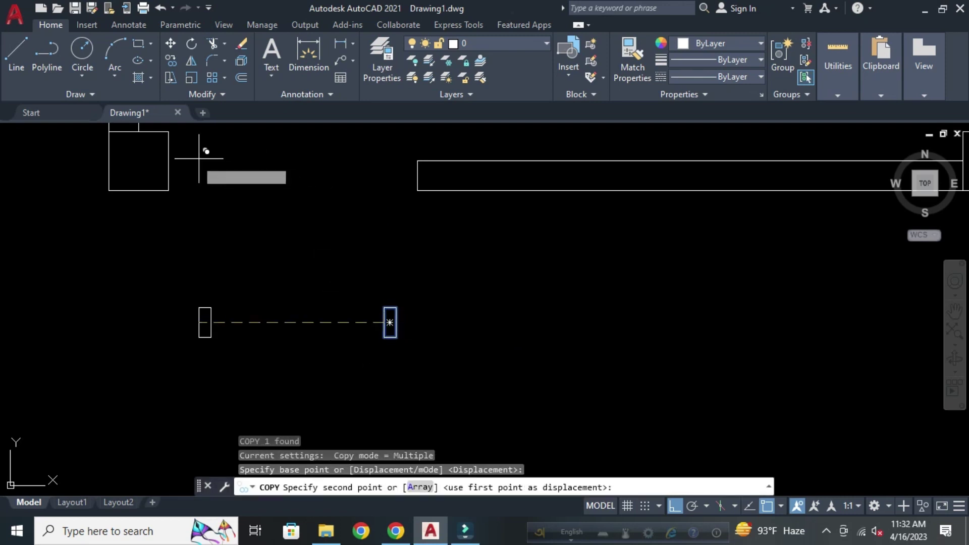
pyautogui.click(168, 161)
pyautogui.press('Escape')
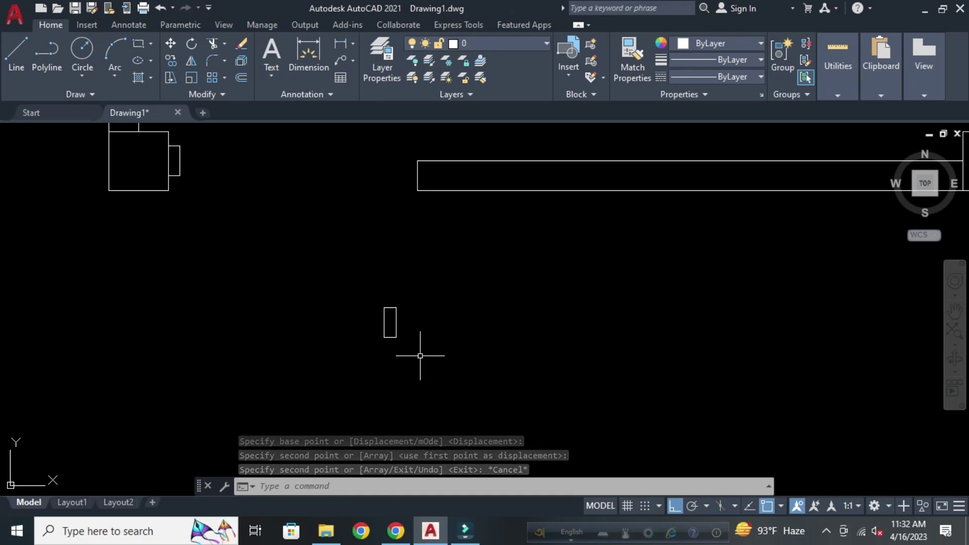
pyautogui.click(204, 184)
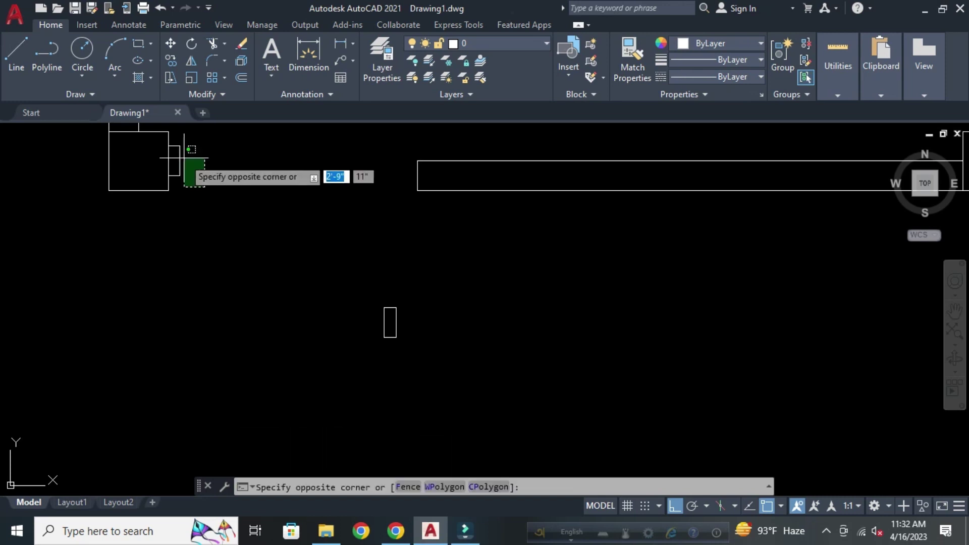
pyautogui.click(174, 146)
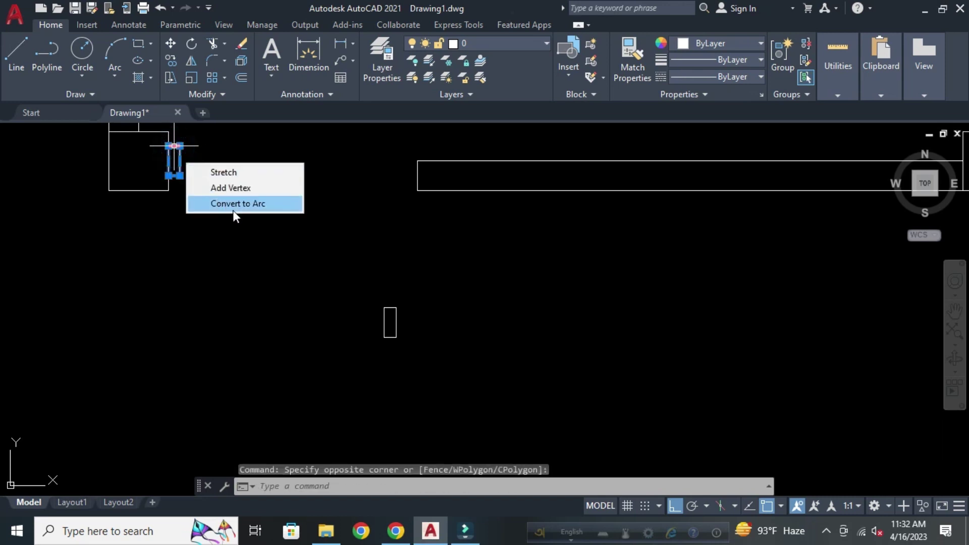
pyautogui.press('Escape')
pyautogui.click(247, 292)
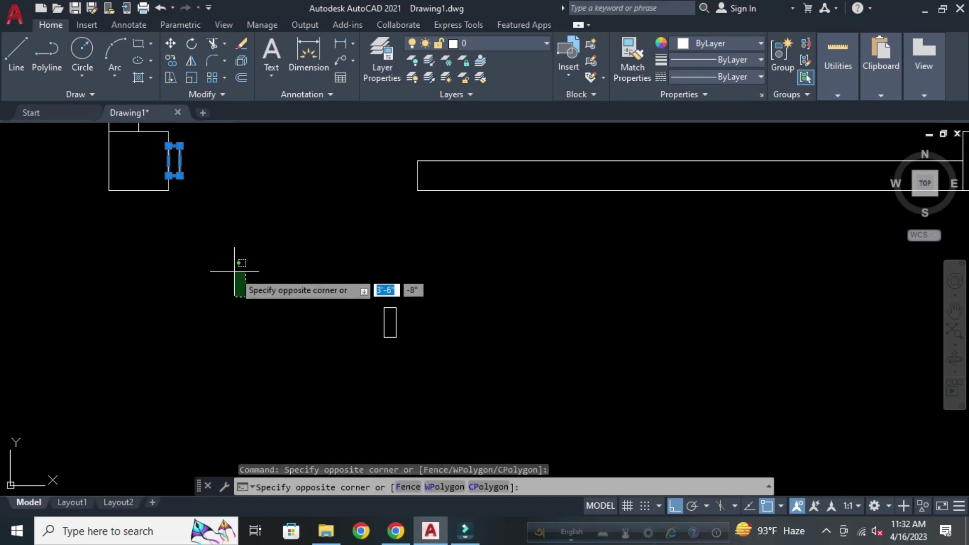
pyautogui.press('Delete')
pyautogui.press('Escape')
pyautogui.press('Escape')
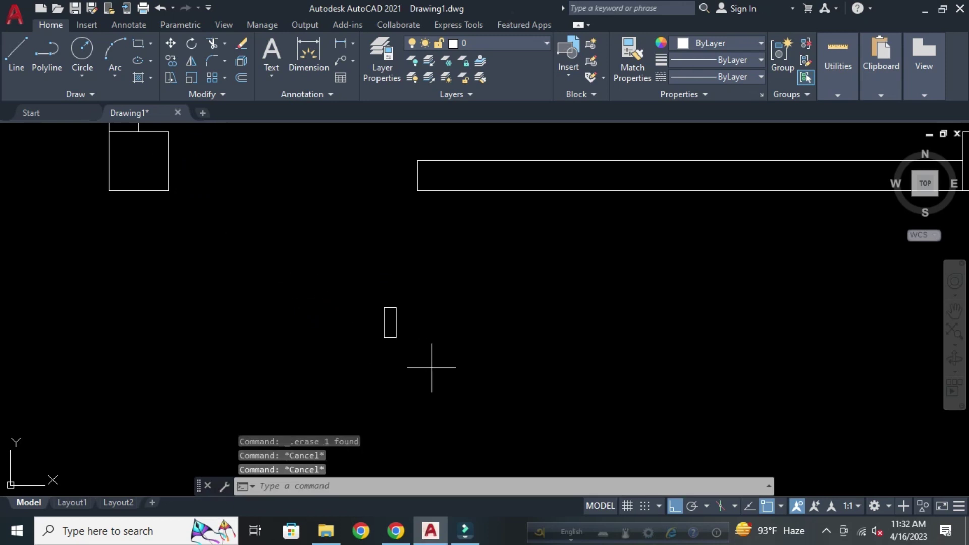
# Copy the small rectangle as a jamb against the column's right edge.
pyautogui.moveTo(433, 368); pyautogui.dragTo(308, 275)
pyautogui.write('cp')
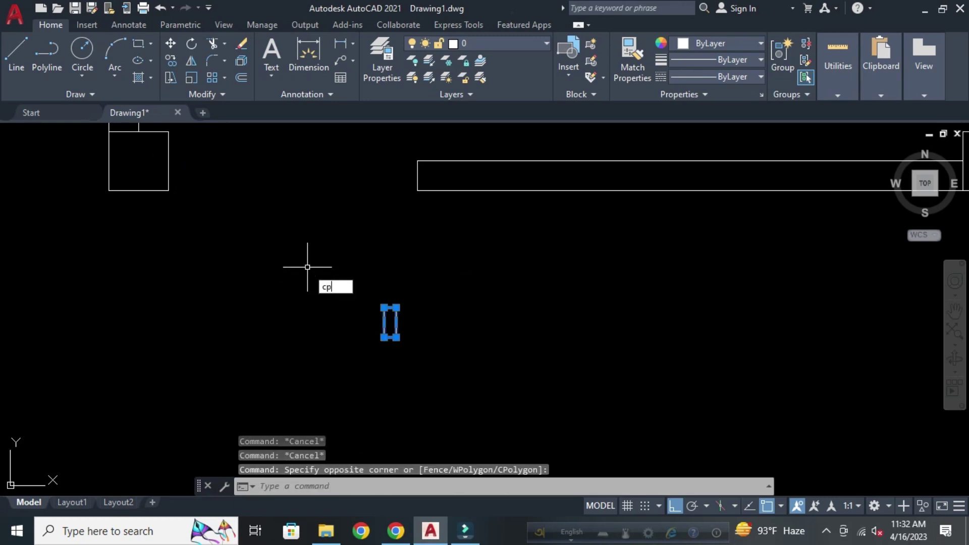
pyautogui.press('Return')
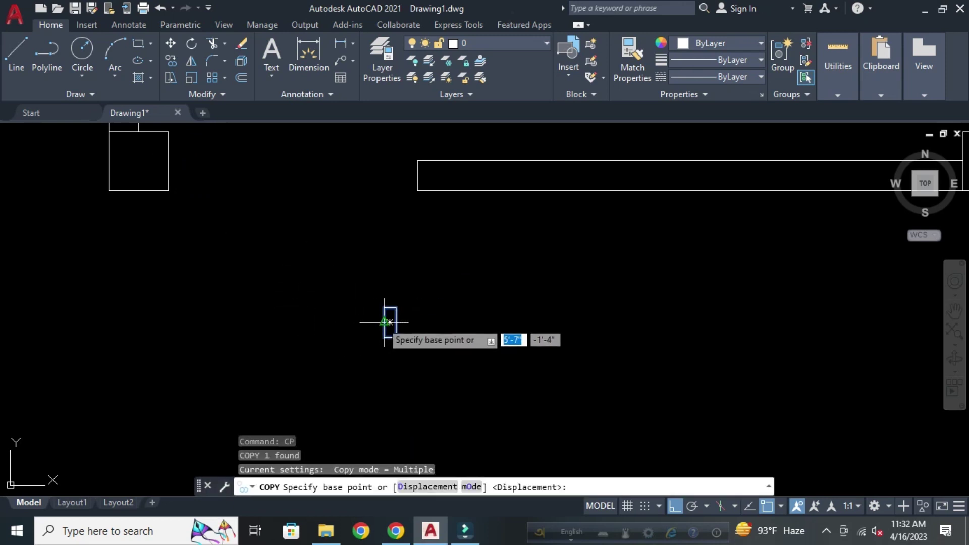
pyautogui.click(390, 321)
pyautogui.click(171, 175)
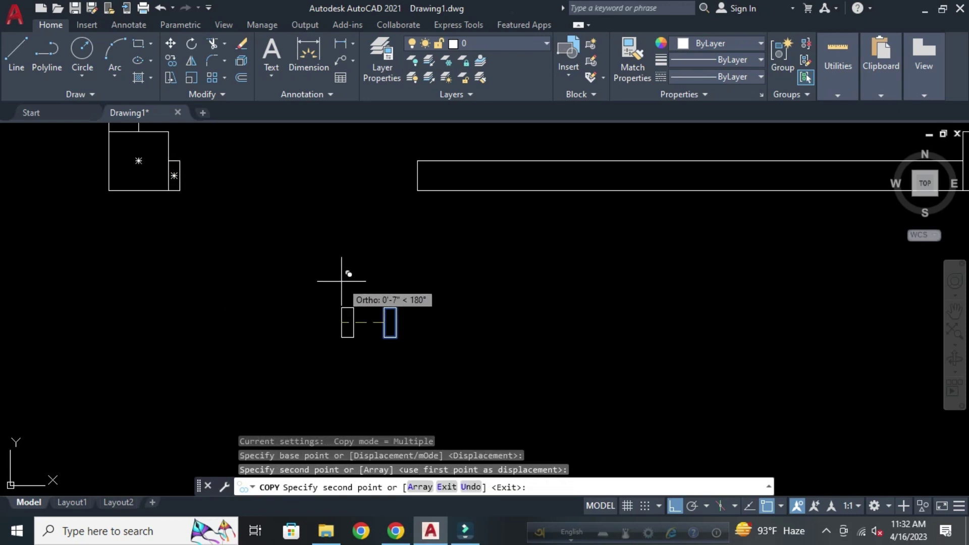
pyautogui.press('Return')
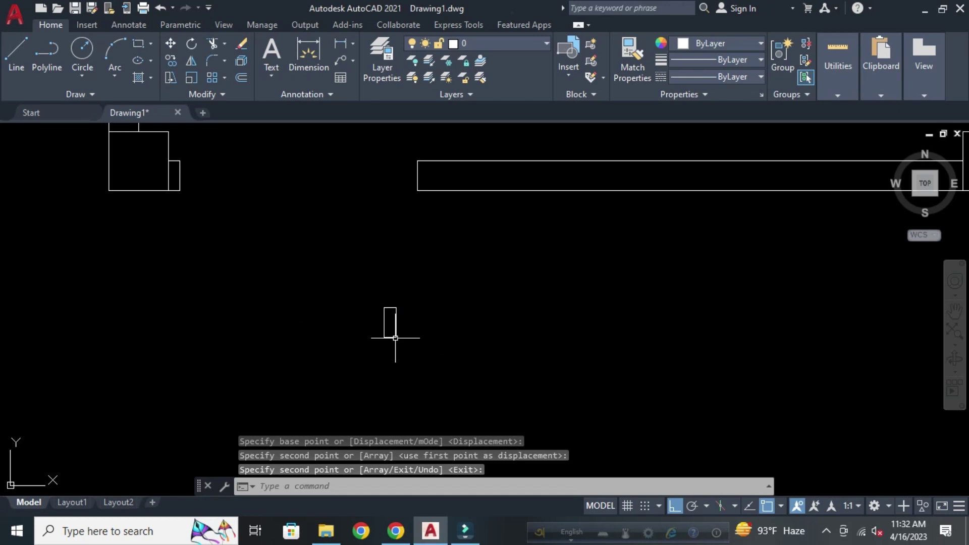
pyautogui.press('Escape')
# Copy the small rectangle to the wall segment's left end as the second jamb.
pyautogui.click(395, 337)
pyautogui.press('Escape')
pyautogui.press('Escape')
pyautogui.press('Escape')
pyautogui.press('Escape')
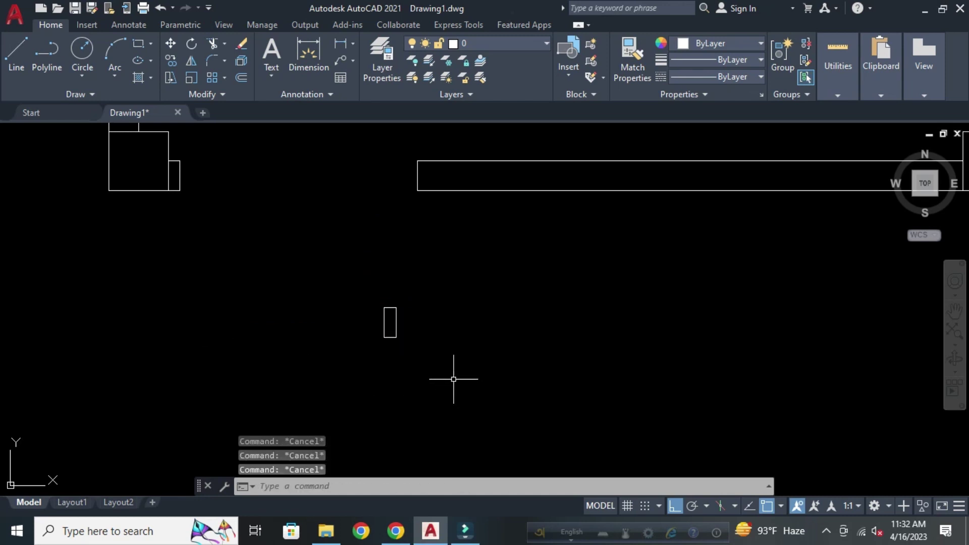
pyautogui.click(453, 378)
pyautogui.click(325, 260)
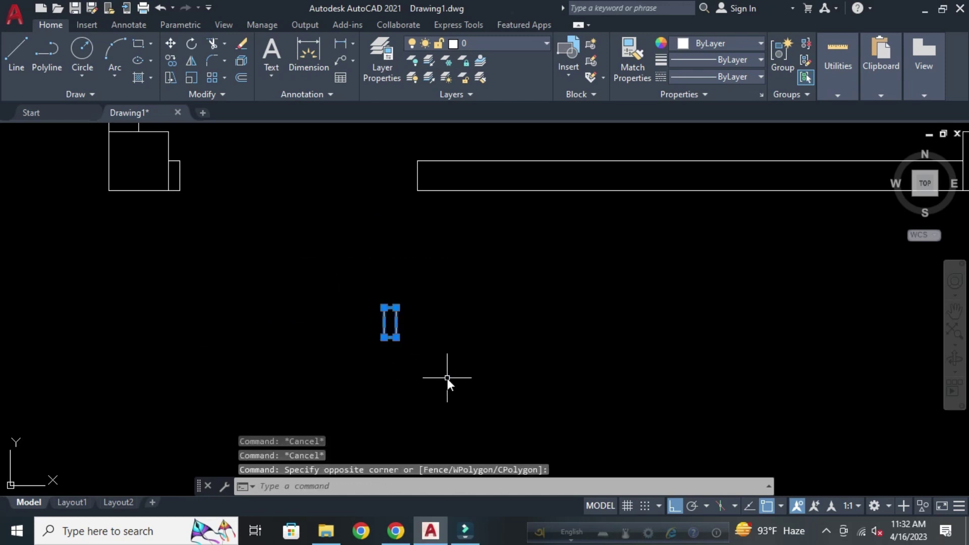
pyautogui.write('cp')
pyautogui.press('Return')
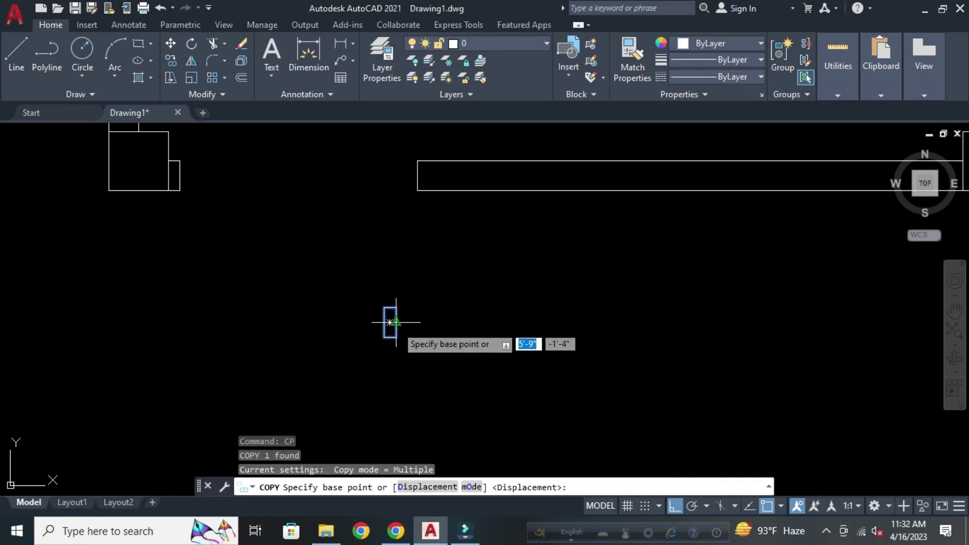
pyautogui.click(390, 322)
pyautogui.click(423, 166)
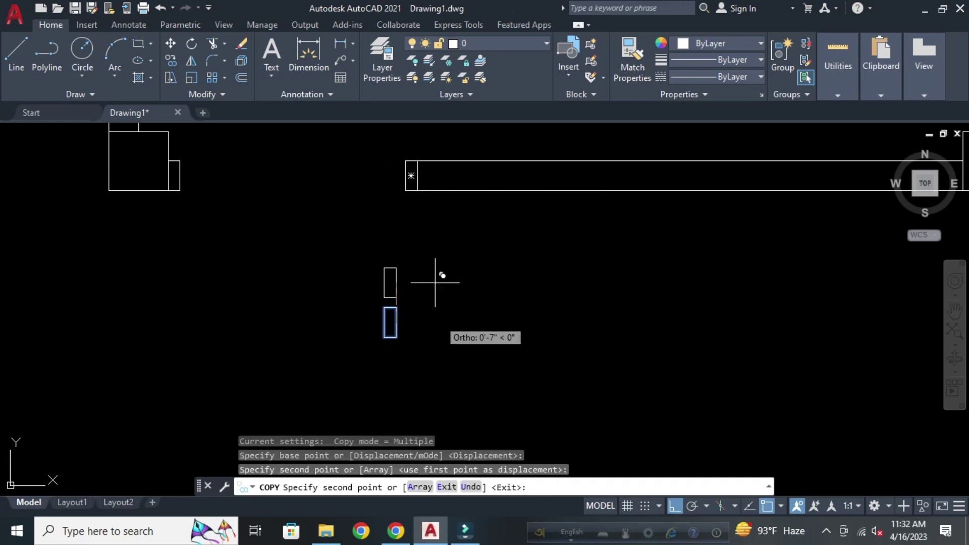
pyautogui.scroll(-2, 440, 277)
pyautogui.press('Escape')
pyautogui.press('Escape')
pyautogui.press('Escape')
pyautogui.press('Escape')
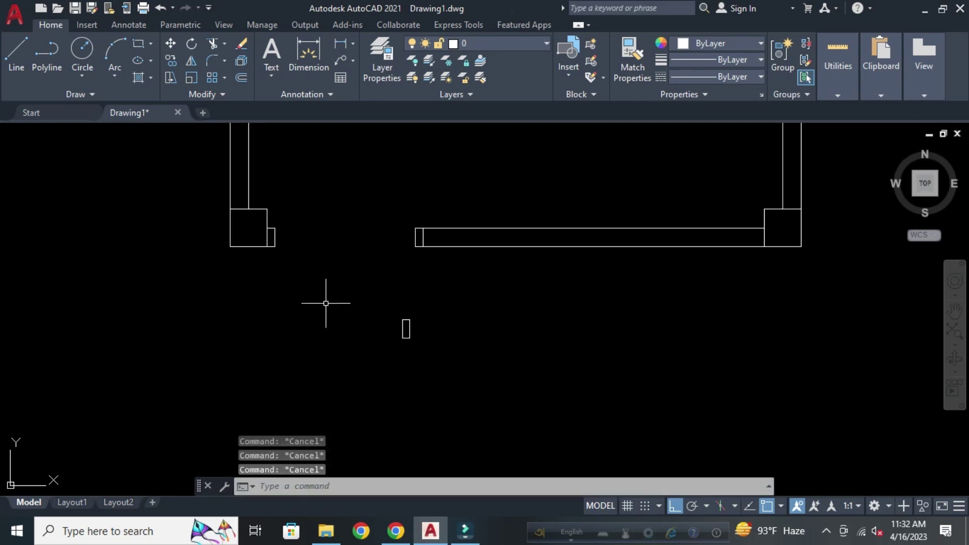
pyautogui.moveTo(326, 303); pyautogui.dragTo(307, 366, button='middle')
pyautogui.write('C')
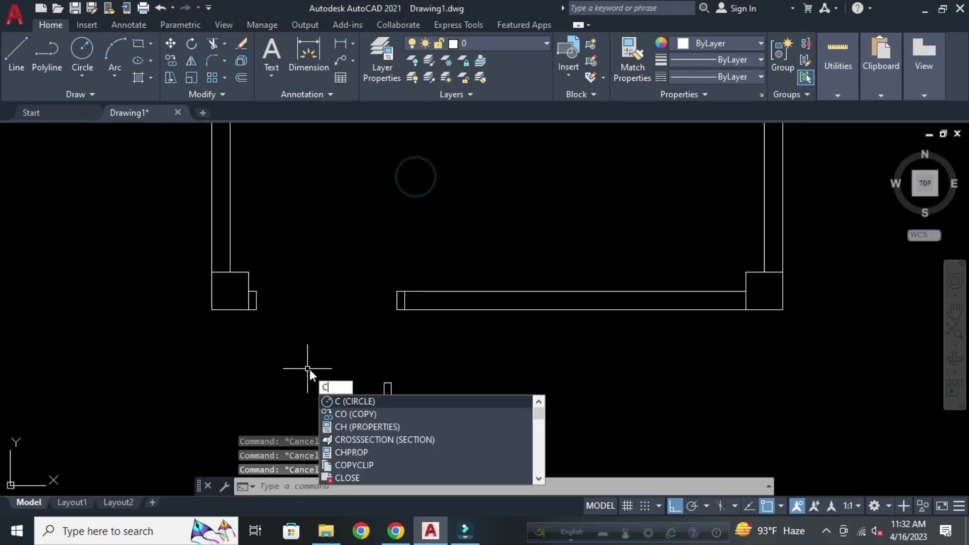
# Draw a circle centred at the wall corner reaching the opening's far side.
pyautogui.press('Return')
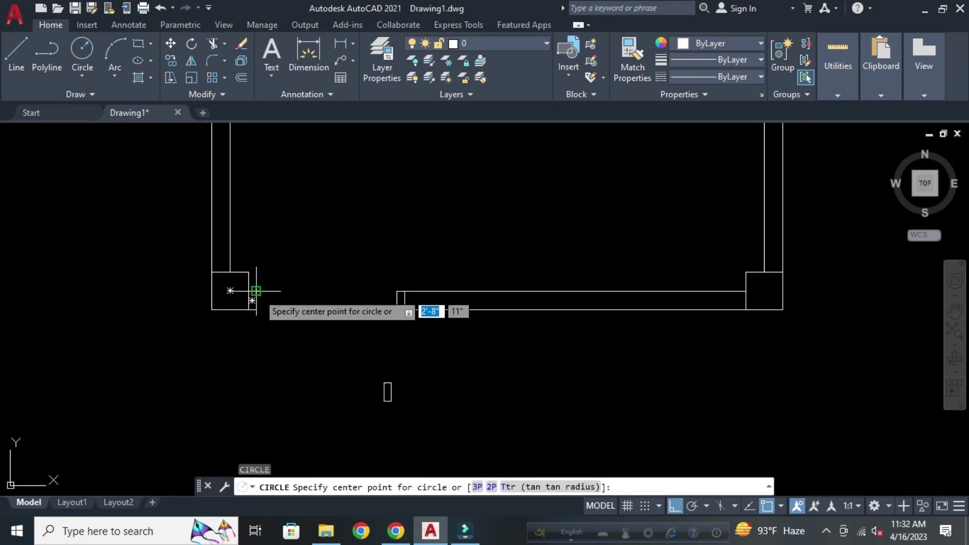
pyautogui.click(255, 291)
pyautogui.click(396, 290)
pyautogui.press('Return')
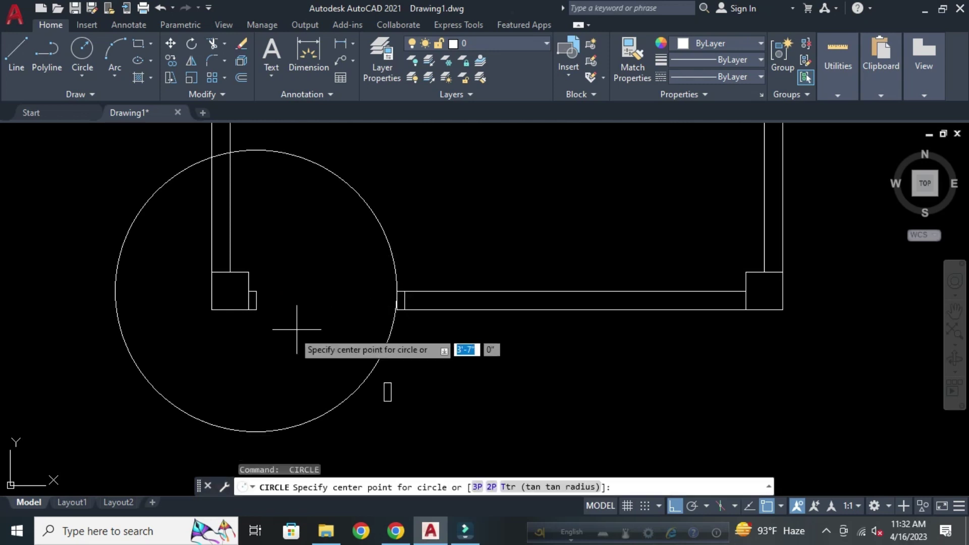
pyautogui.press('Escape')
pyautogui.press('Escape')
pyautogui.press('Escape')
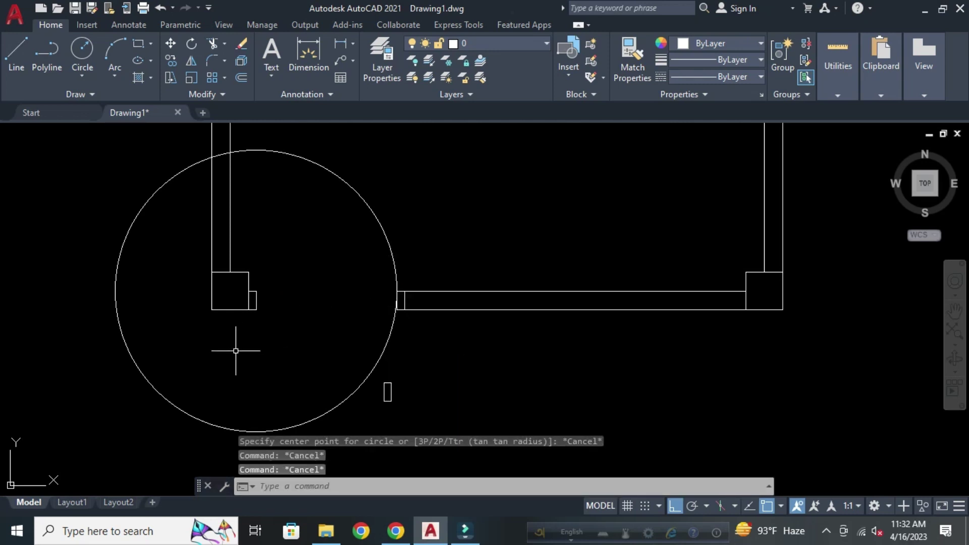
# Draw an upright door leaf line from the wall corner to the circle's top.
pyautogui.write('L')
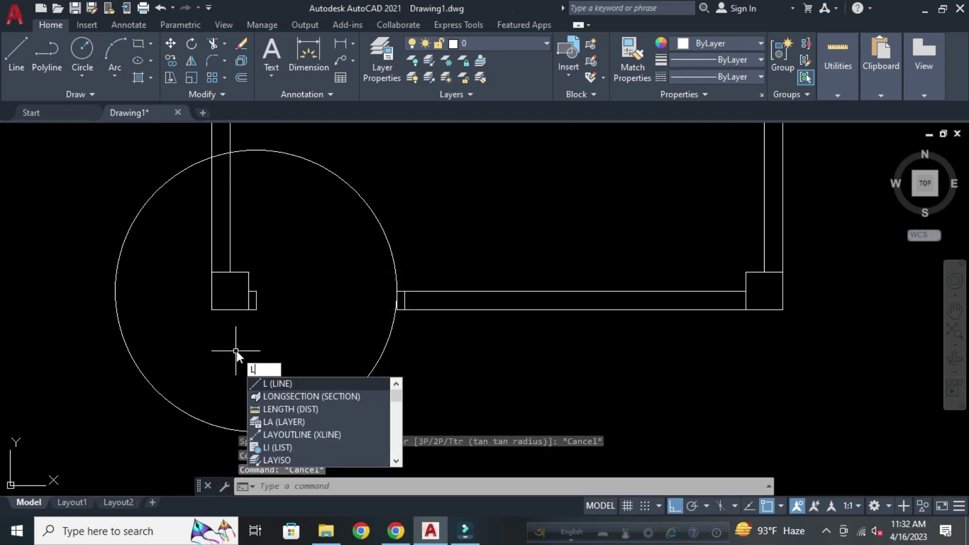
pyautogui.press('Return')
pyautogui.click(256, 290)
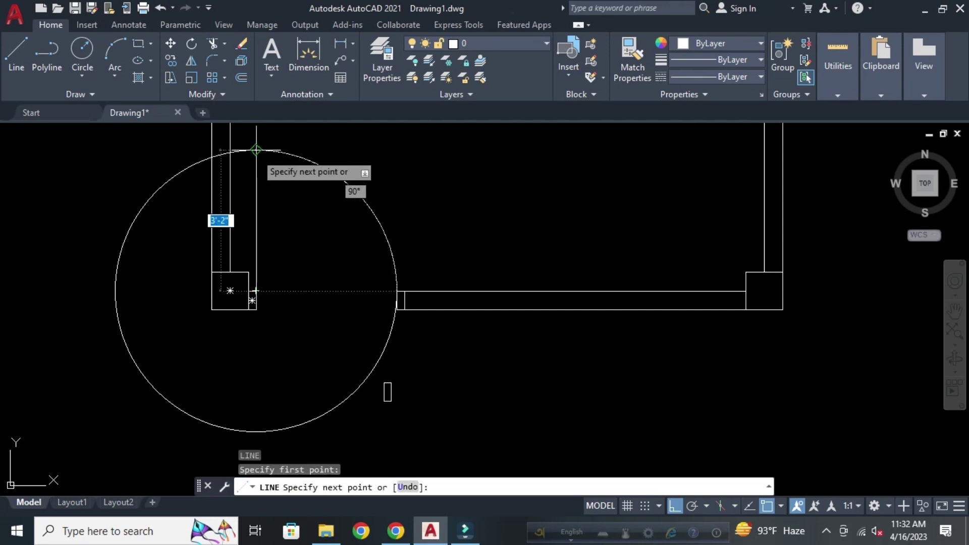
pyautogui.click(256, 150)
pyautogui.press('Escape')
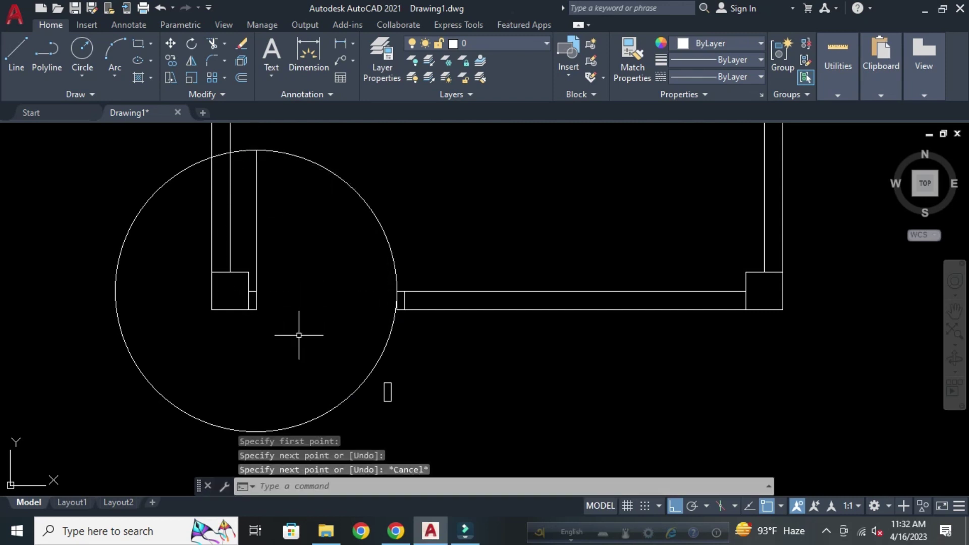
pyautogui.press('Escape')
pyautogui.press('Escape')
# Offset the door leaf line by 1 to give the leaf thickness.
pyautogui.write('O')
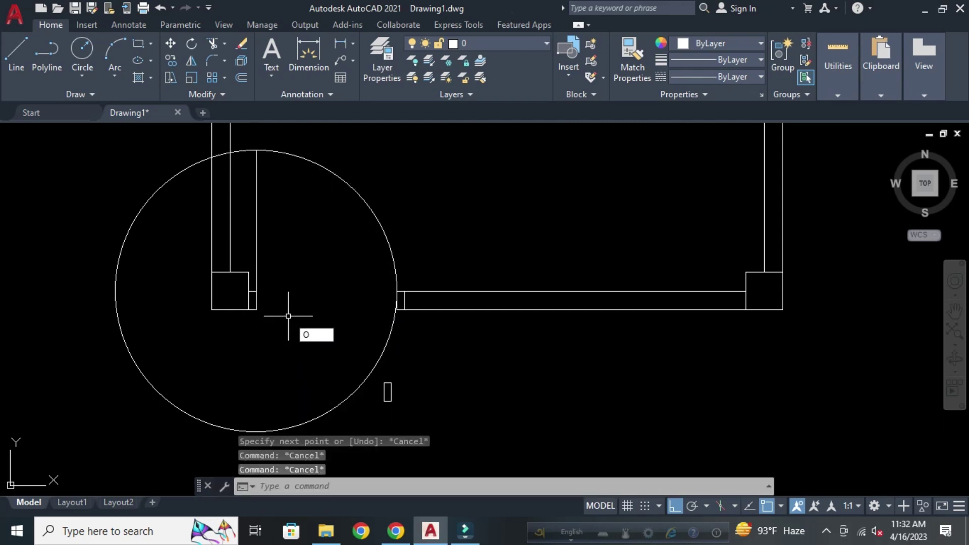
pyautogui.press('Return')
pyautogui.press('Return')
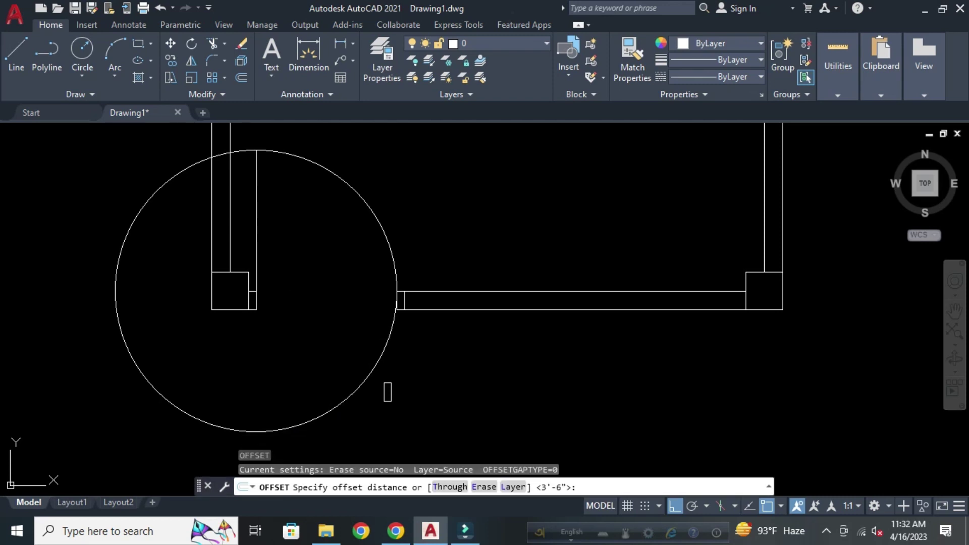
pyautogui.write('1')
pyautogui.click(256, 227)
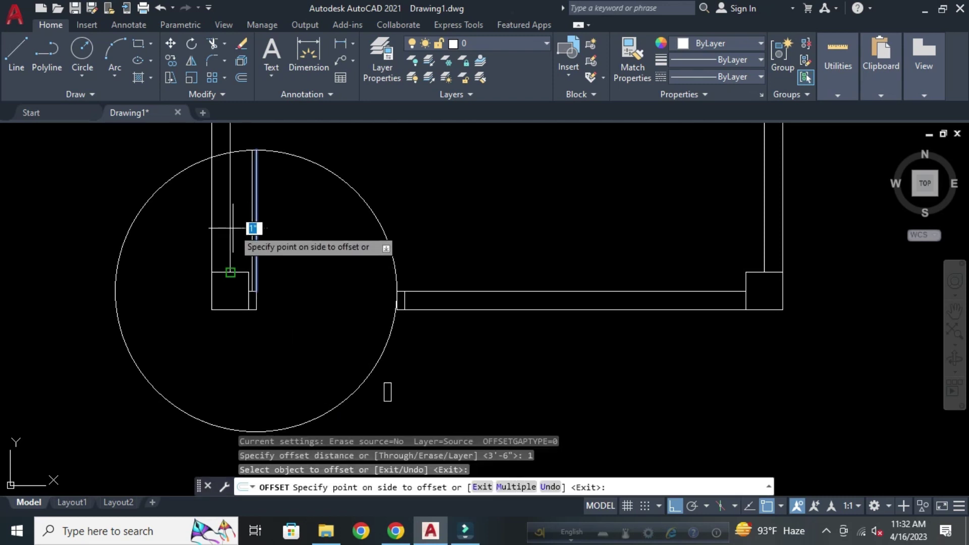
pyautogui.click(232, 272)
pyautogui.press('Escape')
pyautogui.press('Escape')
pyautogui.press('Escape')
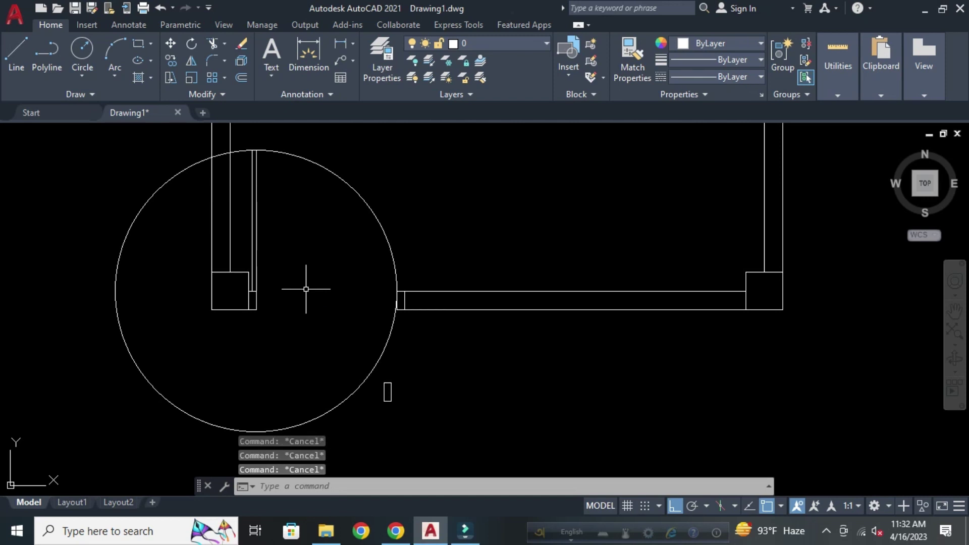
pyautogui.write('R')
# Trim the circle down to a quarter-circle swing arc.
pyautogui.press('BackSpace')
pyautogui.write('tr')
pyautogui.press('Return')
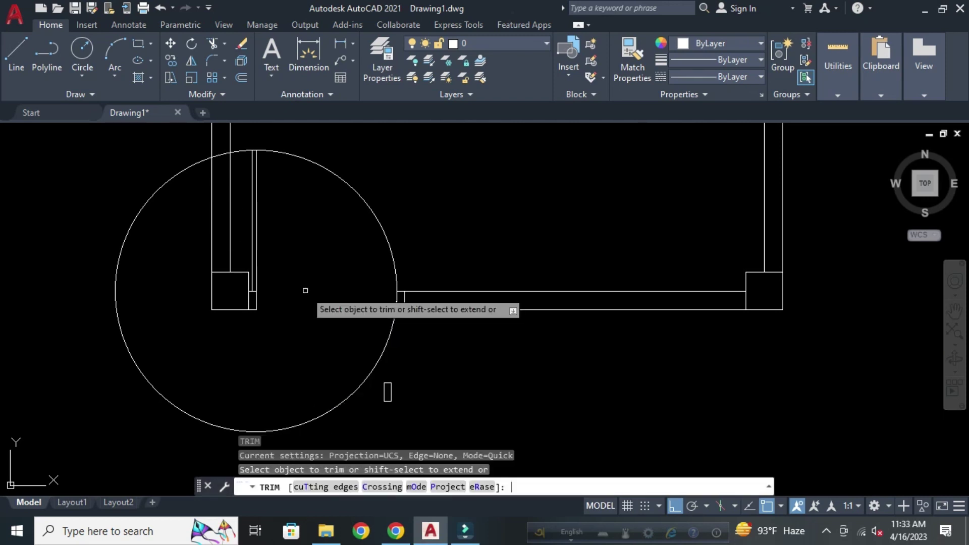
pyautogui.click(242, 151)
pyautogui.click(372, 372)
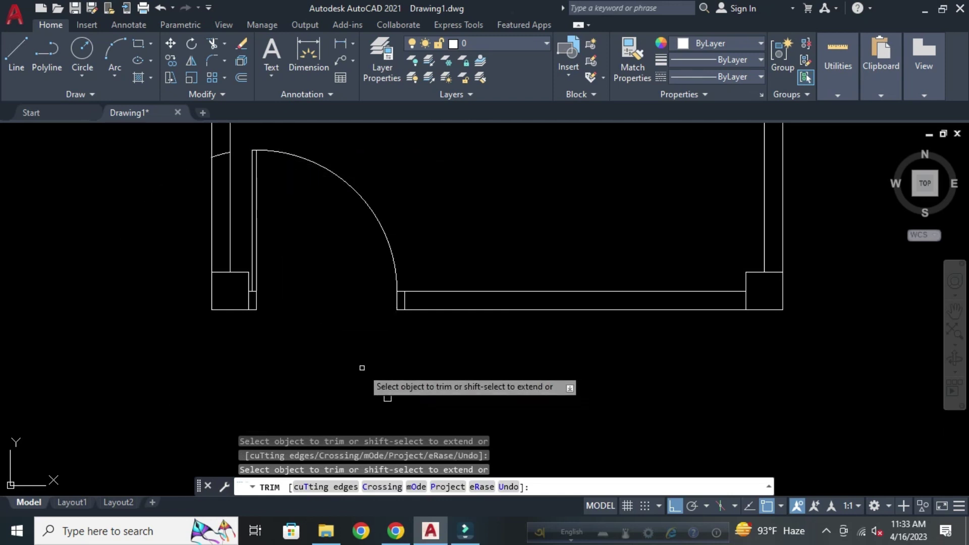
pyautogui.click(220, 154)
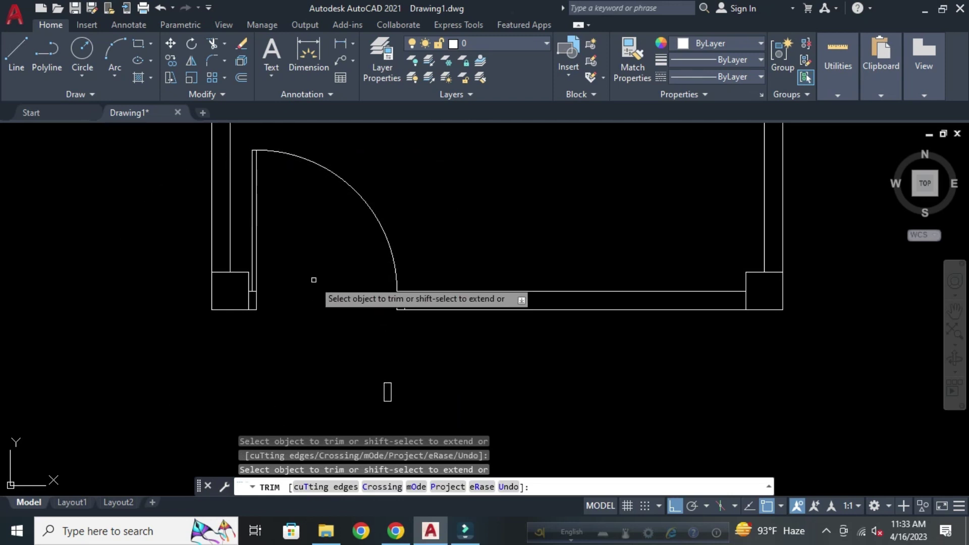
pyautogui.press('Escape')
pyautogui.press('Escape')
pyautogui.press('Escape')
pyautogui.press('Escape')
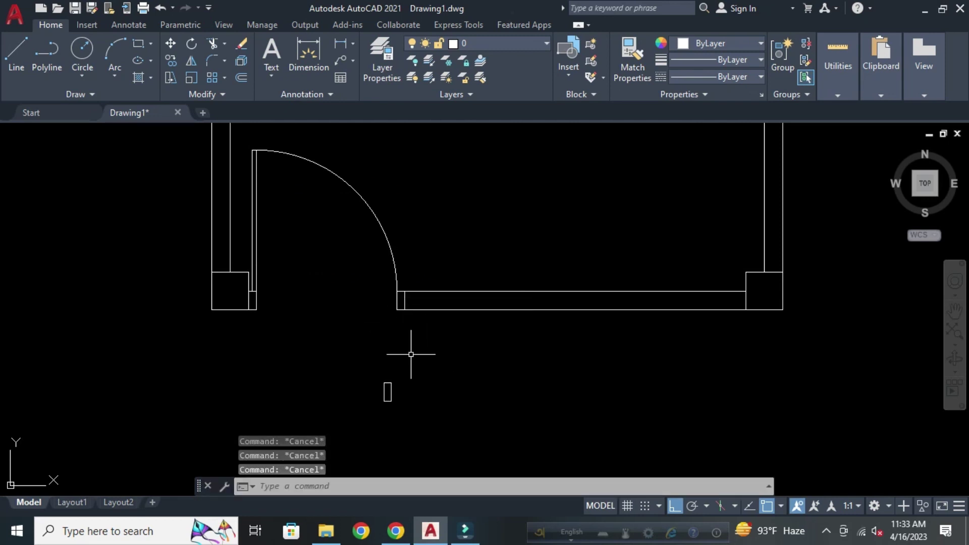
pyautogui.scroll(-2, 371, 377)
pyautogui.moveTo(371, 377); pyautogui.dragTo(339, 378, button='middle')
pyautogui.scroll(-4, 340, 379)
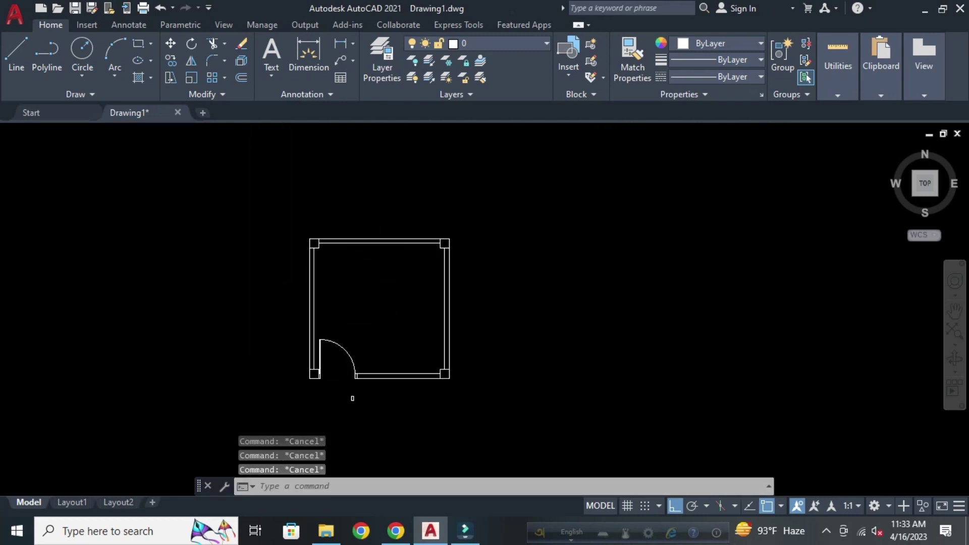
pyautogui.scroll(3, 385, 255)
pyautogui.moveTo(385, 255); pyautogui.dragTo(380, 277, button='middle')
pyautogui.scroll(2, 380, 282)
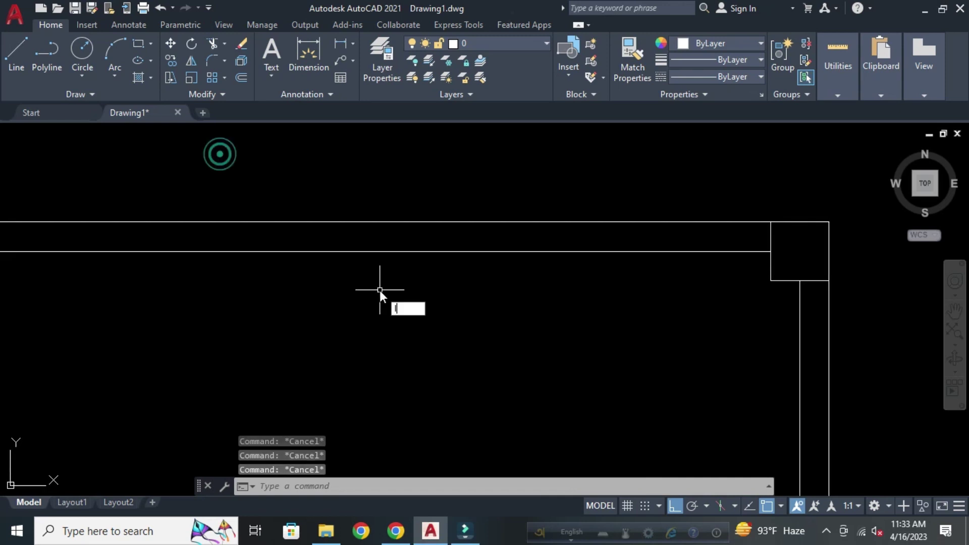
# Draw a short line across the top wall from outer to inner edge.
pyautogui.write('l')
pyautogui.press('Return')
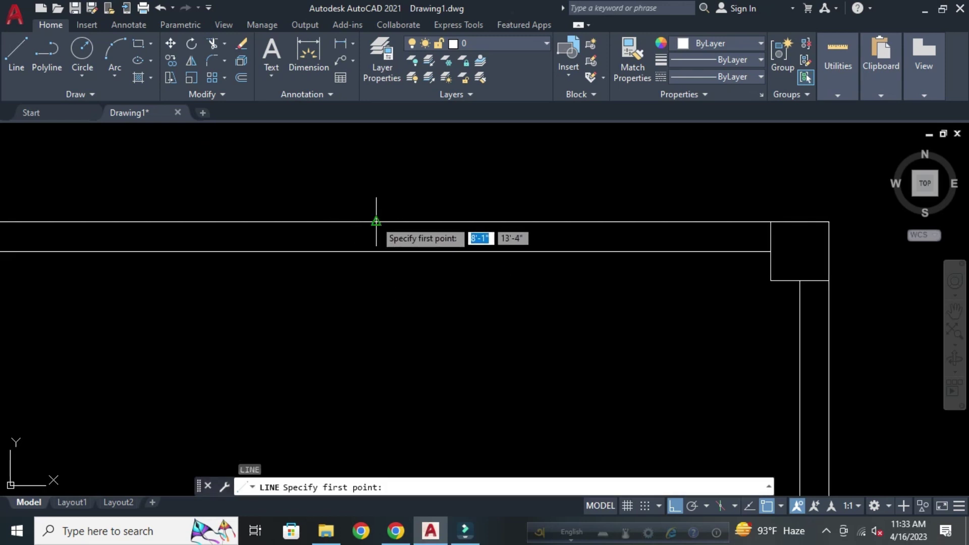
pyautogui.click(376, 221)
pyautogui.click(376, 250)
pyautogui.press('Return')
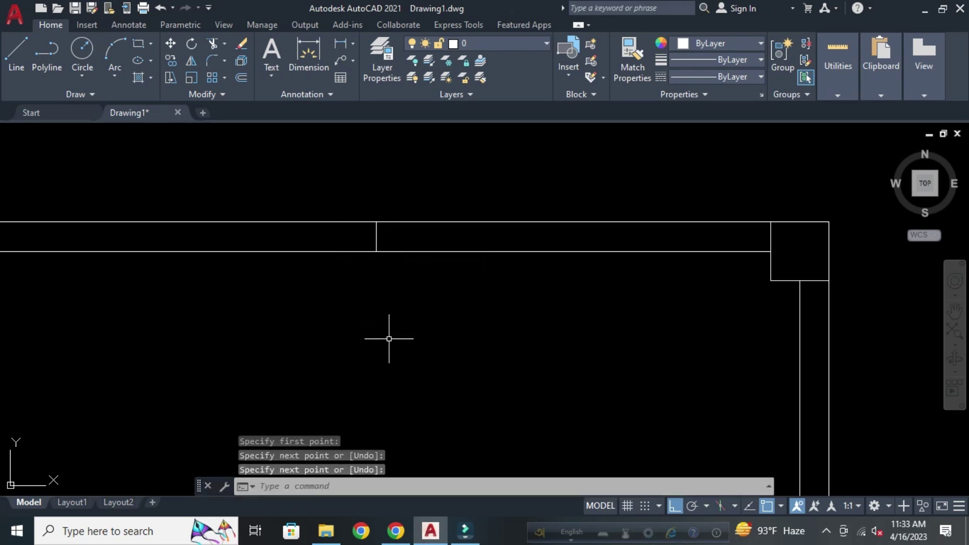
pyautogui.press('Escape')
pyautogui.write('O')
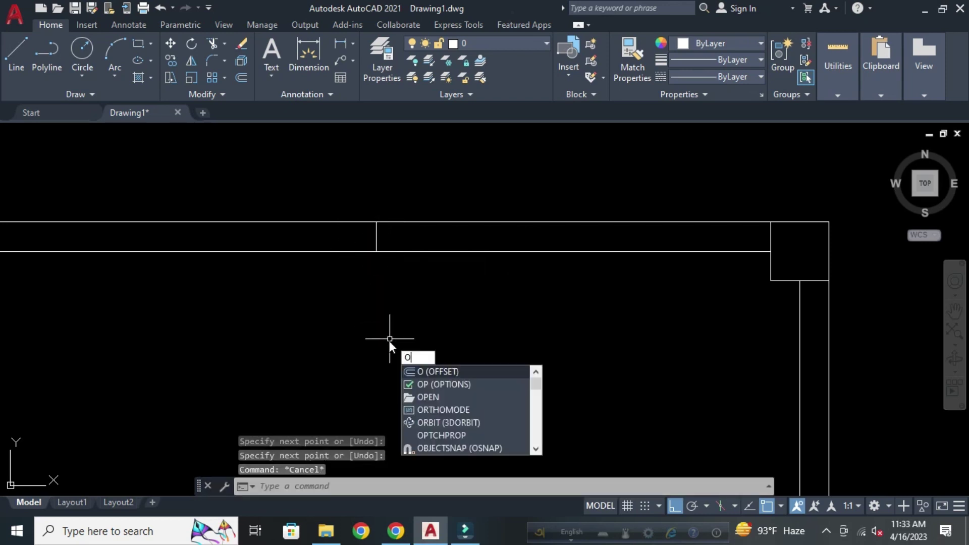
# Offset the wall-crossing line 2' twice to mark the opening's edges.
pyautogui.press('Return')
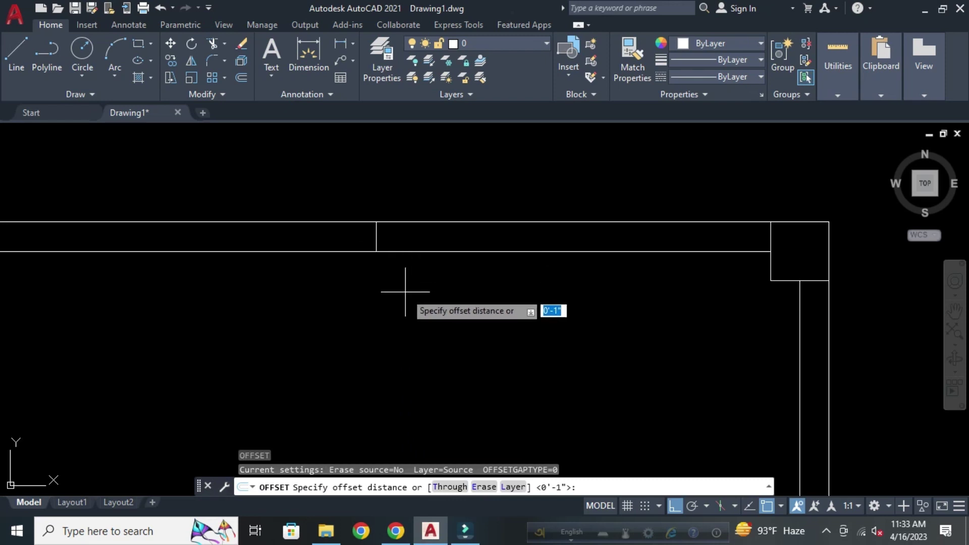
pyautogui.write("2'")
pyautogui.press('Return')
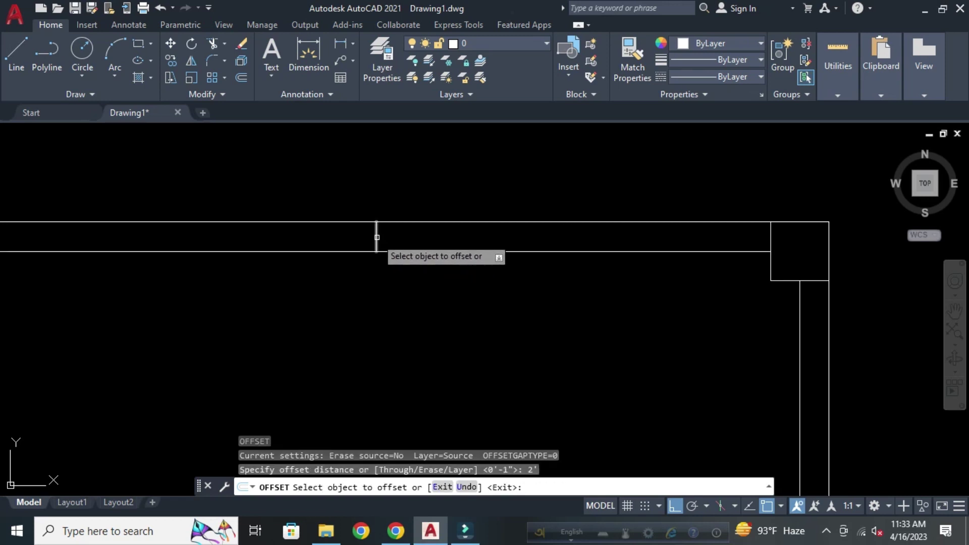
pyautogui.click(376, 237)
pyautogui.click(567, 229)
pyautogui.moveTo(545, 283); pyautogui.dragTo(662, 285, button='middle')
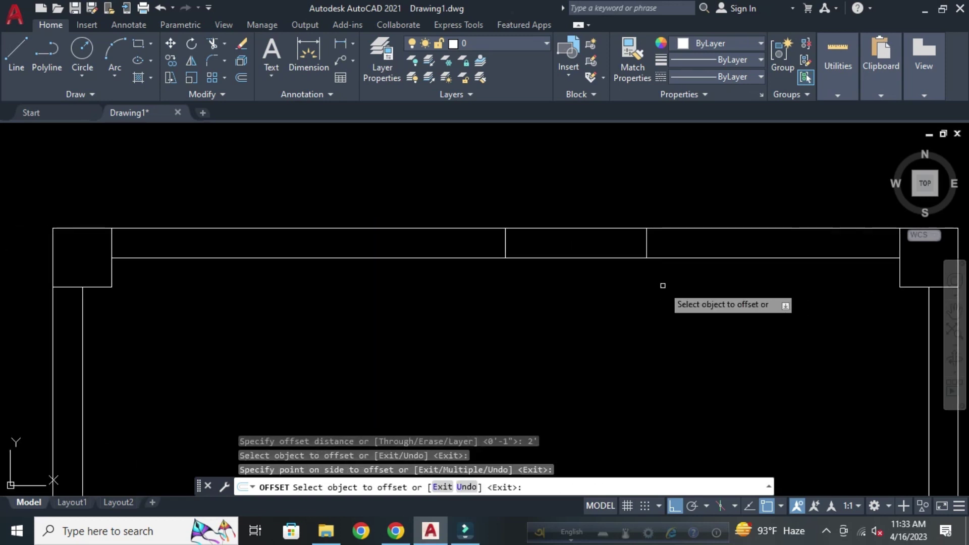
pyautogui.click(505, 242)
pyautogui.click(278, 247)
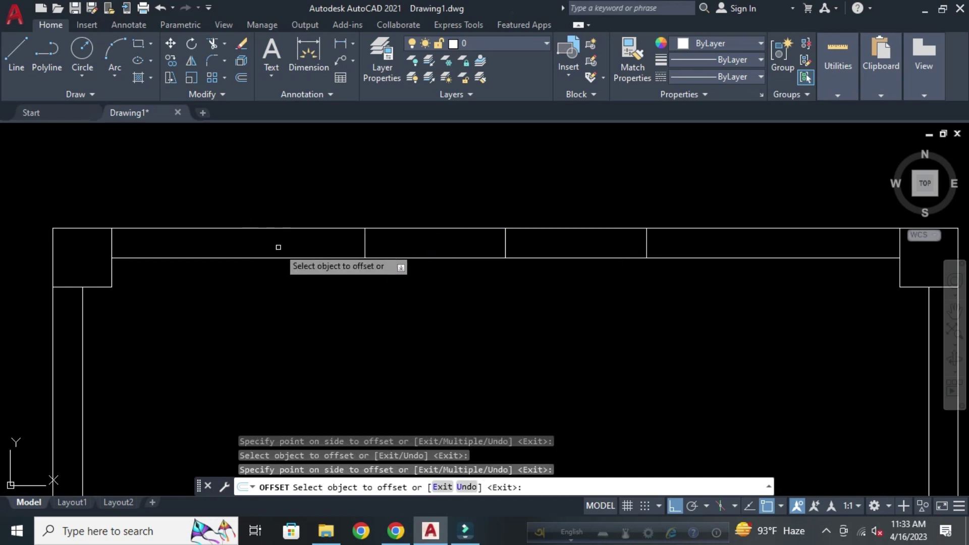
pyautogui.scroll(-2, 385, 300)
pyautogui.scroll(-1, 421, 322)
pyautogui.scroll(3, 432, 311)
pyautogui.moveTo(432, 311); pyautogui.dragTo(387, 319, button='middle')
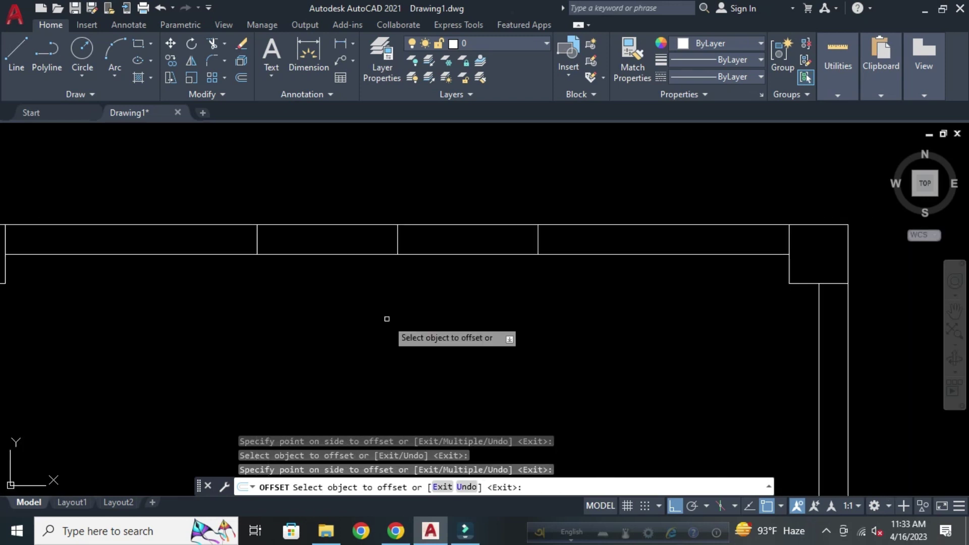
pyautogui.press('Escape')
pyautogui.press('Escape')
pyautogui.press('Escape')
pyautogui.press('Escape')
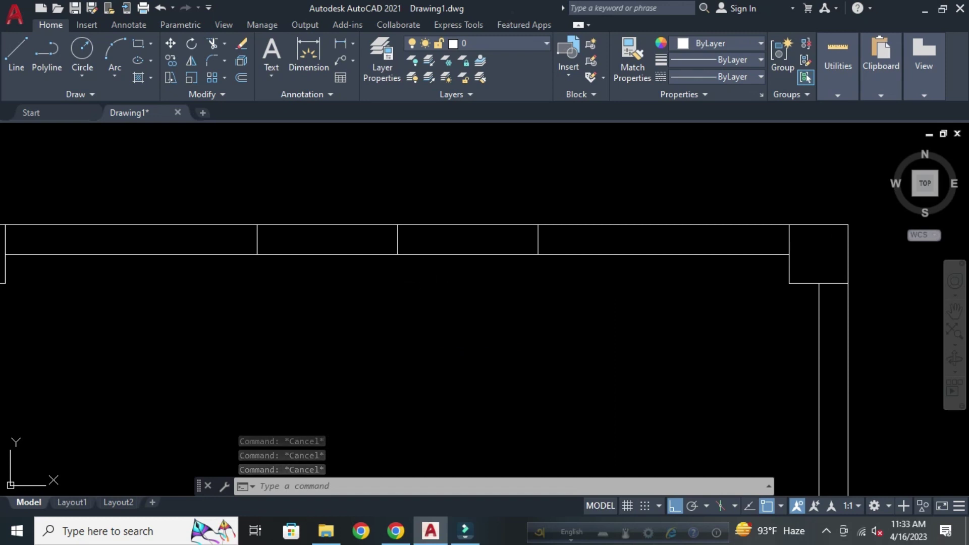
# Trim the top wall lines between the cross lines with a fence.
pyautogui.click(450, 281)
pyautogui.press('Escape')
pyautogui.write('t')
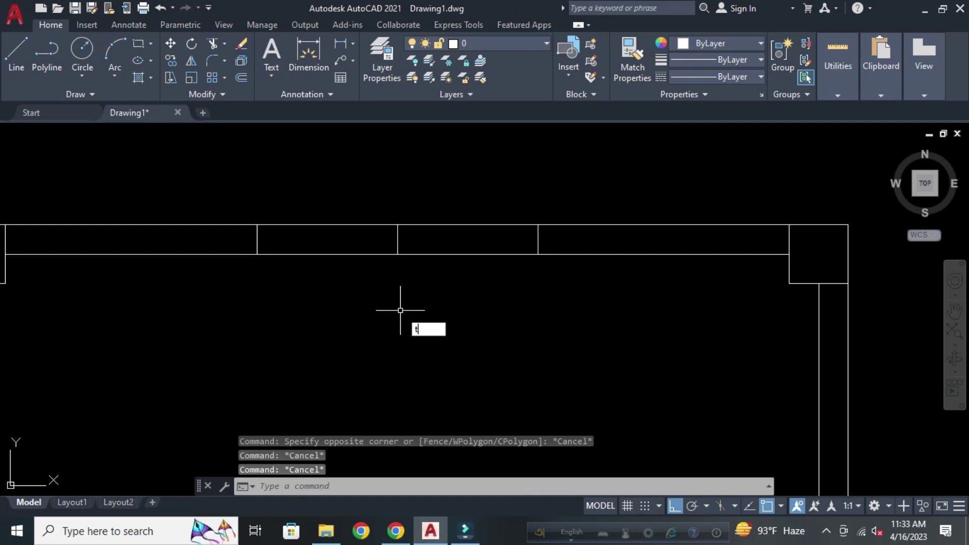
pyautogui.write('r')
pyautogui.press('Return')
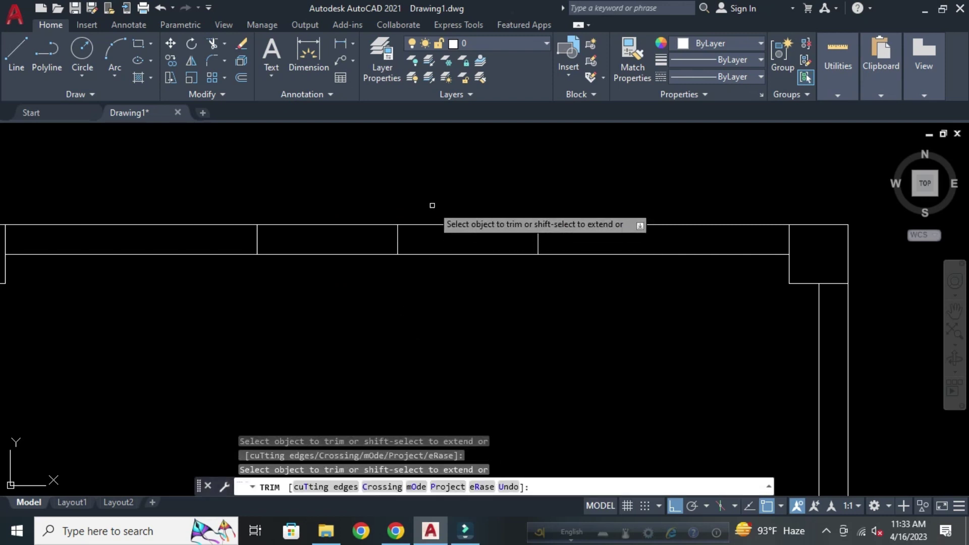
pyautogui.moveTo(406, 192); pyautogui.dragTo(377, 299)
pyautogui.moveTo(387, 196); pyautogui.dragTo(398, 240)
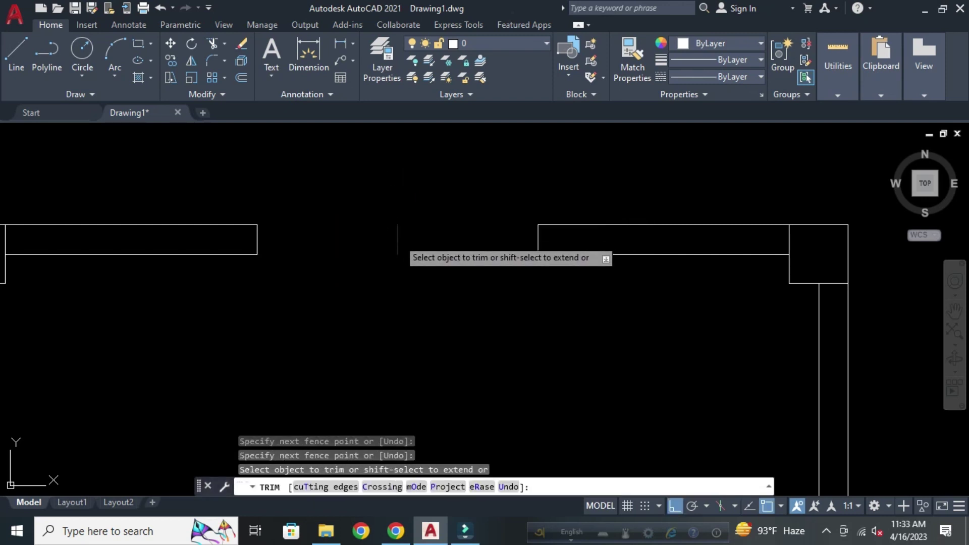
pyautogui.press('Escape')
pyautogui.press('Escape')
pyautogui.press('Escape')
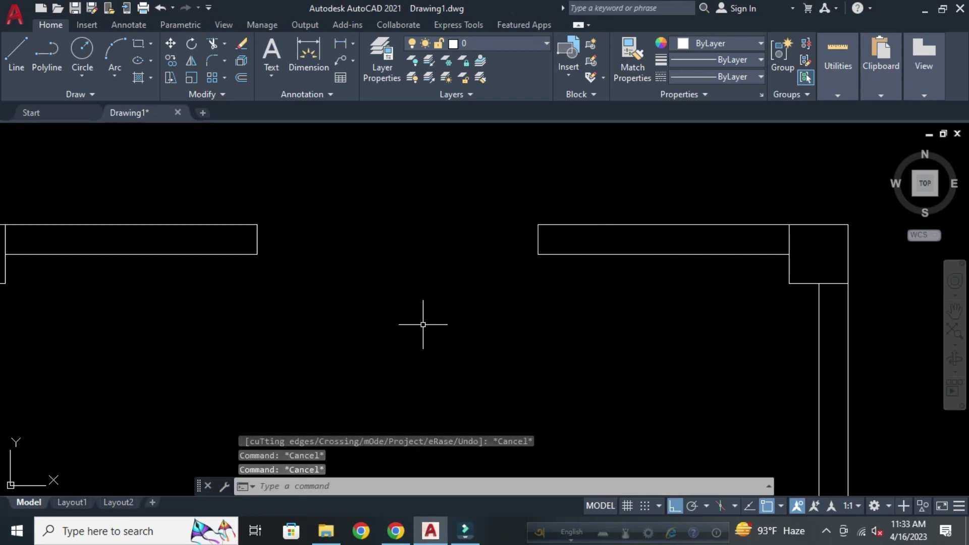
# Close the top wall opening with two lines along its outer and inner edges.
pyautogui.write('L')
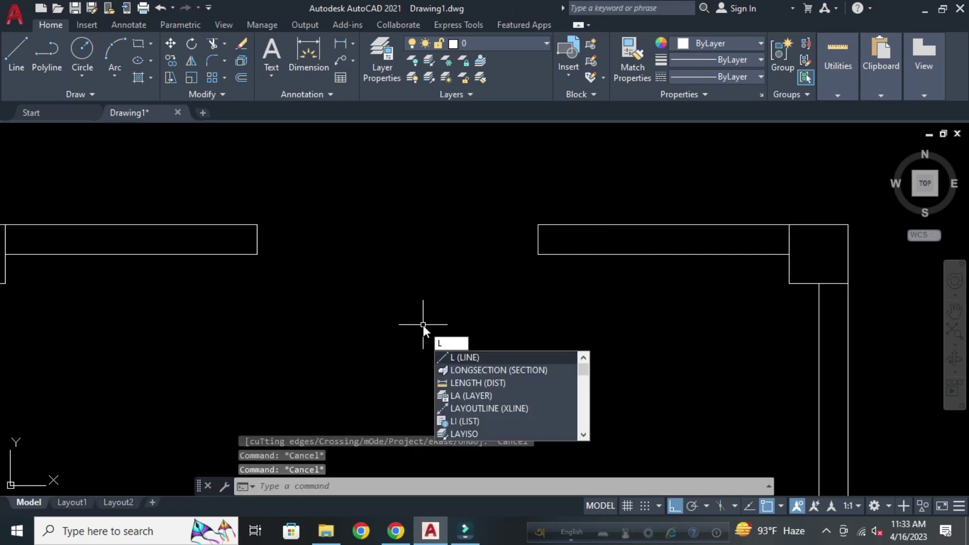
pyautogui.press('Return')
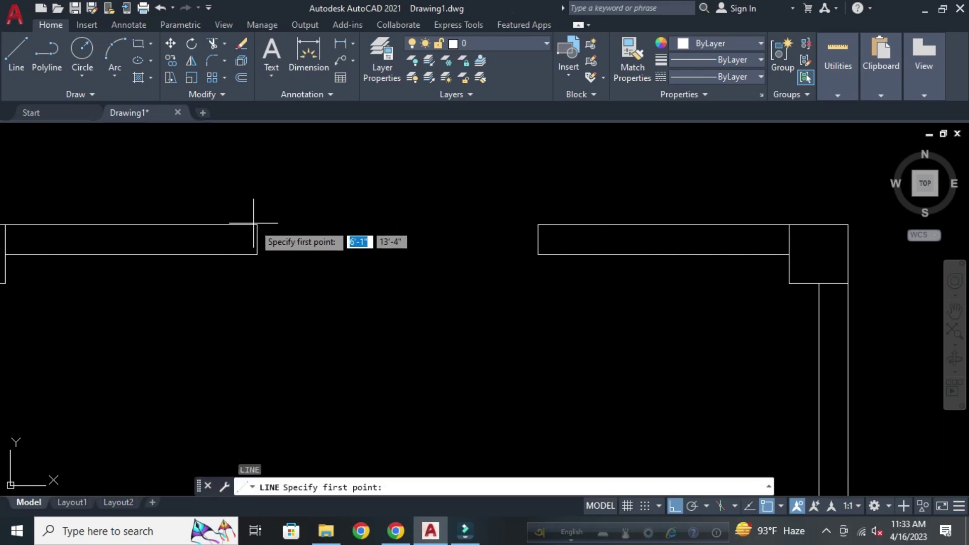
pyautogui.click(255, 224)
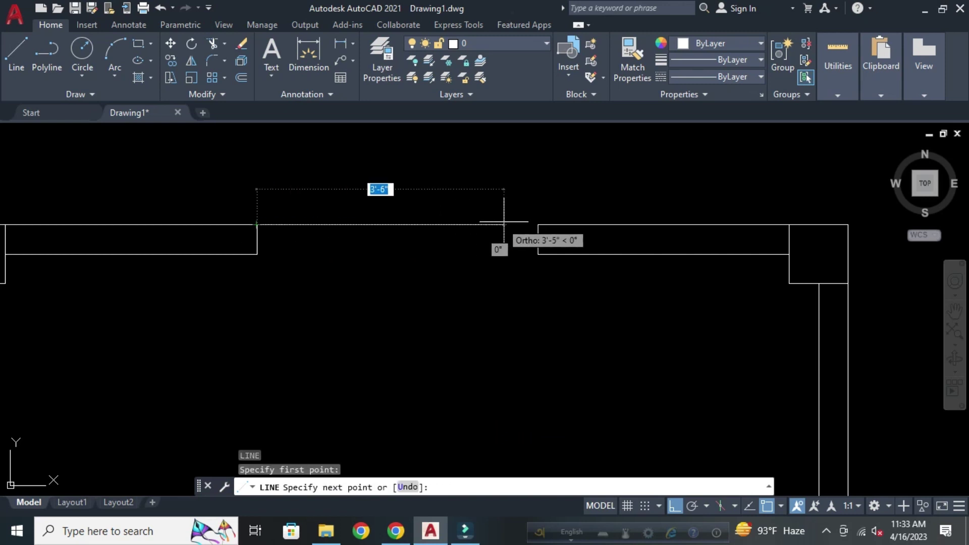
pyautogui.write('4')
pyautogui.click(538, 224)
pyautogui.press('Return')
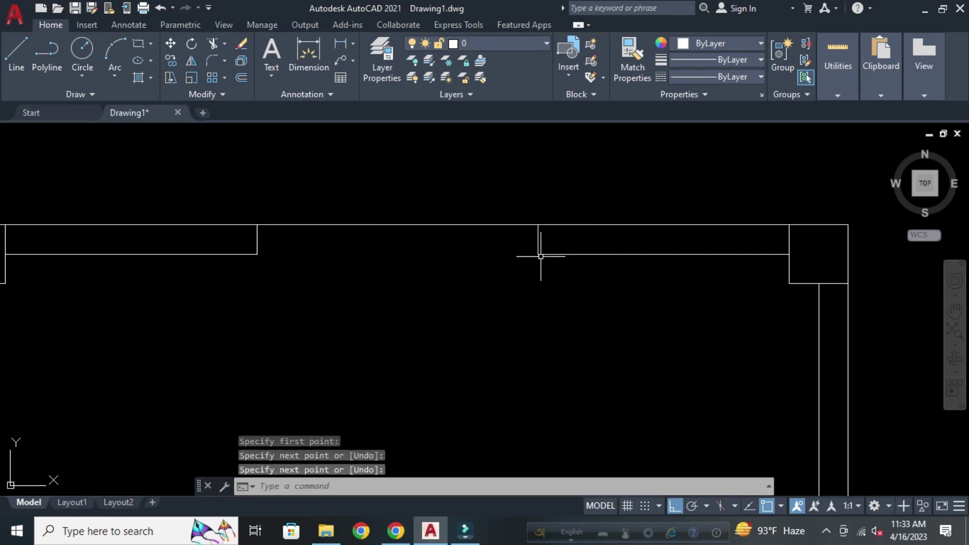
pyautogui.press('Return')
pyautogui.click(538, 254)
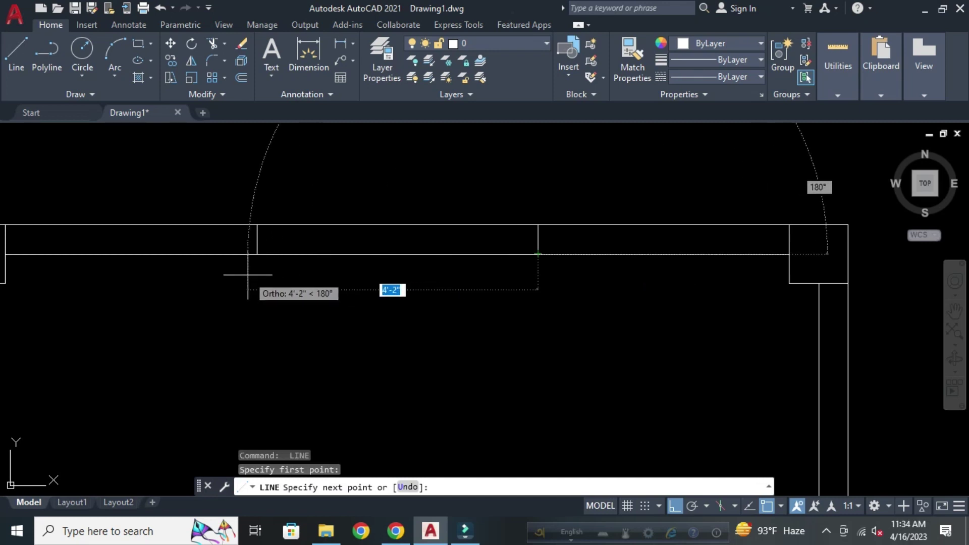
pyautogui.click(256, 254)
pyautogui.press('Return')
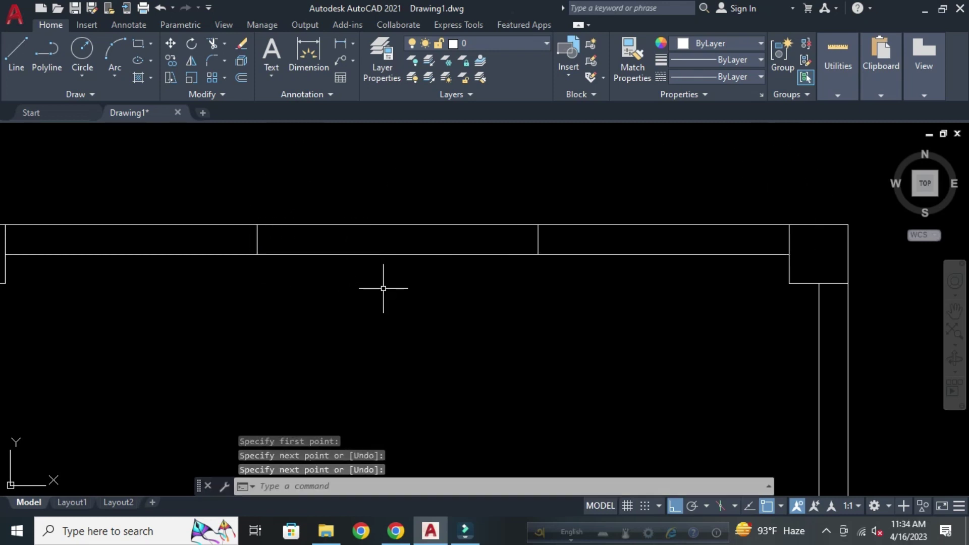
pyautogui.press('Escape')
pyautogui.write('O')
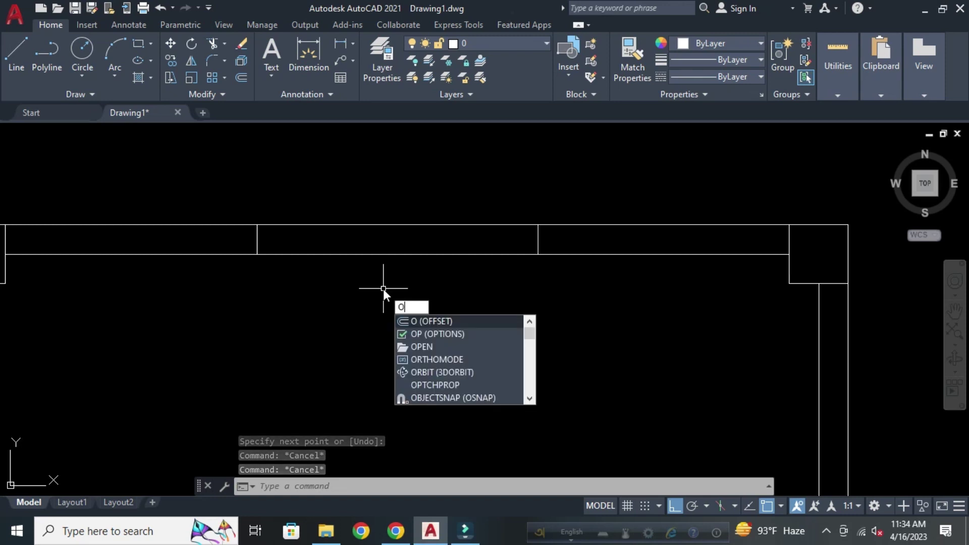
# Offset the opening lines 2 inward to create two window lines.
pyautogui.press('Return')
pyautogui.write('2')
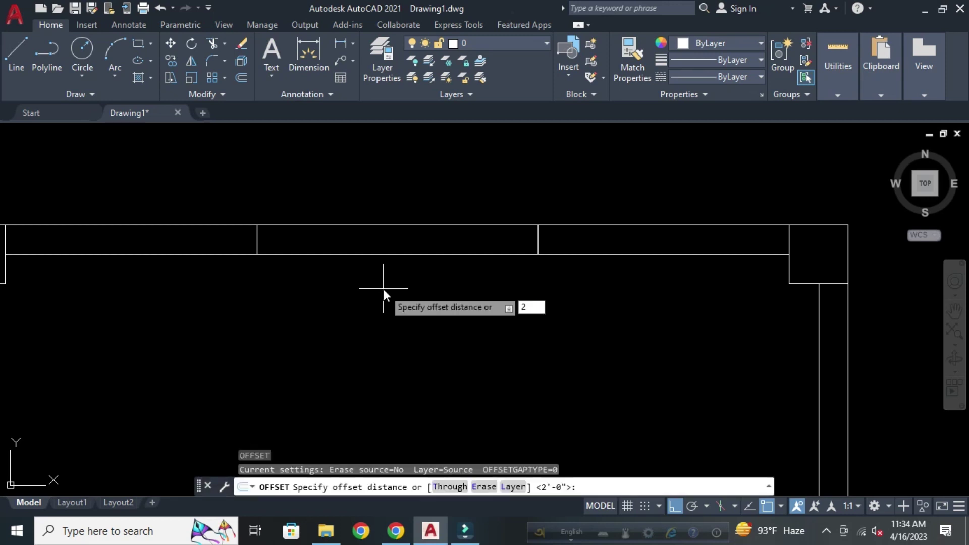
pyautogui.press('Return')
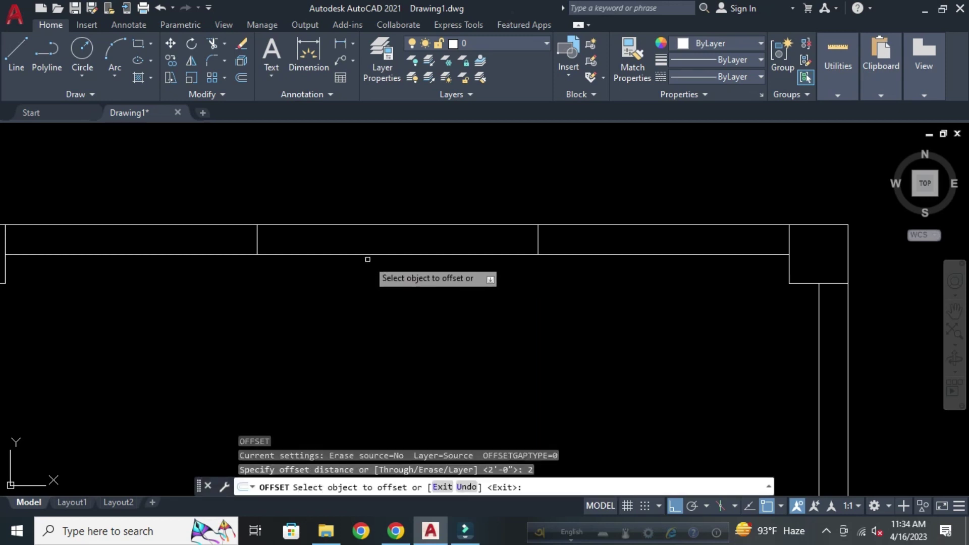
pyautogui.click(368, 255)
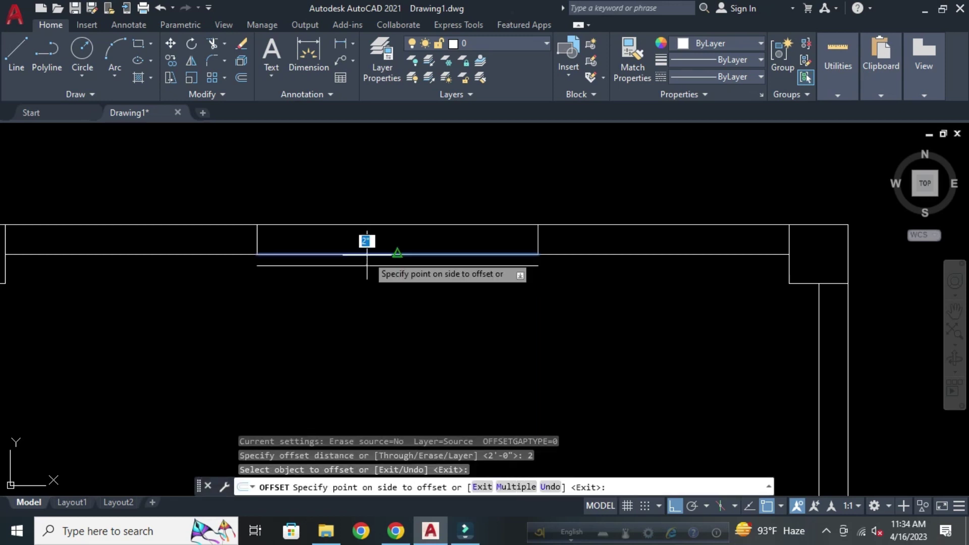
pyautogui.click(372, 225)
pyautogui.click(372, 252)
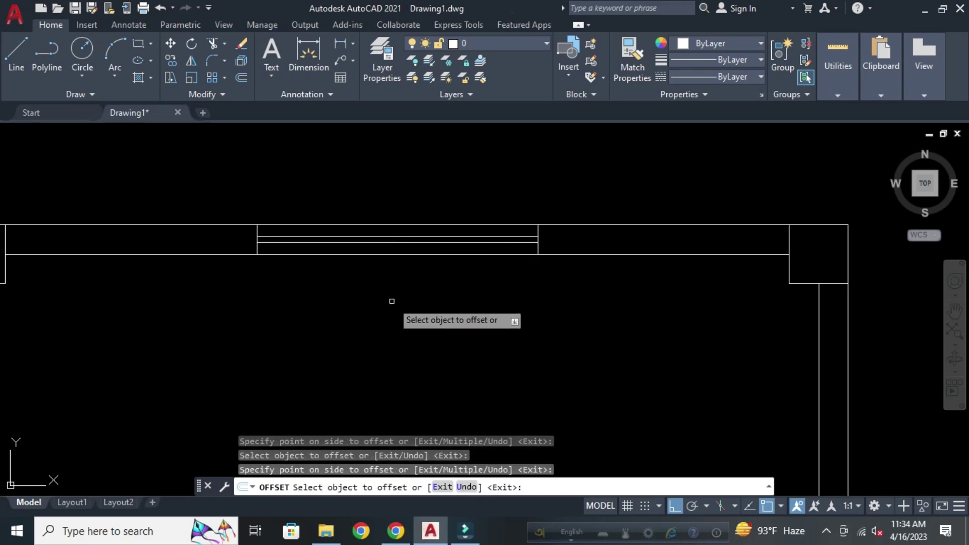
# Select all the window lines in the top-wall opening and set their color to Blue.
pyautogui.press('Escape')
pyautogui.press('Escape')
pyautogui.press('Escape')
pyautogui.press('Escape')
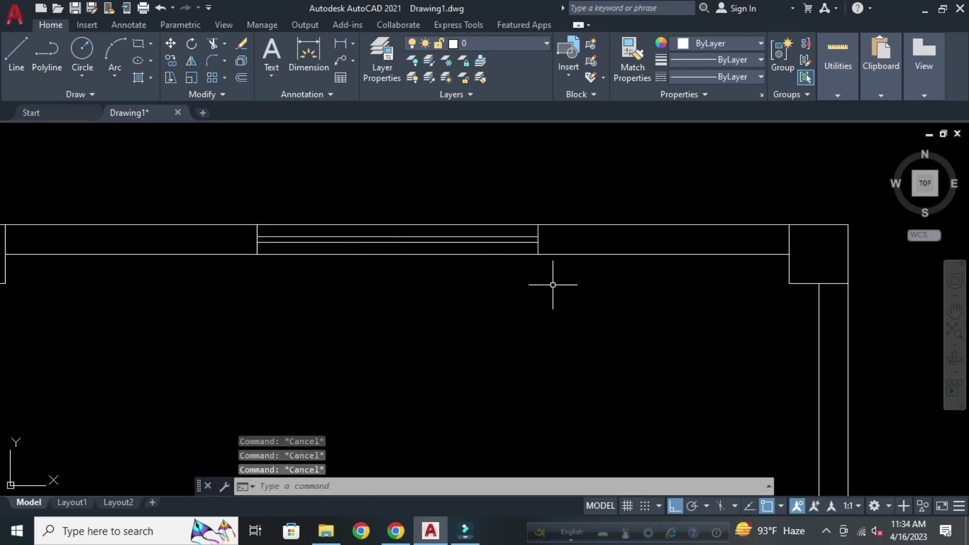
pyautogui.click(510, 322)
pyautogui.click(353, 167)
pyautogui.click(559, 236)
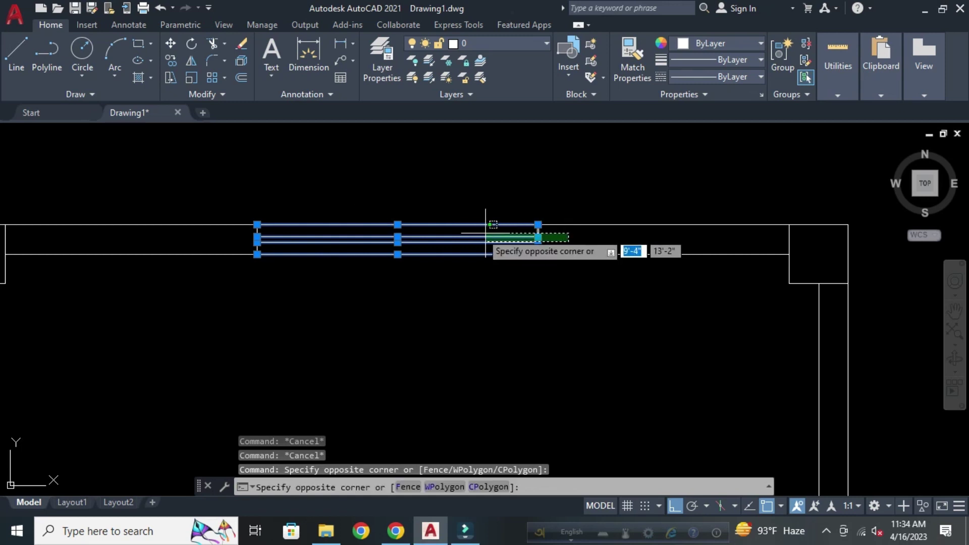
pyautogui.click(458, 230)
pyautogui.click(260, 254)
pyautogui.click(282, 242)
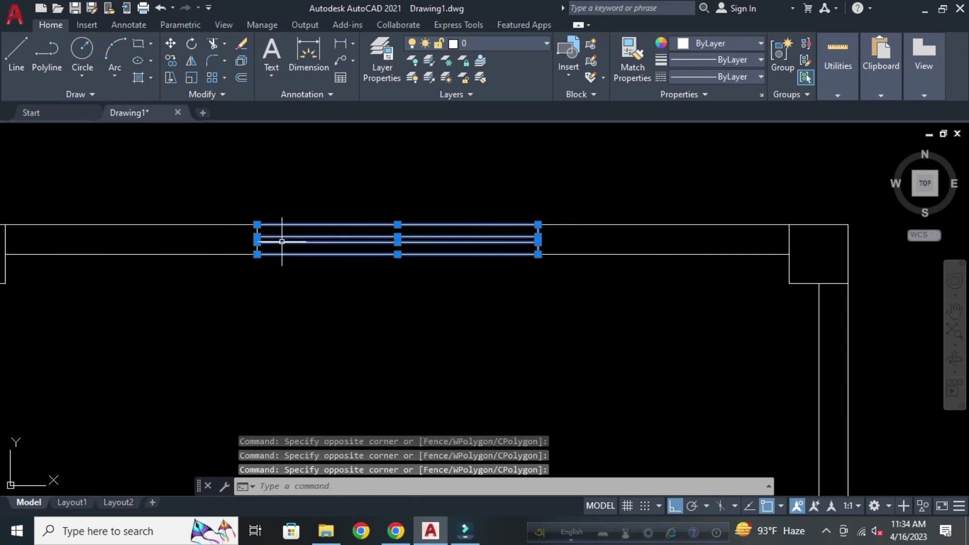
pyautogui.click(285, 245)
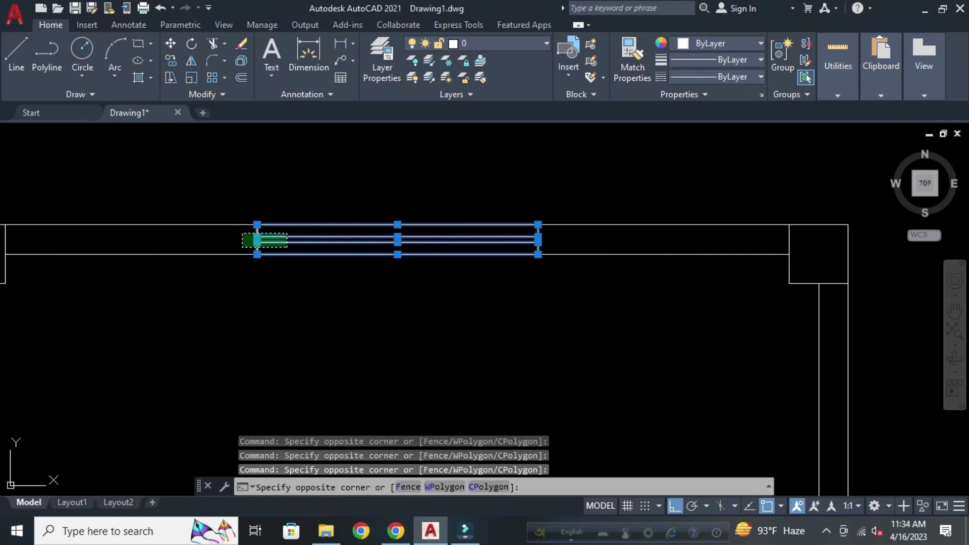
pyautogui.click(242, 233)
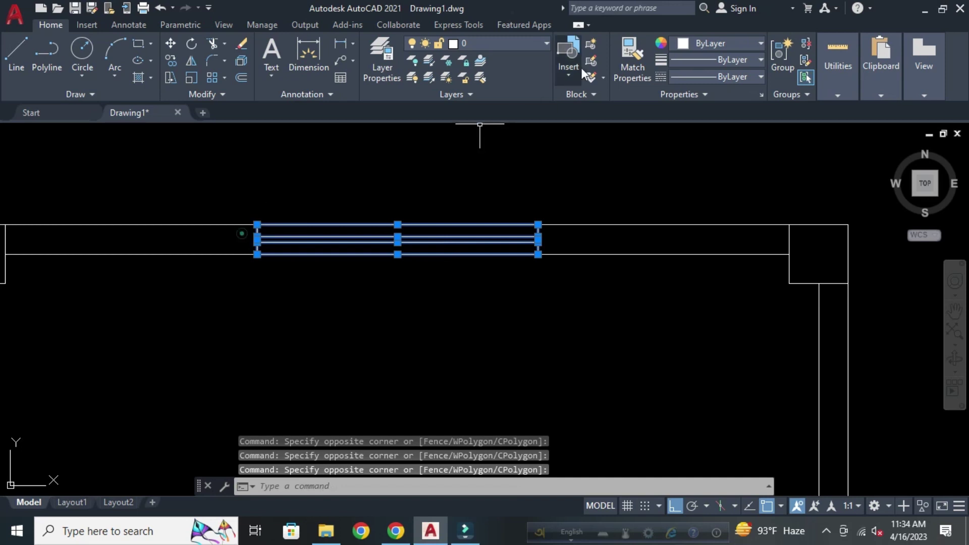
pyautogui.click(758, 42)
pyautogui.click(736, 187)
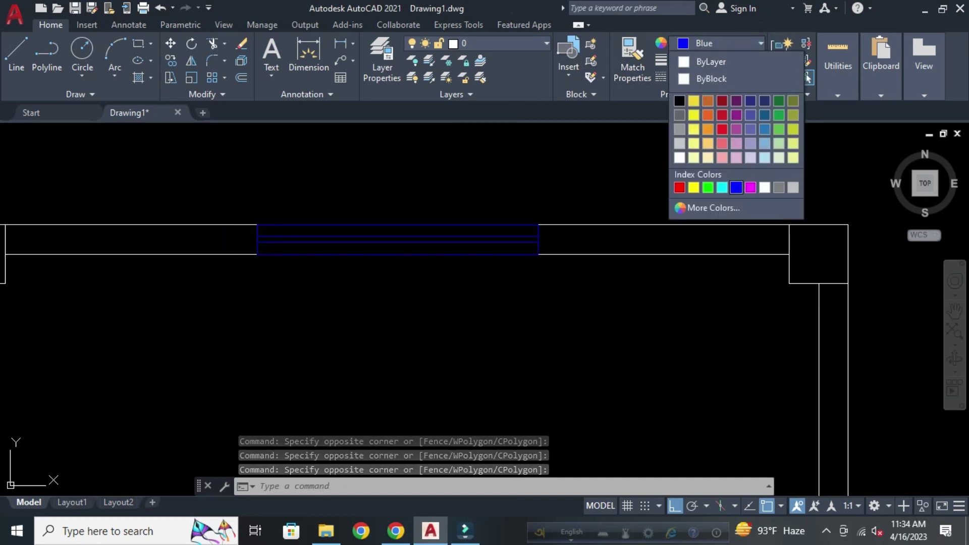
pyautogui.click(407, 166)
pyautogui.press('Escape')
pyautogui.press('Escape')
pyautogui.press('Escape')
pyautogui.press('Escape')
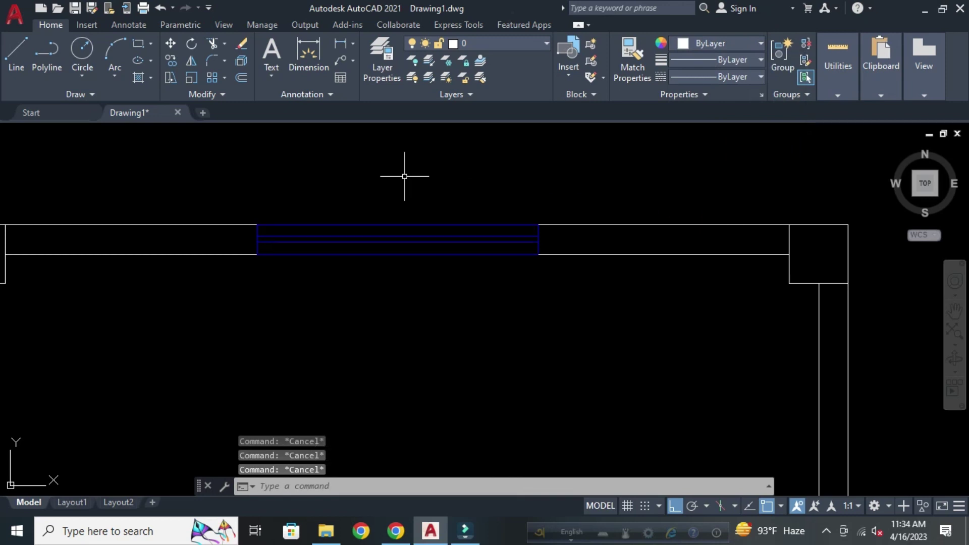
# Draw a centre line across the bottom wall at its midpoint.
pyautogui.scroll(-6, 402, 210)
pyautogui.moveTo(402, 253); pyautogui.dragTo(383, 234, button='middle')
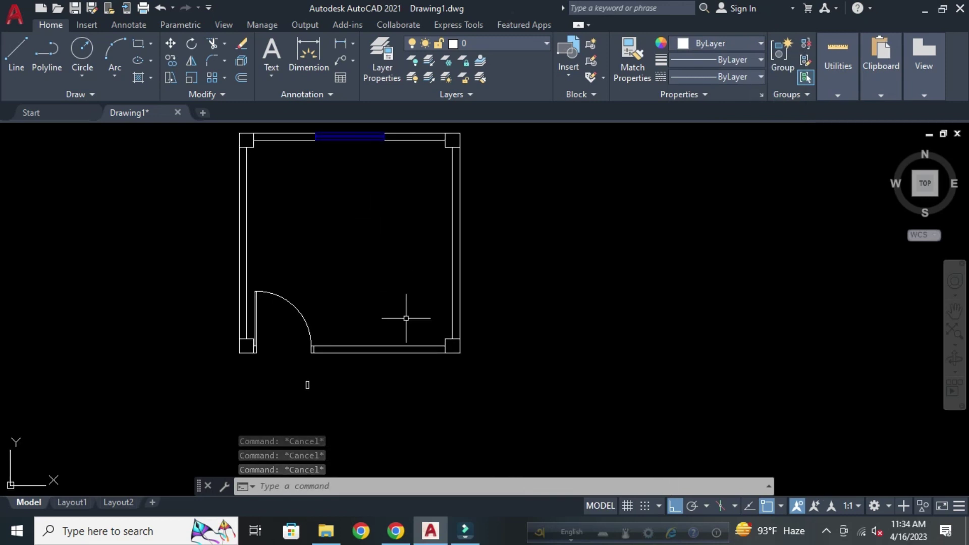
pyautogui.scroll(4, 370, 363)
pyautogui.scroll(3, 361, 320)
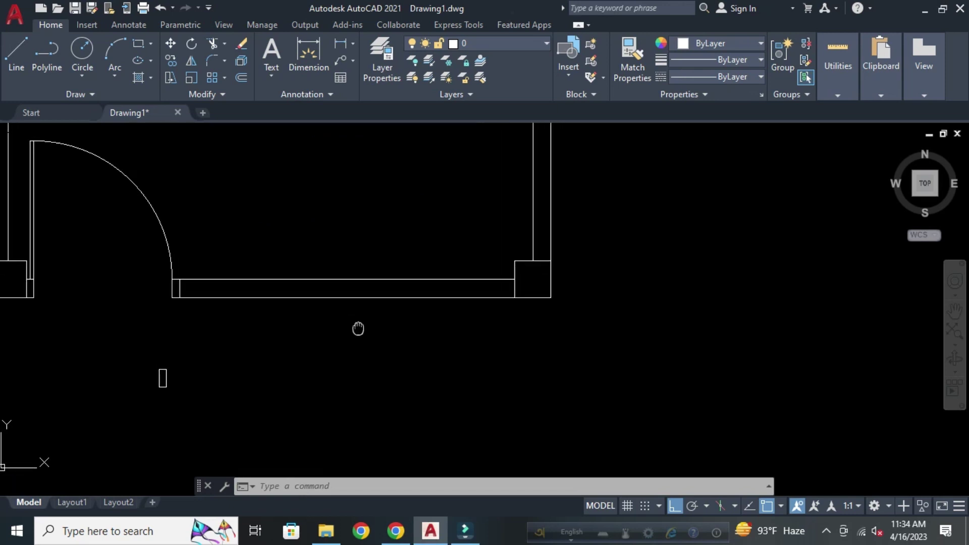
pyautogui.press('Escape')
pyautogui.write('l')
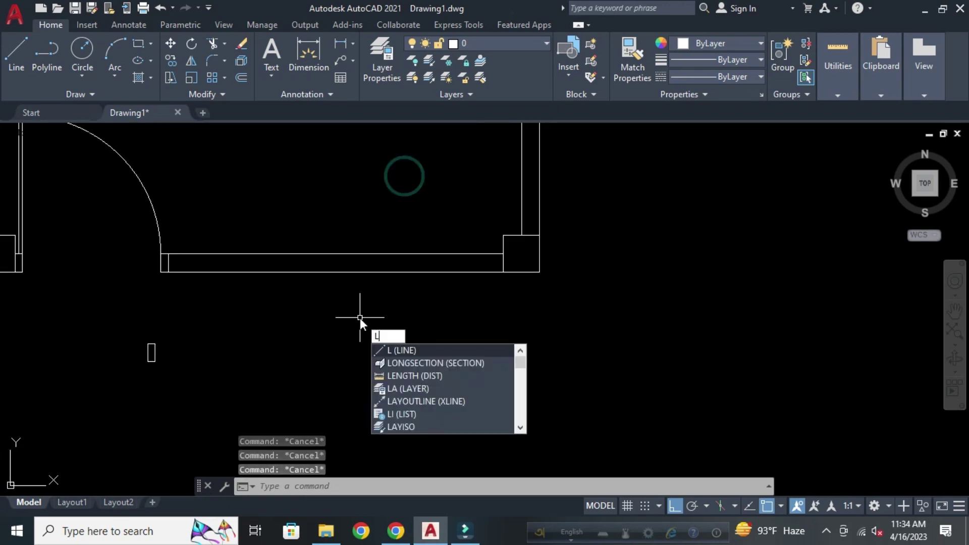
pyautogui.press('Return')
pyautogui.click(335, 254)
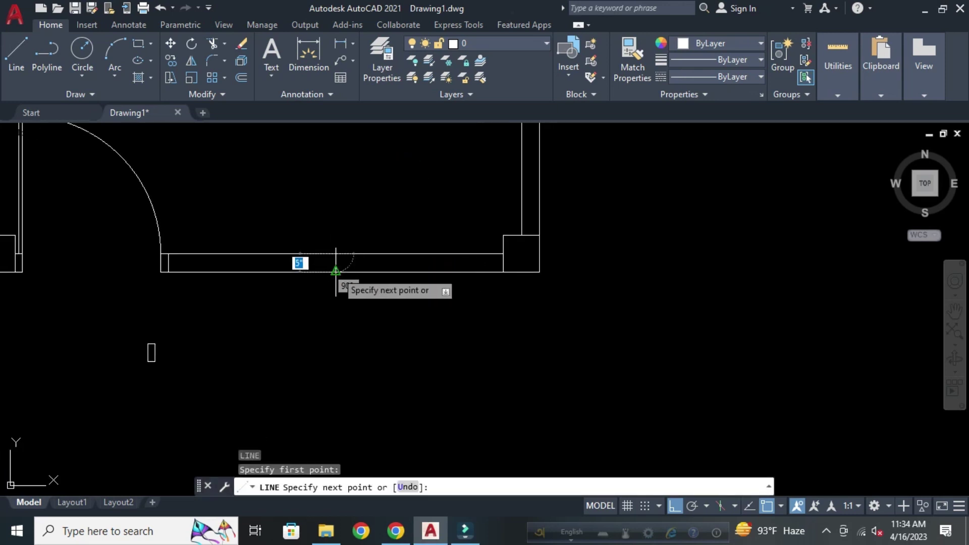
pyautogui.click(336, 271)
pyautogui.press('Escape')
pyautogui.press('Escape')
pyautogui.press('Escape')
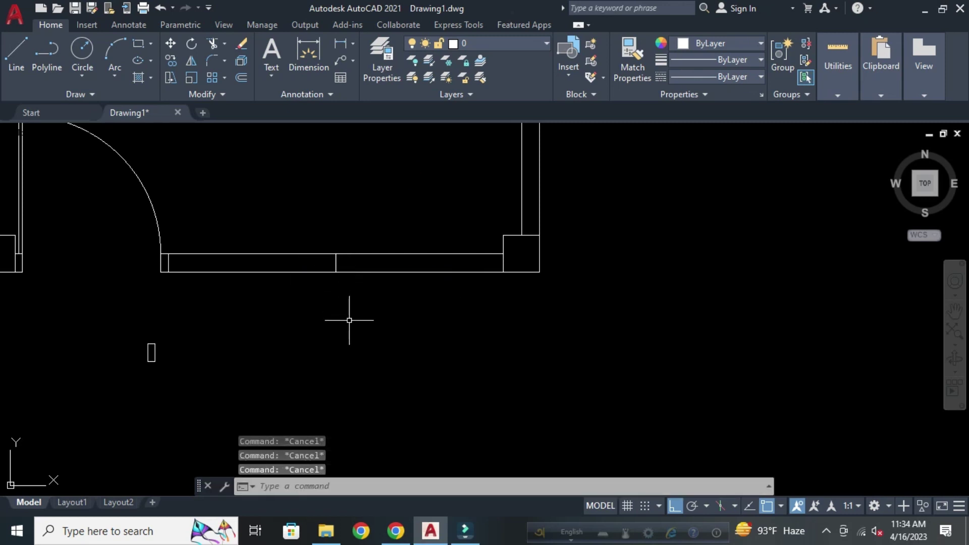
pyautogui.write('O')
# Offset the centre line 2'6" to each side to mark the door opening.
pyautogui.press('Return')
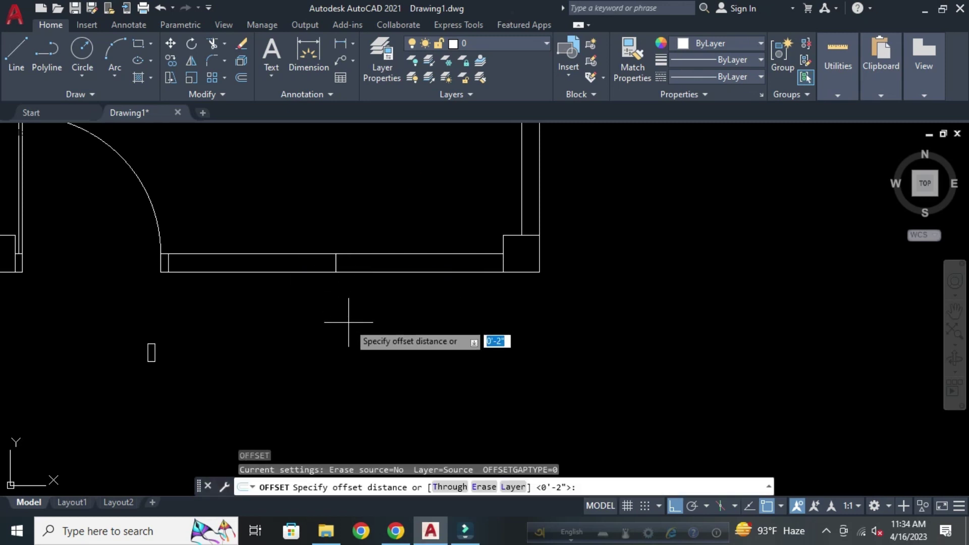
pyautogui.write("2'6")
pyautogui.press('Return')
pyautogui.click(336, 263)
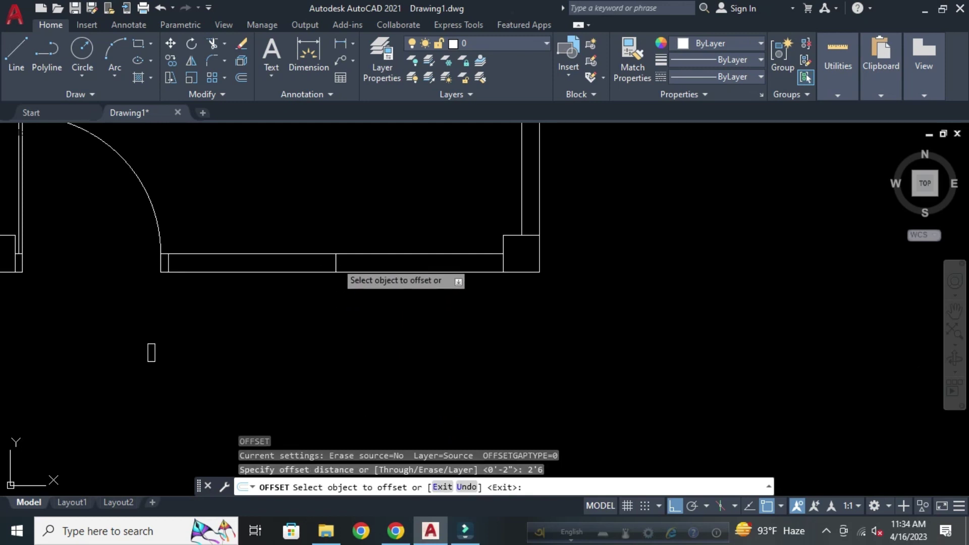
pyautogui.click(489, 272)
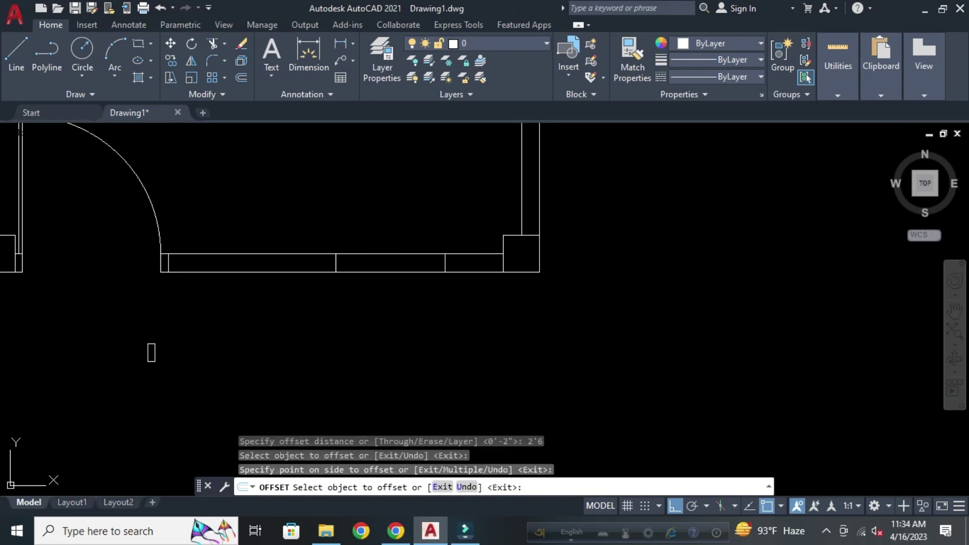
pyautogui.click(336, 265)
pyautogui.click(181, 293)
pyautogui.press('Escape')
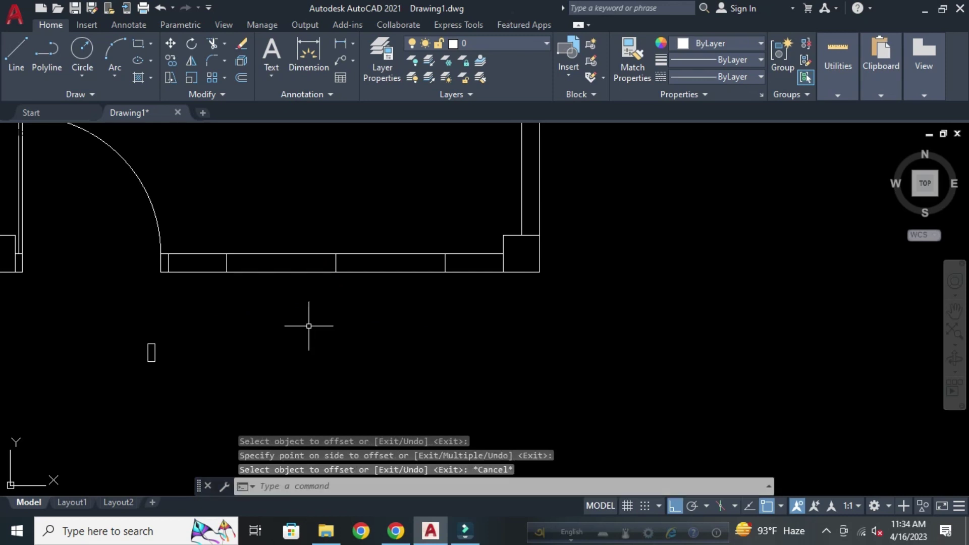
pyautogui.press('Escape')
pyautogui.press('Escape')
pyautogui.press('Escape')
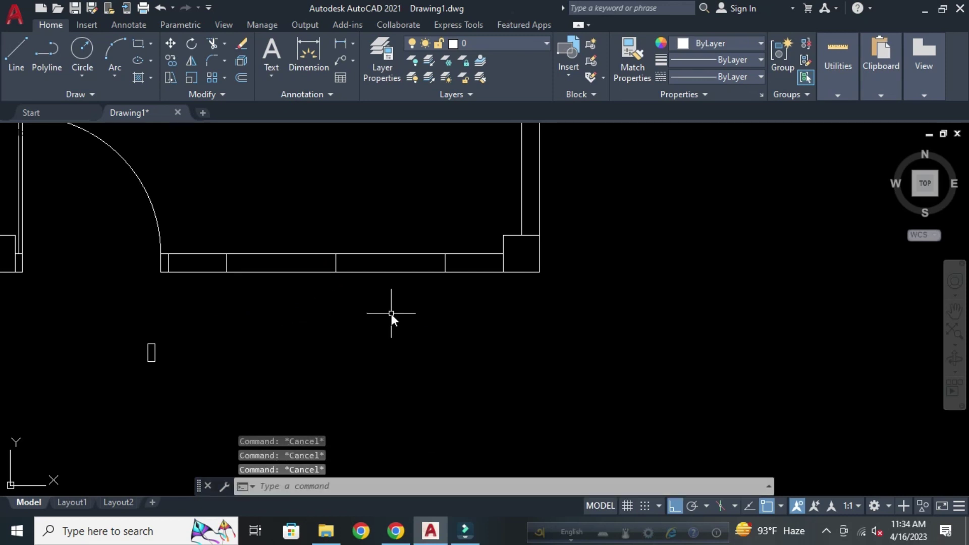
# Trim the bottom wall lines between the offset lines with a fence.
pyautogui.write('tr')
pyautogui.press('Return')
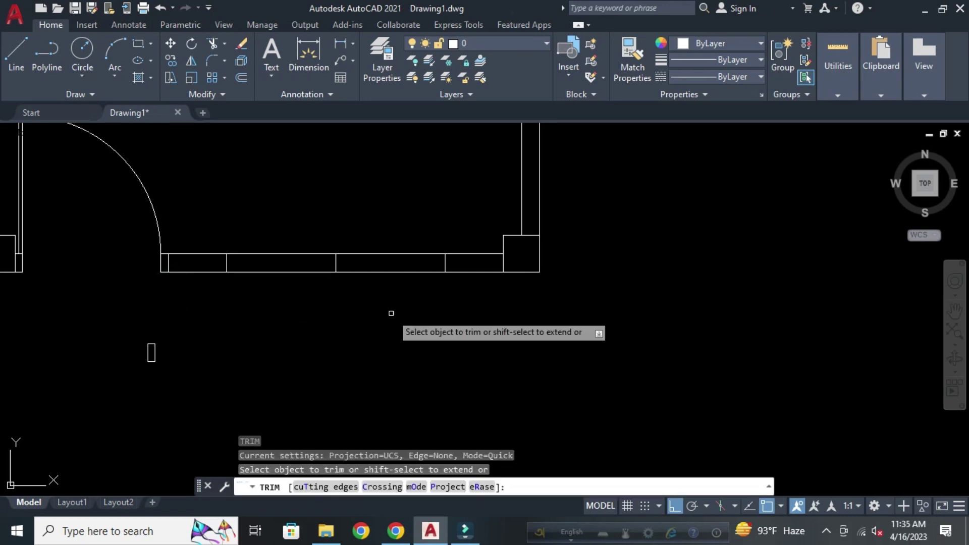
pyautogui.click(363, 205)
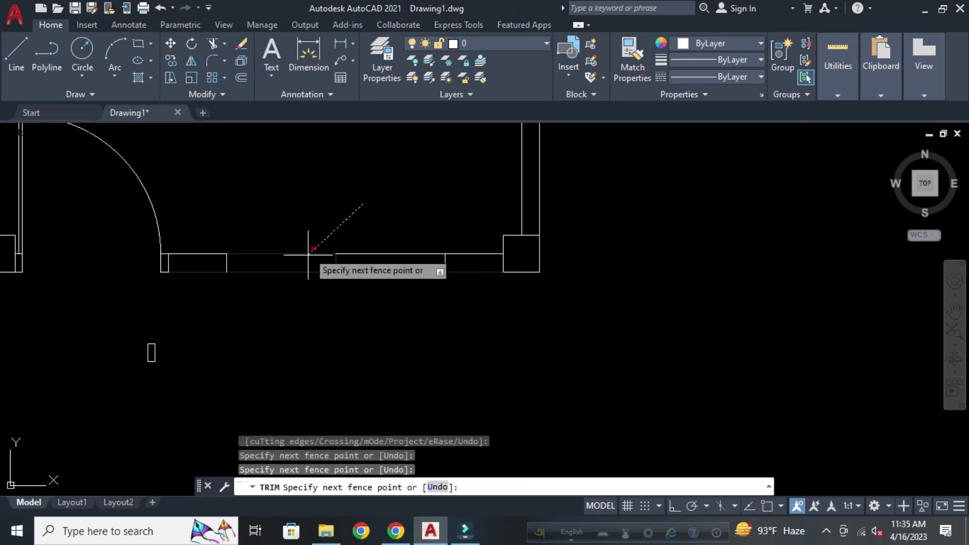
pyautogui.click(255, 318)
pyautogui.press('Return')
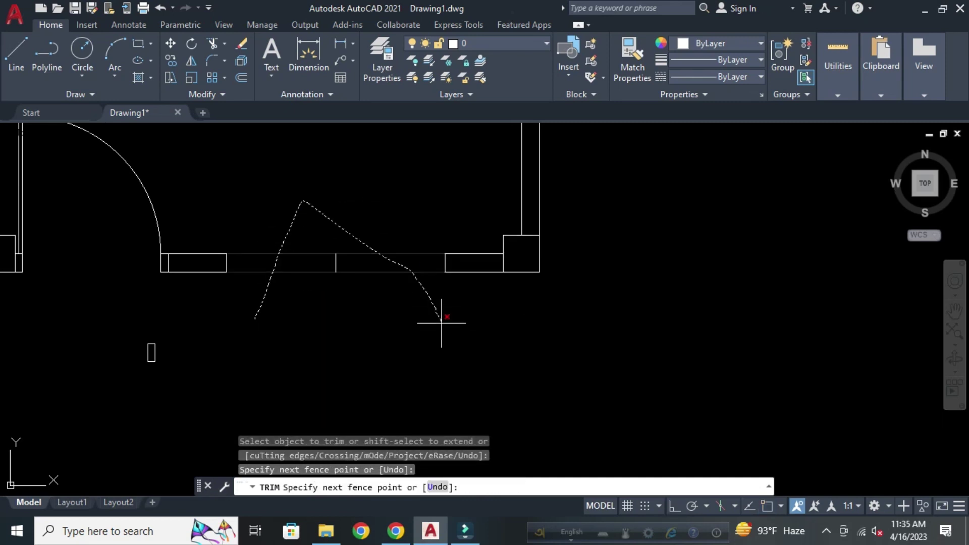
pyautogui.press('Return')
pyautogui.press('Escape')
pyautogui.press('Escape')
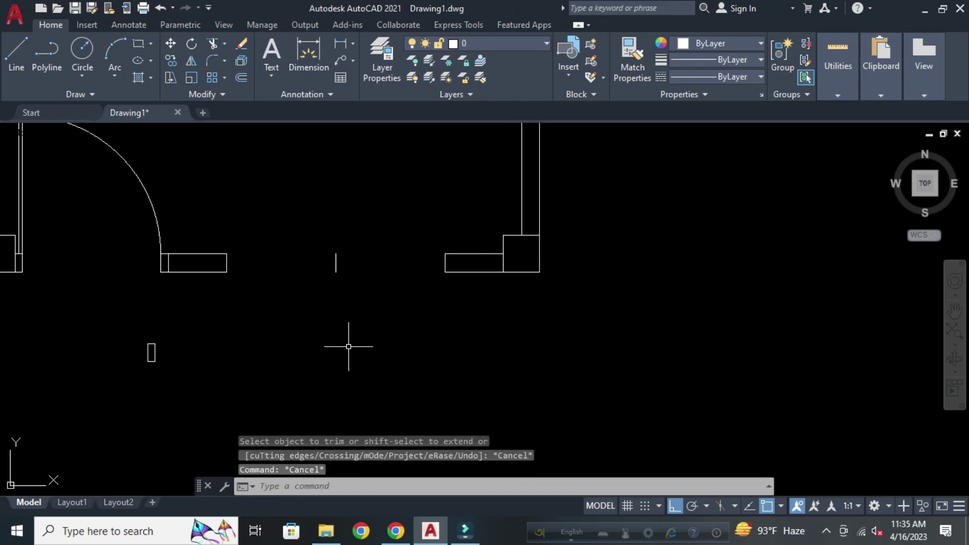
pyautogui.press('Escape')
pyautogui.press('Escape')
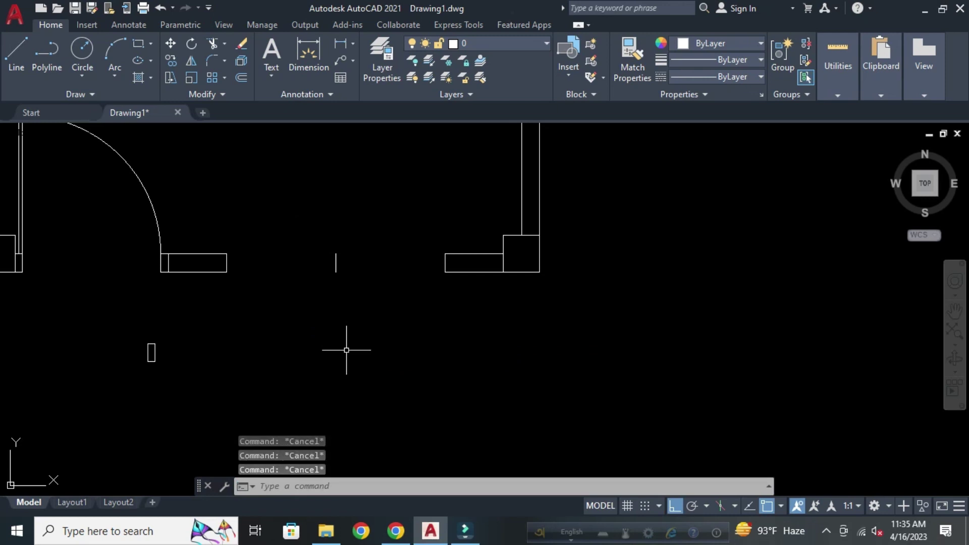
# Copy the small rectangle onto the left wall end beside the door opening.
pyautogui.click(188, 388)
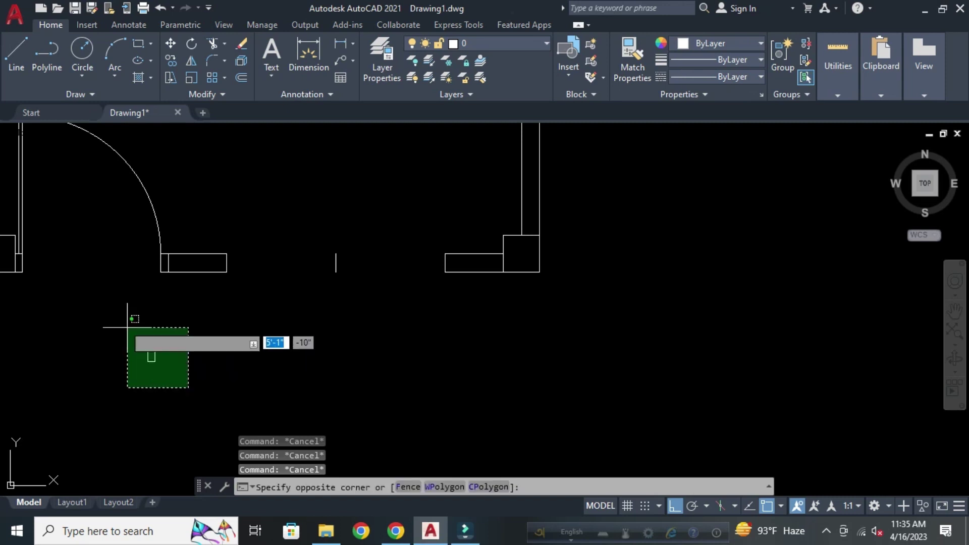
pyautogui.click(116, 313)
pyautogui.write('c')
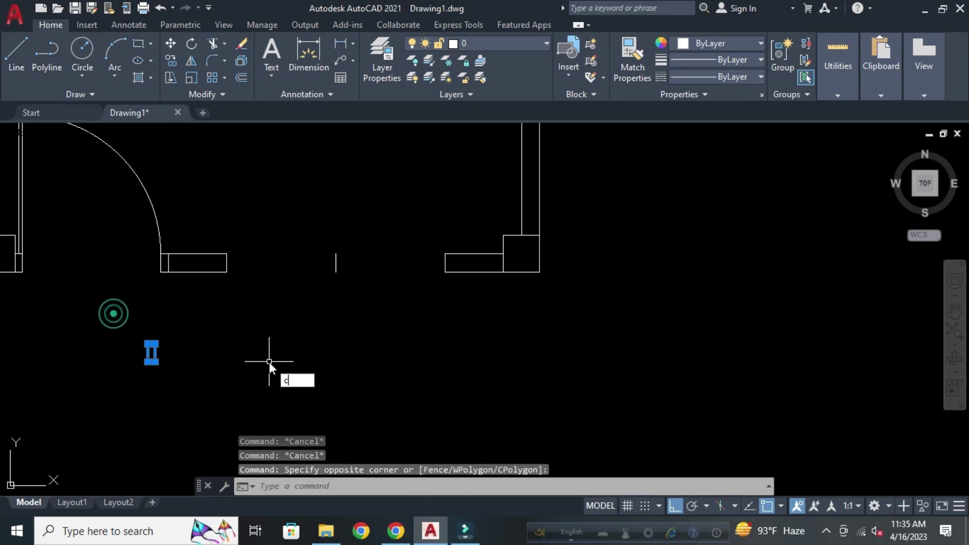
pyautogui.write('p')
pyautogui.press('Return')
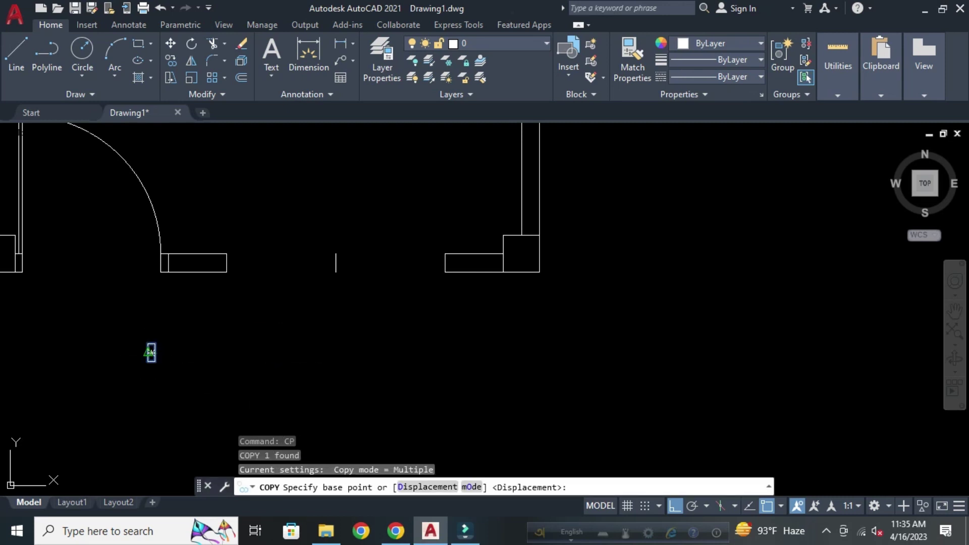
pyautogui.click(152, 352)
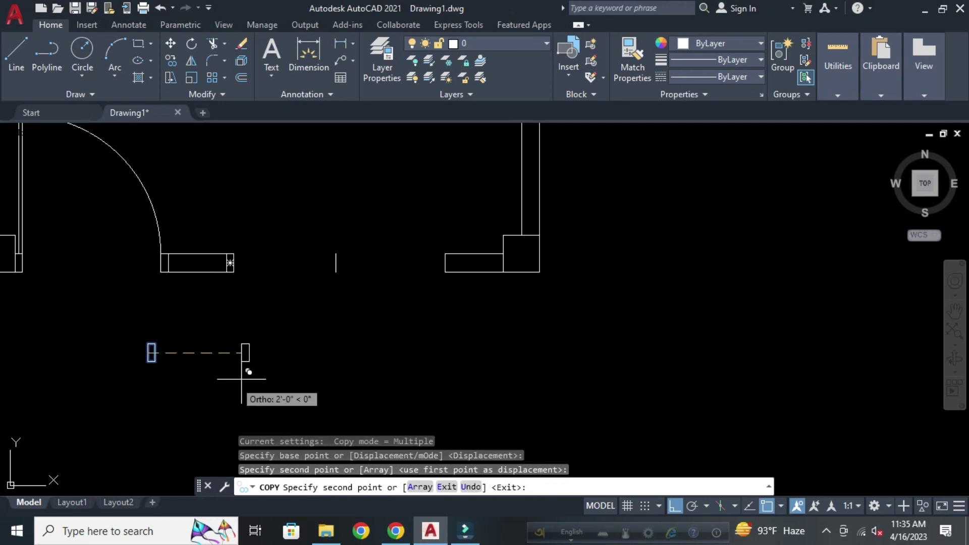
pyautogui.press('Return')
# Copy the small rectangle onto the right wall end of the opening.
pyautogui.click(177, 377)
pyautogui.click(122, 317)
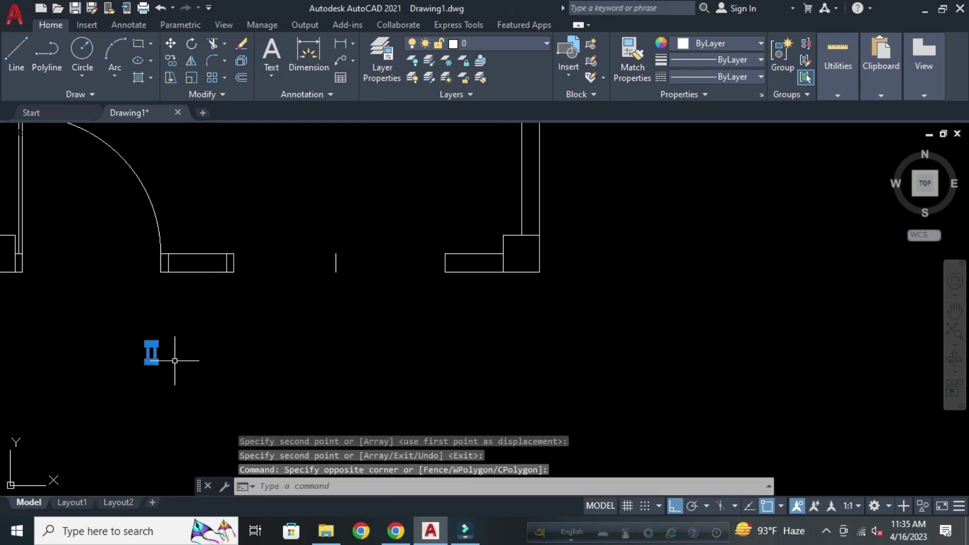
pyautogui.write('c')
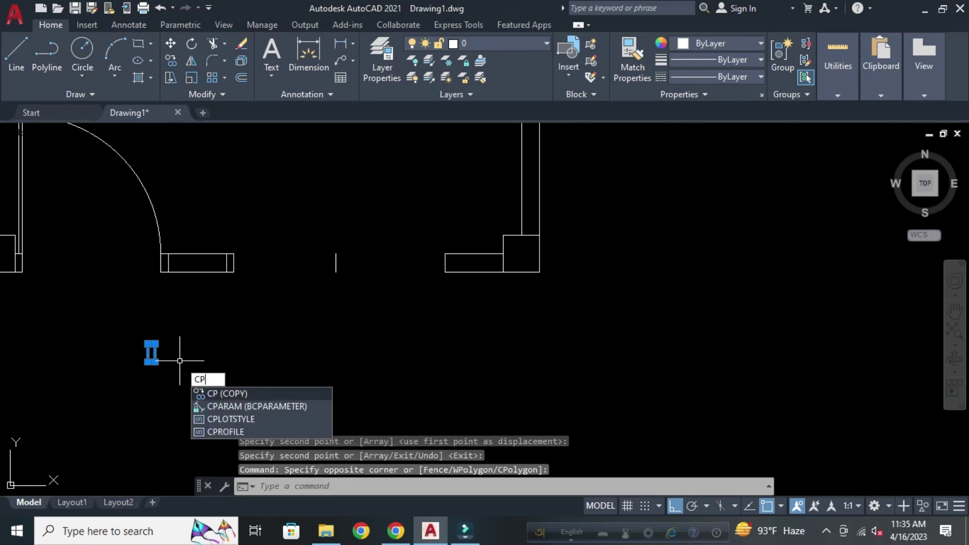
pyautogui.press('Return')
pyautogui.click(152, 352)
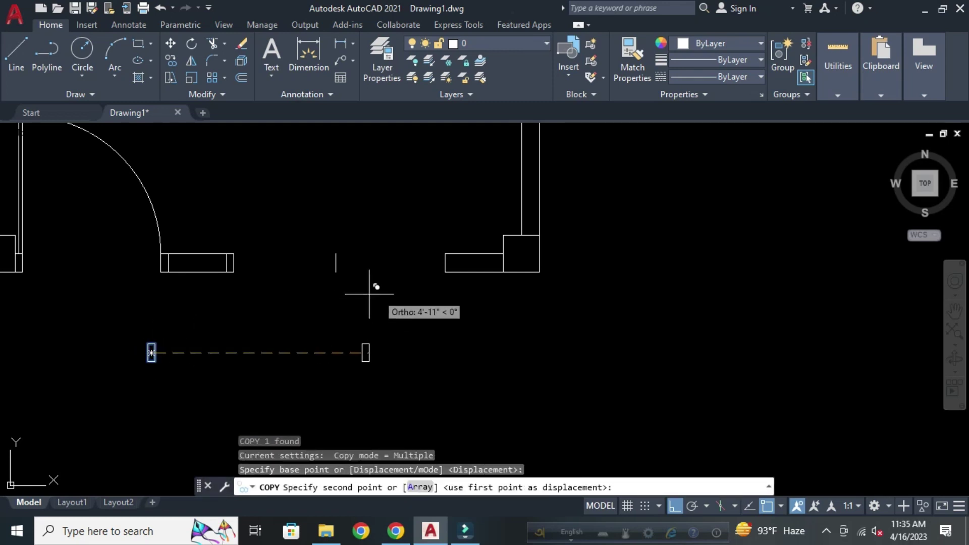
pyautogui.click(441, 263)
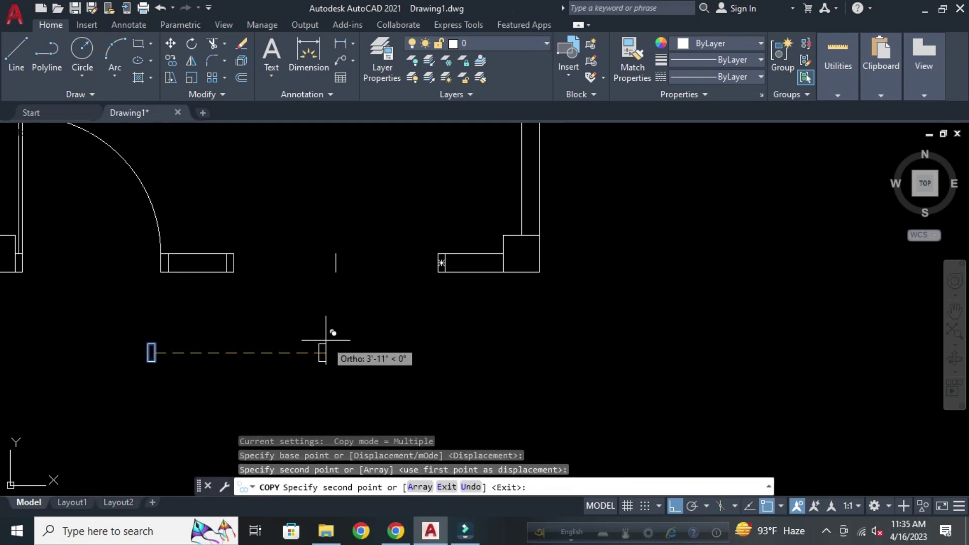
pyautogui.press('Escape')
pyautogui.scroll(-2, 305, 352)
pyautogui.scroll(3, 410, 335)
pyautogui.moveTo(411, 335)
pyautogui.mouseDown(button='middle')
pyautogui.moveTo(331, 358)
pyautogui.moveTo(354, 358)
pyautogui.mouseUp(button='middle')
pyautogui.press('Escape')
pyautogui.press('Escape')
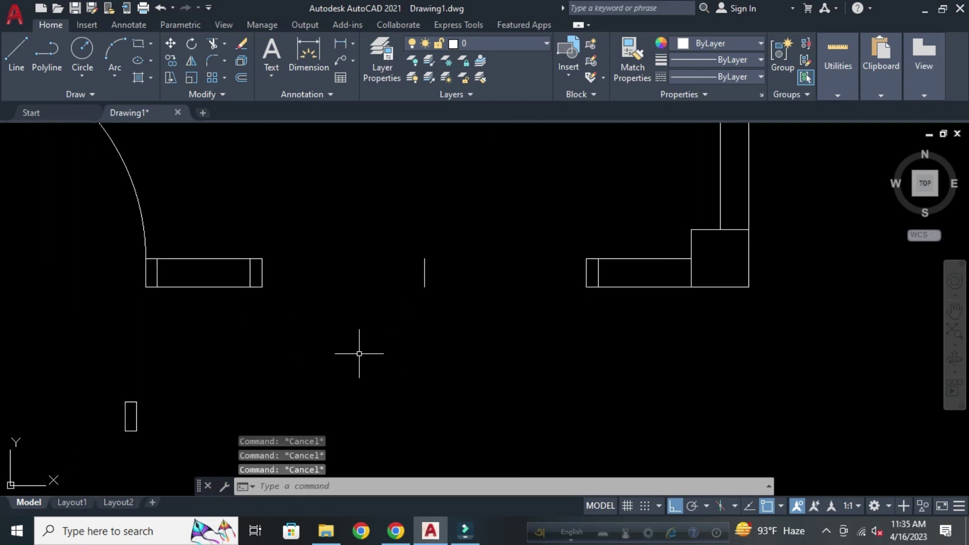
# Draw two circles centred on the left and right wall ends, meeting mid-opening.
pyautogui.write('c')
pyautogui.press('Return')
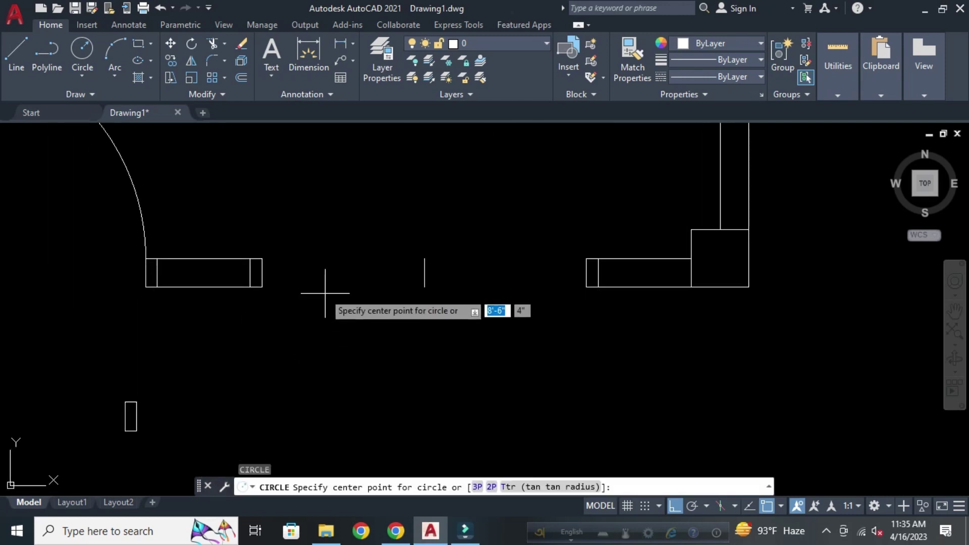
pyautogui.click(261, 258)
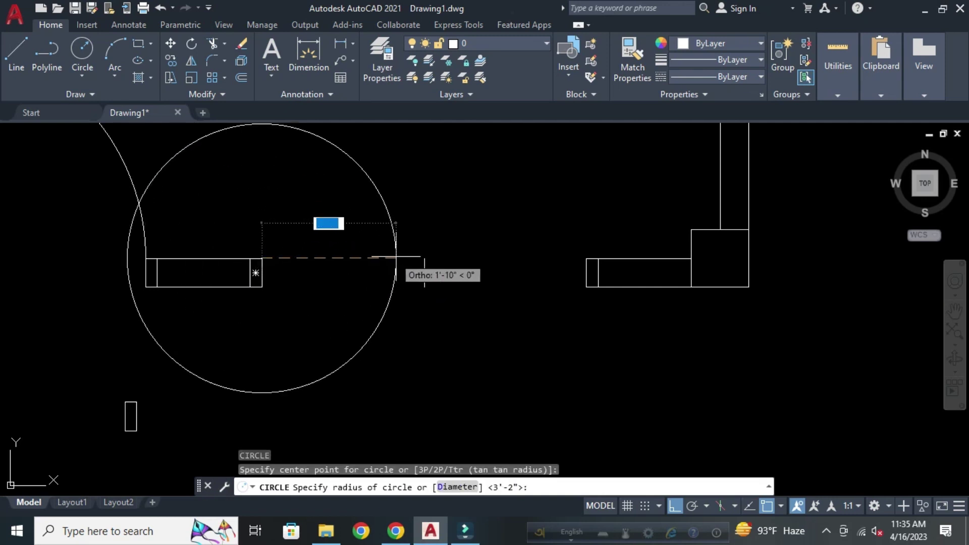
pyautogui.click(424, 258)
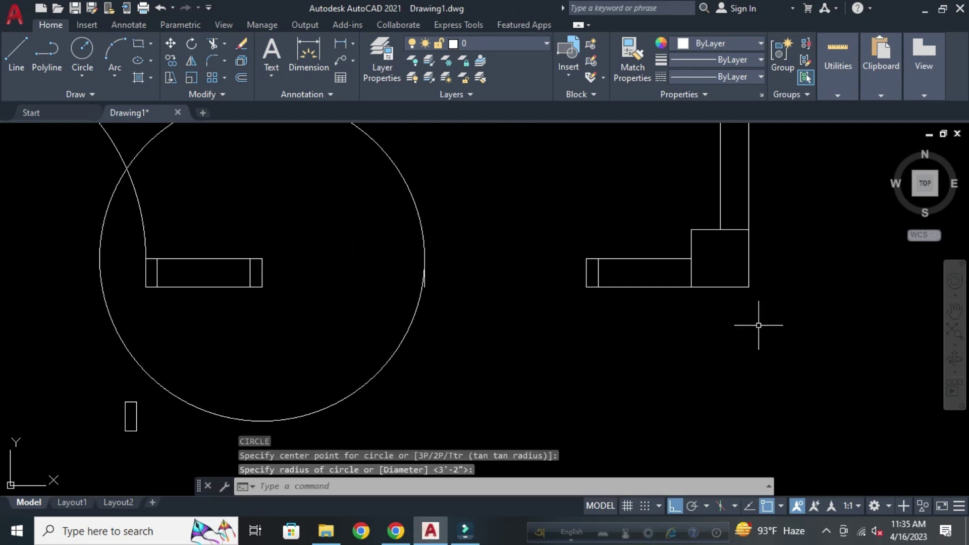
pyautogui.press('Return')
pyautogui.click(587, 258)
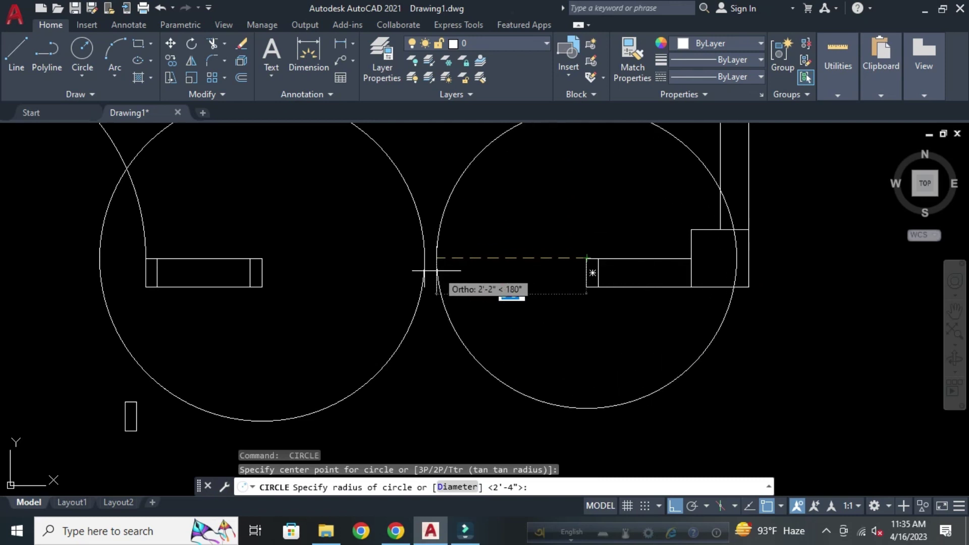
pyautogui.click(424, 257)
pyautogui.press('Return')
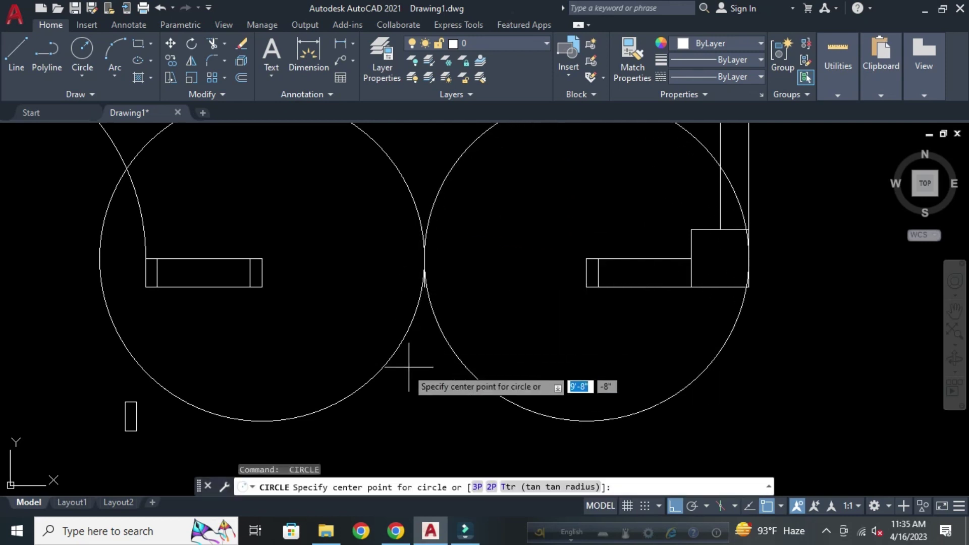
pyautogui.scroll(-4, 333, 330)
pyautogui.press('Escape')
pyautogui.scroll(6, 320, 313)
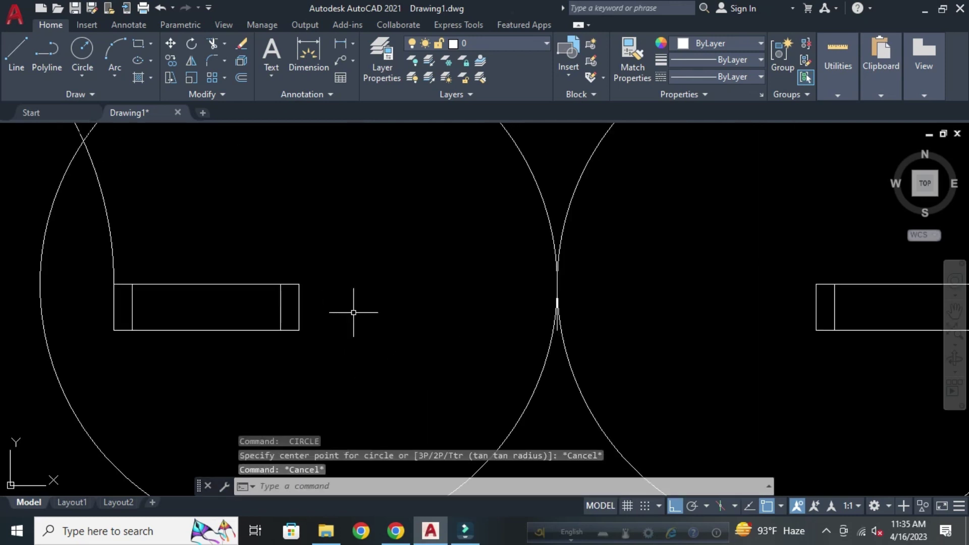
pyautogui.press('Escape')
pyautogui.press('Escape')
# Draw vertical door leaf lines from each wall-end corner up to its circle's top.
pyautogui.write('l')
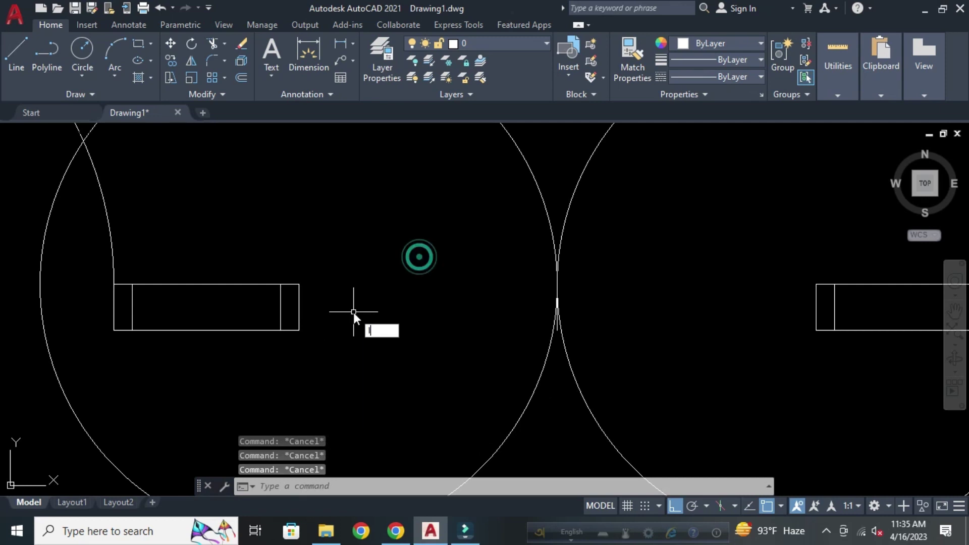
pyautogui.press('Return')
pyautogui.scroll(-4, 369, 344)
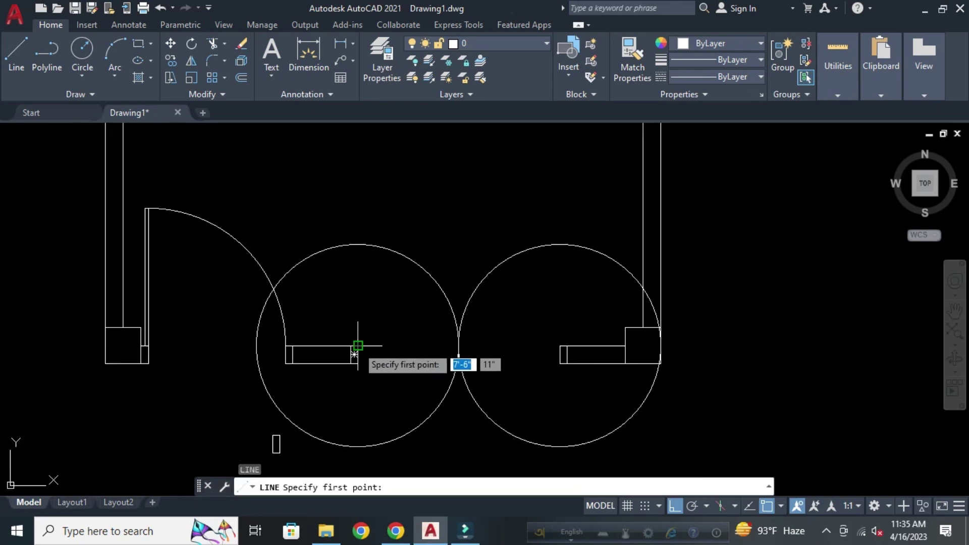
pyautogui.click(357, 346)
pyautogui.click(358, 245)
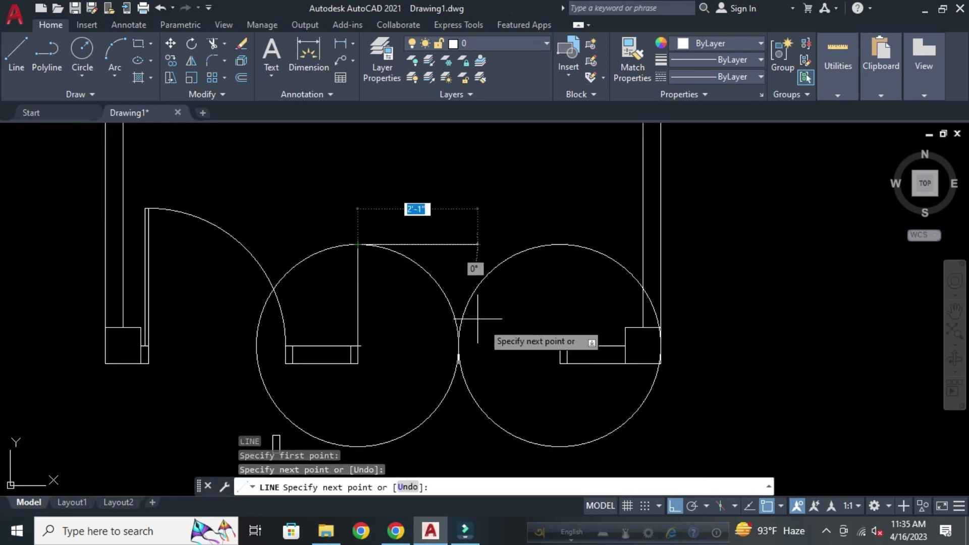
pyautogui.press('Return')
pyautogui.press('Return')
pyautogui.click(559, 346)
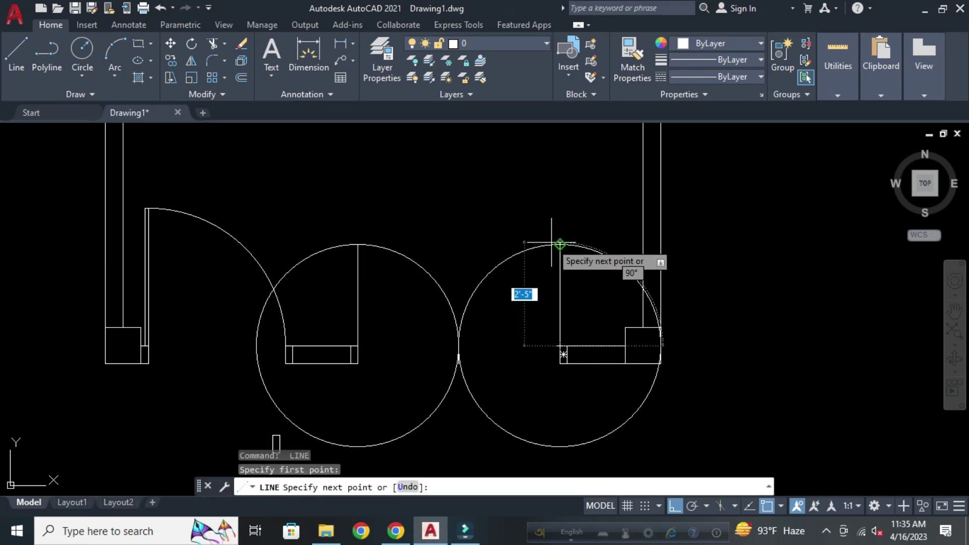
pyautogui.click(560, 245)
pyautogui.press('Return')
pyautogui.press('Return')
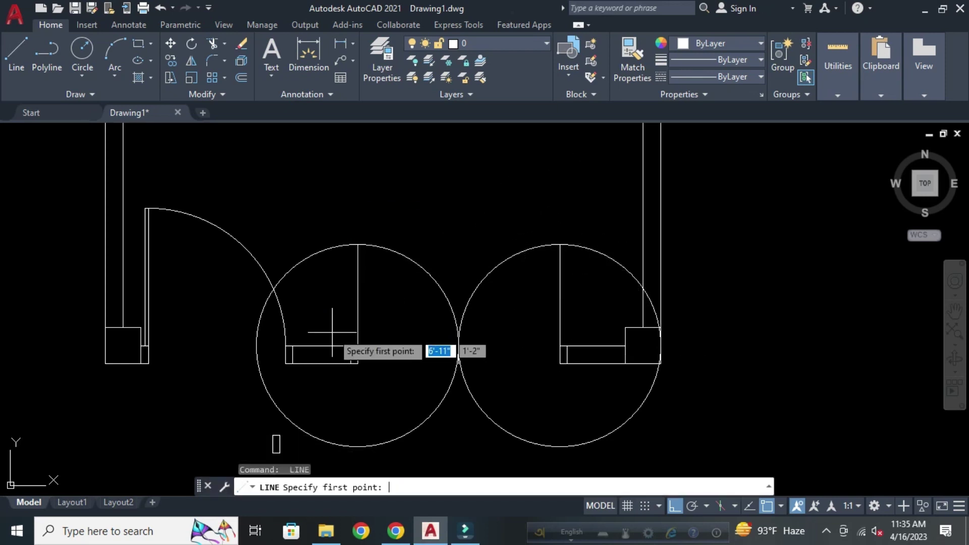
pyautogui.press('Escape')
pyautogui.write('O')
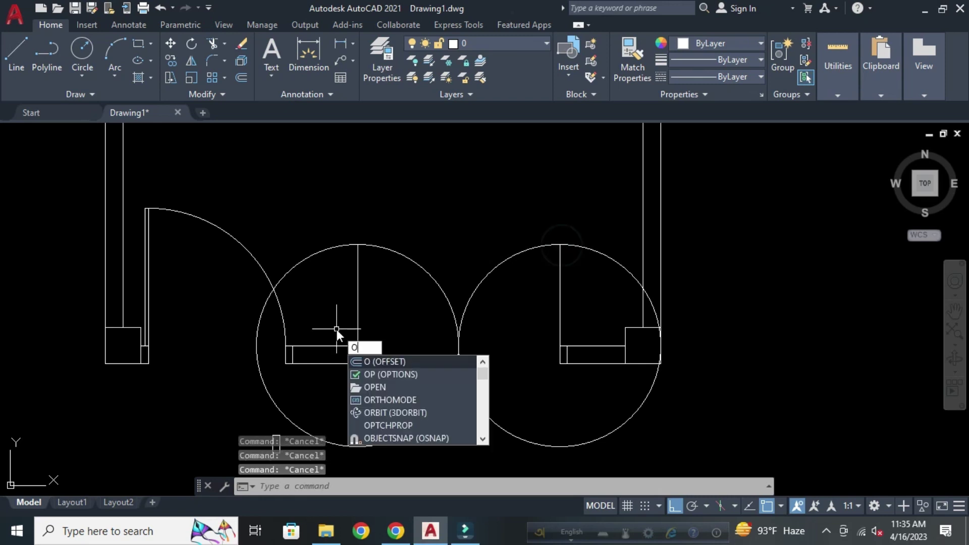
pyautogui.press('Return')
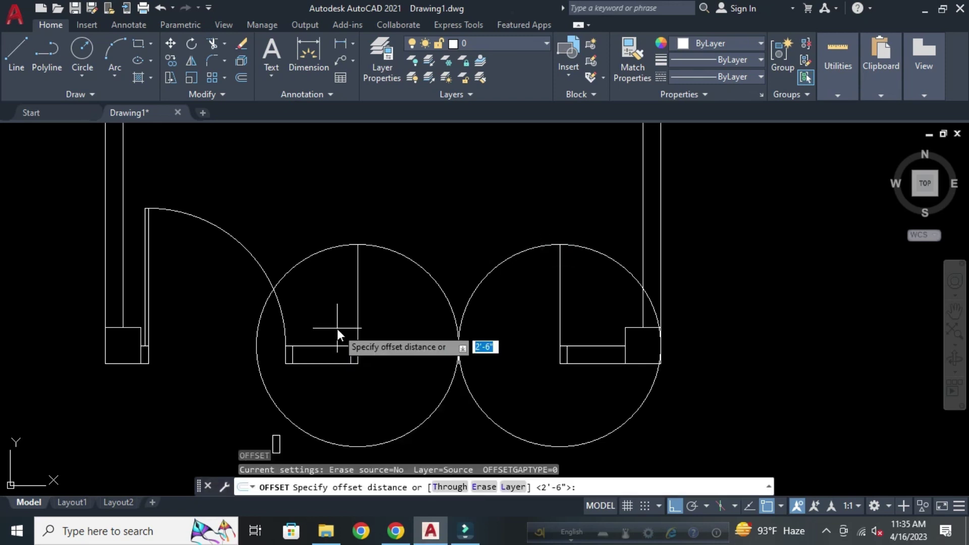
# Offset both door leaf lines by 1 to thicken the door leaves.
pyautogui.write('1')
pyautogui.press('Return')
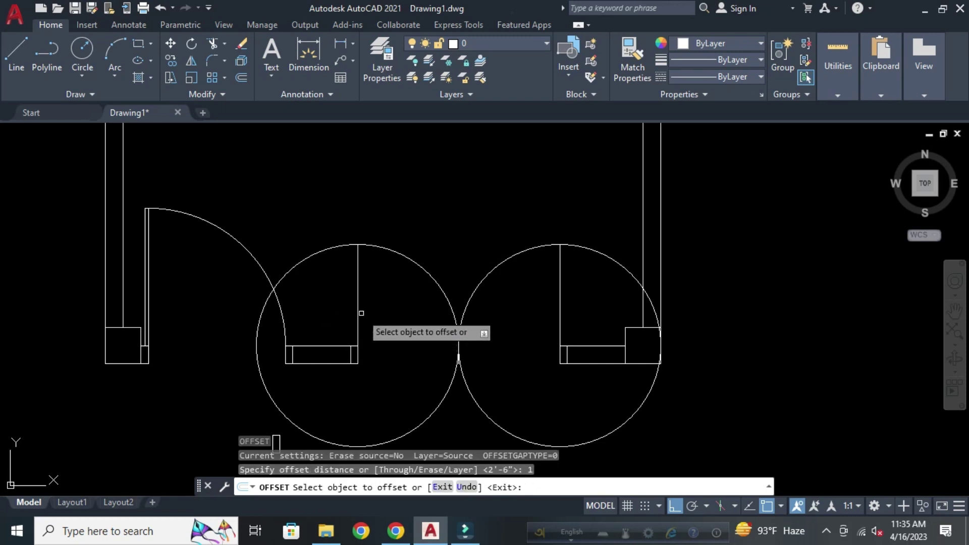
pyautogui.click(358, 297)
pyautogui.click(399, 297)
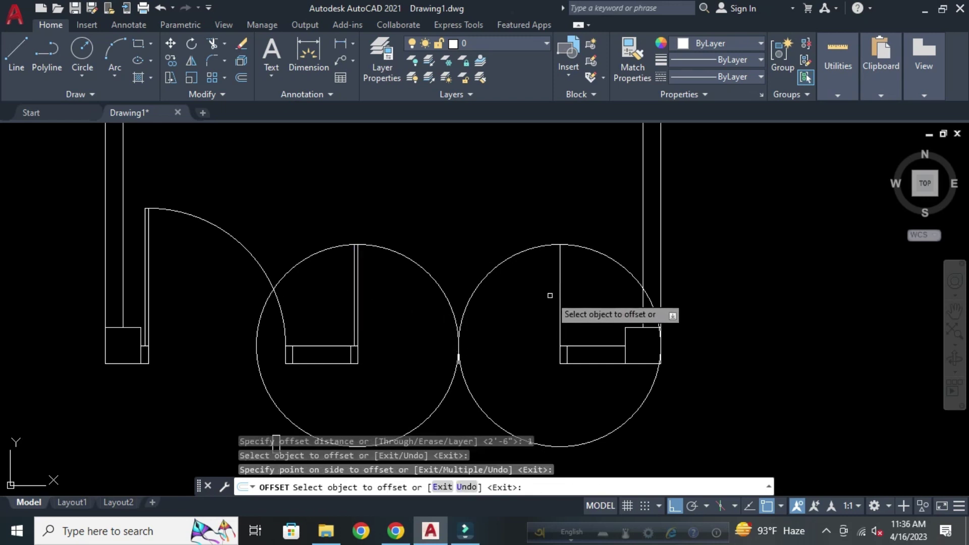
pyautogui.click(561, 296)
pyautogui.click(625, 290)
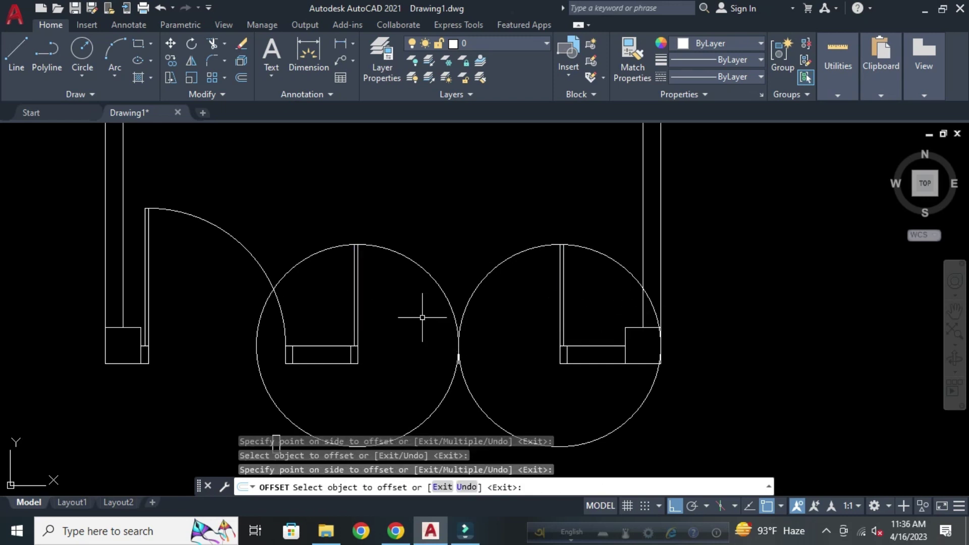
pyautogui.press('Escape')
pyautogui.press('Escape')
pyautogui.press('Escape')
pyautogui.write('t')
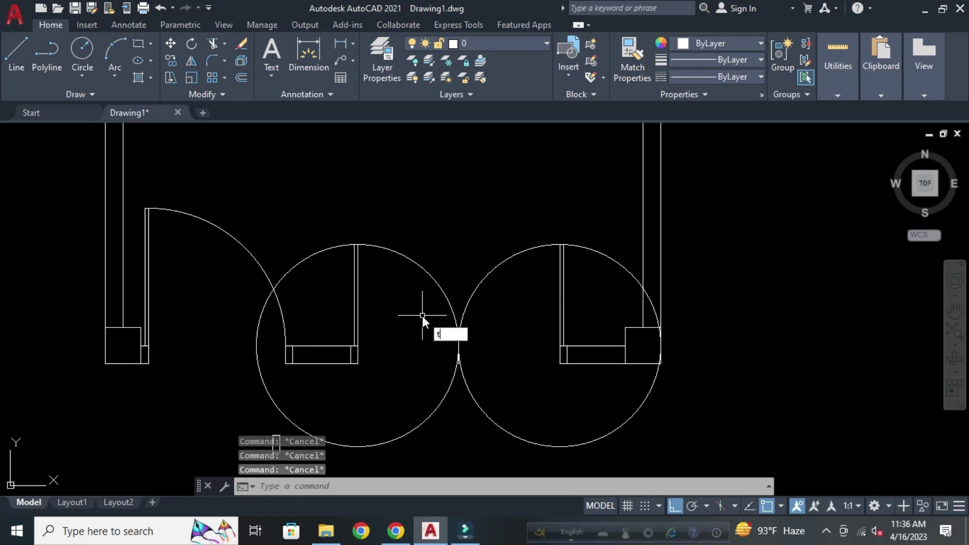
# Trim the circles' lower parts and outer arcs down to quarter-circle swings.
pyautogui.write('r')
pyautogui.press('Return')
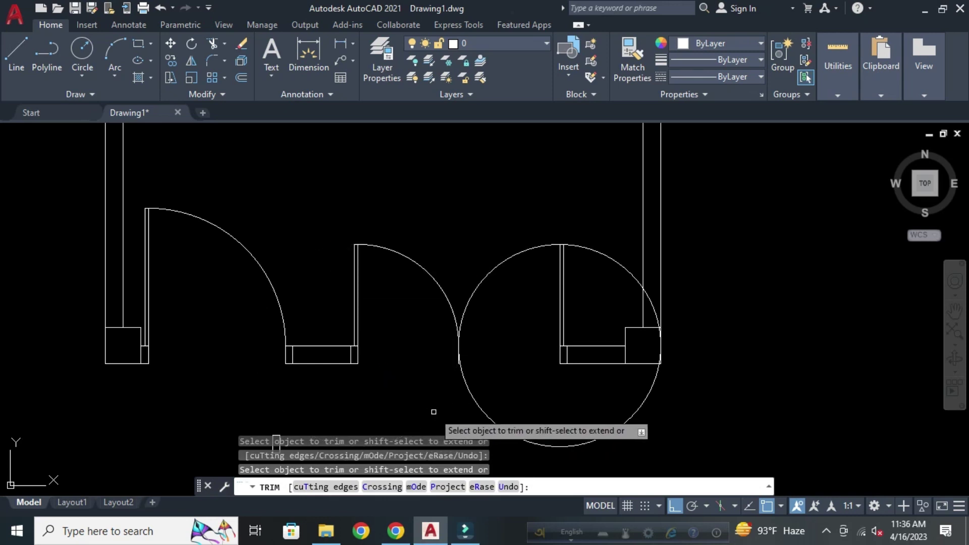
pyautogui.click(483, 413)
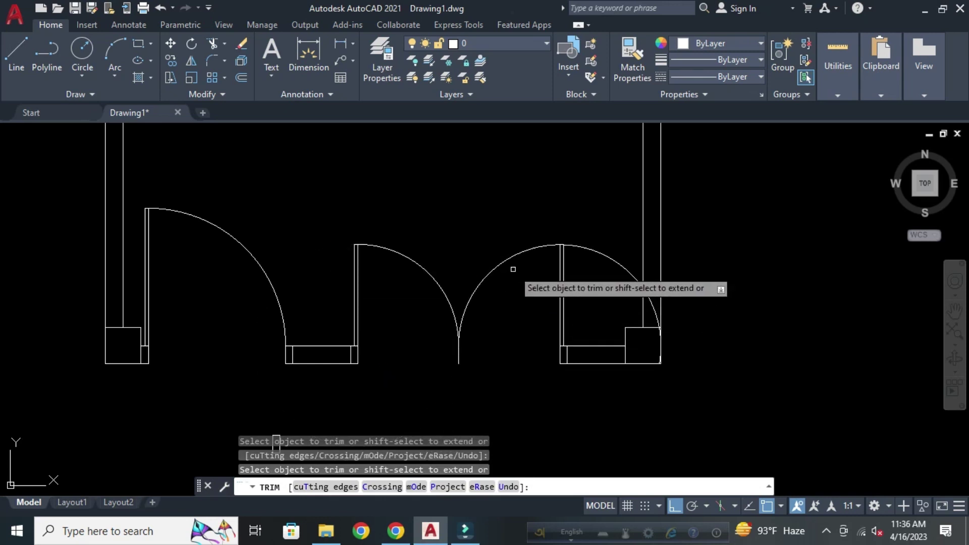
pyautogui.click(593, 251)
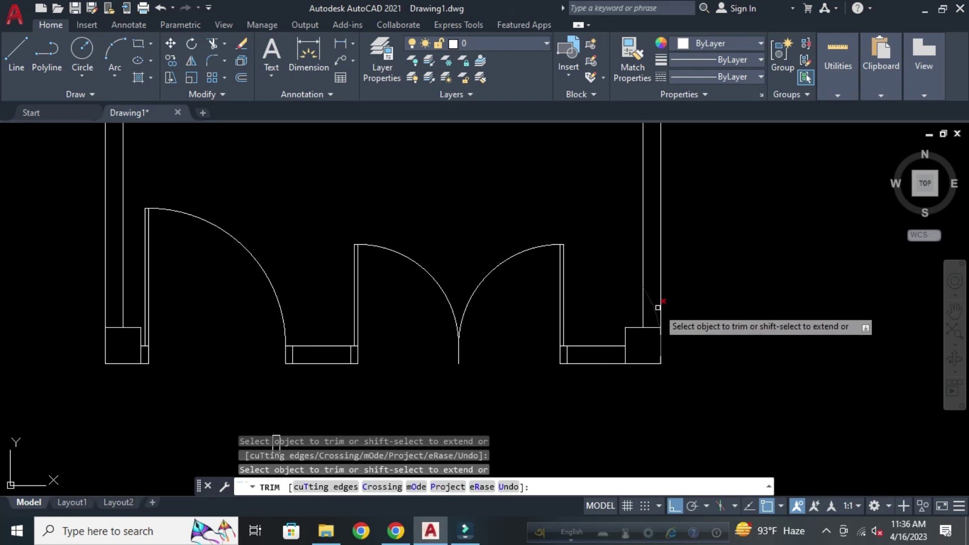
pyautogui.scroll(5, 659, 338)
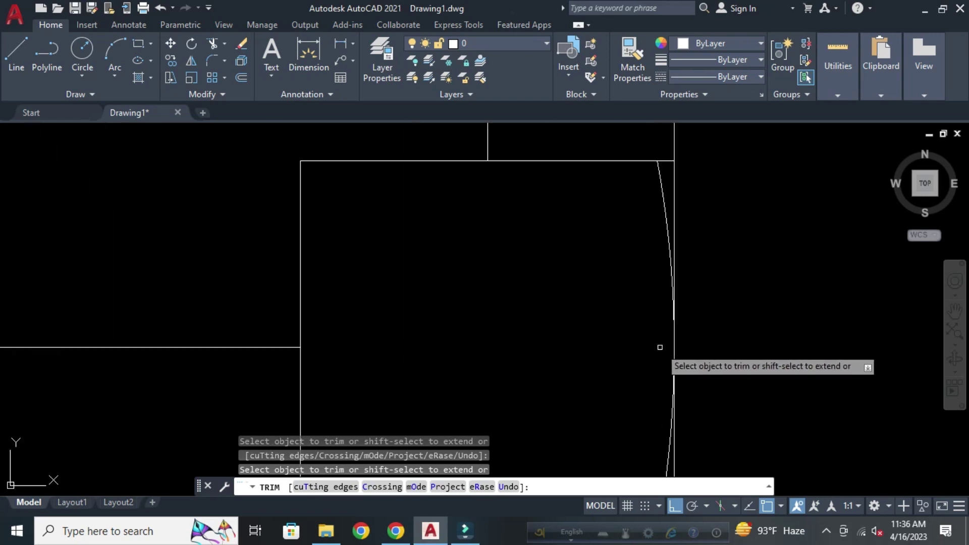
pyautogui.click(666, 240)
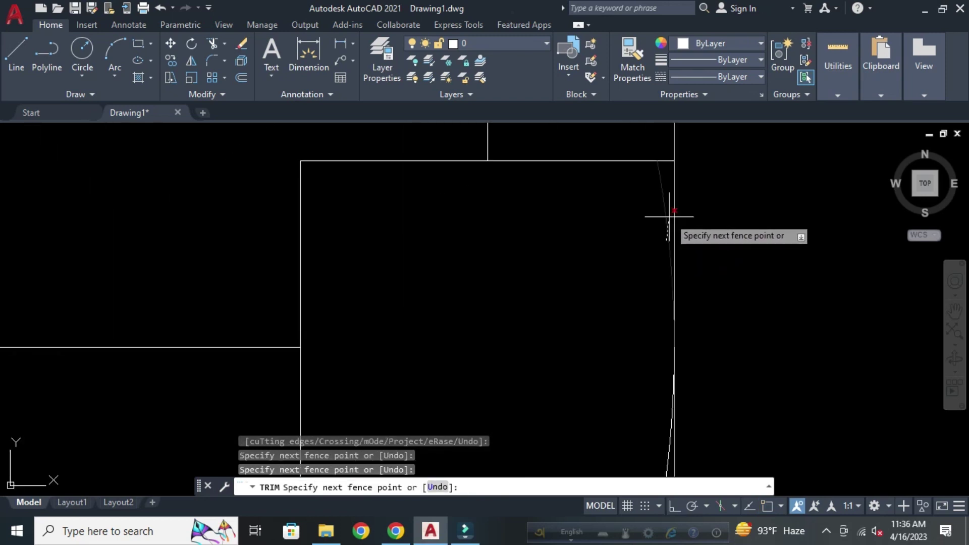
pyautogui.press('Return')
pyautogui.scroll(-3, 586, 222)
pyautogui.scroll(3, 594, 269)
pyautogui.scroll(2, 595, 269)
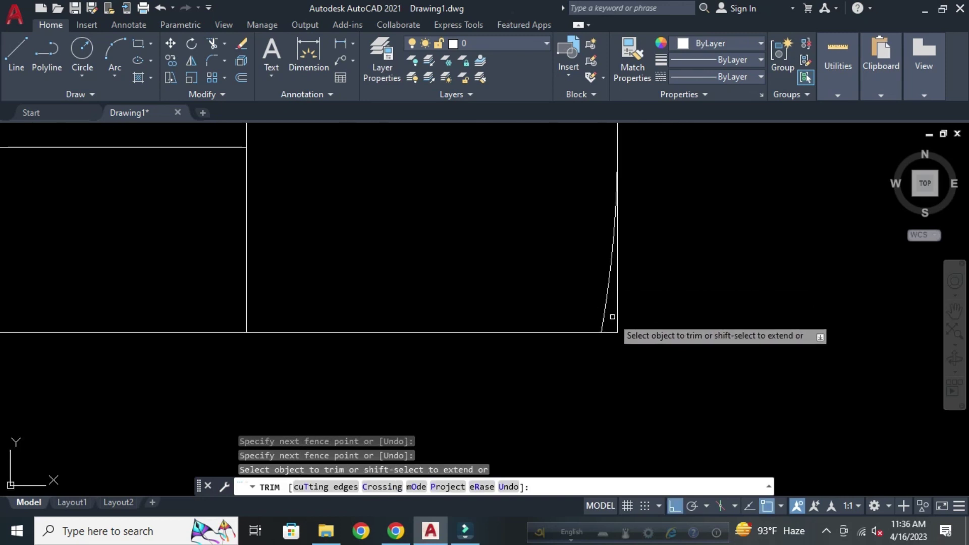
pyautogui.click(617, 323)
pyautogui.click(581, 293)
pyautogui.press('Return')
# Undo a wrong trim of the stray arc and reframe both doors in view.
pyautogui.scroll(-2, 635, 391)
pyautogui.scroll(-2, 448, 350)
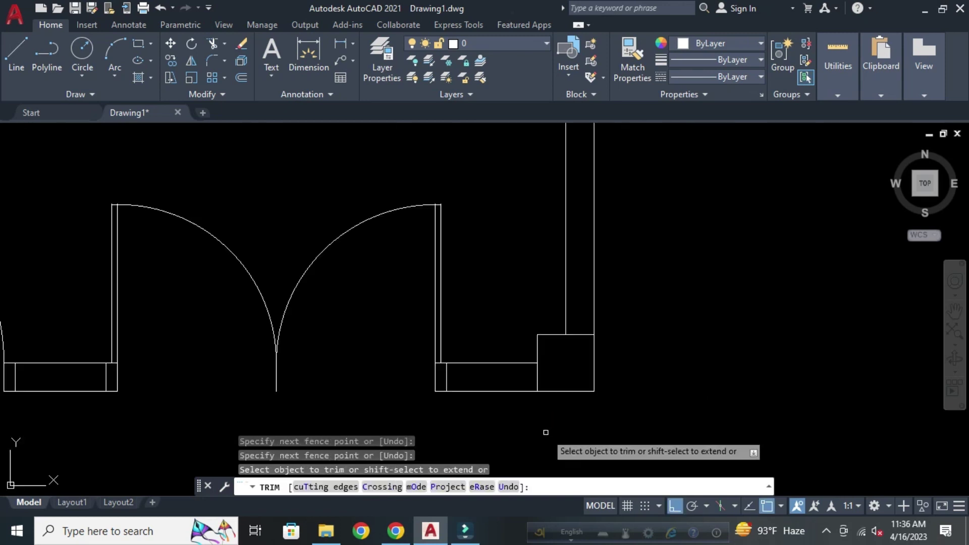
pyautogui.scroll(4, 281, 396)
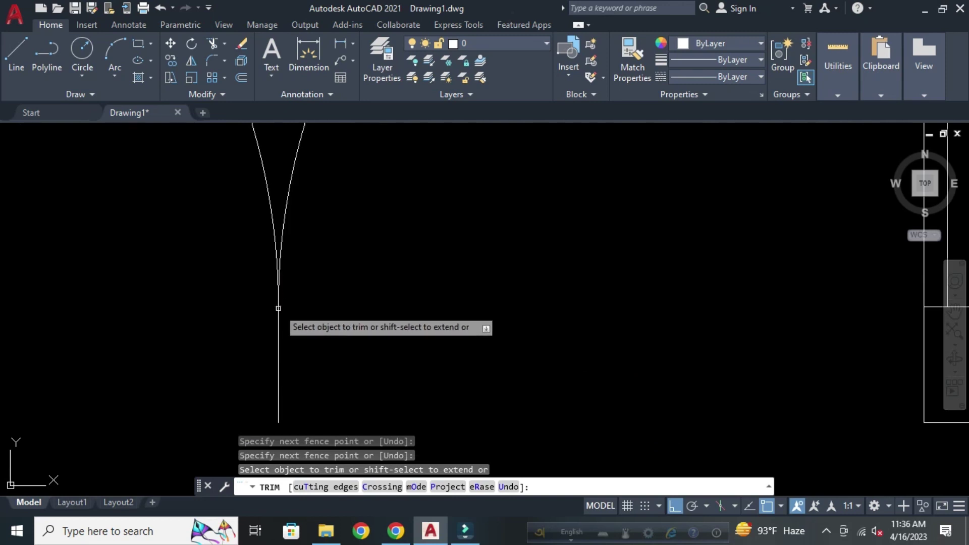
pyautogui.click(279, 308)
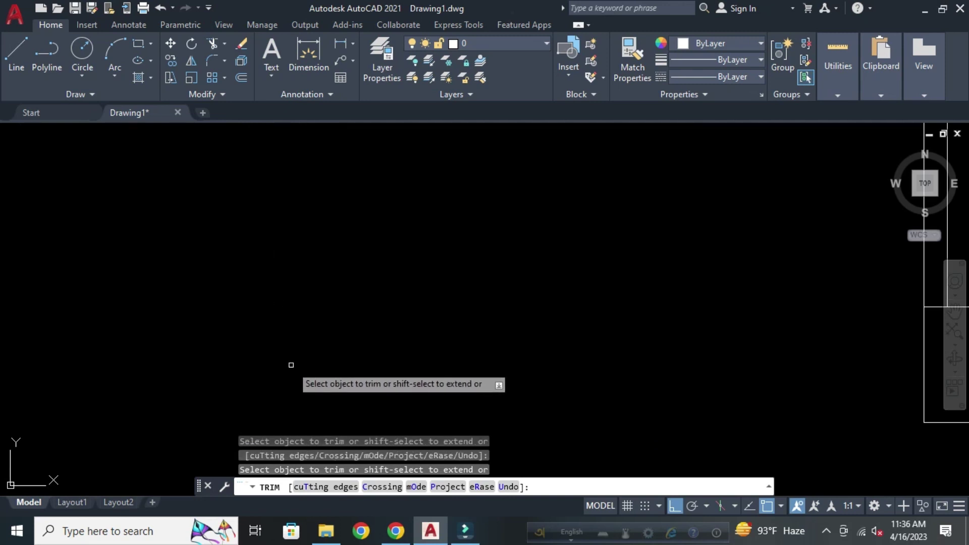
pyautogui.scroll(-3, 291, 368)
pyautogui.hotkey('ctrl', 'z')
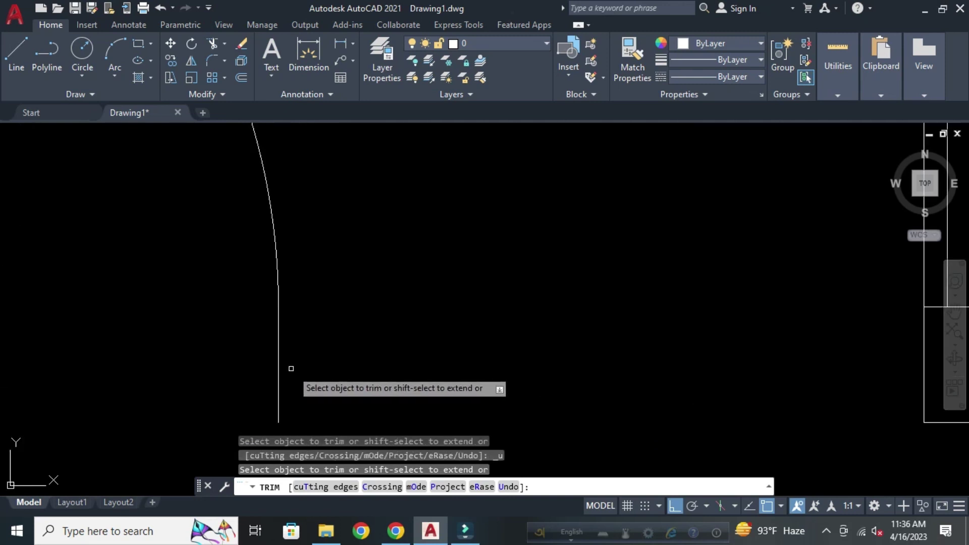
pyautogui.scroll(-2, 288, 376)
pyautogui.scroll(-2, 394, 383)
pyautogui.scroll(-1, 398, 388)
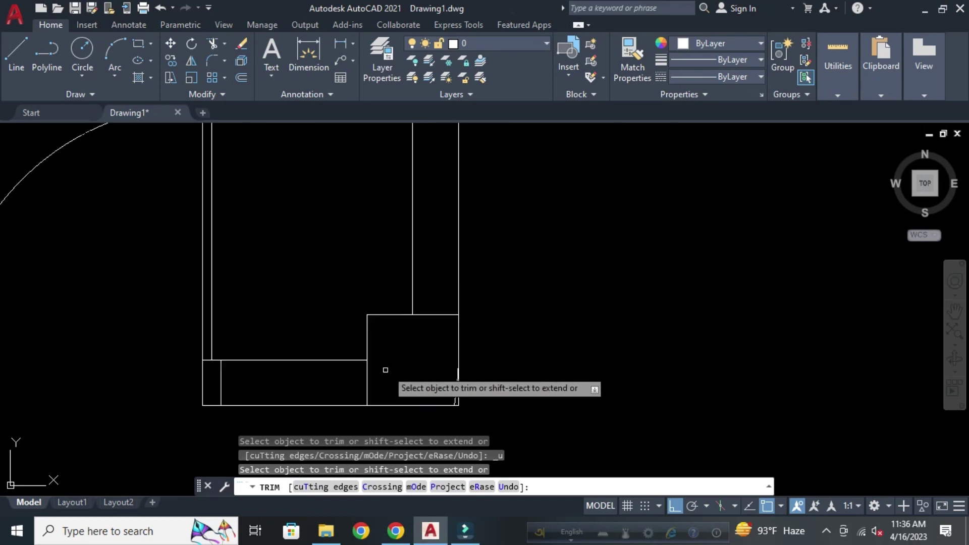
pyautogui.scroll(-1, 169, 427)
pyautogui.scroll(5, 294, 316)
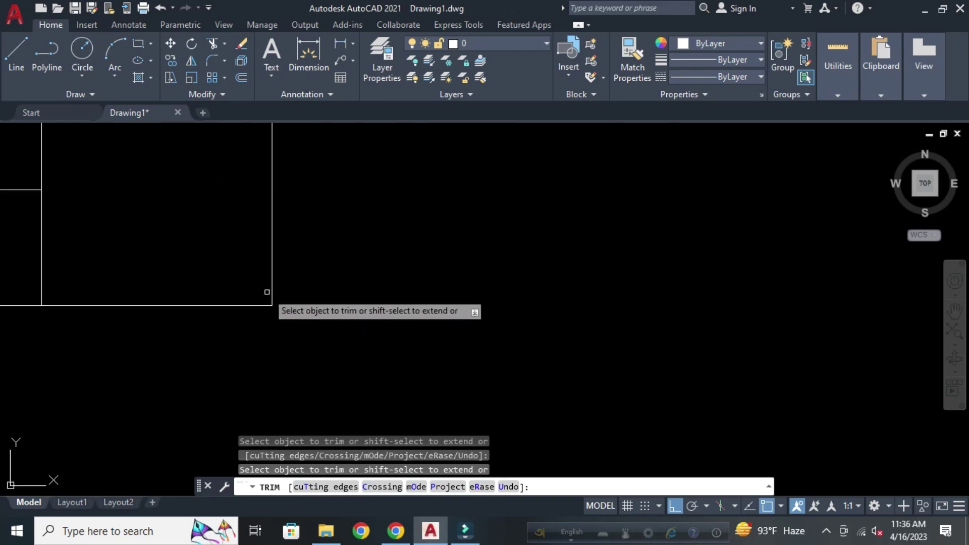
pyautogui.scroll(-5, 555, 350)
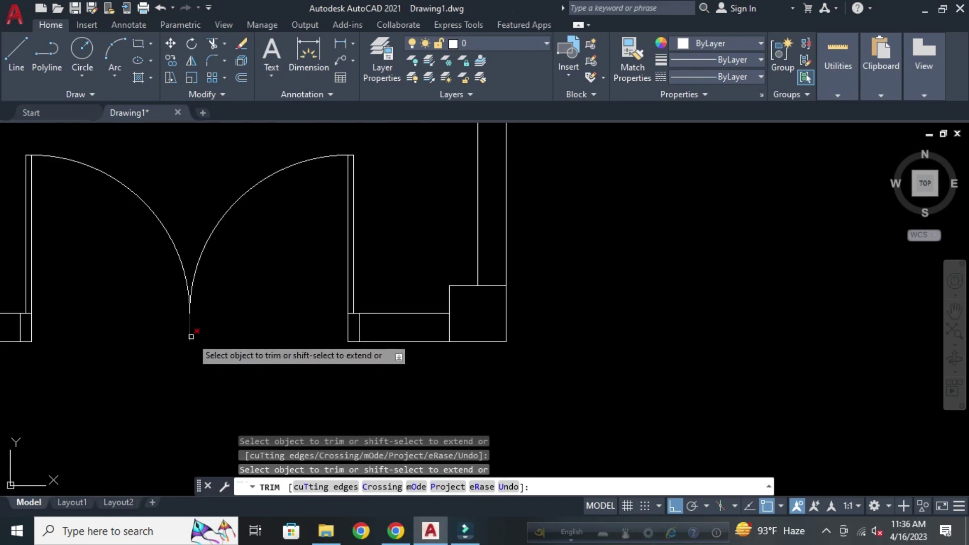
pyautogui.scroll(3, 182, 329)
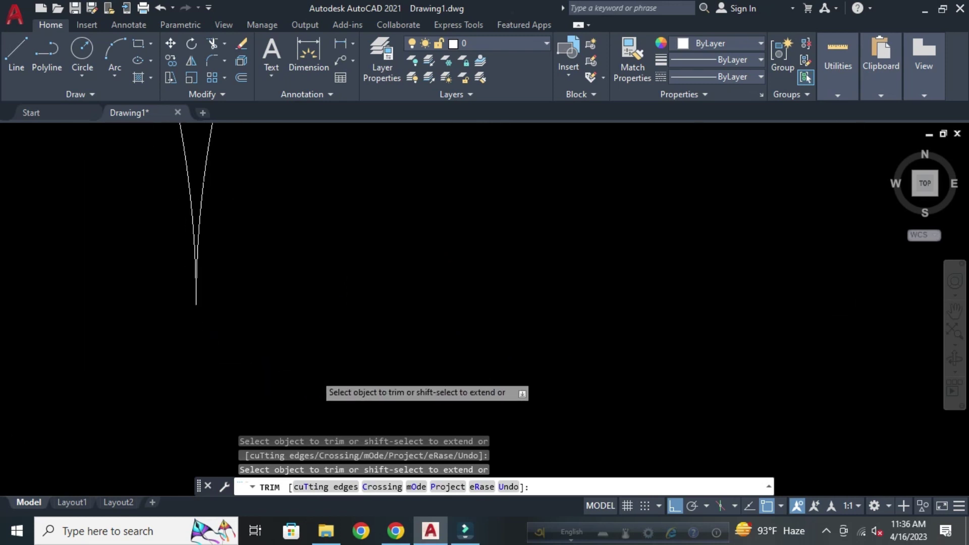
pyautogui.scroll(-3, 352, 368)
pyautogui.moveTo(317, 389); pyautogui.dragTo(331, 298, button='middle')
# Delete the stray small rectangle and re-centre the doors in the view.
pyautogui.press('Escape')
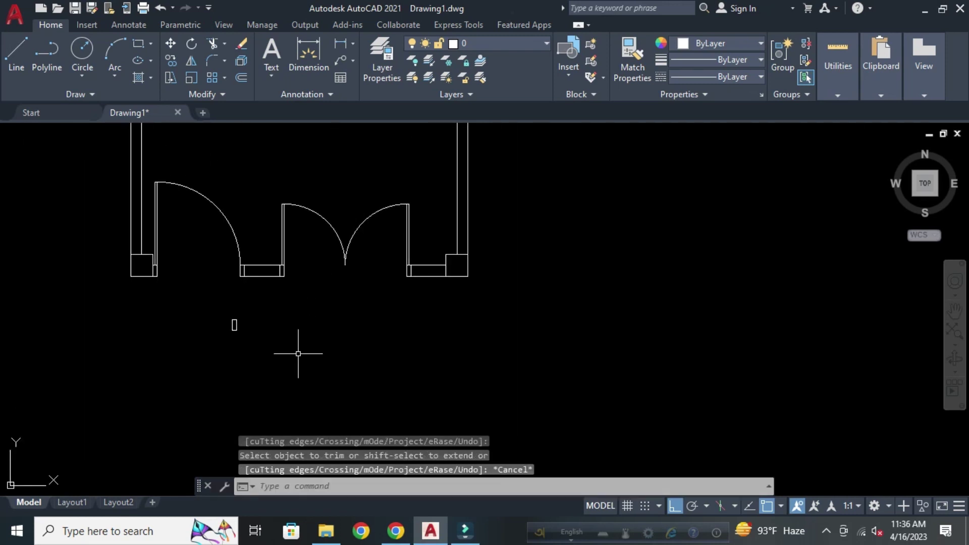
pyautogui.press('Escape')
pyautogui.press('Escape')
pyautogui.click(270, 370)
pyautogui.click(196, 309)
pyautogui.press('Delete')
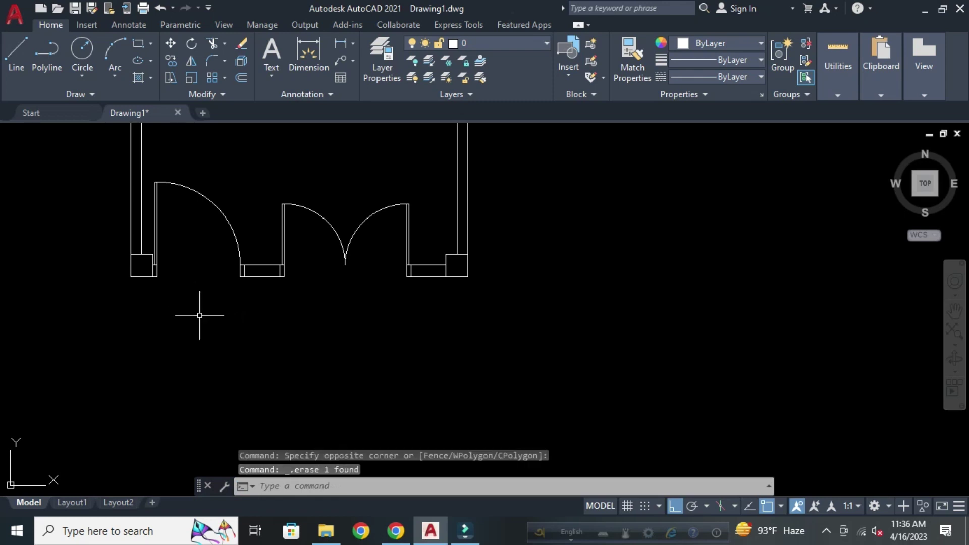
pyautogui.scroll(-2, 330, 351)
pyautogui.moveTo(323, 346); pyautogui.dragTo(320, 400, button='middle')
pyautogui.scroll(2, 298, 337)
pyautogui.moveTo(296, 330); pyautogui.dragTo(332, 334, button='middle')
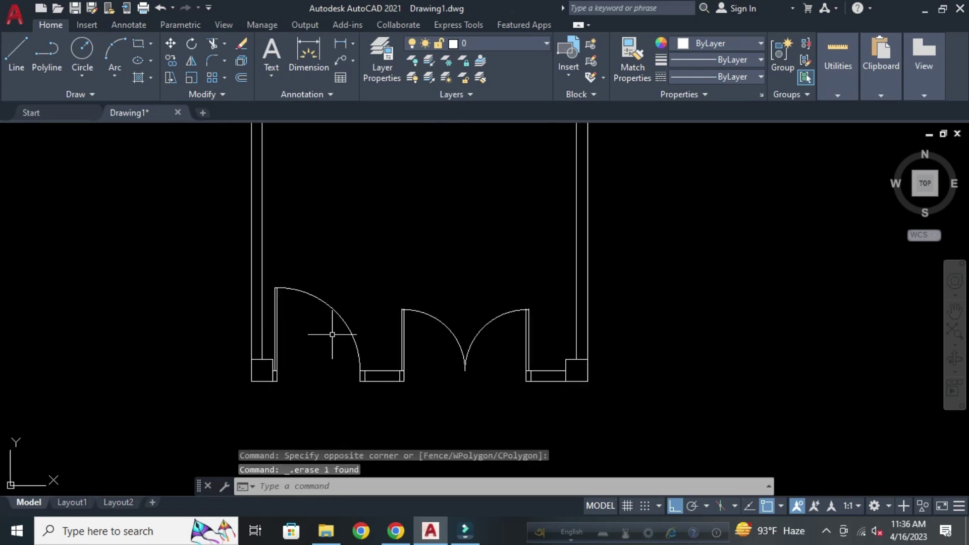
# Select the left door, the double door and all the door-frame lines.
pyautogui.click(390, 339)
pyautogui.click(274, 264)
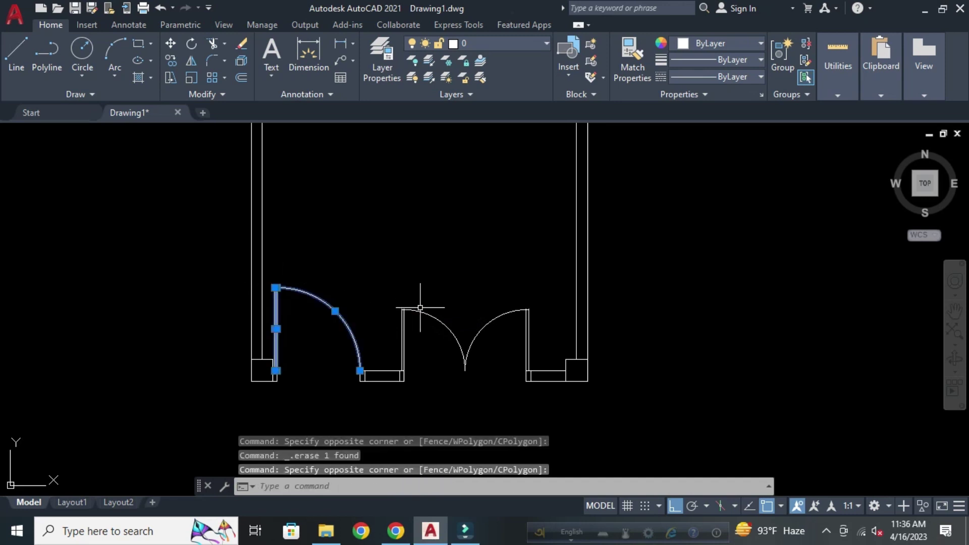
pyautogui.click(534, 335)
pyautogui.click(381, 283)
pyautogui.scroll(10, 354, 393)
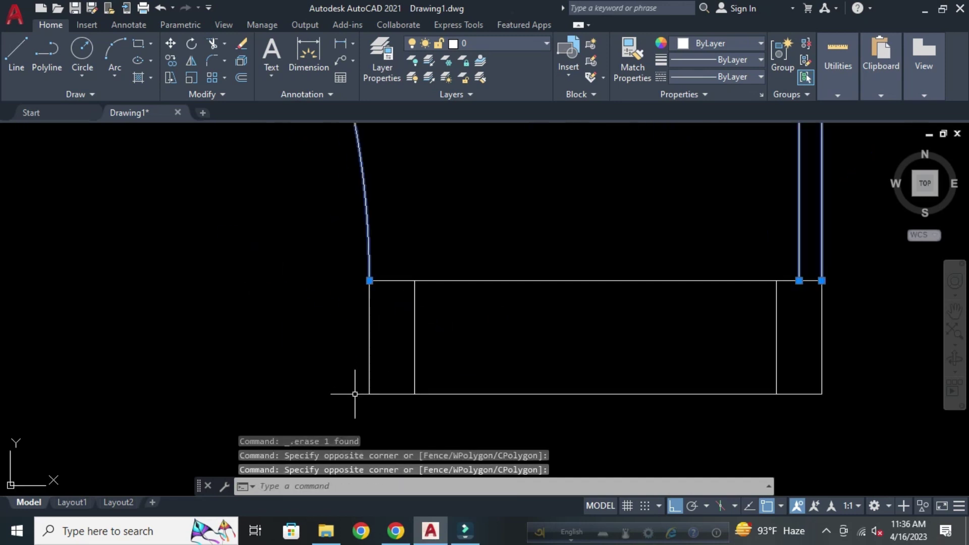
pyautogui.click(391, 391)
pyautogui.click(334, 334)
pyautogui.scroll(-6, 513, 325)
pyautogui.click(308, 367)
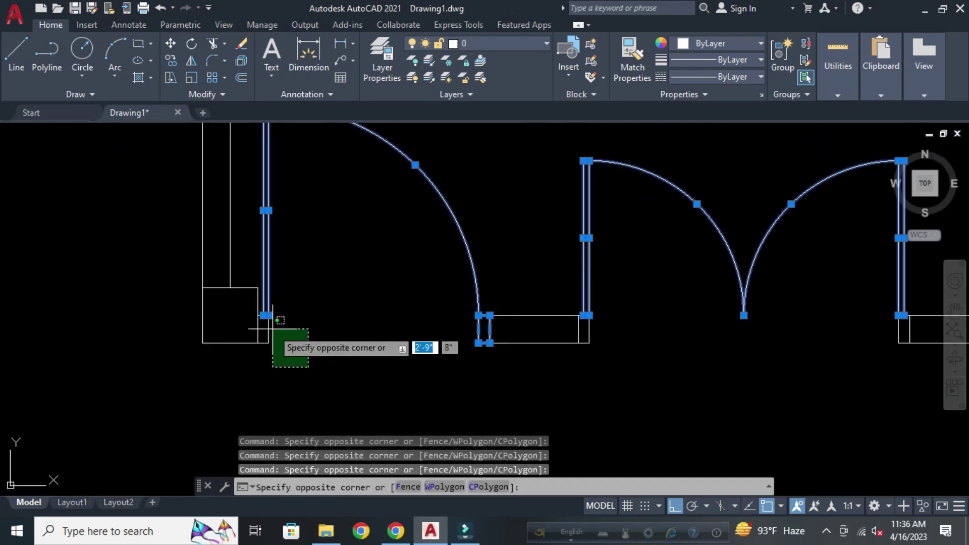
pyautogui.click(265, 322)
pyautogui.click(608, 347)
pyautogui.click(577, 311)
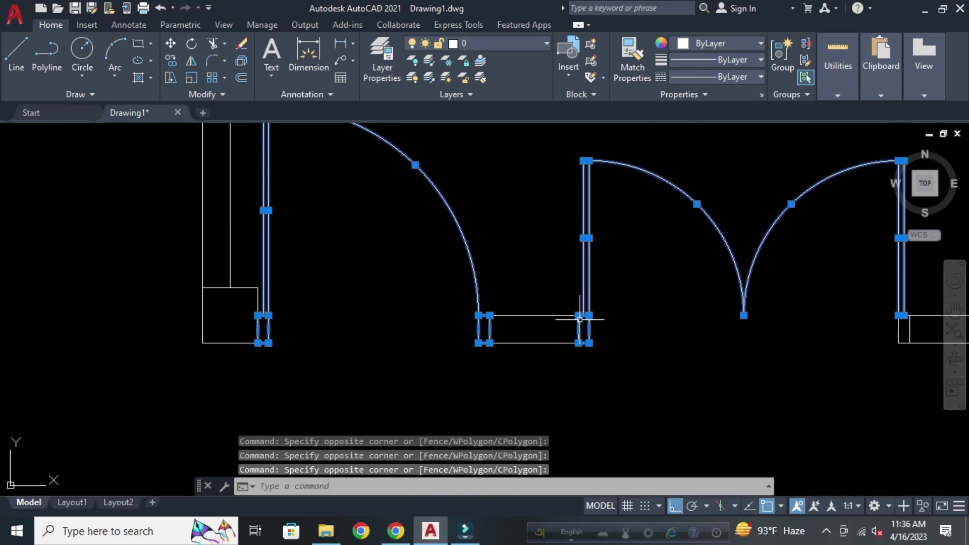
pyautogui.scroll(-4, 470, 370)
pyautogui.scroll(4, 507, 353)
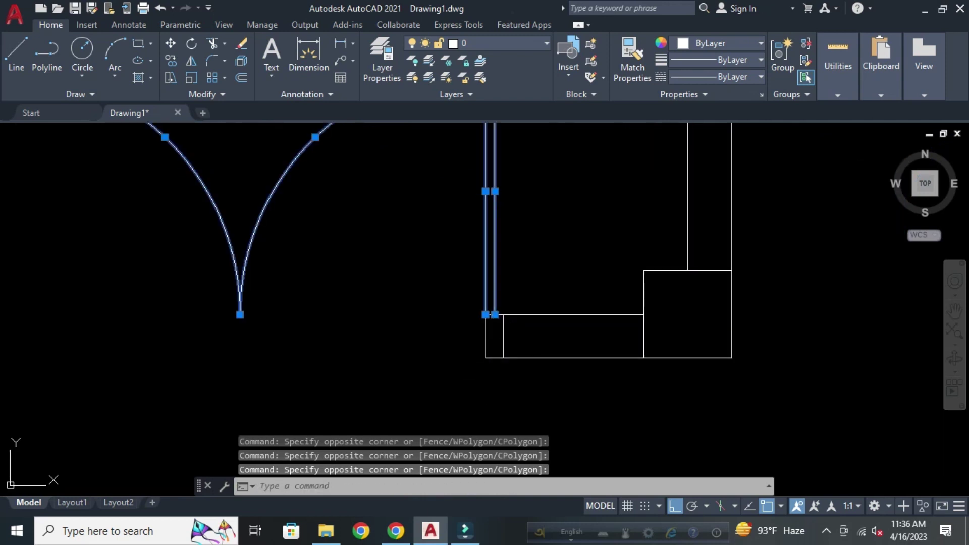
pyautogui.scroll(-3, 529, 286)
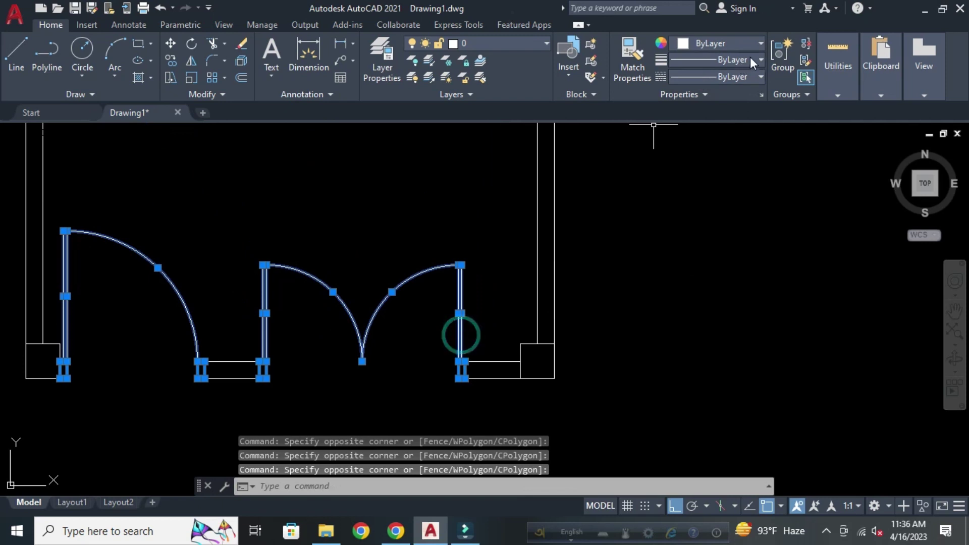
# Set the selected door lines' color to Yellow.
pyautogui.click(759, 44)
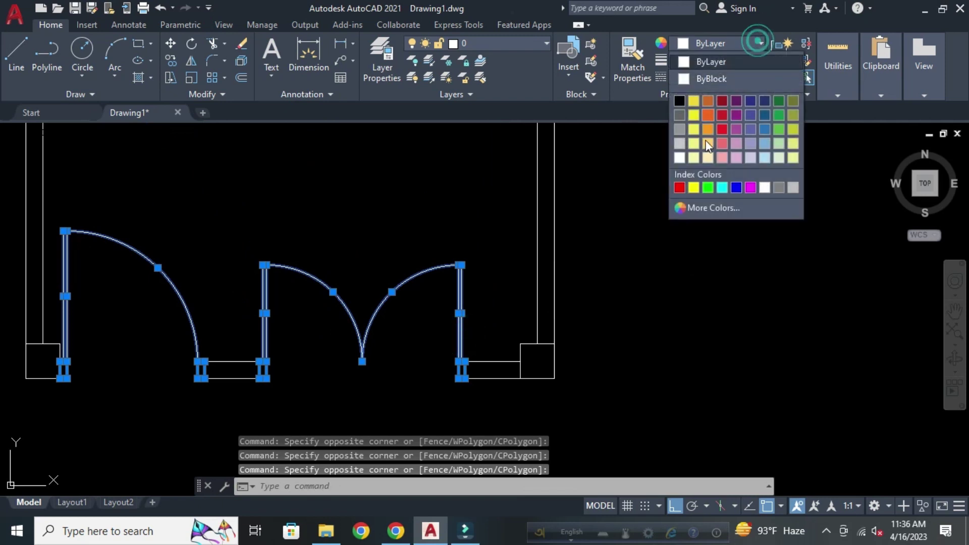
pyautogui.click(694, 185)
pyautogui.press('Escape')
pyautogui.scroll(-5, 512, 385)
pyautogui.moveTo(512, 385)
pyautogui.mouseDown(button='middle')
pyautogui.moveTo(448, 287)
pyautogui.moveTo(410, 136)
pyautogui.mouseUp(button='middle')
pyautogui.scroll(4, 407, 237)
pyautogui.scroll(-2, 389, 166)
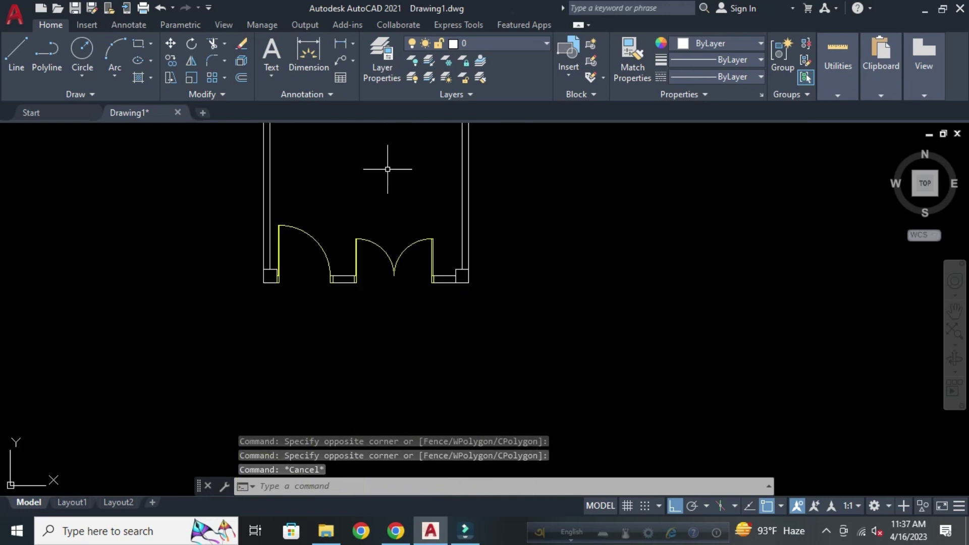
pyautogui.scroll(2, 336, 346)
# Draw a 2' vertical line down from the left wall's corner.
pyautogui.press('Escape')
pyautogui.press('Escape')
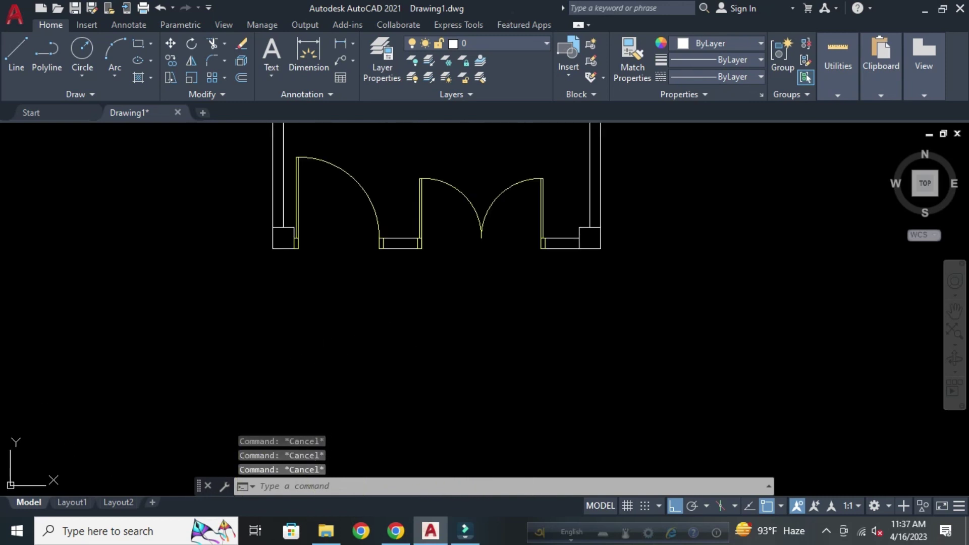
pyautogui.write('l')
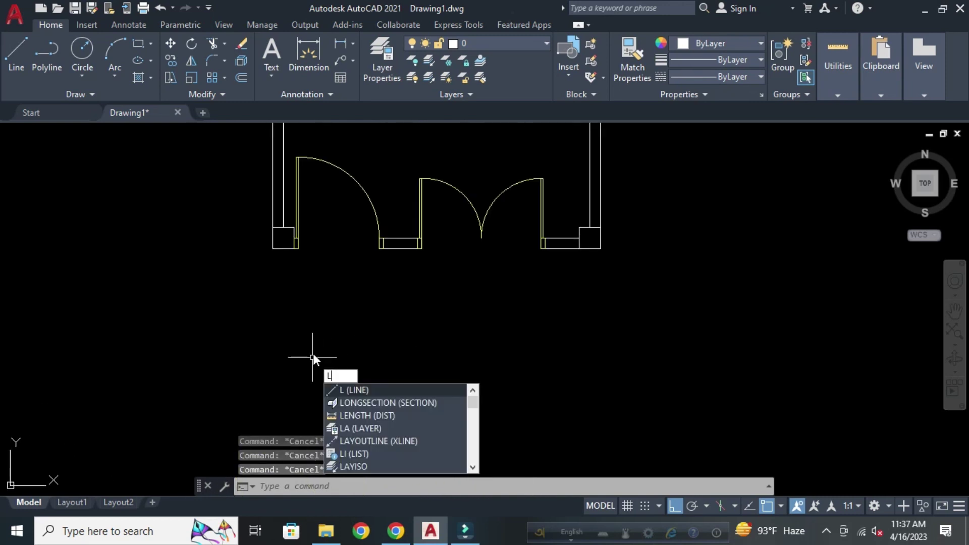
pyautogui.press('Return')
pyautogui.click(273, 248)
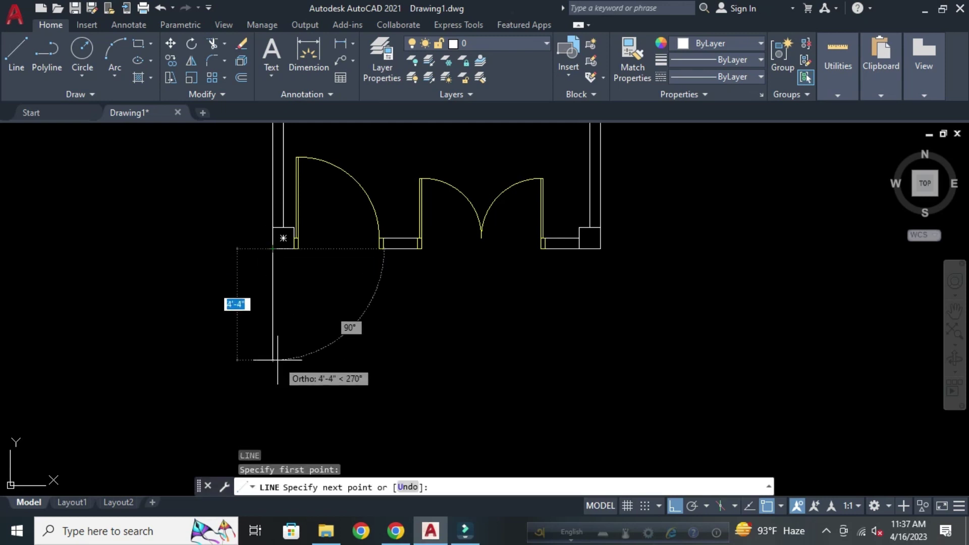
pyautogui.write("2'")
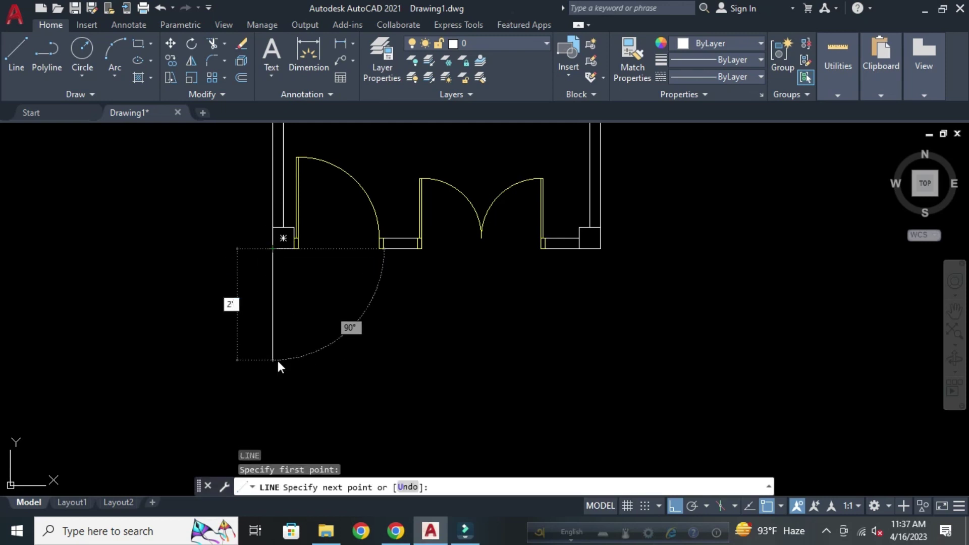
pyautogui.press('Return')
pyautogui.press('Return')
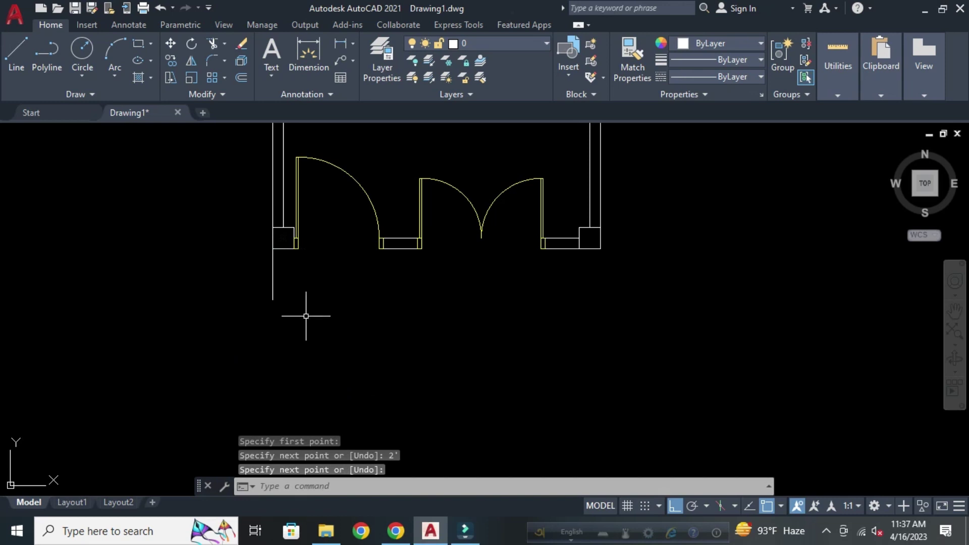
# Copy the 2' line to the right wall's corner.
pyautogui.moveTo(306, 316); pyautogui.dragTo(173, 274)
pyautogui.write('CP')
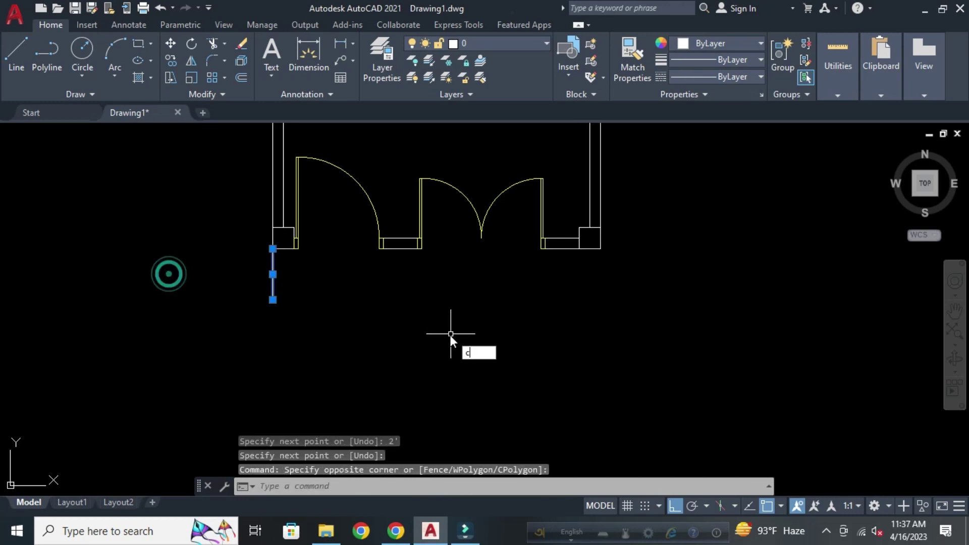
pyautogui.press('Return')
pyautogui.click(272, 249)
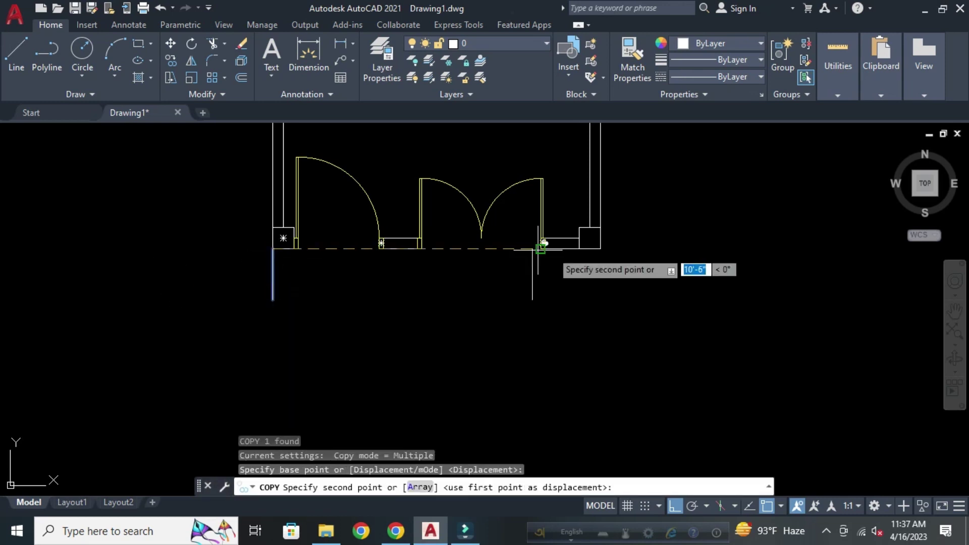
pyautogui.click(600, 249)
pyautogui.press('Escape')
pyautogui.scroll(-2, 404, 364)
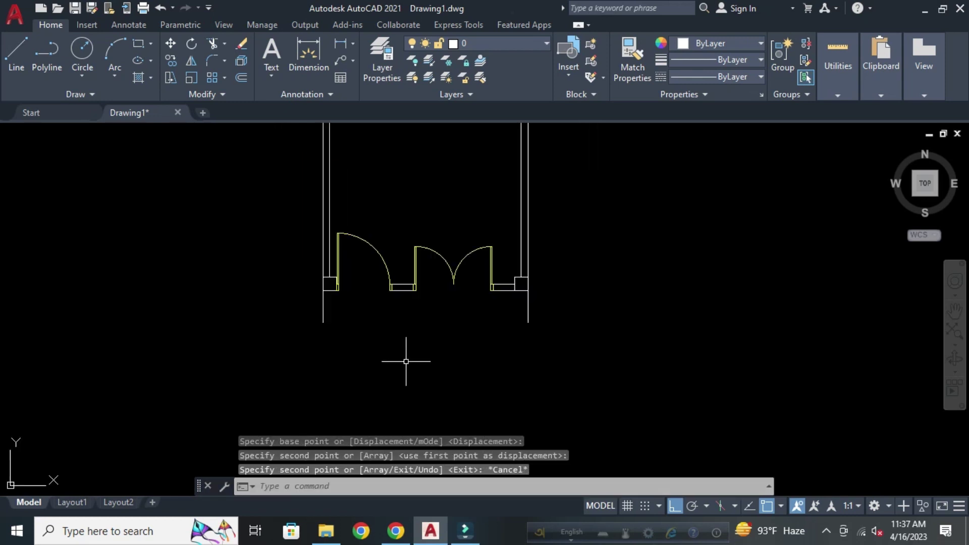
pyautogui.scroll(-3, 415, 336)
pyautogui.scroll(5, 411, 303)
pyautogui.press('Escape')
pyautogui.press('Escape')
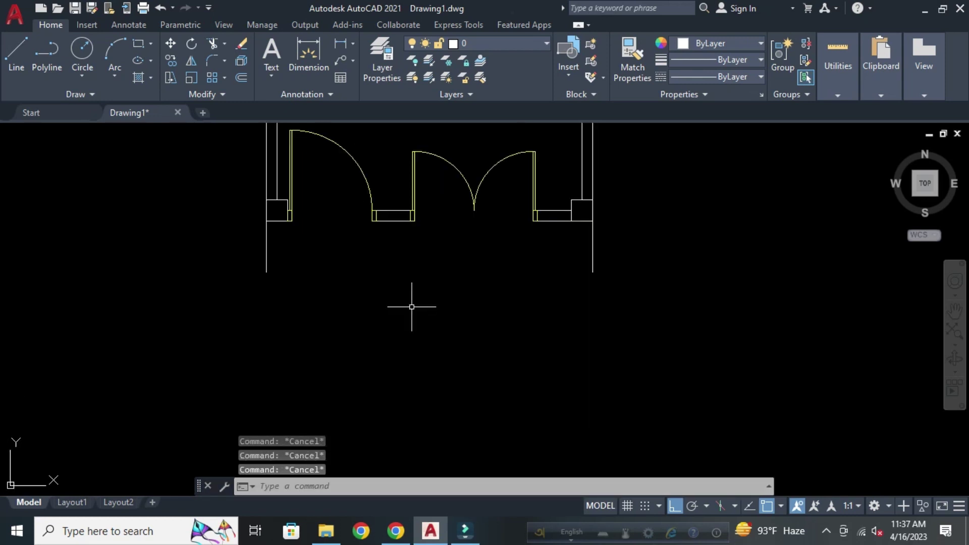
pyautogui.write('O')
# Offset the short line across the middle opening 4' downward.
pyautogui.press('Return')
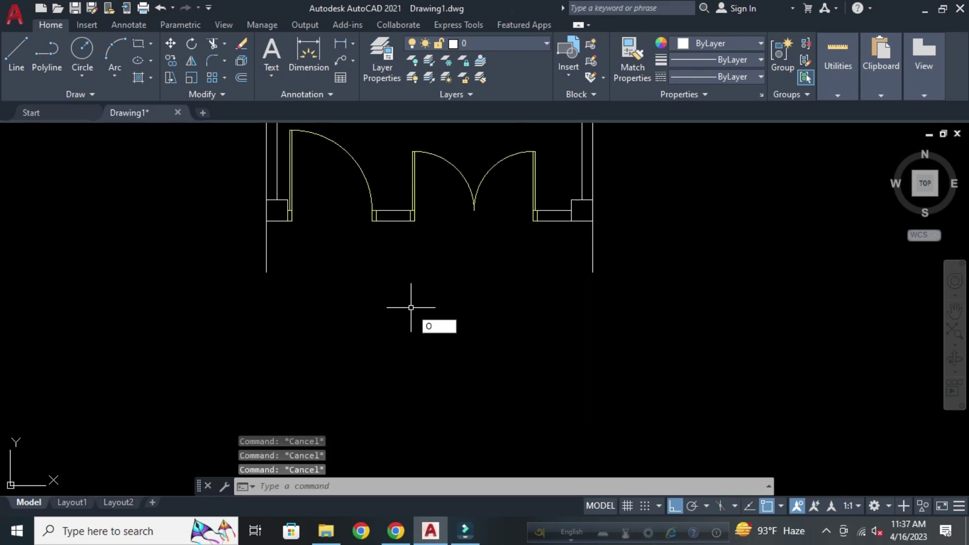
pyautogui.write("4'")
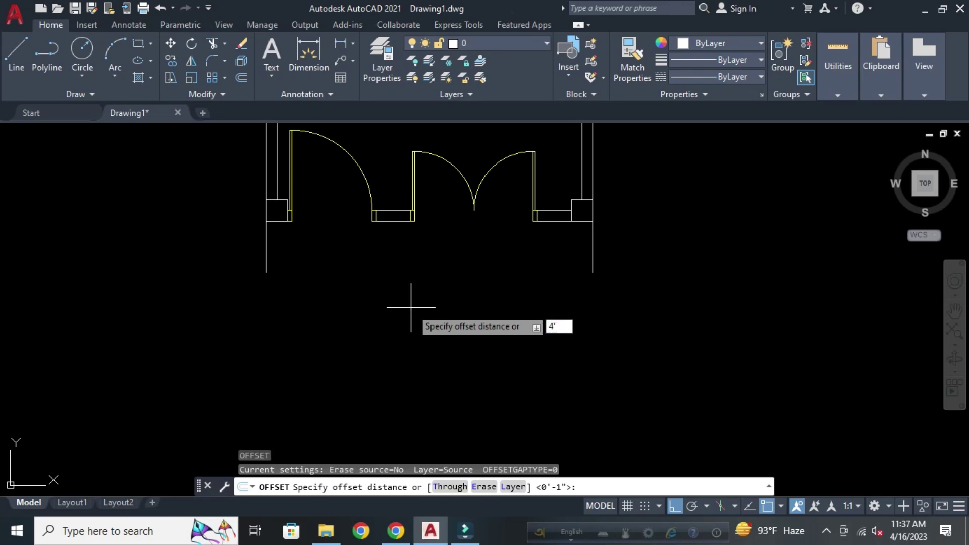
pyautogui.press('Return')
pyautogui.click(395, 222)
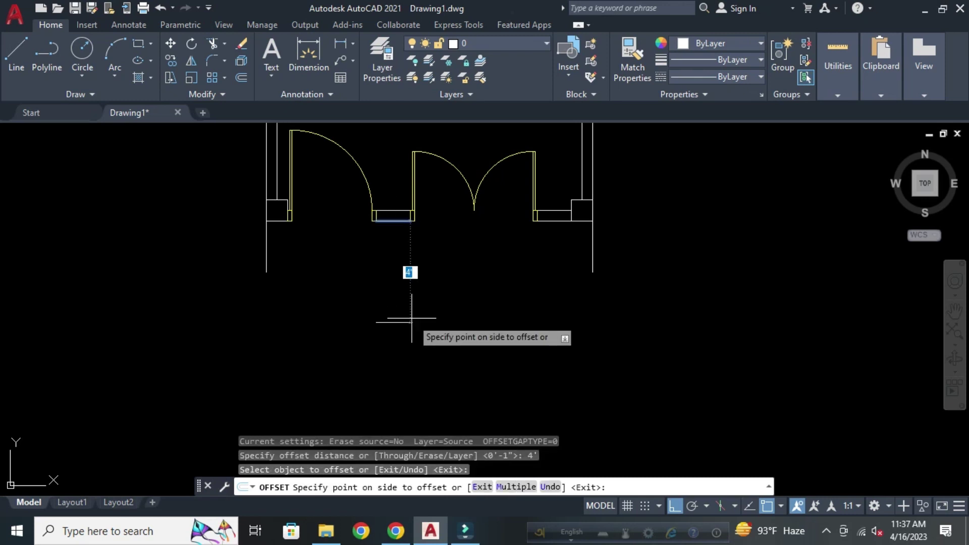
pyautogui.click(411, 336)
pyautogui.press('Escape')
pyautogui.press('Escape')
pyautogui.press('Escape')
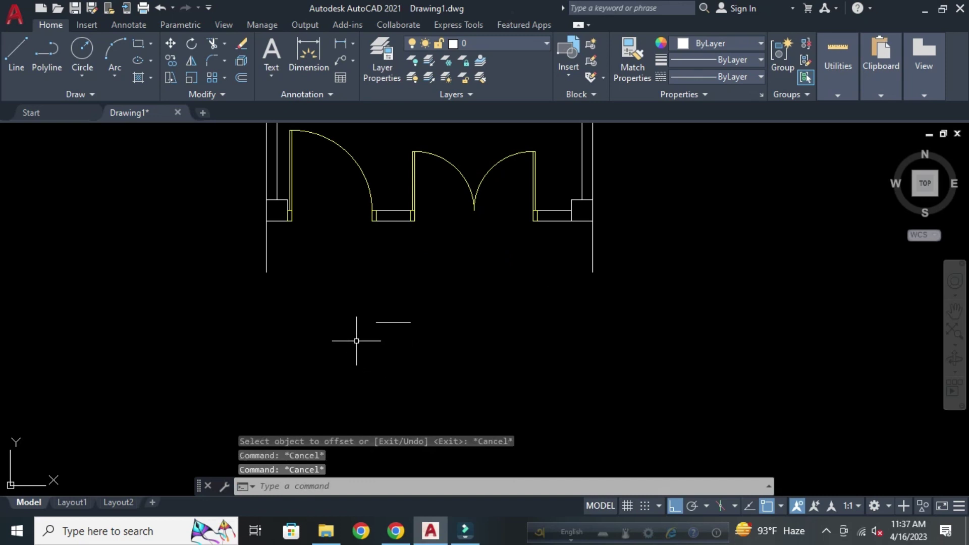
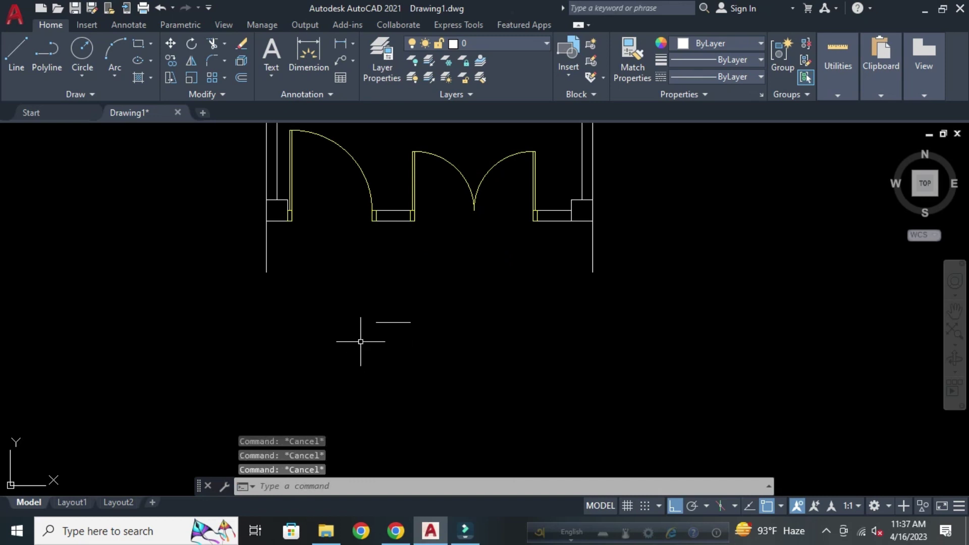
# Draw a three-point arc from the left wall end, dipping below the room, to the right wall end.
pyautogui.write('arc')
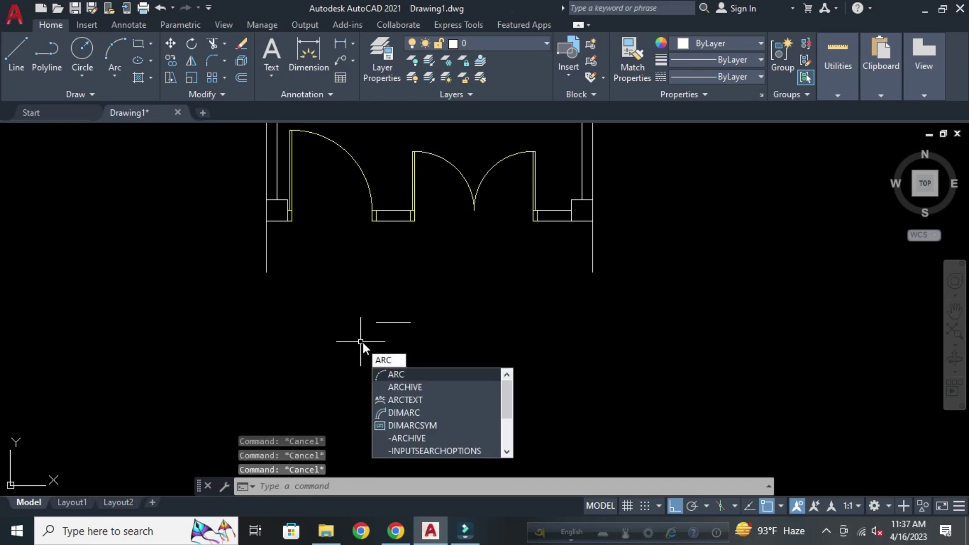
pyautogui.press('Return')
pyautogui.click(266, 271)
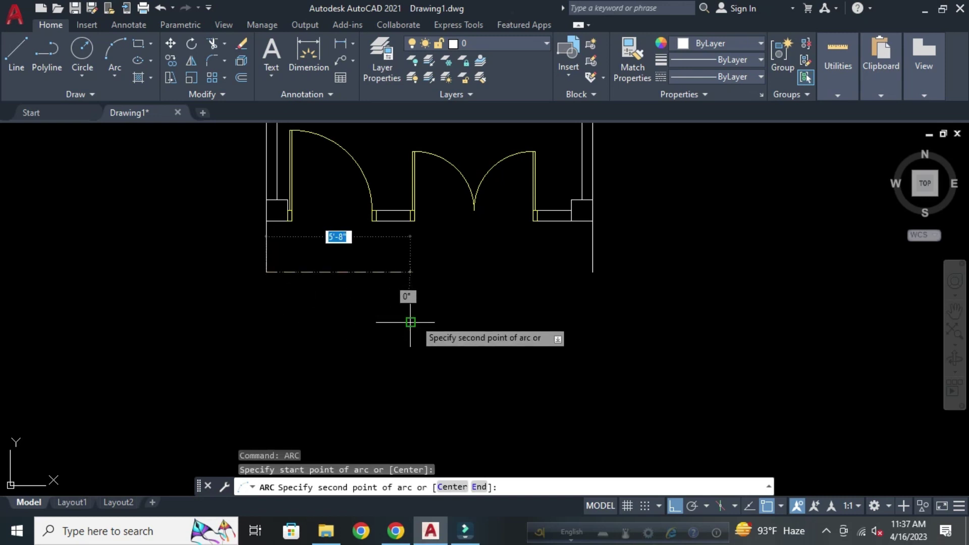
pyautogui.click(392, 322)
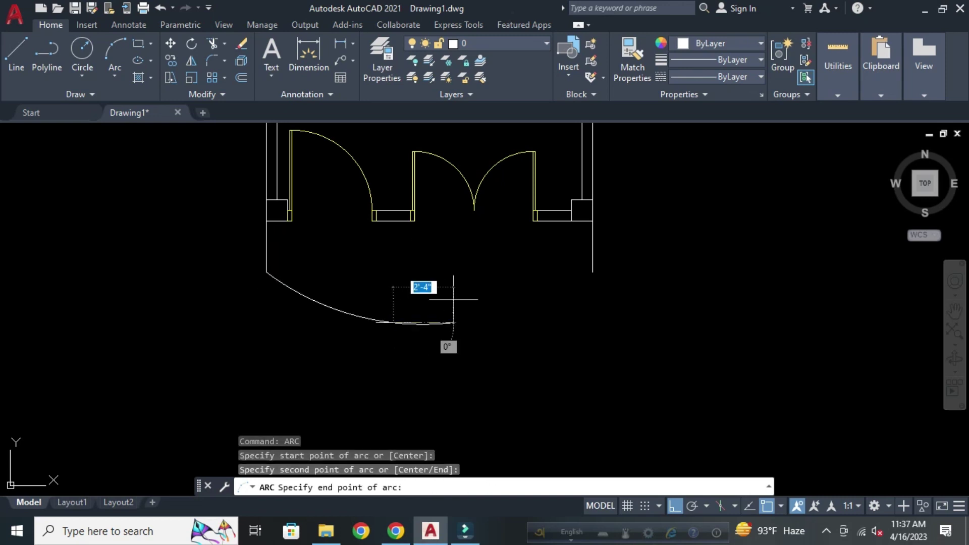
pyautogui.click(592, 272)
pyautogui.press('Return')
# Erase the leftover horizontal helper line.
pyautogui.scroll(4, 389, 335)
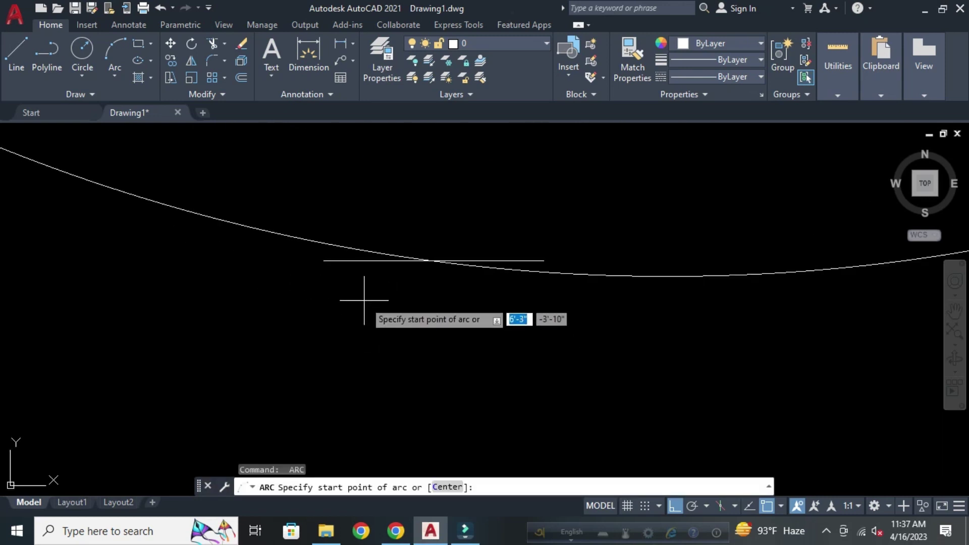
pyautogui.press('Escape')
pyautogui.click(347, 261)
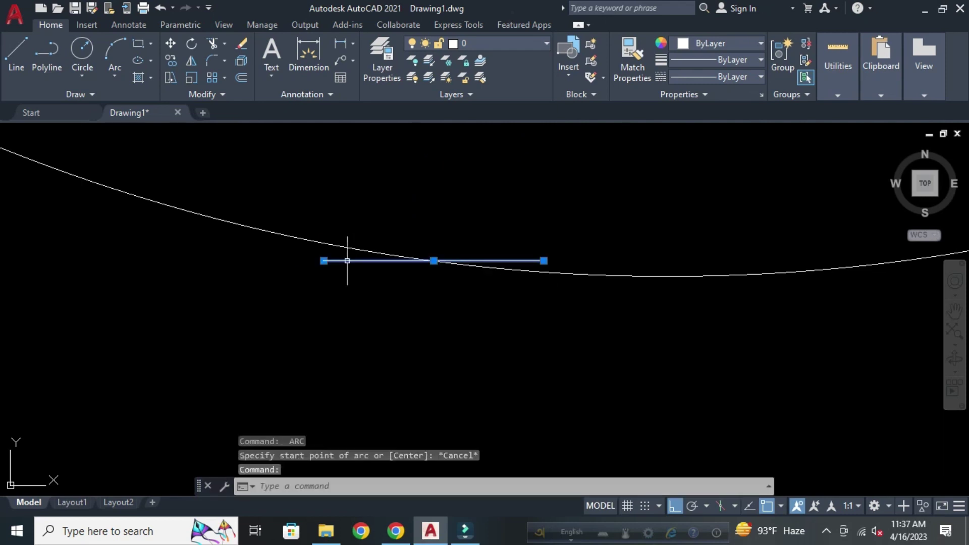
pyautogui.press('Delete')
pyautogui.scroll(-5, 352, 269)
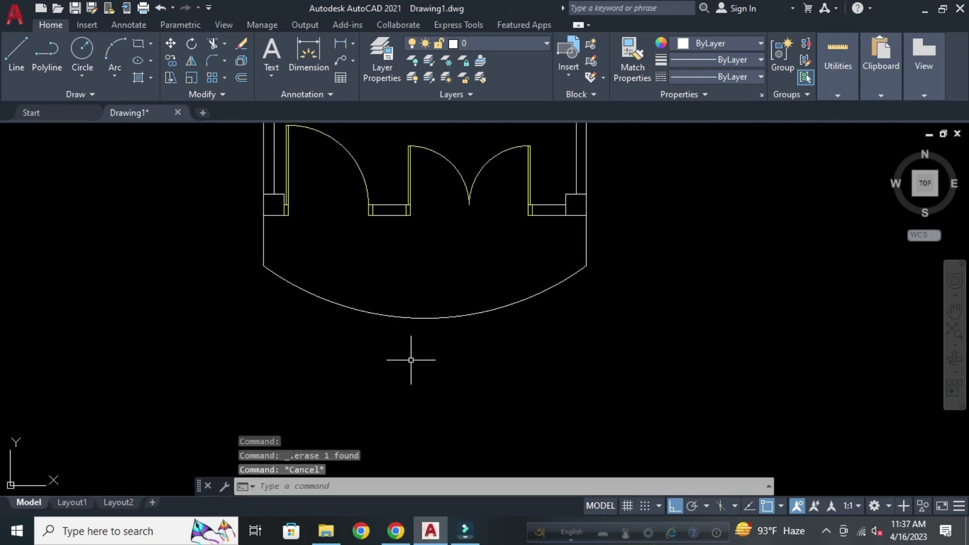
# Offset the curved front wall and both side walls 3 units inward.
pyautogui.write('o')
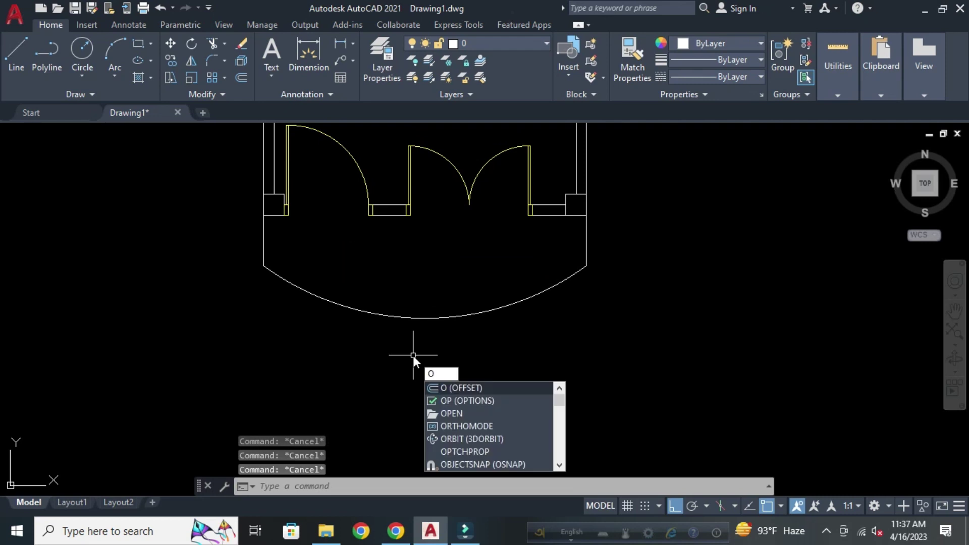
pyautogui.press('Return')
pyautogui.write('3')
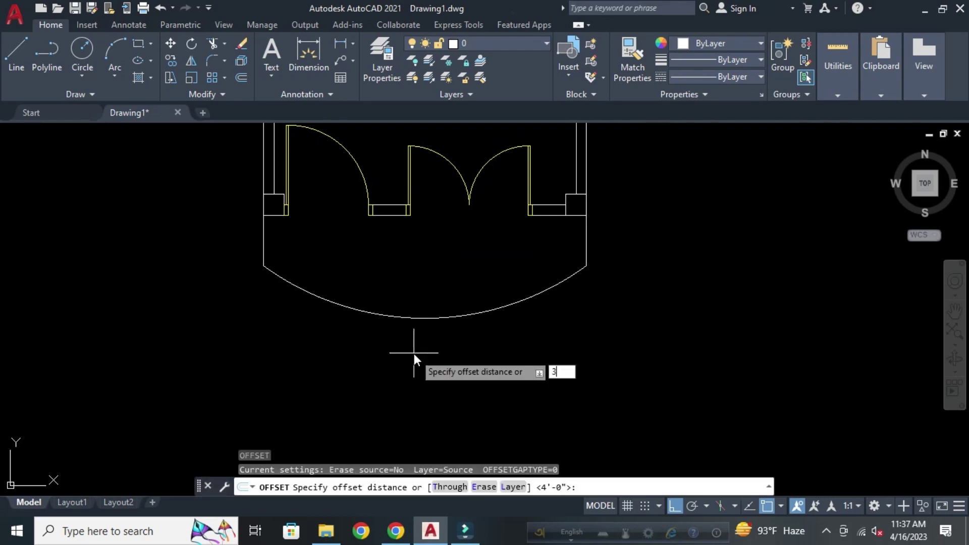
pyautogui.press('Return')
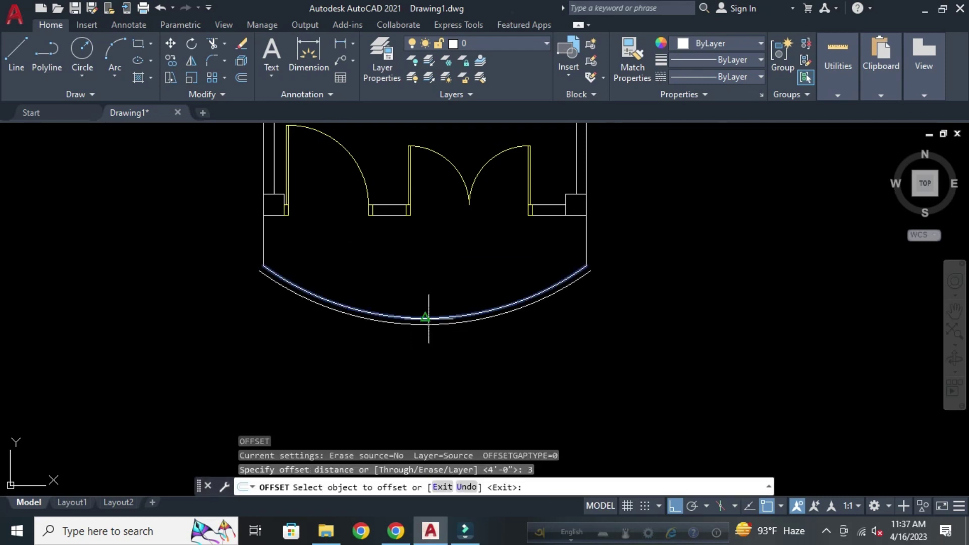
pyautogui.click(429, 318)
pyautogui.click(563, 248)
pyautogui.click(586, 238)
pyautogui.click(524, 221)
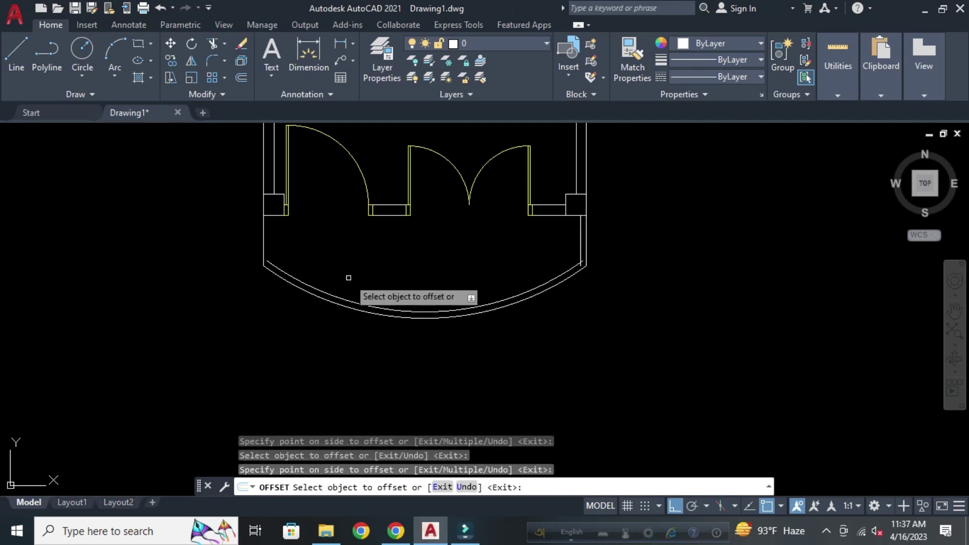
pyautogui.click(264, 237)
pyautogui.click(390, 254)
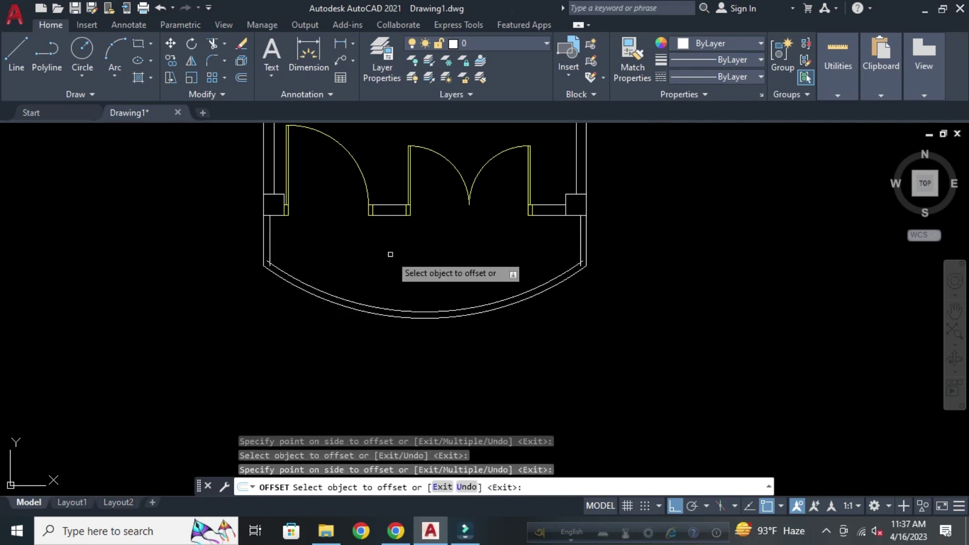
pyautogui.scroll(3, 259, 283)
pyautogui.scroll(2, 259, 287)
pyautogui.press('Escape')
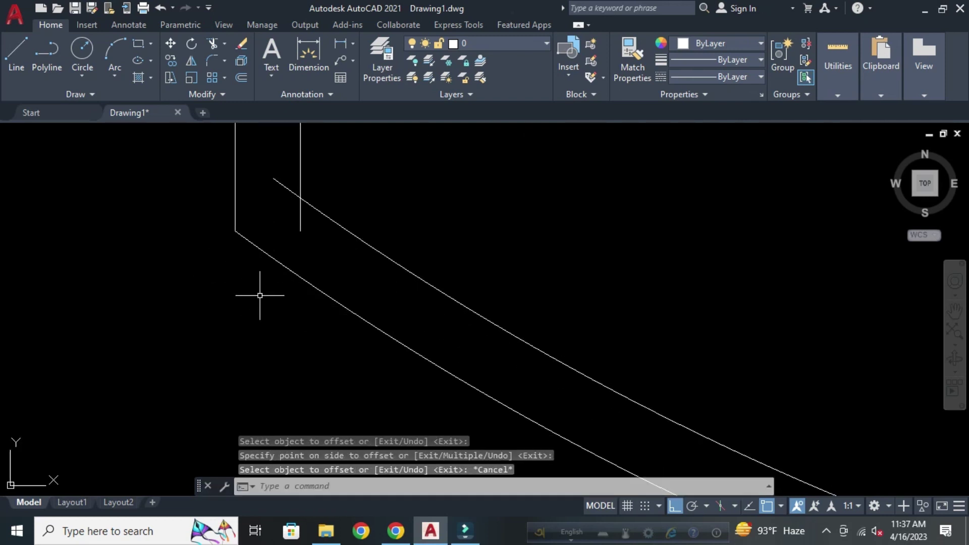
pyautogui.press('Escape')
pyautogui.press('Escape')
pyautogui.press('Escape')
pyautogui.write('t')
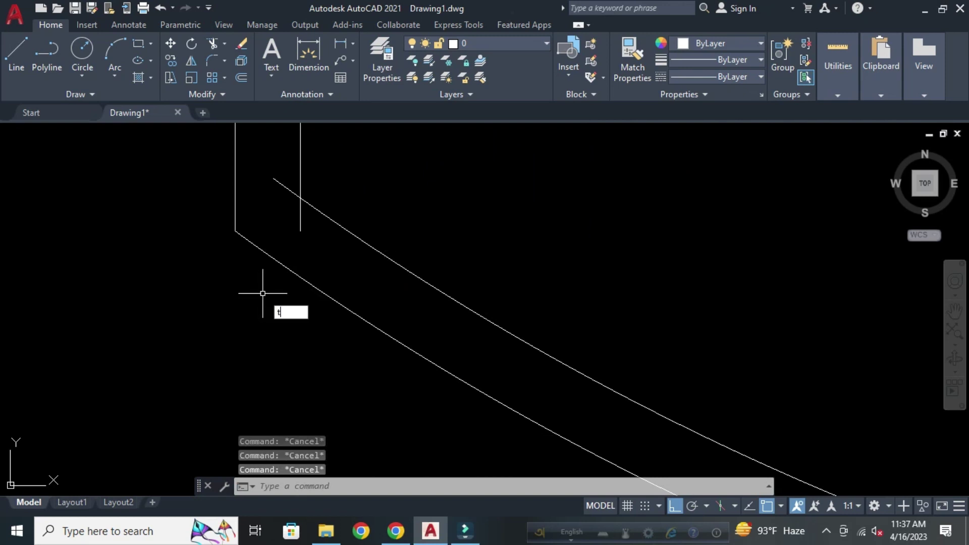
# Trim the wall stub that overshoots the inner line at the corner.
pyautogui.write('r')
pyautogui.press('Return')
pyautogui.click(284, 185)
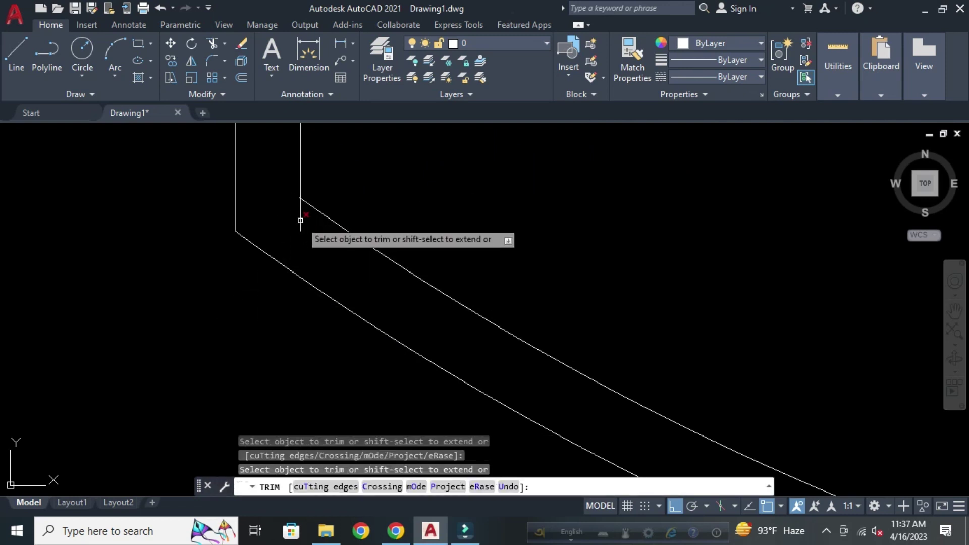
pyautogui.scroll(-5, 214, 209)
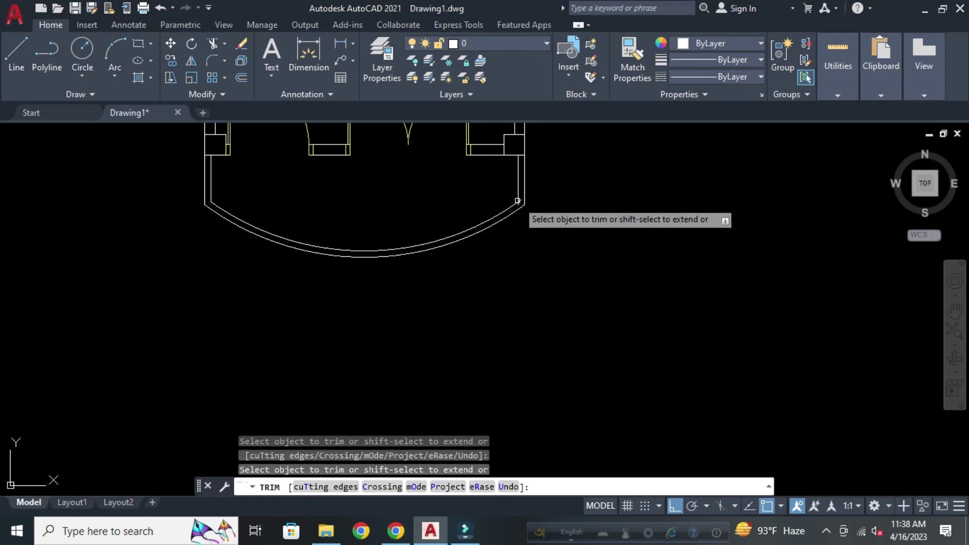
pyautogui.scroll(5, 517, 201)
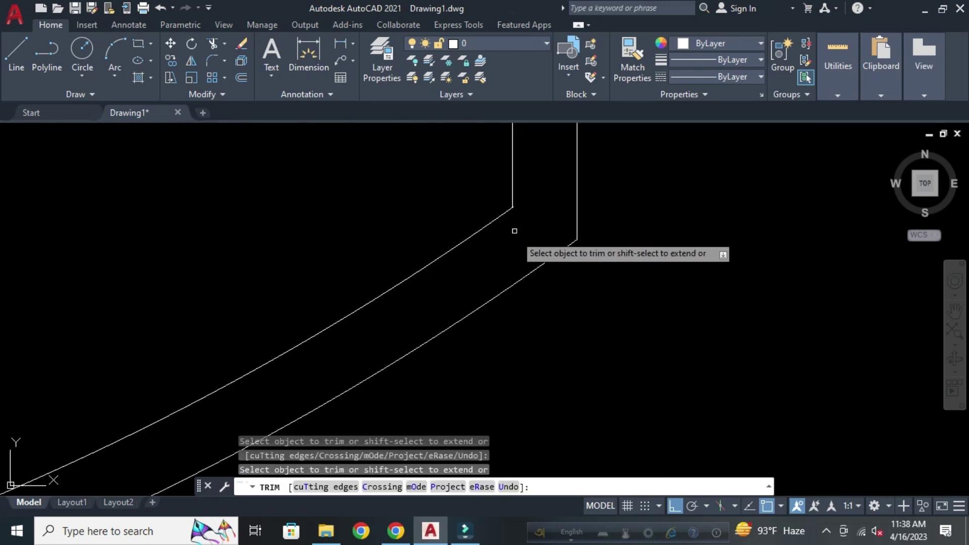
pyautogui.scroll(-4, 525, 247)
pyautogui.scroll(-3, 555, 282)
pyautogui.press('Escape')
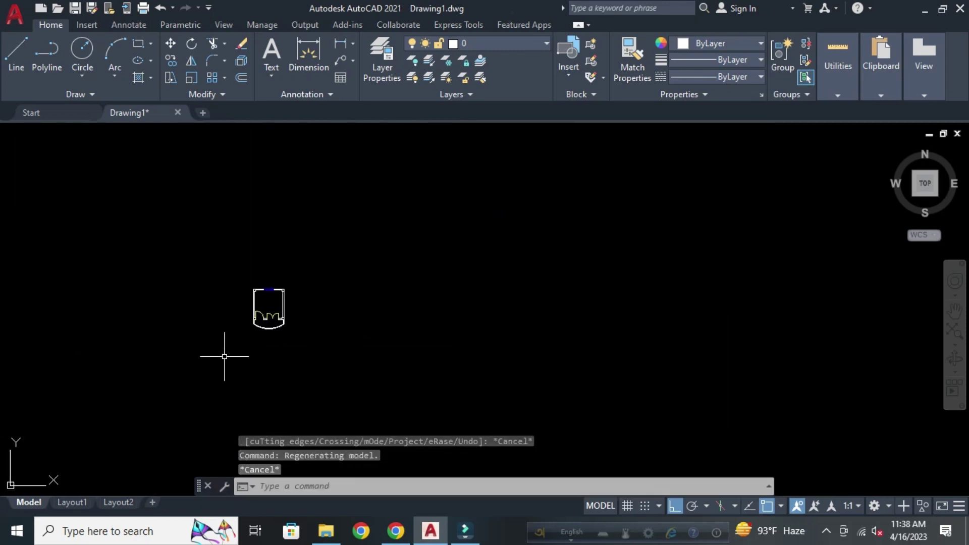
# Window-select the entire finished room unit.
pyautogui.scroll(1, 274, 255)
pyautogui.scroll(3, 288, 266)
pyautogui.scroll(-2, 330, 266)
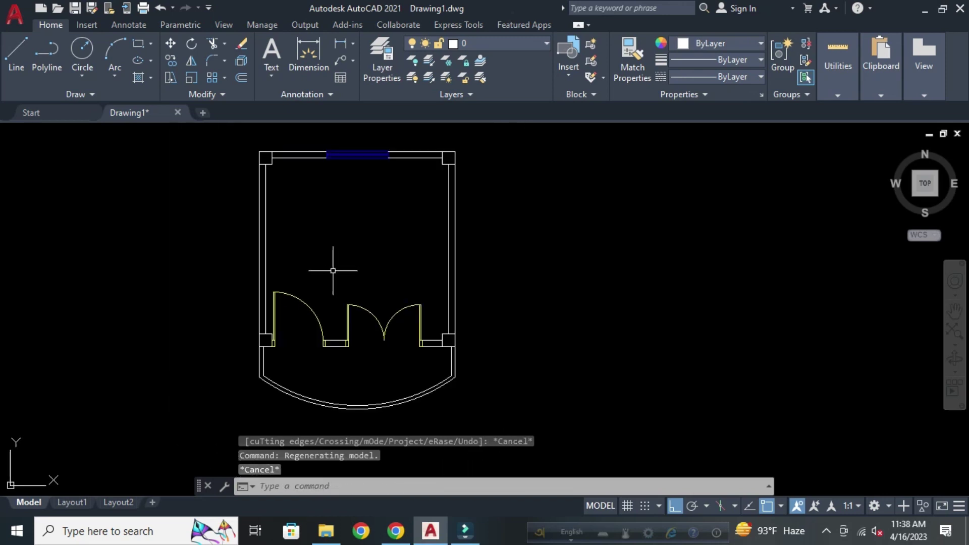
pyautogui.press('Escape')
pyautogui.scroll(-5, 339, 282)
pyautogui.press('Escape')
pyautogui.scroll(4, 342, 283)
pyautogui.press('Escape')
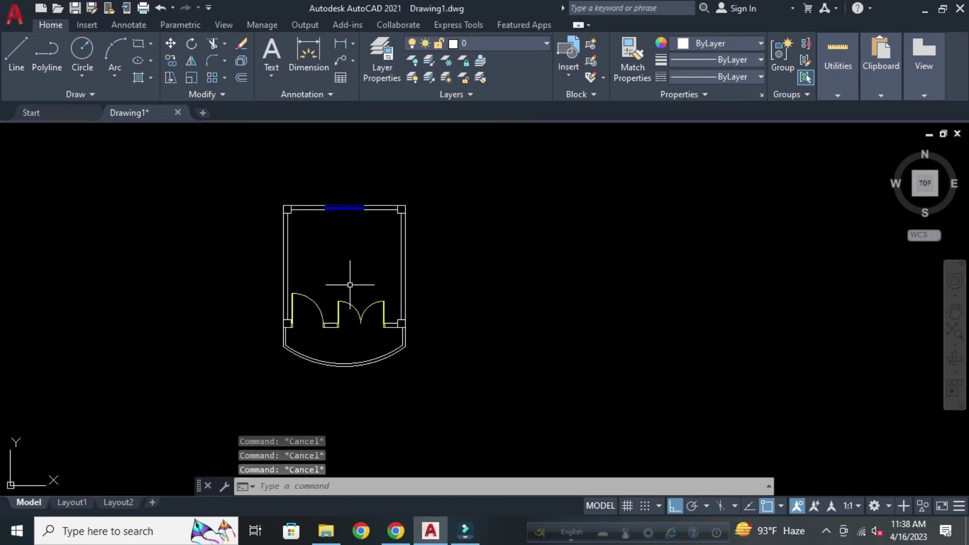
pyautogui.click(451, 379)
pyautogui.click(186, 174)
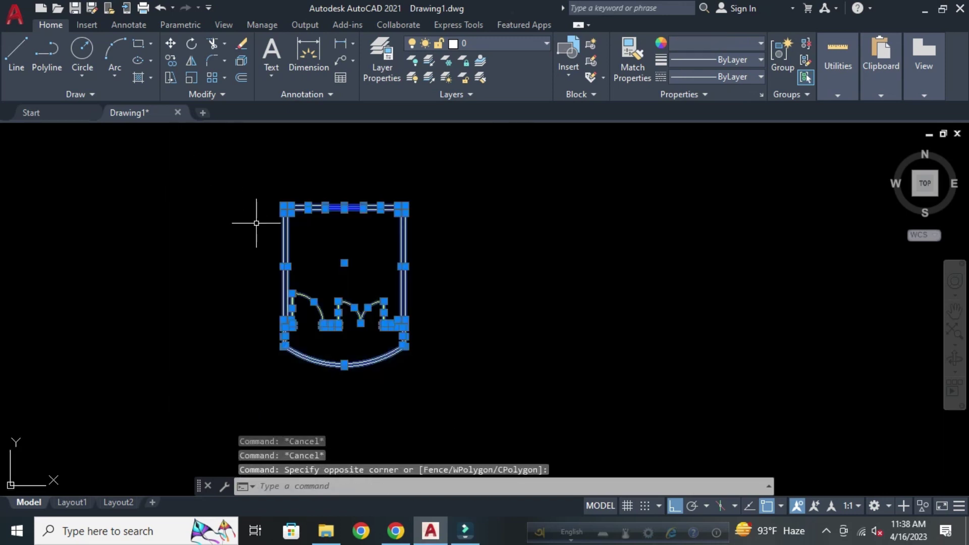
# Copy the unit to three positions in a row to its right.
pyautogui.write('co')
pyautogui.press('Return')
pyautogui.scroll(-2, 242, 232)
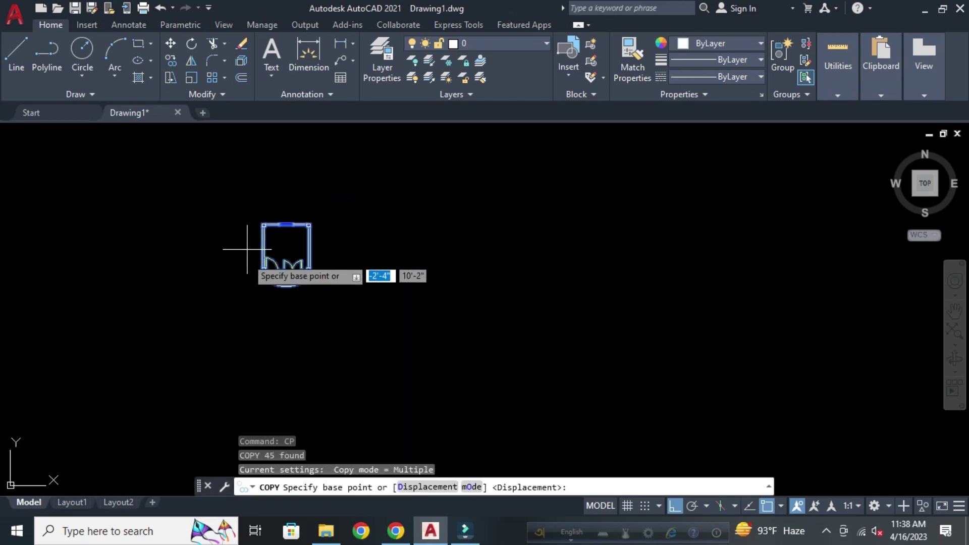
pyautogui.click(255, 321)
pyautogui.click(395, 321)
pyautogui.click(607, 323)
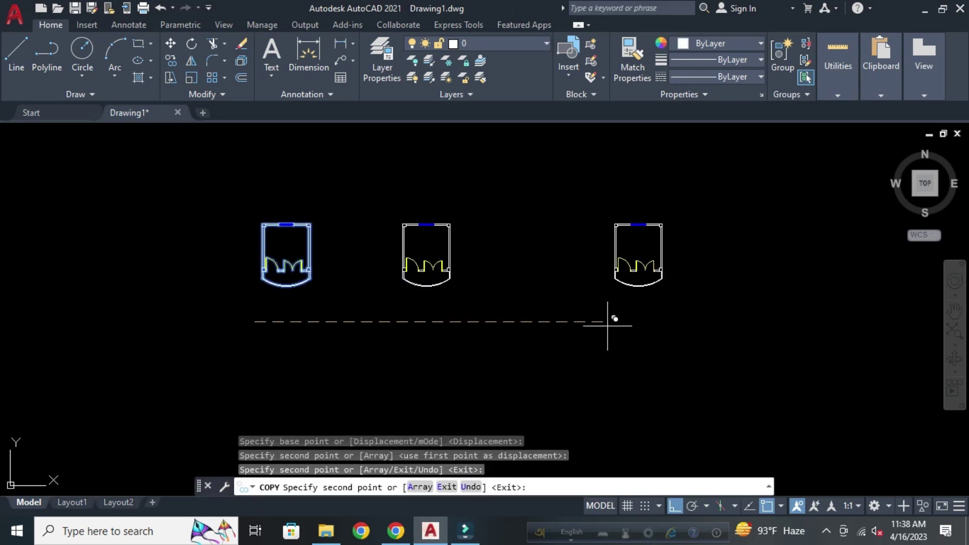
pyautogui.click(502, 336)
pyautogui.press('Escape')
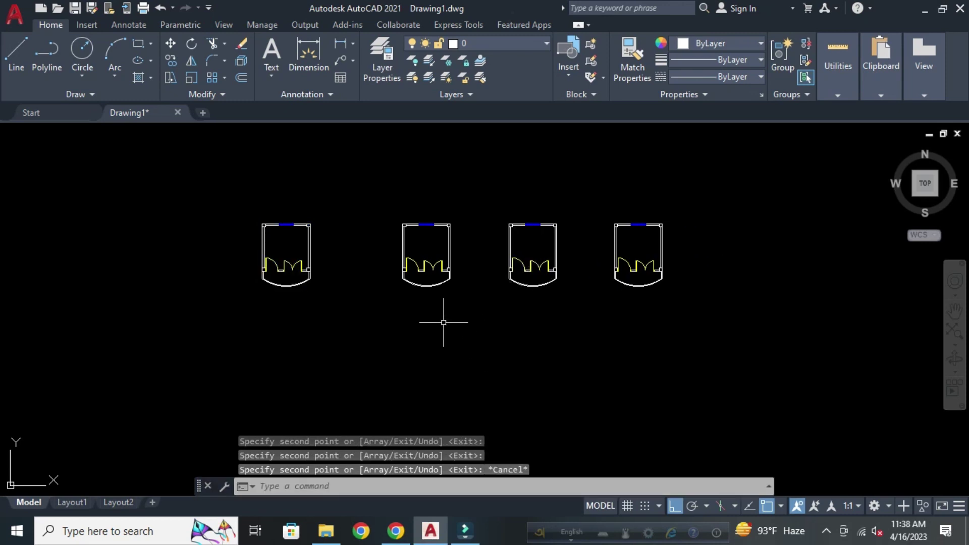
pyautogui.scroll(2, 433, 313)
pyautogui.scroll(4, 413, 307)
pyautogui.scroll(2, 383, 307)
# Delete the left copy's double curved front wall.
pyautogui.press('Escape')
pyautogui.click(448, 432)
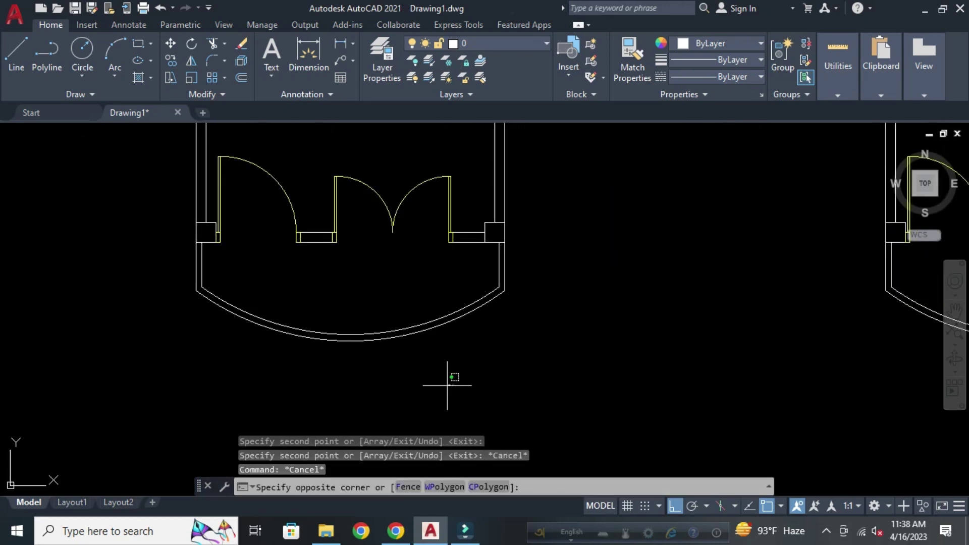
pyautogui.click(251, 306)
pyautogui.press('Delete')
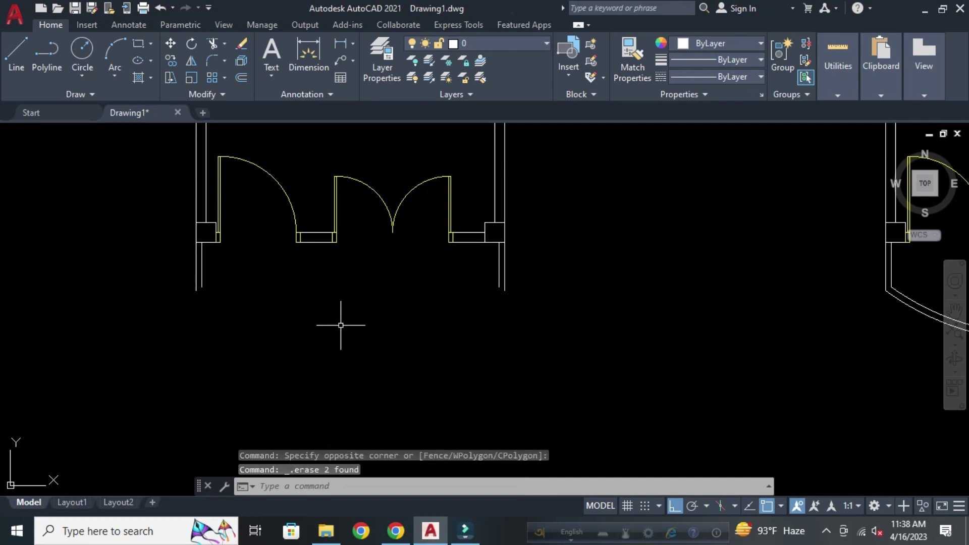
# Delete the inner right and inner left wall lines from the stripped unit.
pyautogui.scroll(3, 500, 298)
pyautogui.click(605, 328)
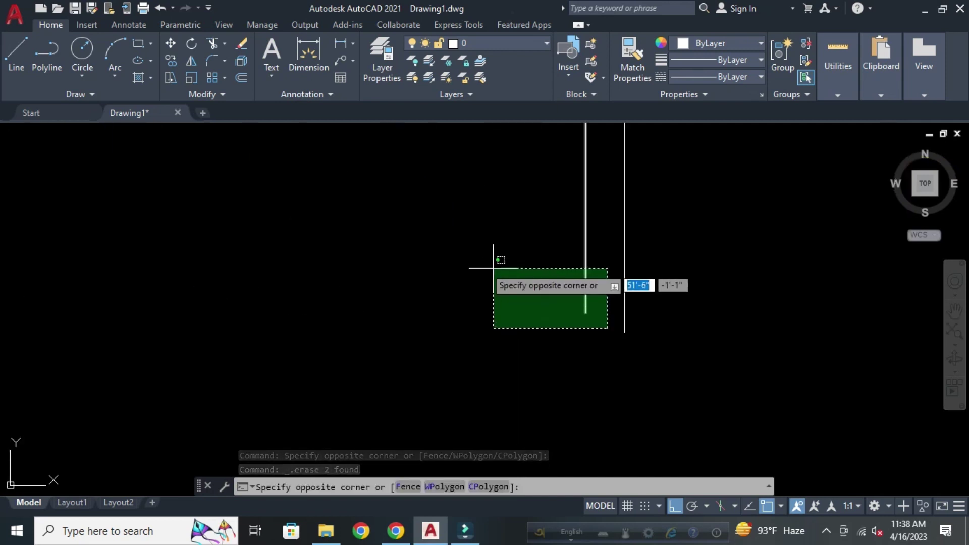
pyautogui.click(492, 270)
pyautogui.press('Delete')
pyautogui.scroll(-3, 491, 295)
pyautogui.scroll(3, 196, 313)
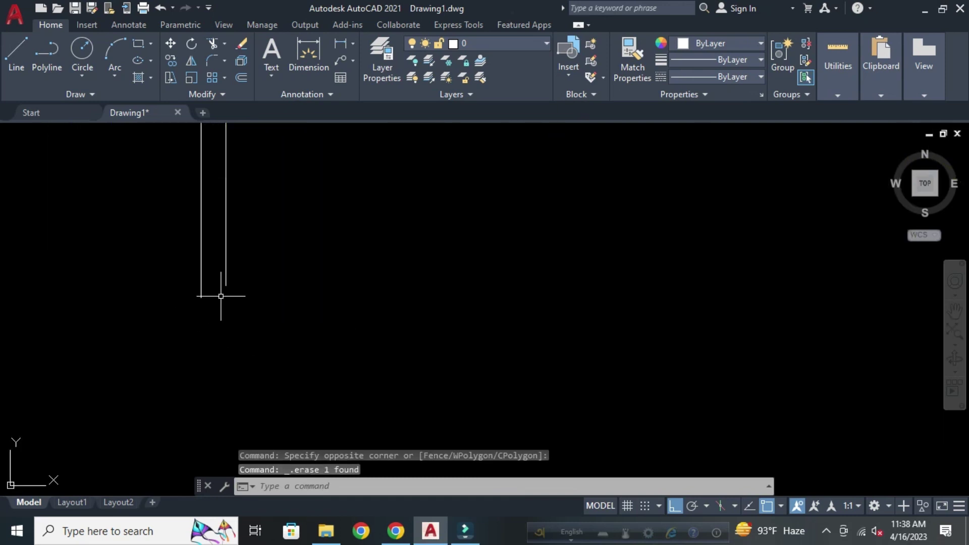
pyautogui.click(323, 296)
pyautogui.click(218, 267)
pyautogui.press('Delete')
pyautogui.scroll(-4, 302, 252)
pyautogui.moveTo(302, 252); pyautogui.dragTo(265, 282, button='middle')
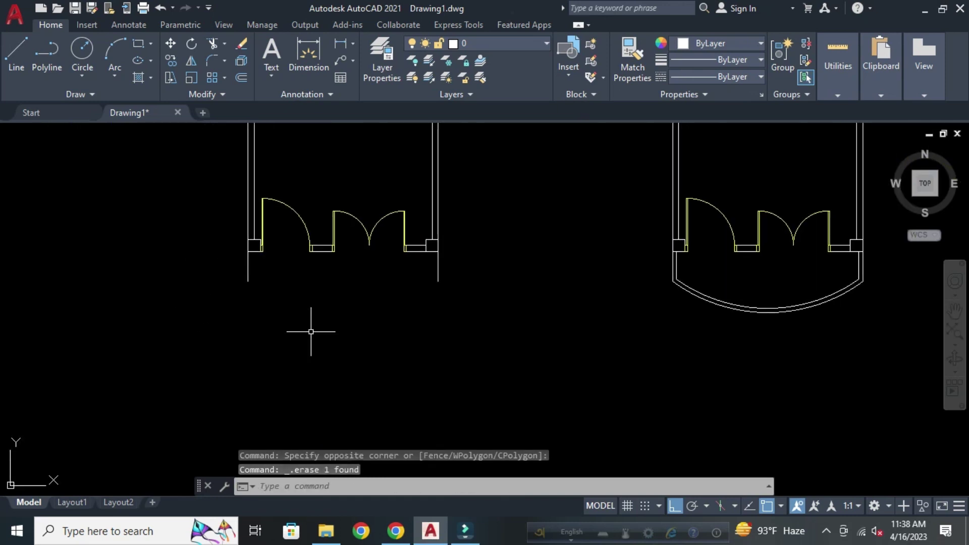
pyautogui.press('Escape')
pyautogui.press('Escape')
pyautogui.press('Escape')
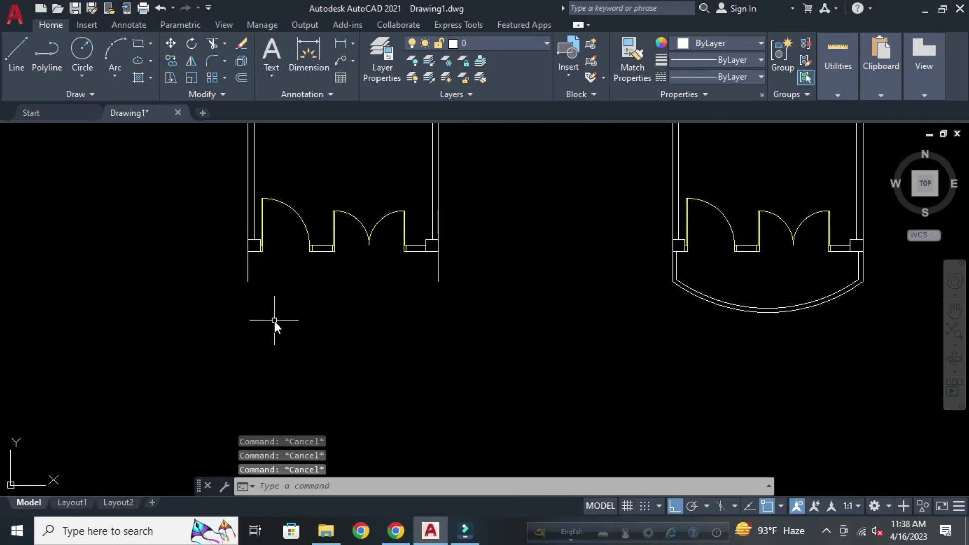
# Draw a 2' horizontal stub line from the left wall's bottom end.
pyautogui.write('l')
pyautogui.press('Return')
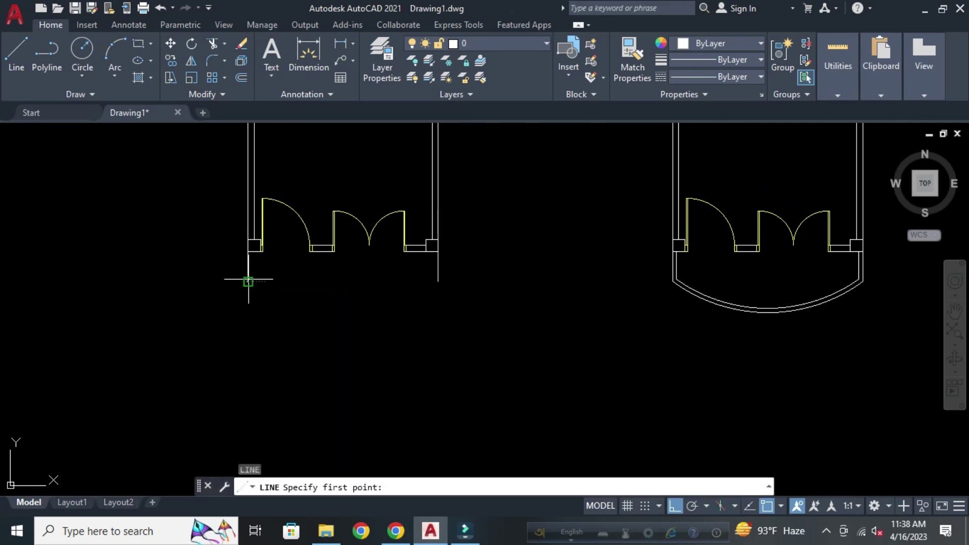
pyautogui.click(248, 281)
pyautogui.press('Return')
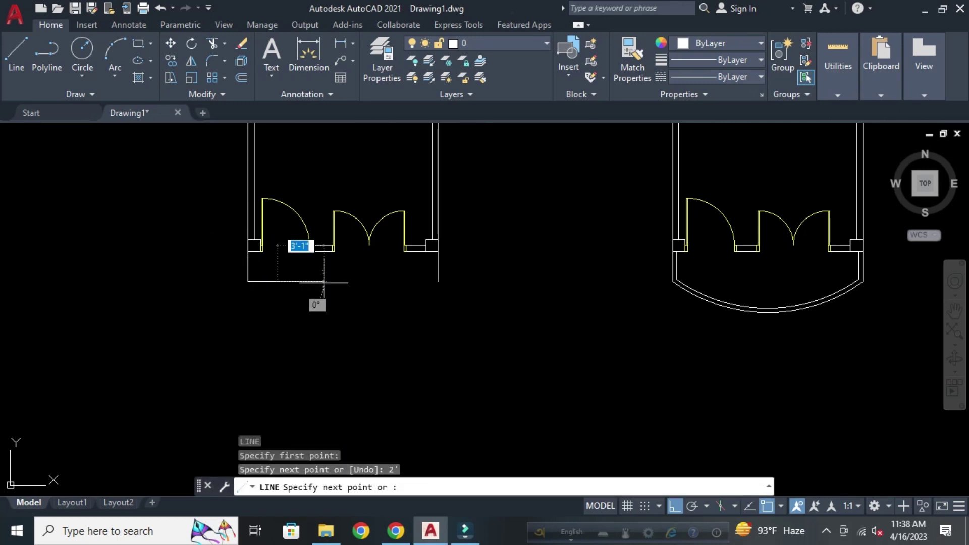
pyautogui.press('Return')
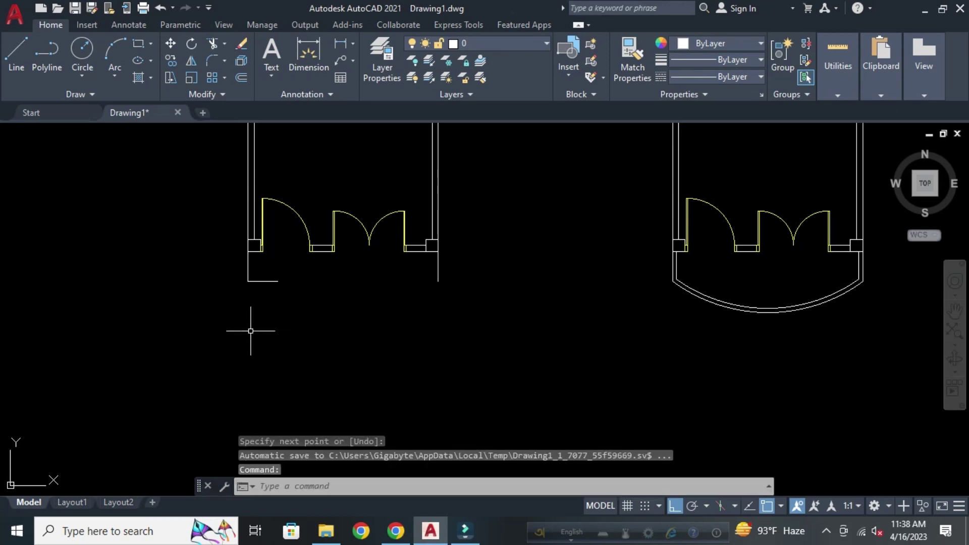
pyautogui.press('Escape')
pyautogui.scroll(2, 250, 331)
pyautogui.press('Escape')
pyautogui.click(310, 287)
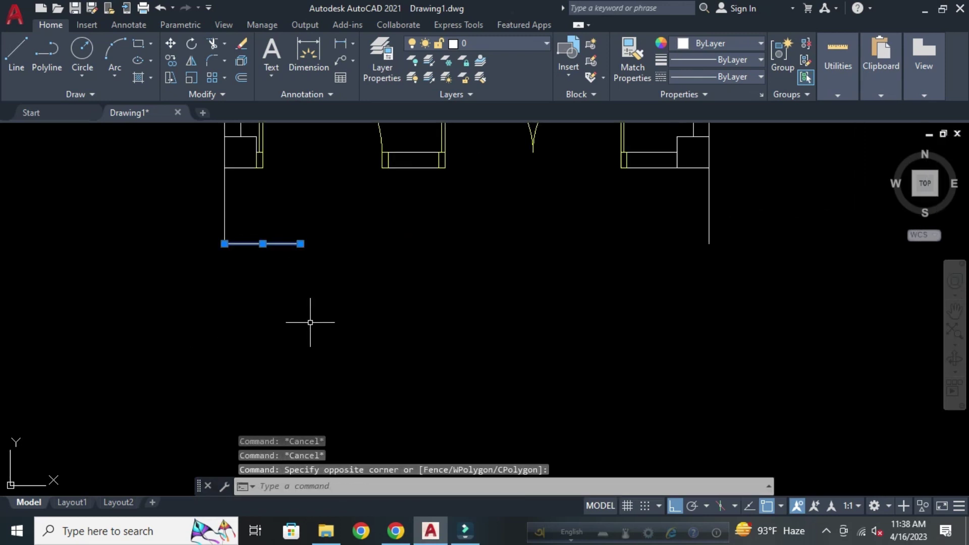
# Copy the 2' stub to the right wall's bottom end.
pyautogui.write('cp')
pyautogui.press('Return')
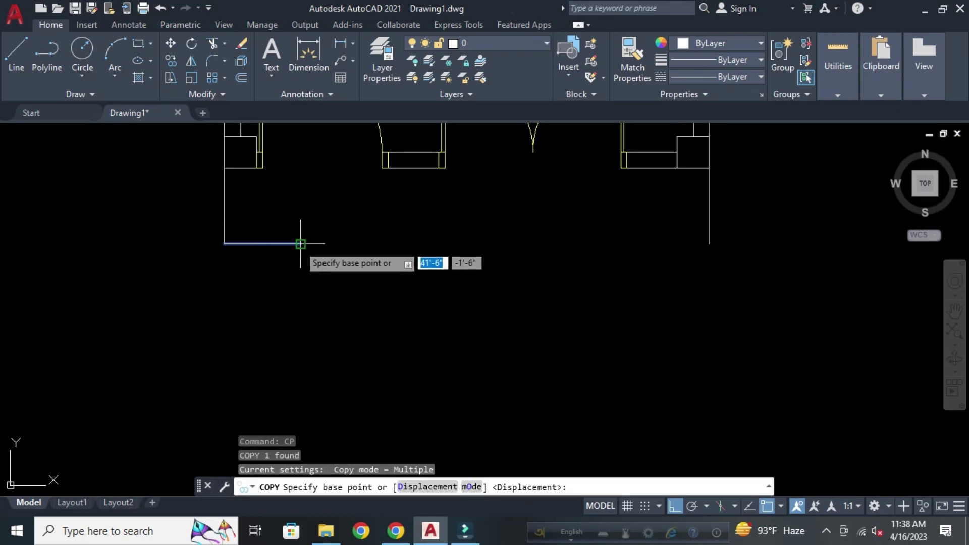
pyautogui.click(300, 244)
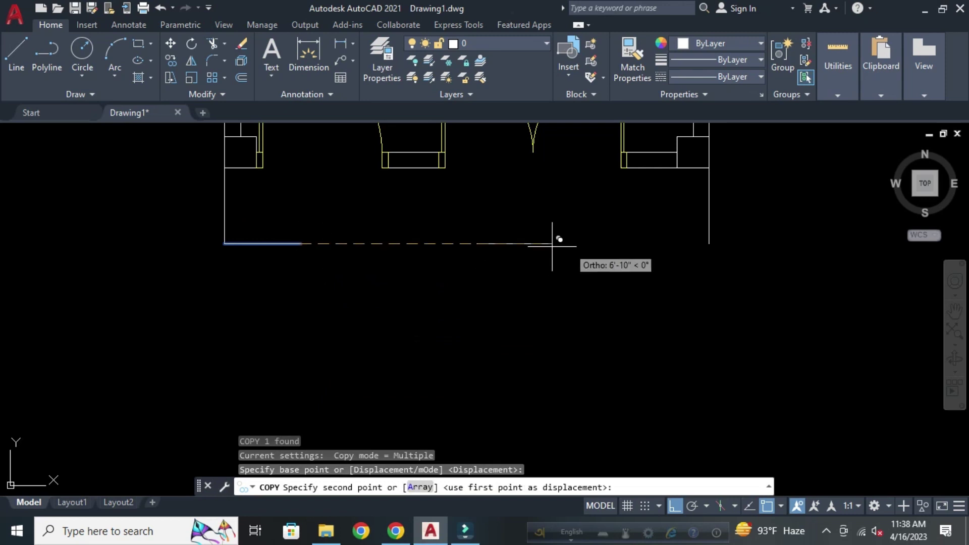
pyautogui.click(709, 244)
pyautogui.press('Escape')
pyautogui.scroll(-5, 590, 275)
pyautogui.scroll(4, 567, 266)
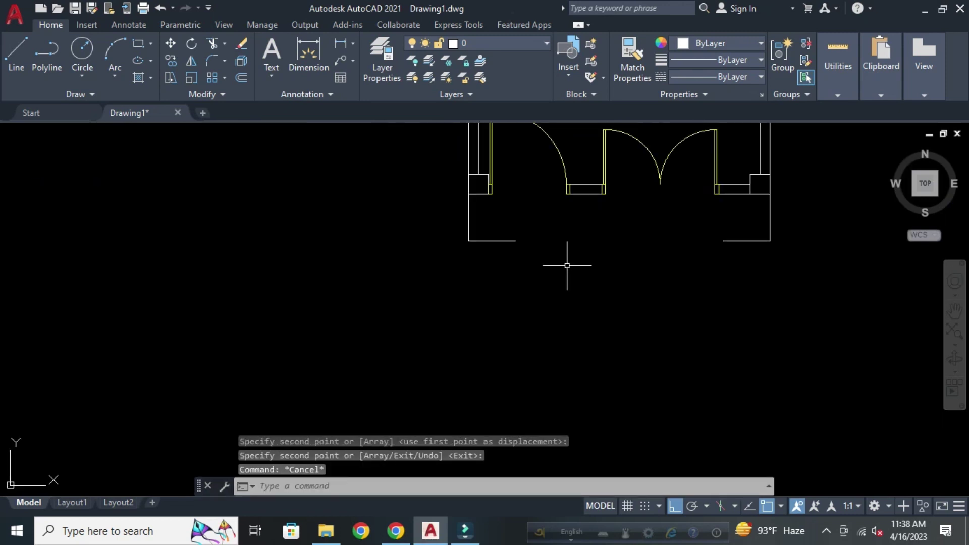
pyautogui.scroll(2, 566, 266)
pyautogui.press('Escape')
pyautogui.press('Escape')
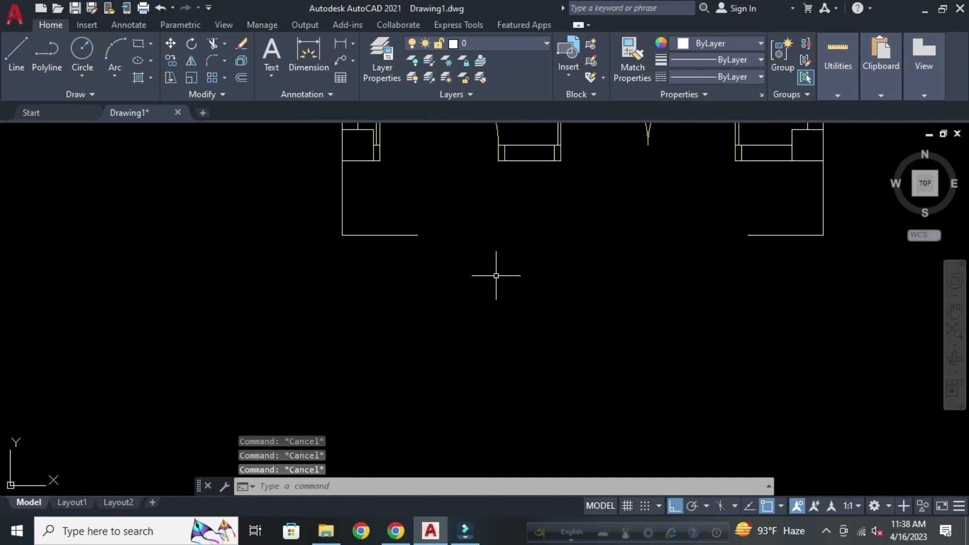
# Offset the door frame's bottom line 4' downward as a guide line.
pyautogui.write('o')
pyautogui.press('Return')
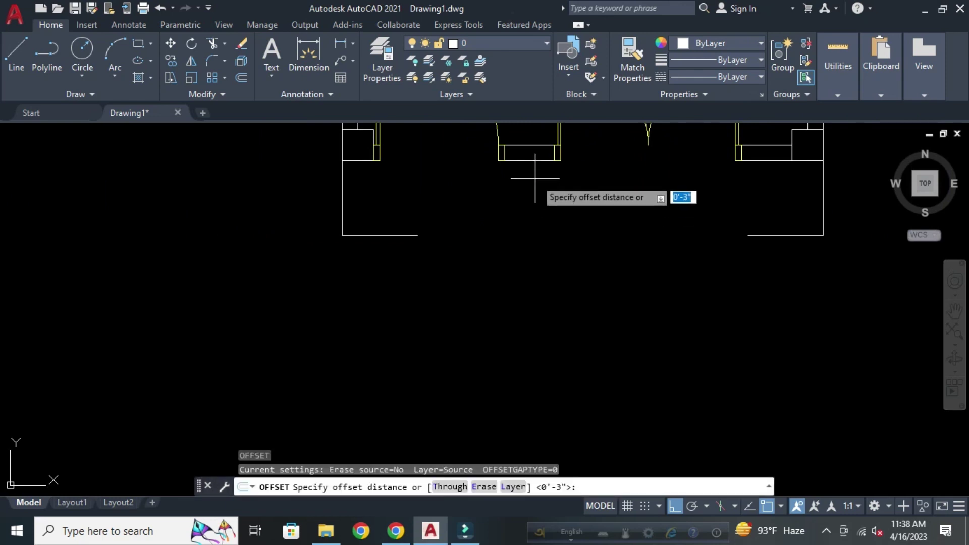
pyautogui.write('4')
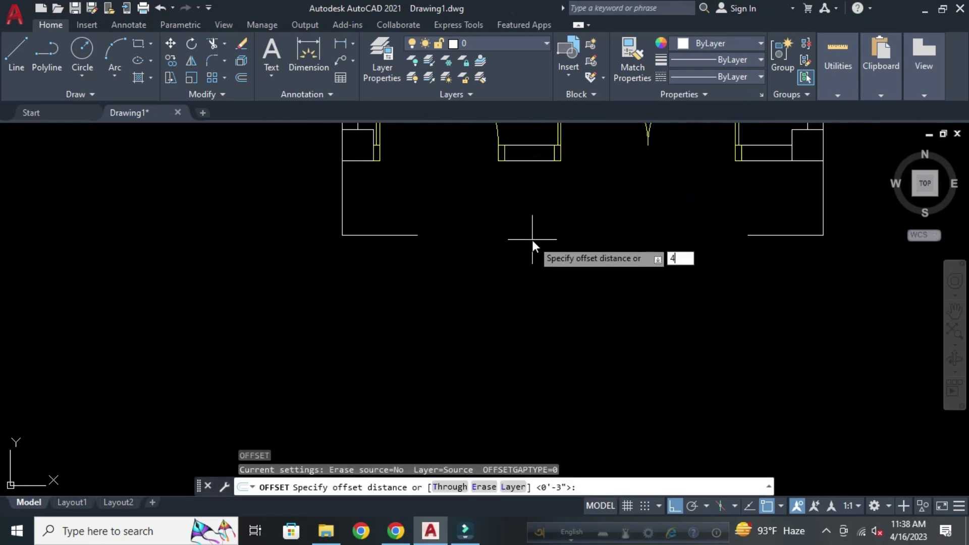
pyautogui.write("'")
pyautogui.press('Return')
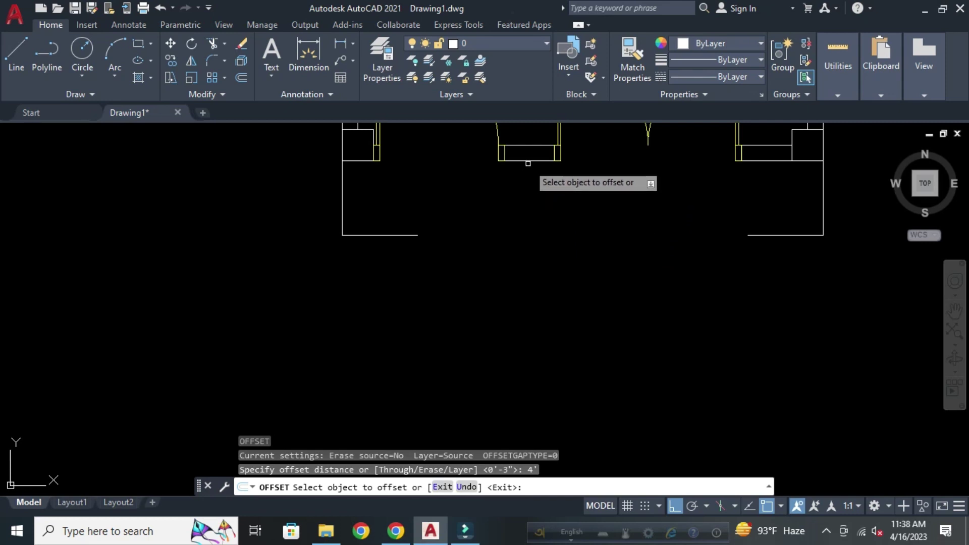
pyautogui.click(528, 161)
pyautogui.click(549, 328)
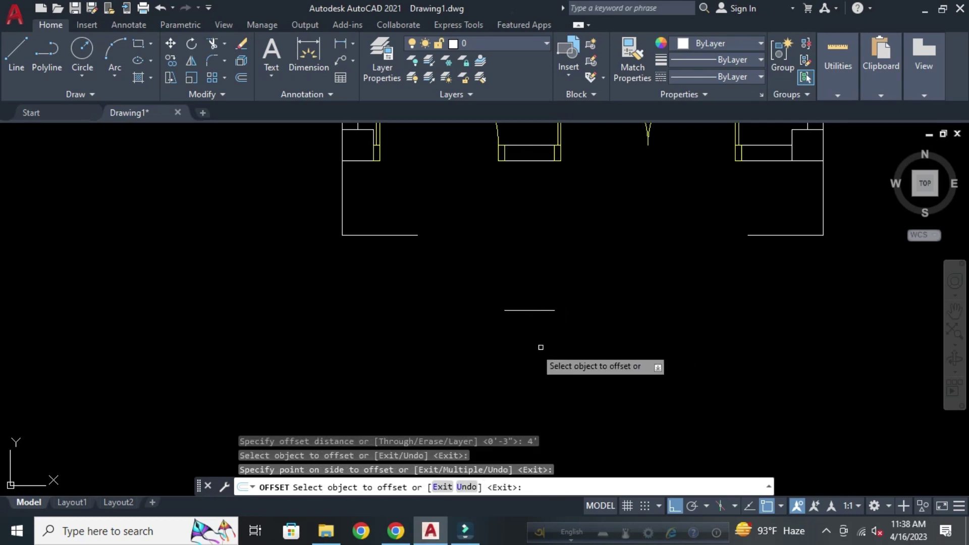
pyautogui.press('Escape')
pyautogui.press('Escape')
pyautogui.press('Escape')
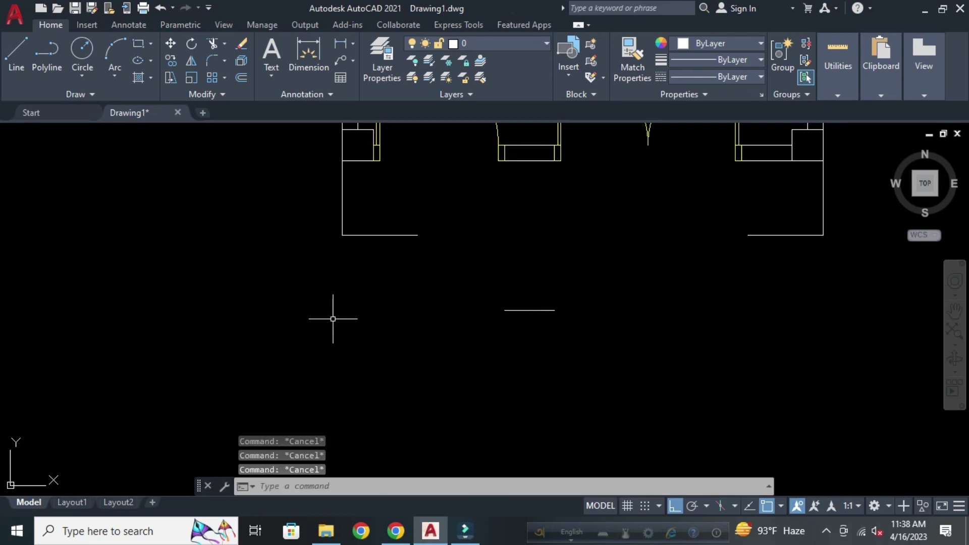
# Draw a three-point arc between the stub ends through the guide line's midpoint.
pyautogui.write('arc')
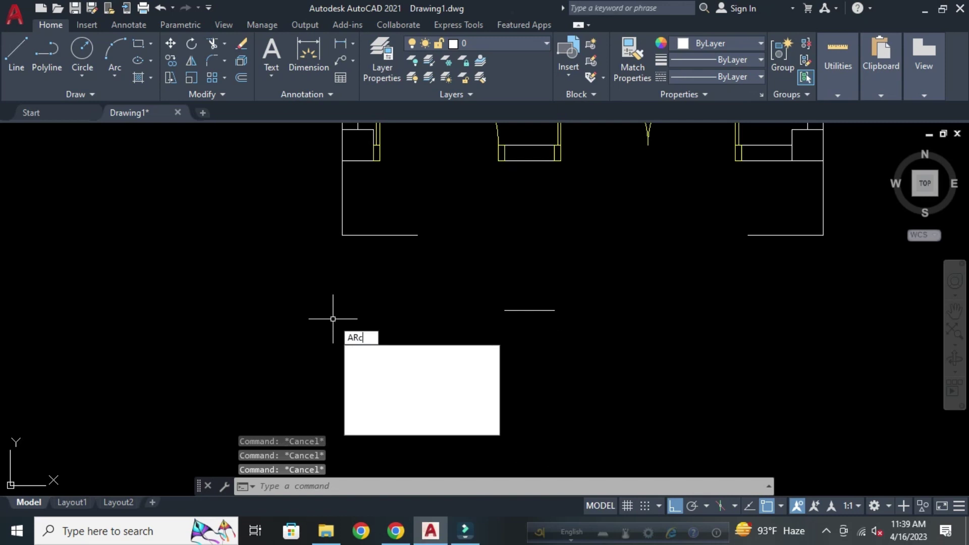
pyautogui.press('Return')
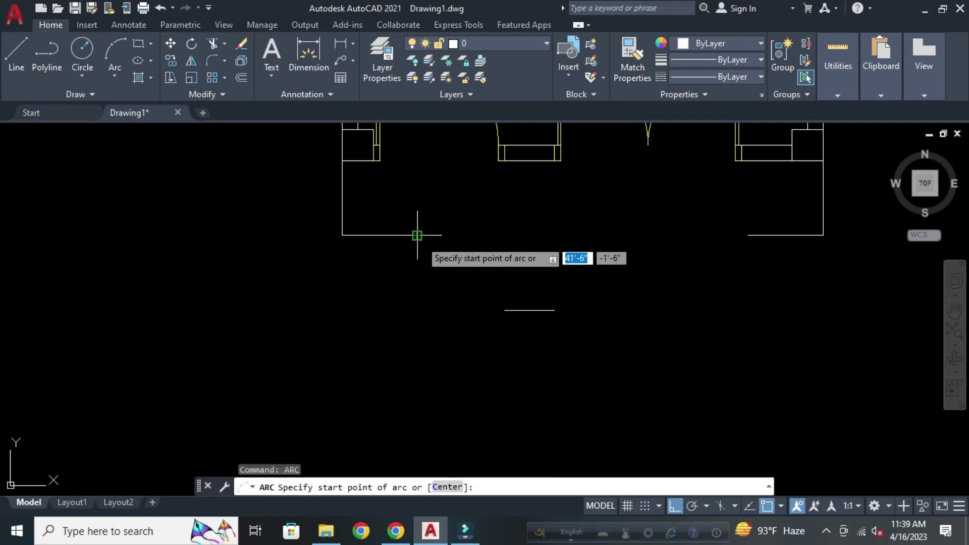
pyautogui.click(418, 235)
pyautogui.click(529, 310)
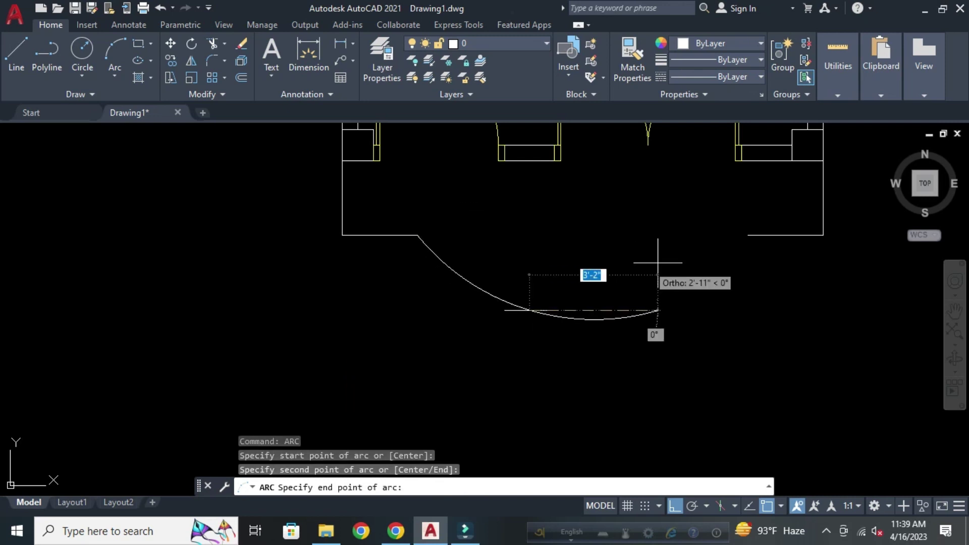
pyautogui.click(749, 235)
pyautogui.press('Return')
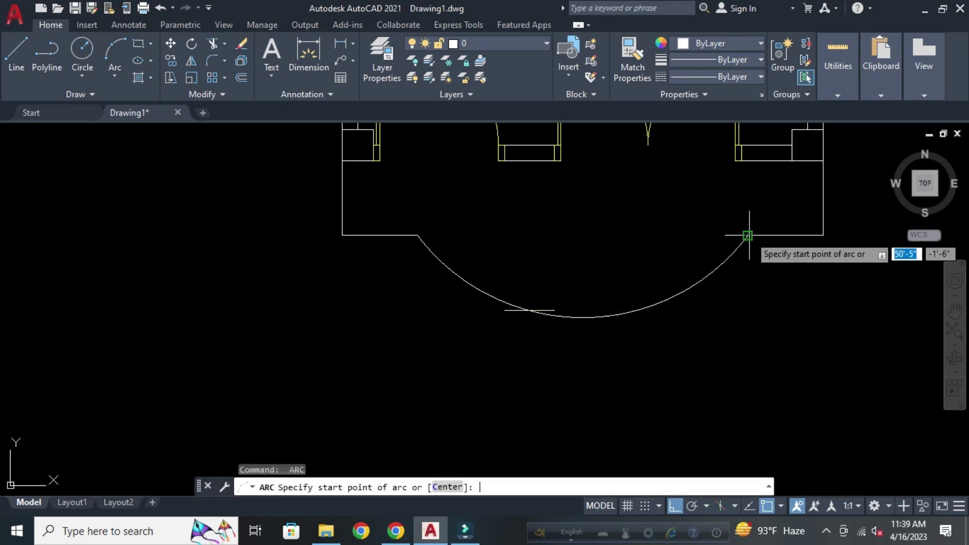
# Erase the 4' guide line below the arc.
pyautogui.scroll(5, 555, 320)
pyautogui.press('Escape')
pyautogui.press('Escape')
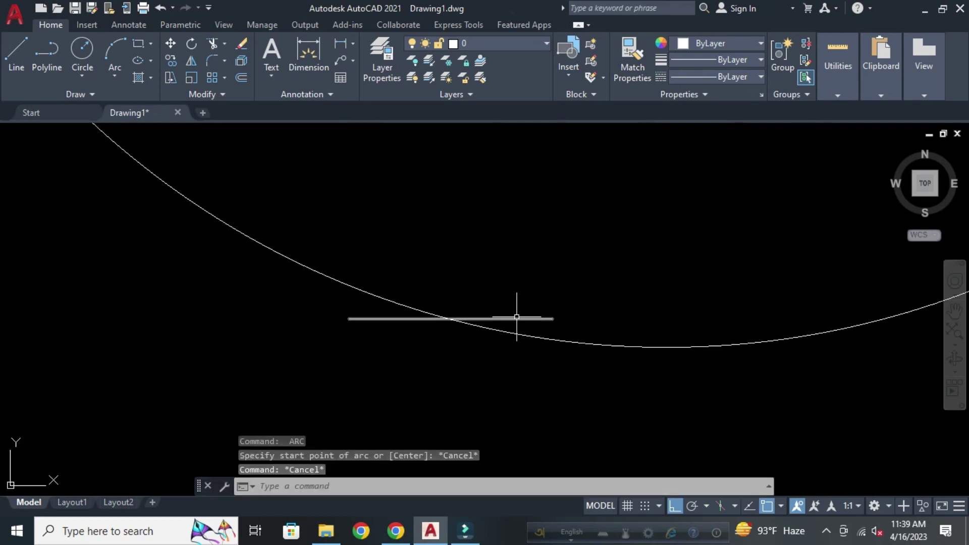
pyautogui.press('Escape')
pyautogui.press('Delete')
pyautogui.scroll(-5, 512, 320)
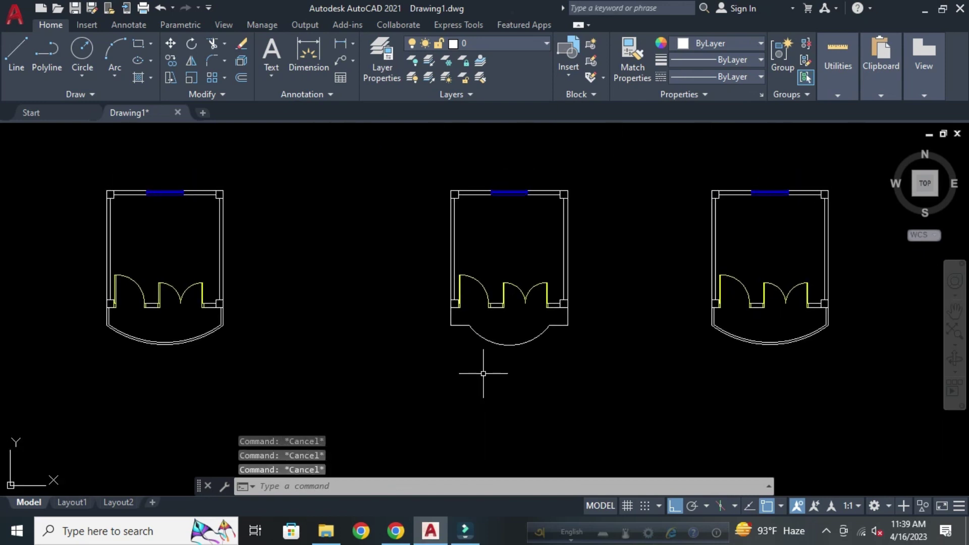
# Offset the front arc 3 units toward the inside of the room.
pyautogui.write('oi')
pyautogui.press('BackSpace')
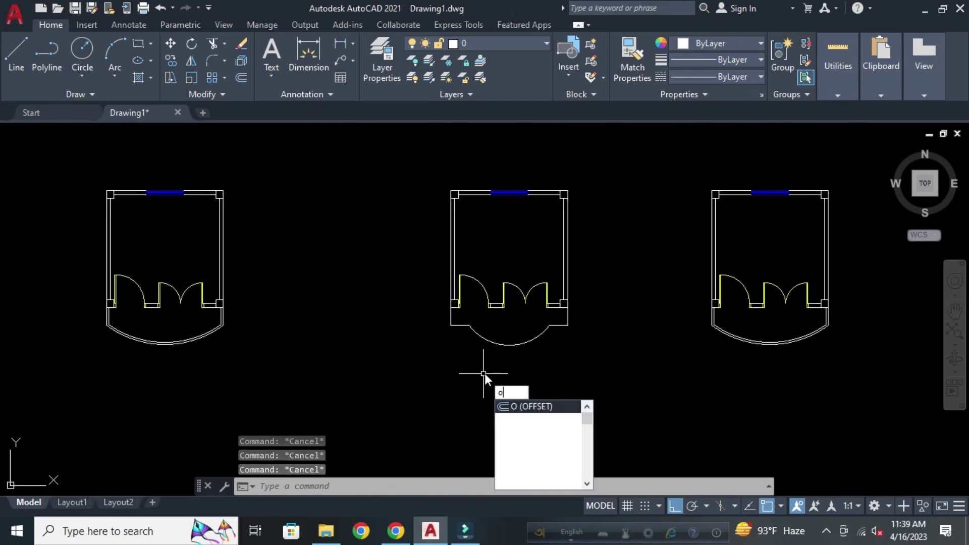
pyautogui.press('Return')
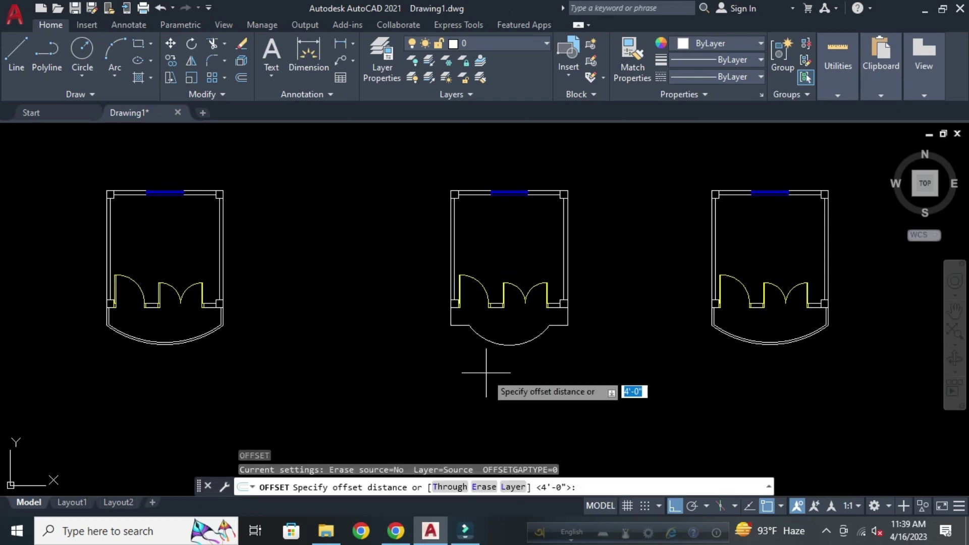
pyautogui.press('Return')
pyautogui.click(503, 345)
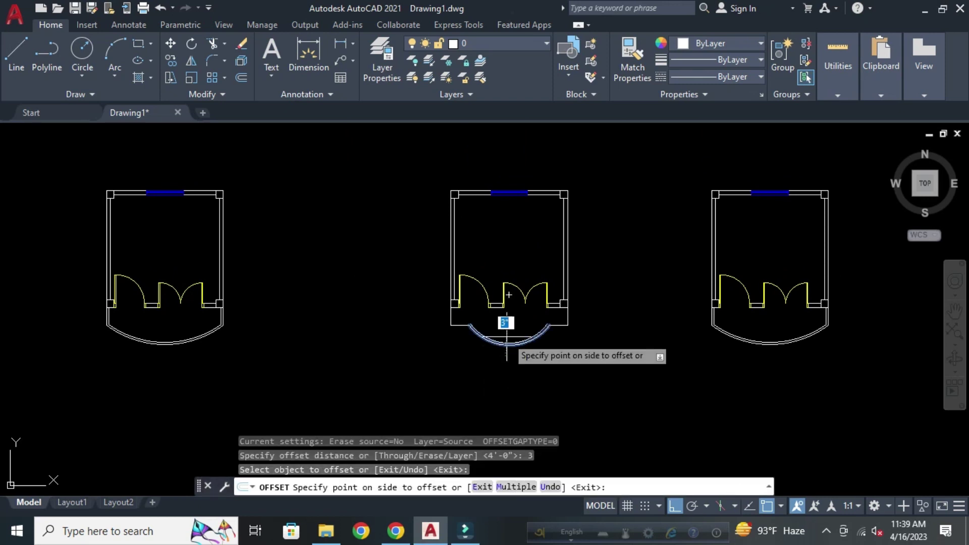
pyautogui.click(468, 330)
pyautogui.scroll(5, 468, 330)
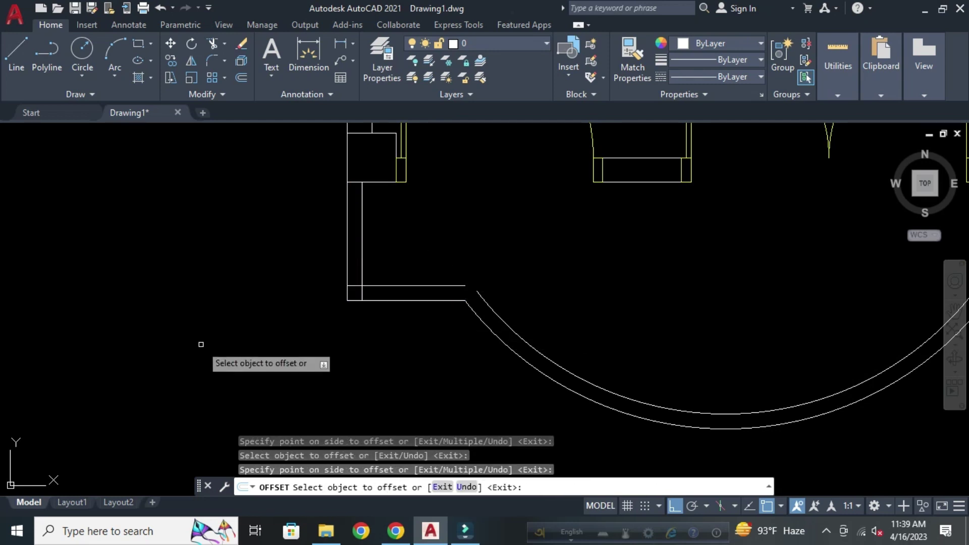
pyautogui.scroll(-4, 202, 339)
pyautogui.scroll(3, 472, 331)
pyautogui.scroll(3, 504, 295)
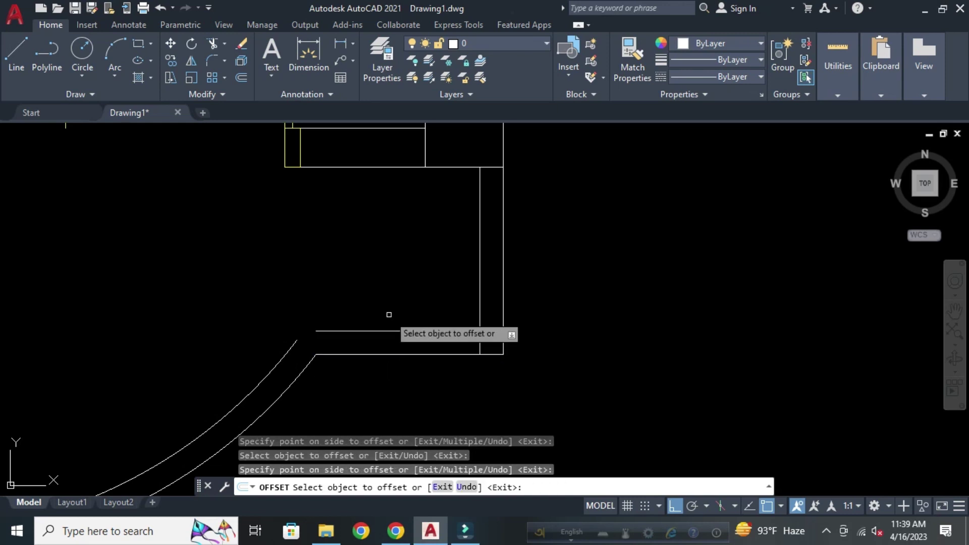
pyautogui.scroll(-4, 461, 354)
pyautogui.press('Escape')
pyautogui.press('Escape')
pyautogui.press('Escape')
pyautogui.press('Escape')
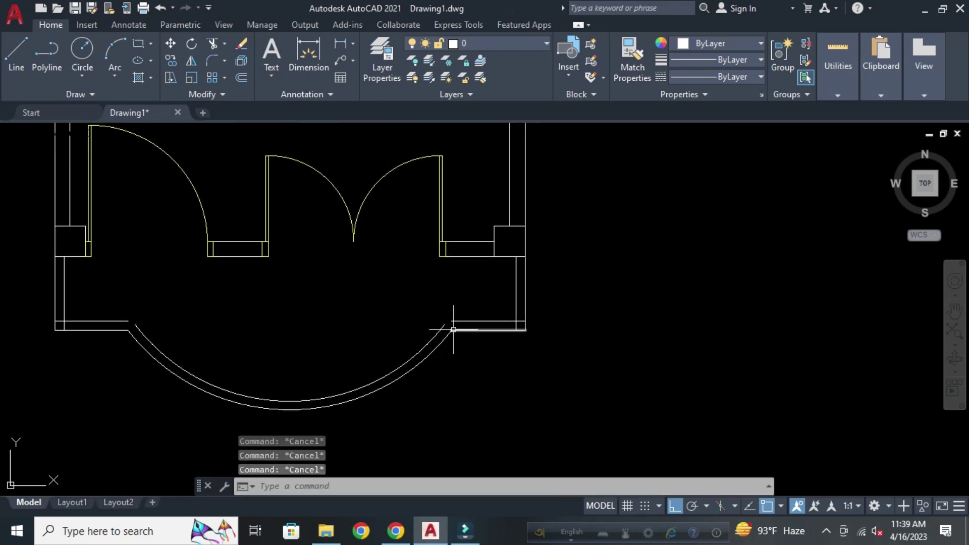
pyautogui.scroll(6, 463, 337)
pyautogui.moveTo(463, 337); pyautogui.dragTo(468, 309, button='middle')
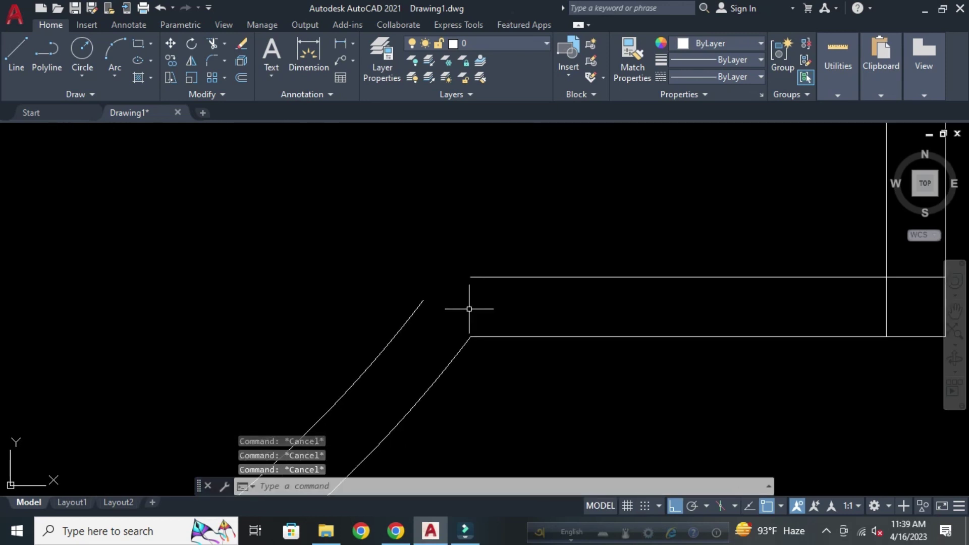
# Join the inner arc to the stub line at the first front corner with a zero-radius fillet.
pyautogui.write('f')
pyautogui.press('Return')
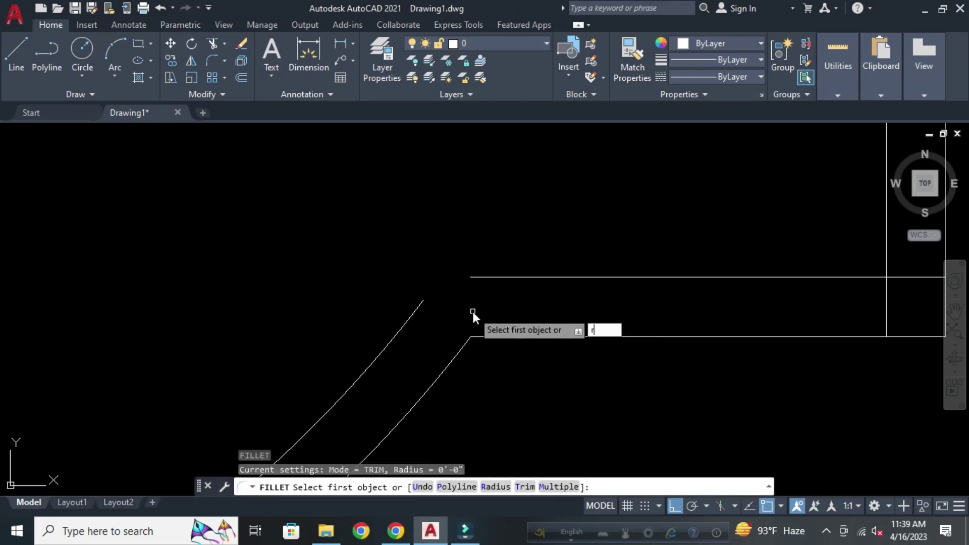
pyautogui.write('r')
pyautogui.press('Return')
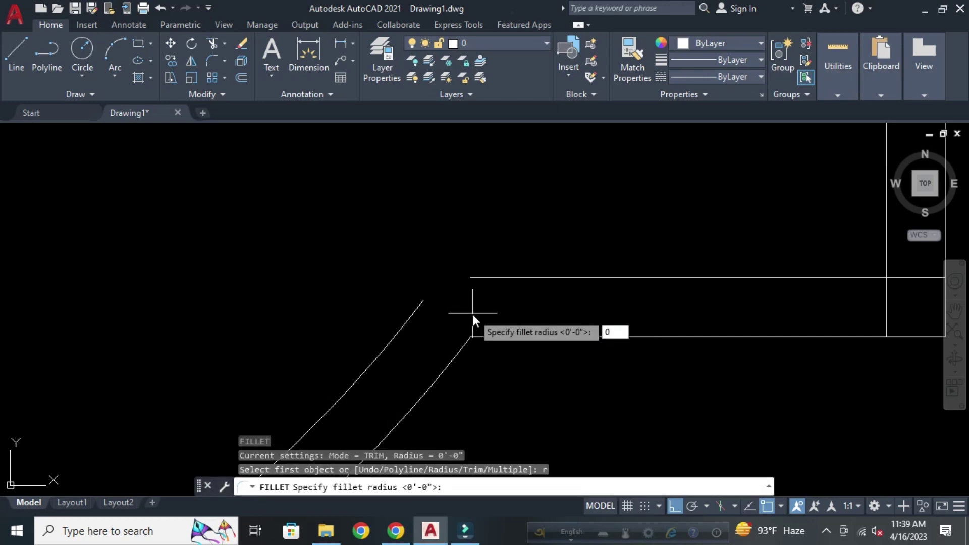
pyautogui.press('Return')
pyautogui.click(409, 321)
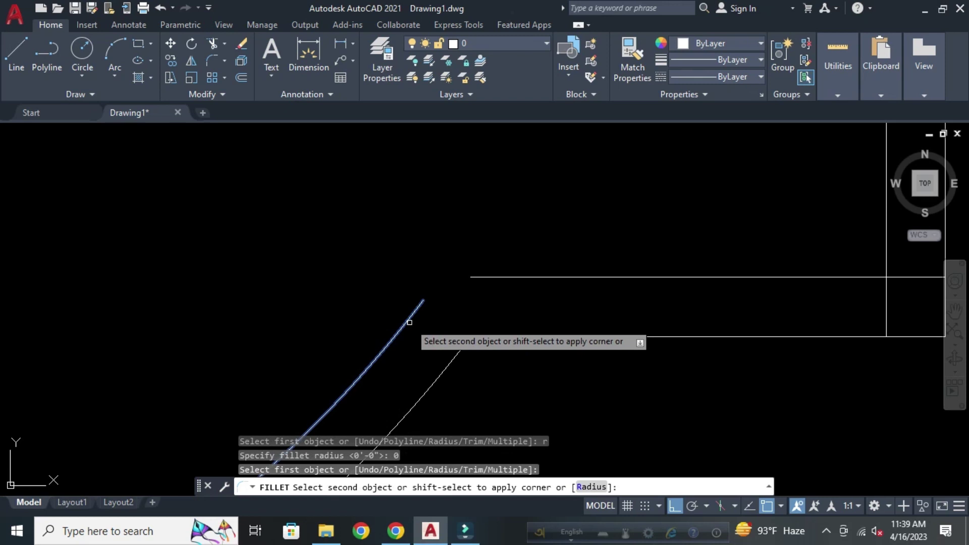
pyautogui.click(496, 277)
pyautogui.scroll(-5, 675, 294)
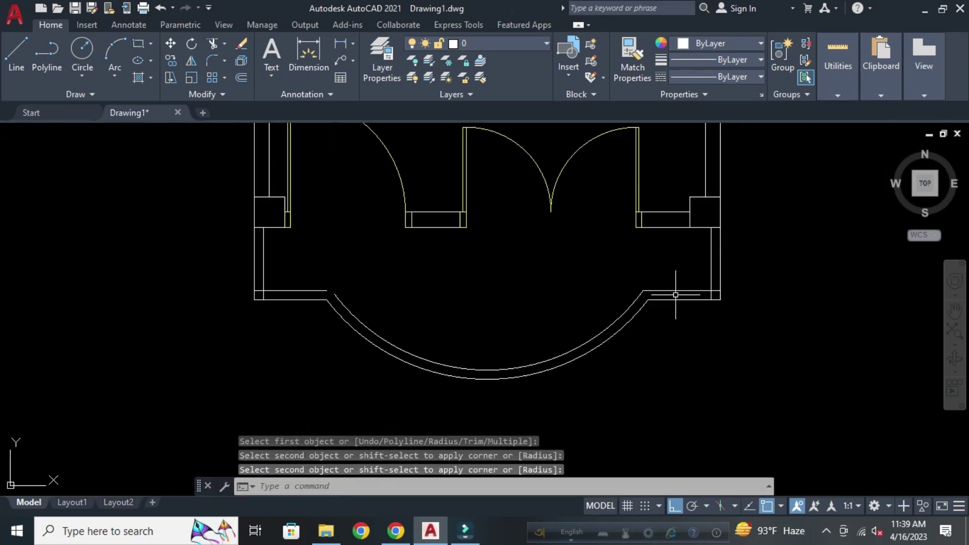
pyautogui.scroll(5, 346, 314)
# Join the arc and stub line at the other front corner with another zero-radius fillet.
pyautogui.press('Return')
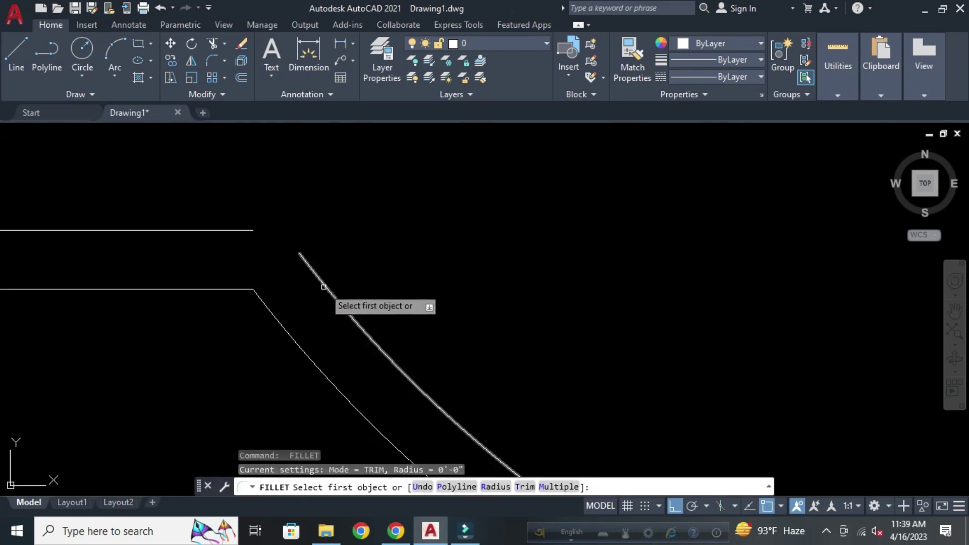
pyautogui.click(328, 283)
pyautogui.click(223, 230)
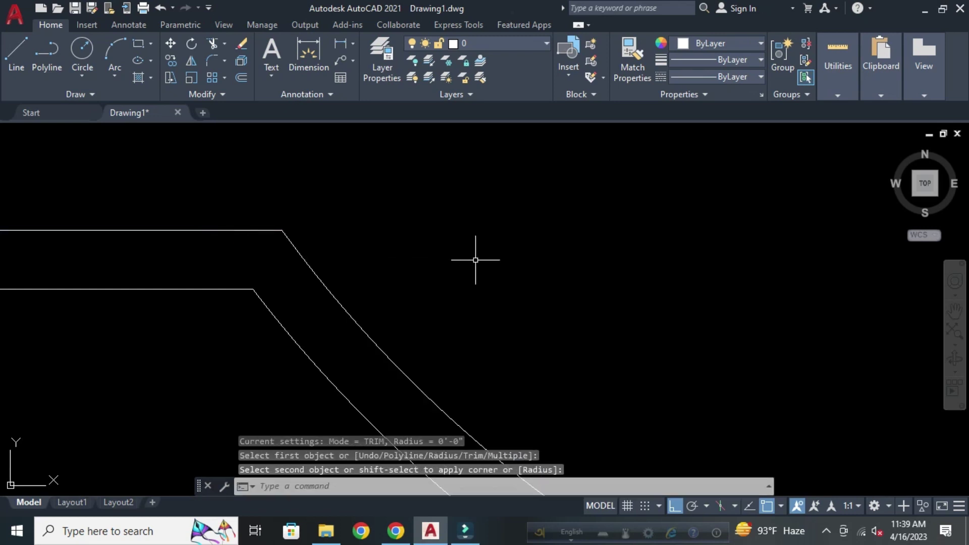
pyautogui.press('Return')
pyautogui.scroll(-5, 383, 308)
pyautogui.scroll(5, 382, 308)
pyautogui.press('Escape')
pyautogui.press('Escape')
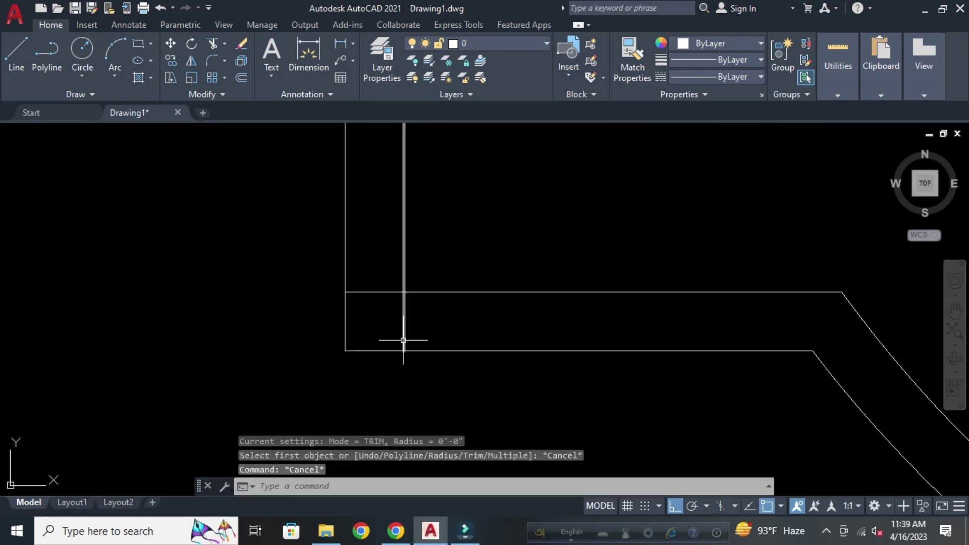
pyautogui.press('Escape')
pyautogui.press('Escape')
# Trim the overlapping wall lines at the front corner using a fence across them.
pyautogui.press('Return')
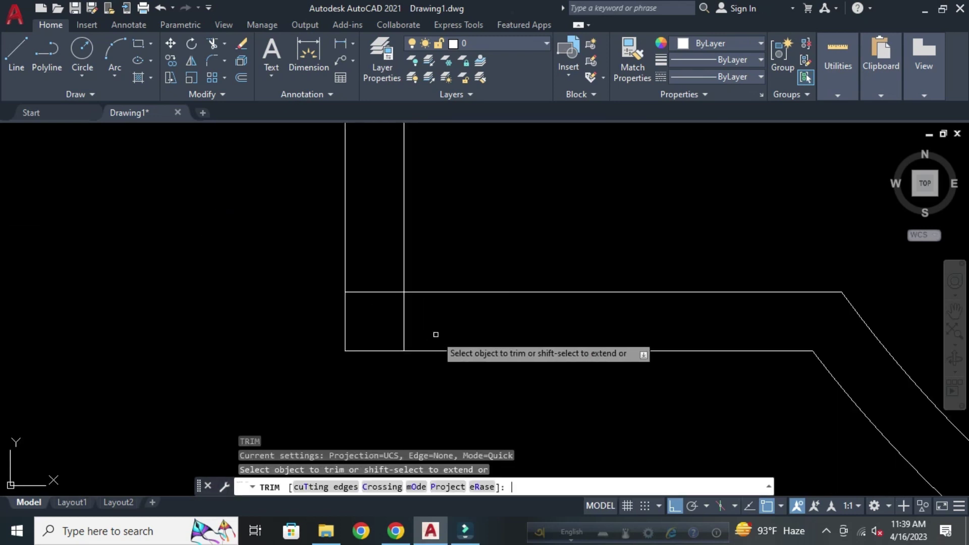
pyautogui.click(309, 305)
pyautogui.press('Return')
pyautogui.scroll(-3, 444, 313)
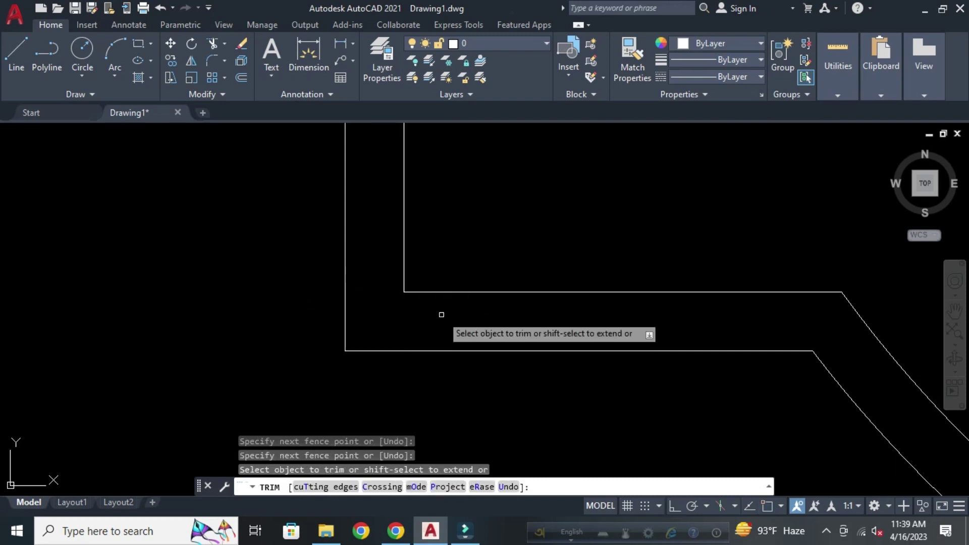
pyautogui.scroll(-3, 326, 338)
pyautogui.scroll(-2, 452, 331)
pyautogui.scroll(3, 609, 320)
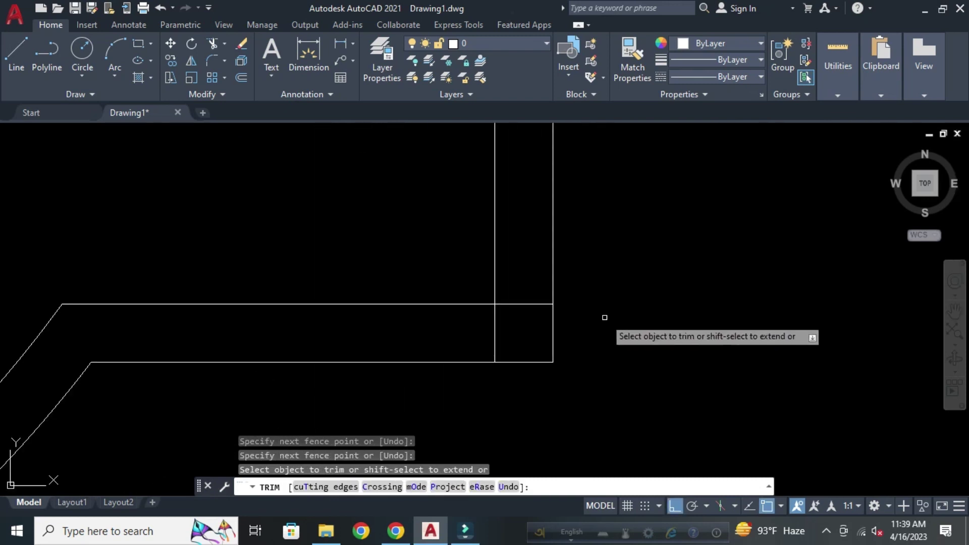
pyautogui.click(527, 279)
pyautogui.click(469, 328)
pyautogui.press('Return')
pyautogui.scroll(-3, 544, 349)
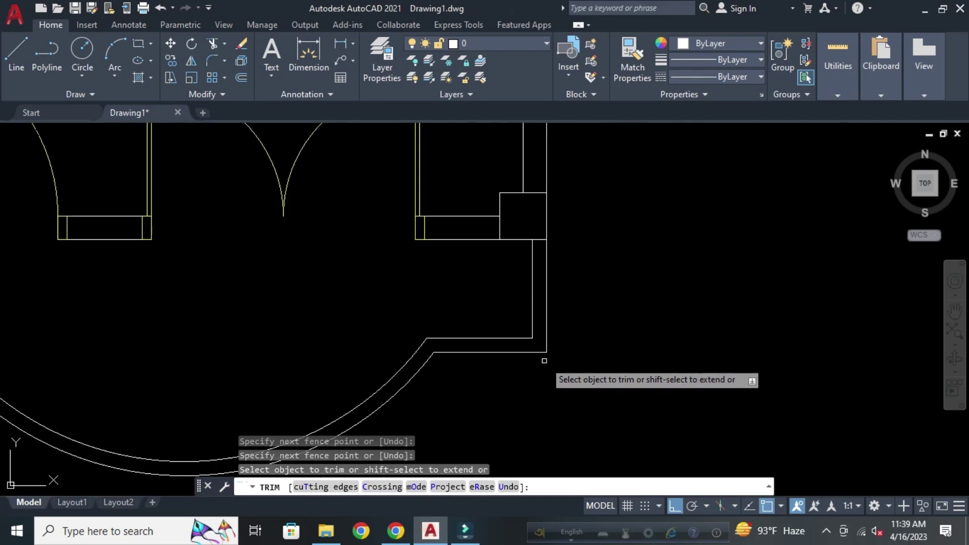
pyautogui.scroll(-2, 541, 363)
pyautogui.scroll(-2, 531, 389)
pyautogui.scroll(-2, 529, 400)
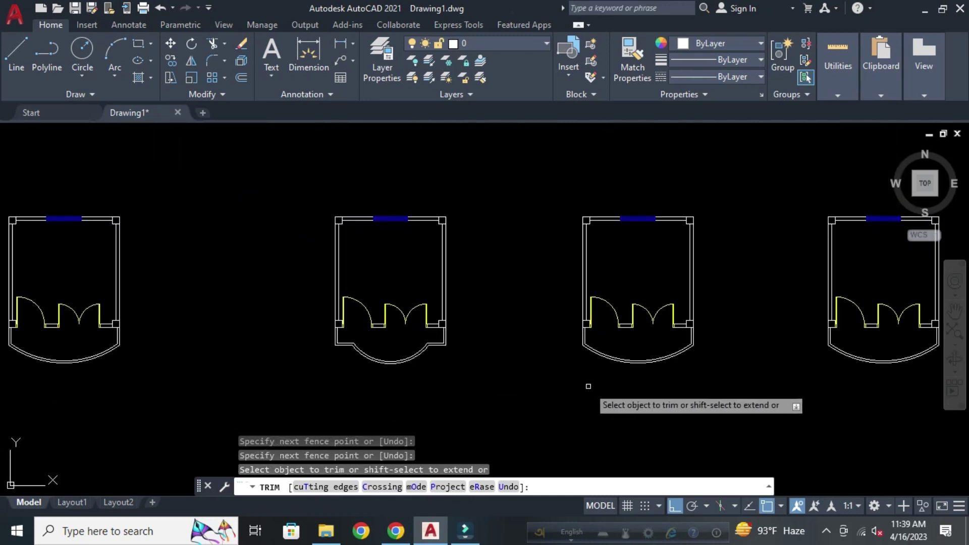
pyautogui.scroll(2, 320, 367)
pyautogui.scroll(4, 346, 339)
pyautogui.scroll(2, 406, 259)
# Erase the middle unit's two curved front arcs and its inner side wall lines.
pyautogui.press('Escape')
pyautogui.press('Escape')
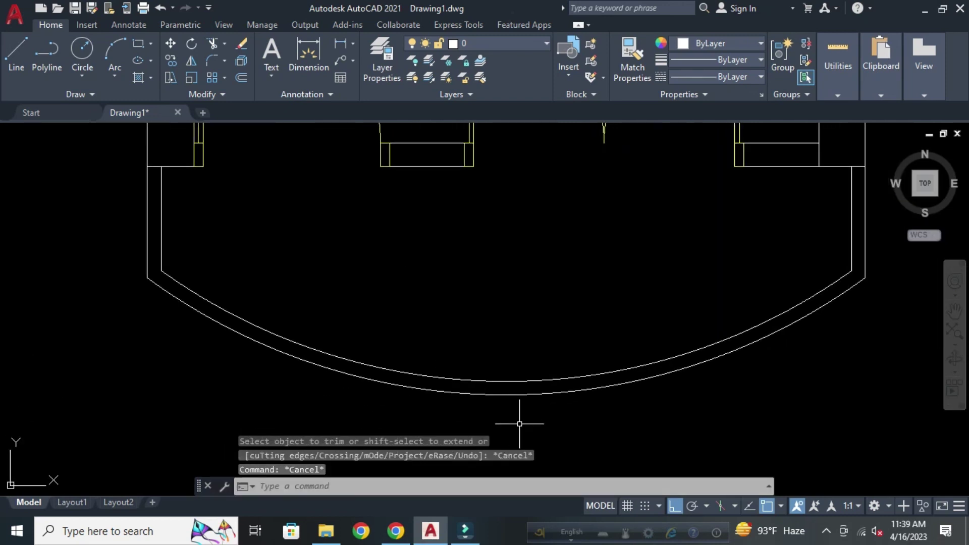
pyautogui.moveTo(518, 425); pyautogui.dragTo(407, 325)
pyautogui.press('Delete')
pyautogui.click(190, 296)
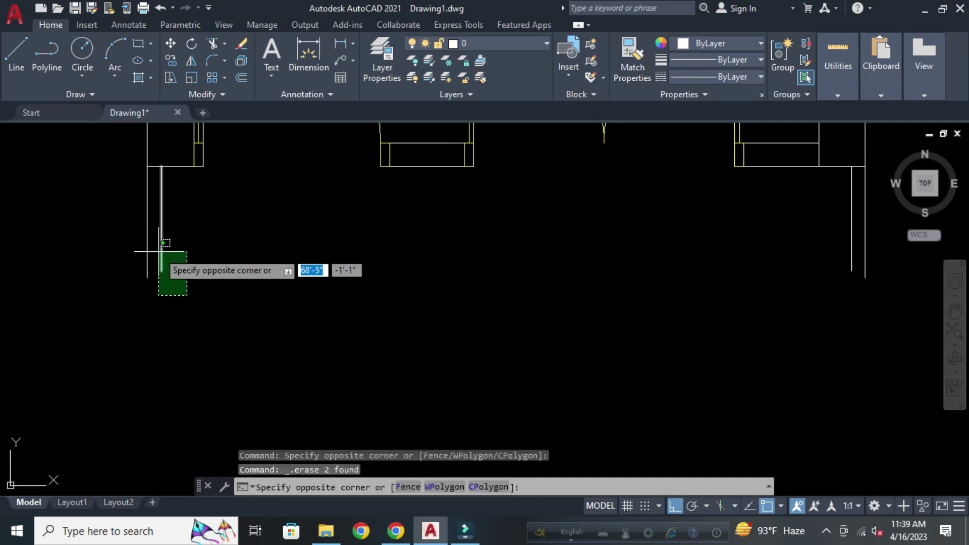
pyautogui.click(160, 254)
pyautogui.press('Delete')
pyautogui.scroll(-3, 224, 295)
pyautogui.scroll(5, 483, 295)
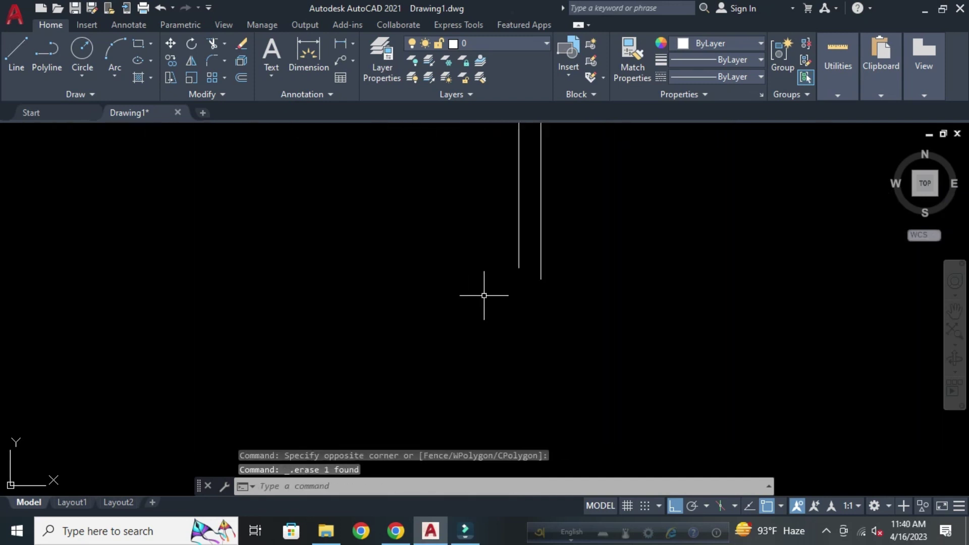
pyautogui.click(527, 275)
pyautogui.click(493, 244)
pyautogui.press('Delete')
pyautogui.scroll(-4, 348, 375)
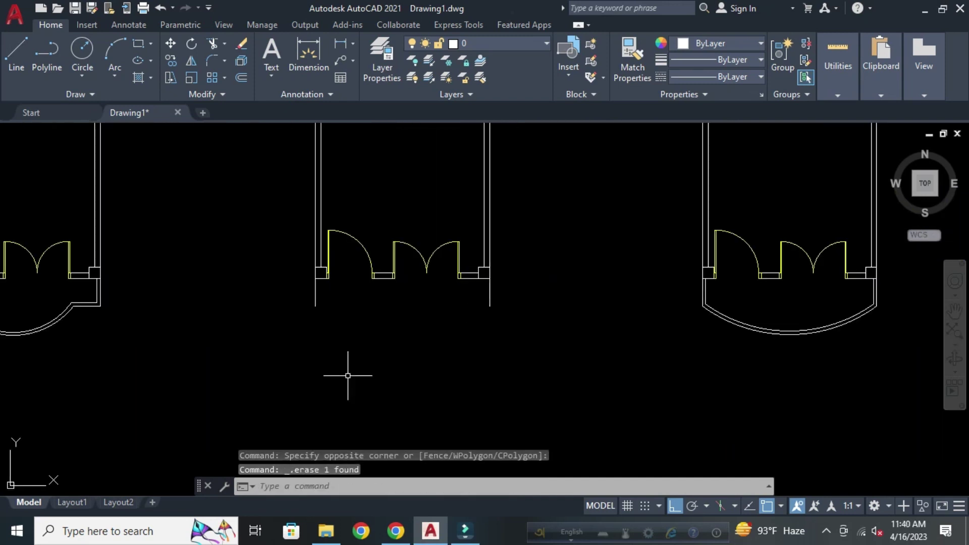
pyautogui.scroll(3, 350, 343)
pyautogui.press('Escape')
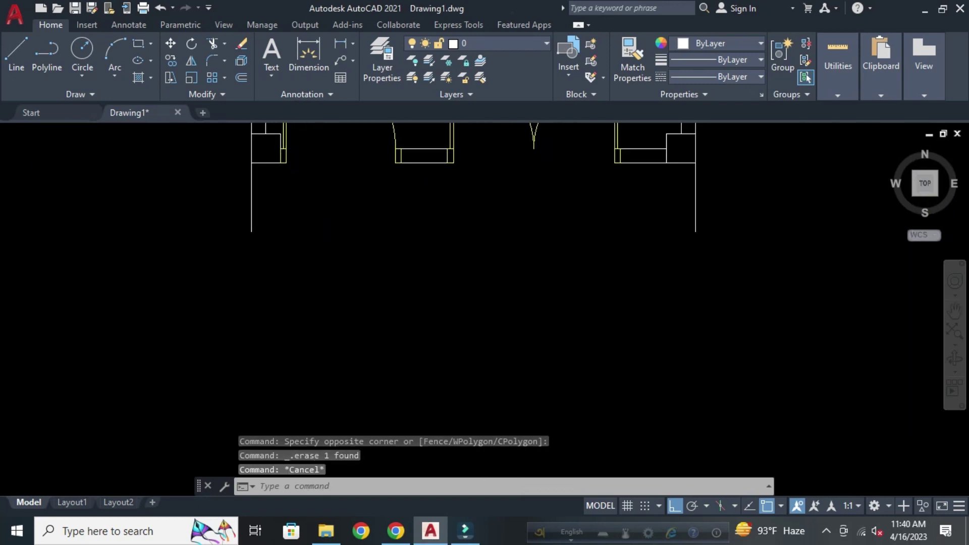
pyautogui.press('Escape')
pyautogui.scroll(-1, 391, 375)
pyautogui.write('O')
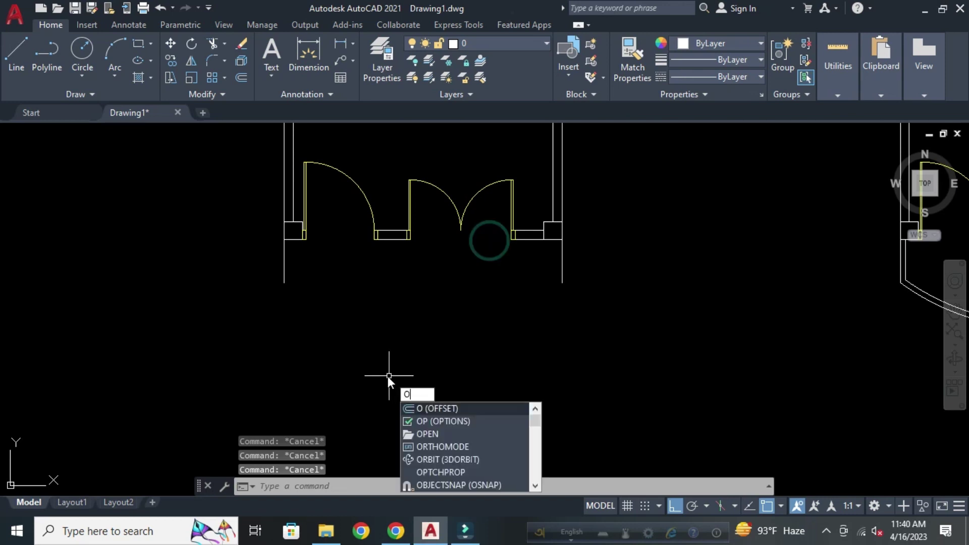
# Offset the line under the doors 4' downward to form the bay's front.
pyautogui.press('Return')
pyautogui.write("4'")
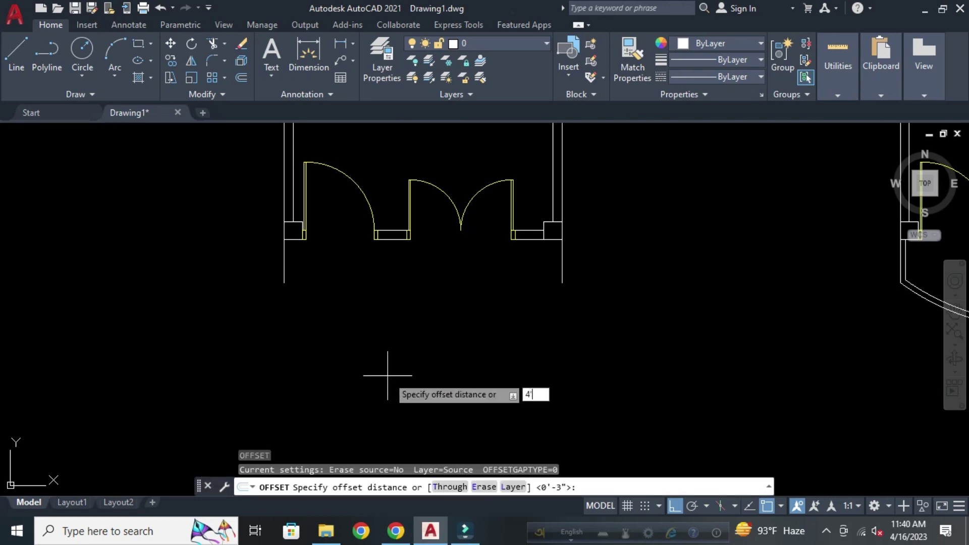
pyautogui.press('Return')
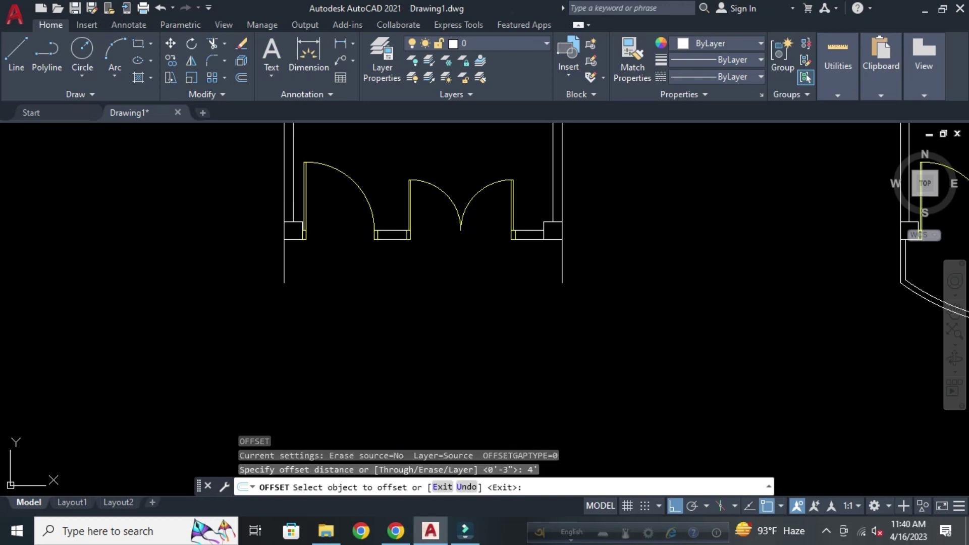
pyautogui.click(391, 239)
pyautogui.click(396, 343)
pyautogui.press('Escape')
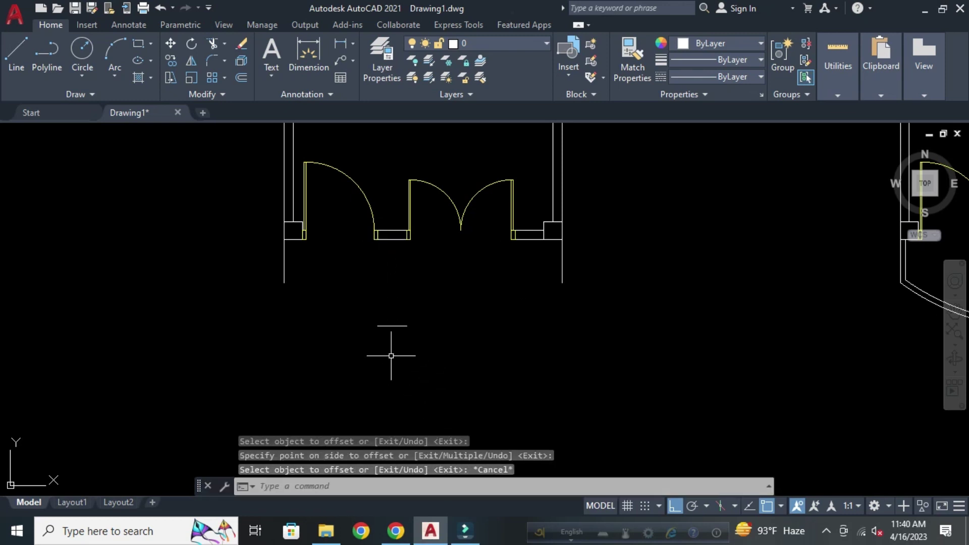
pyautogui.scroll(2, 391, 355)
pyautogui.scroll(4, 378, 320)
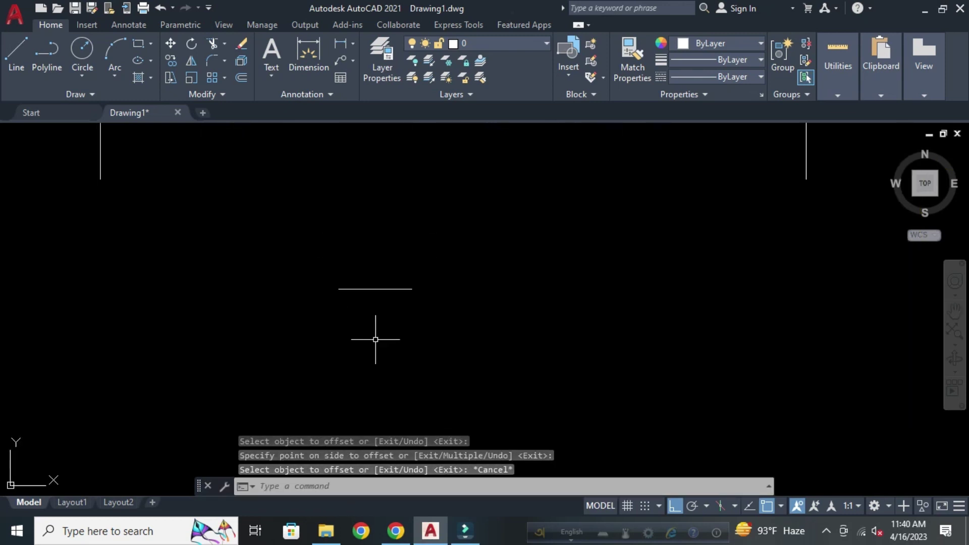
pyautogui.press('Escape')
pyautogui.press('Escape')
pyautogui.press('Escape')
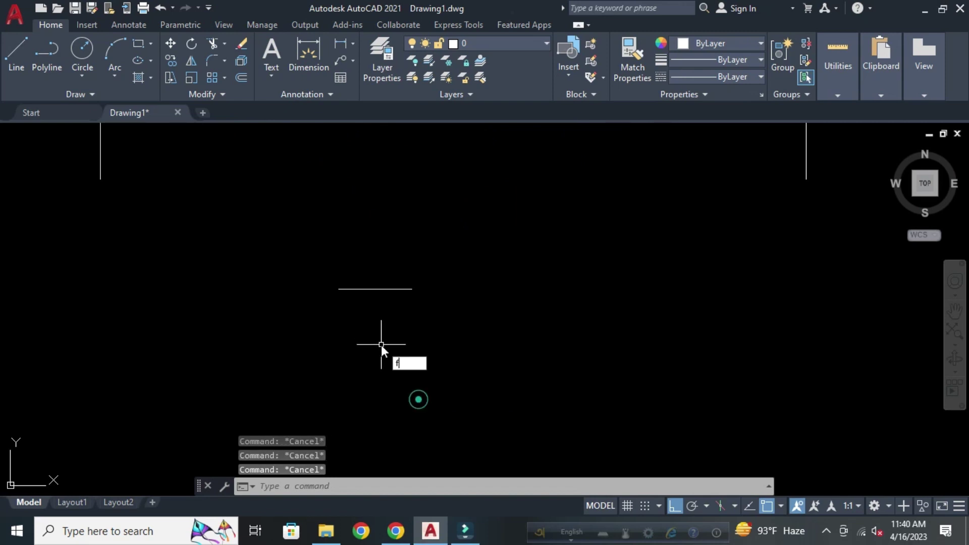
# Fillet the new line to the left and right walls at radius 0, closing the rectangle.
pyautogui.press('Return')
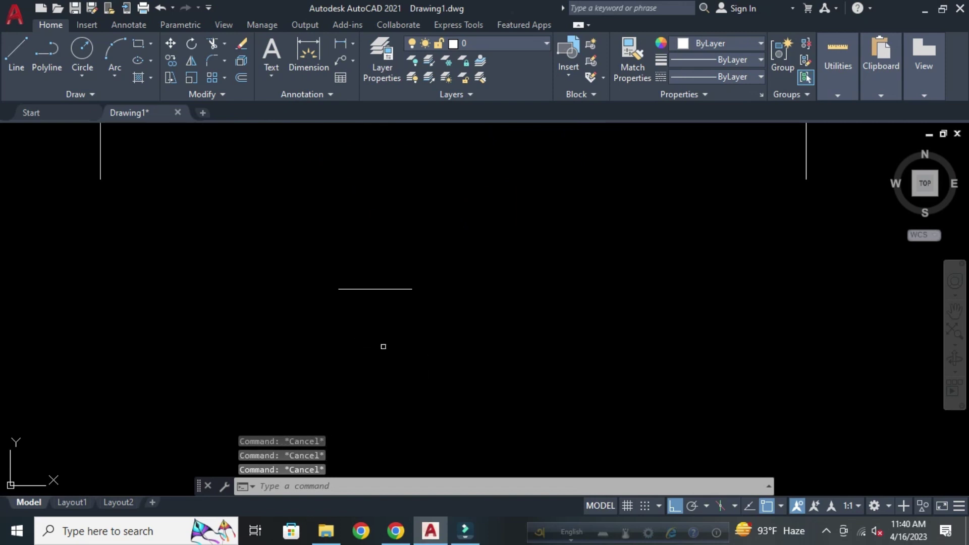
pyautogui.write('r')
pyautogui.press('Return')
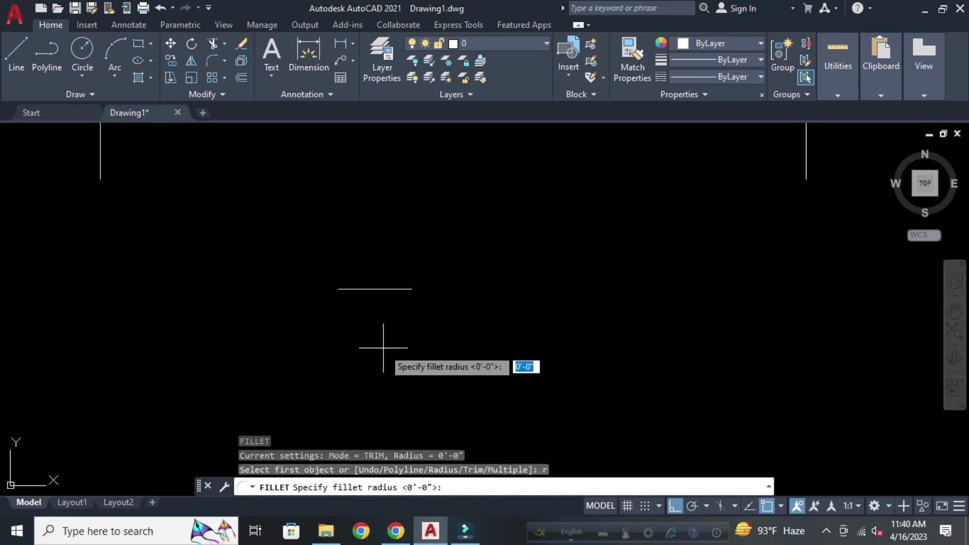
pyautogui.write('0')
pyautogui.press('Return')
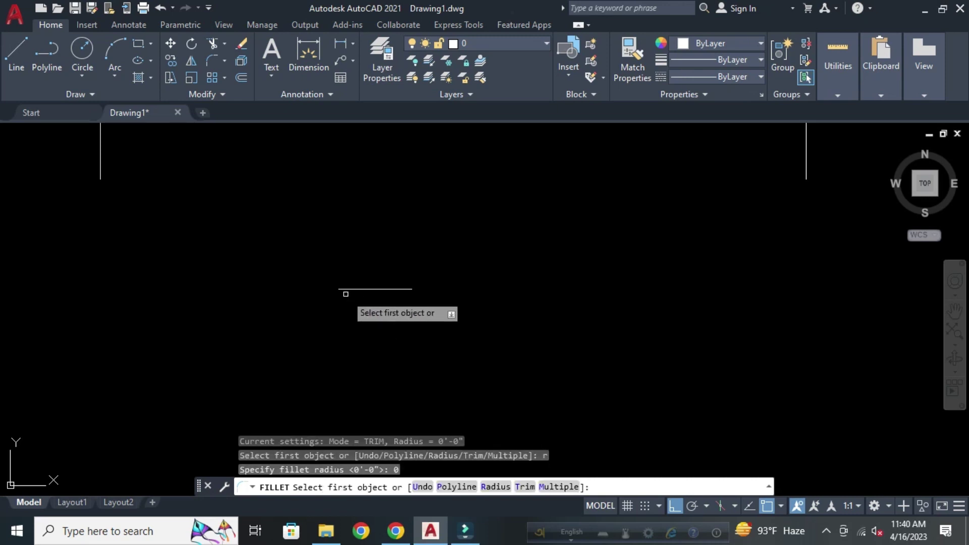
pyautogui.click(336, 289)
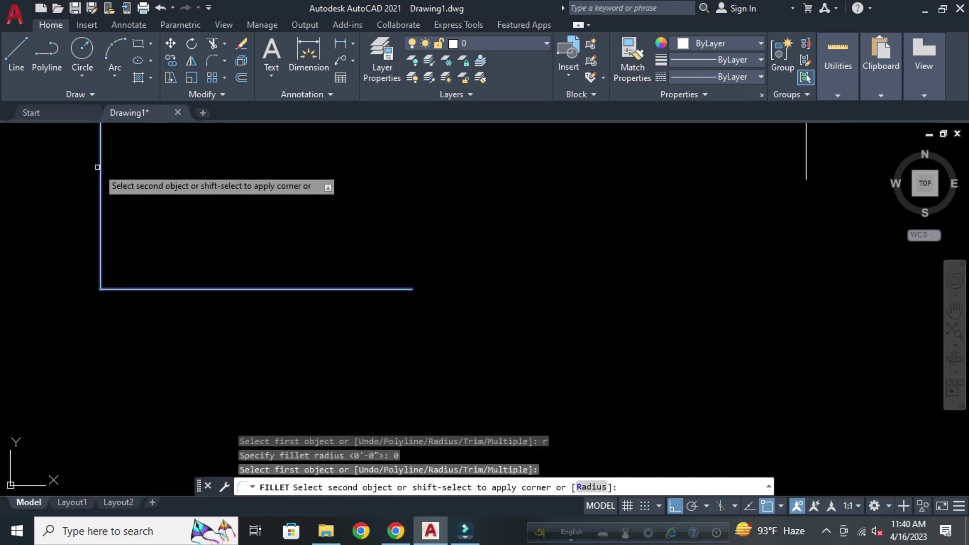
pyautogui.click(100, 227)
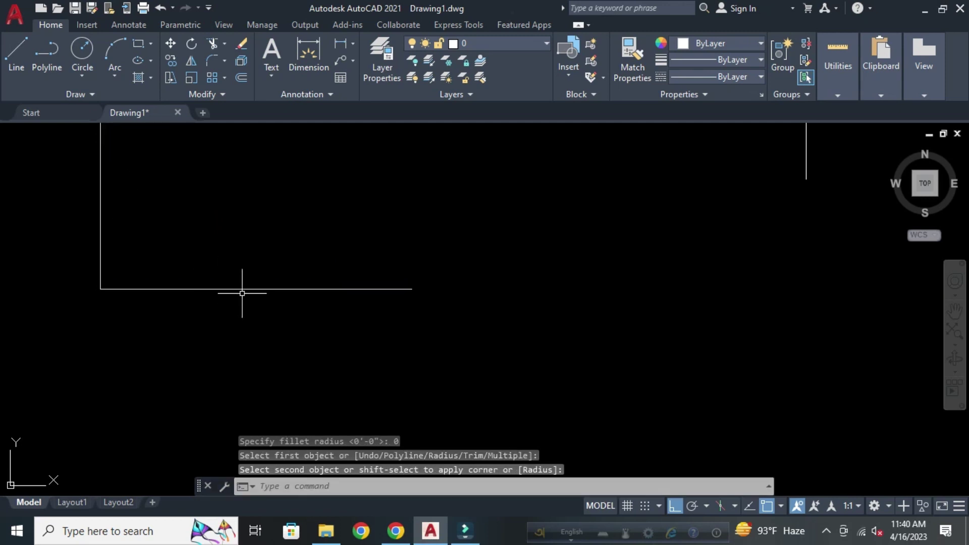
pyautogui.press('Return')
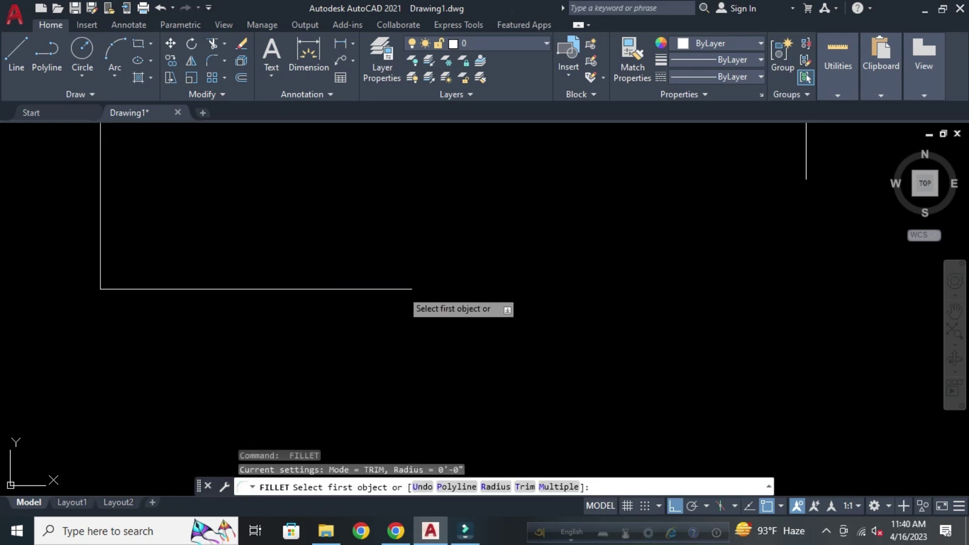
pyautogui.click(401, 289)
pyautogui.click(803, 160)
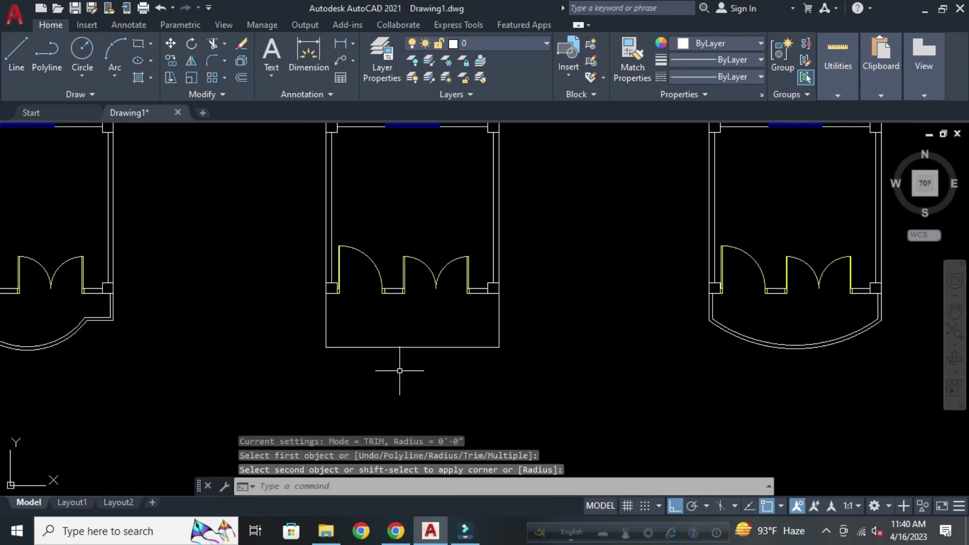
pyautogui.press('Escape')
pyautogui.press('Escape')
pyautogui.press('Escape')
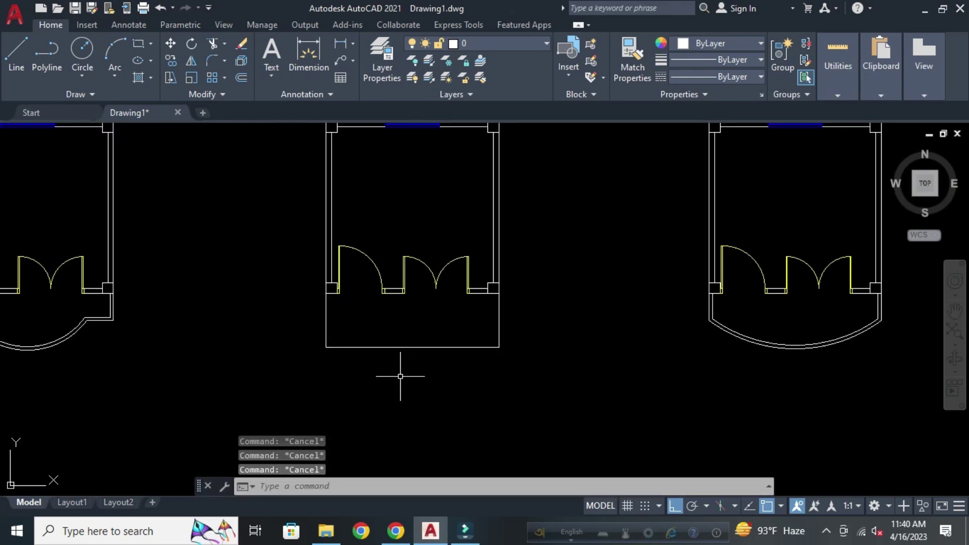
# Offset the bay's bottom, left and right walls 3 inward to create inner wall lines.
pyautogui.write('o')
pyautogui.press('Return')
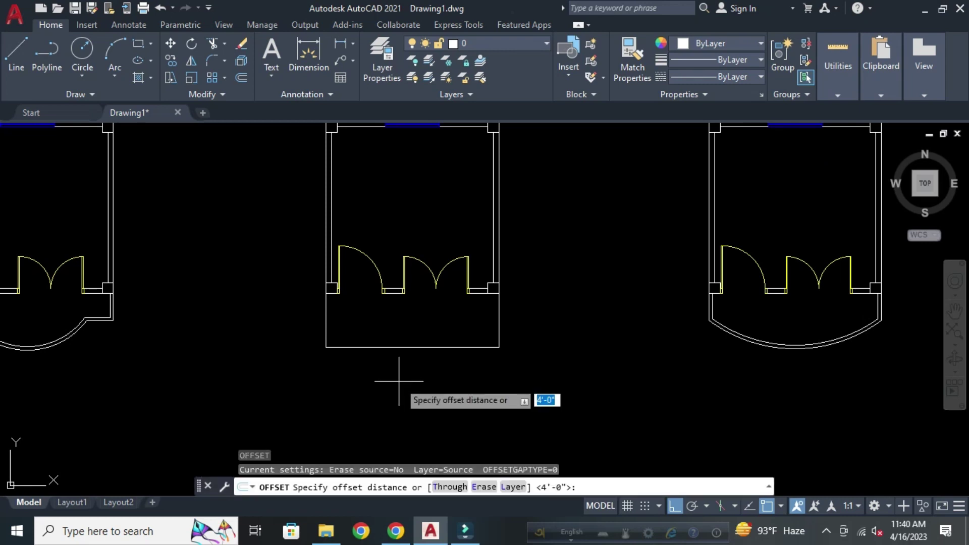
pyautogui.write('3')
pyautogui.press('Return')
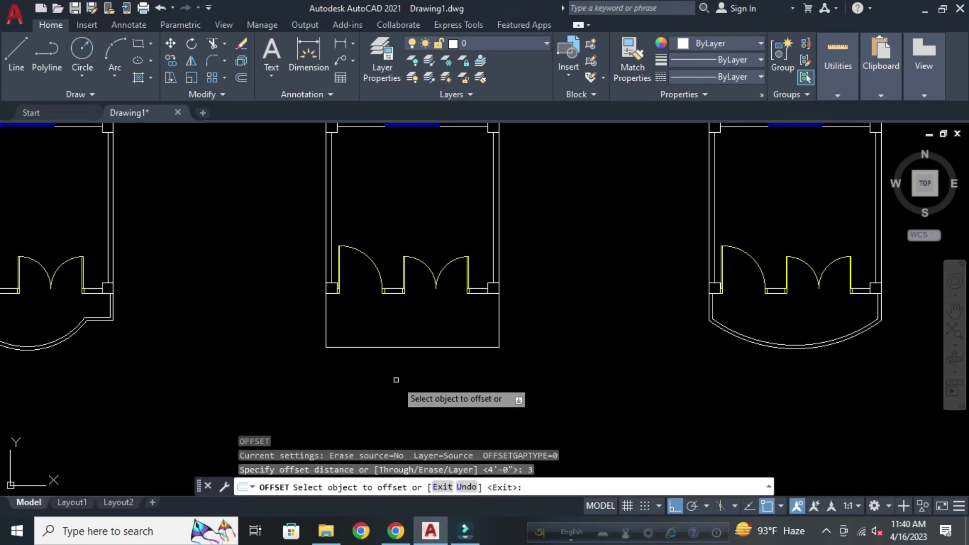
pyautogui.click(393, 348)
pyautogui.click(389, 303)
pyautogui.click(325, 325)
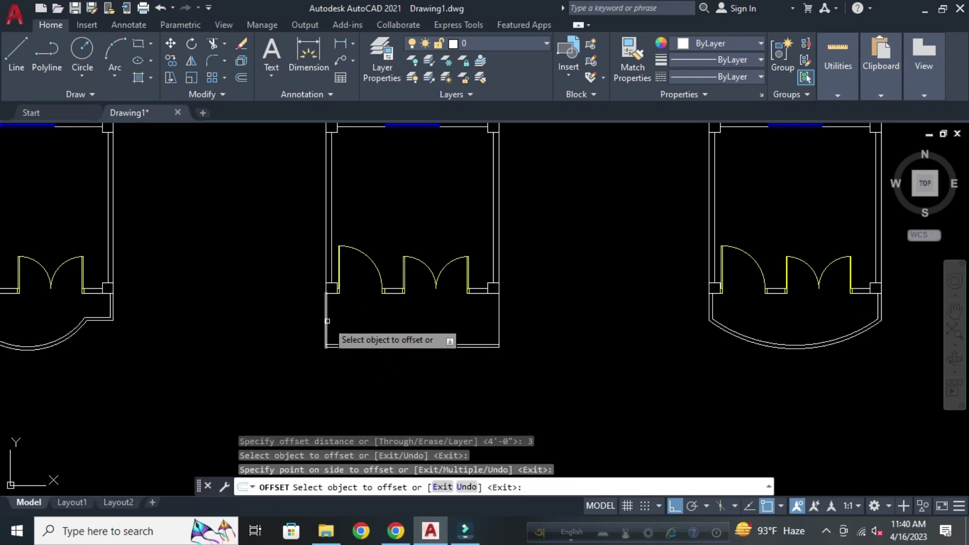
pyautogui.click(436, 319)
pyautogui.click(498, 315)
pyautogui.click(480, 328)
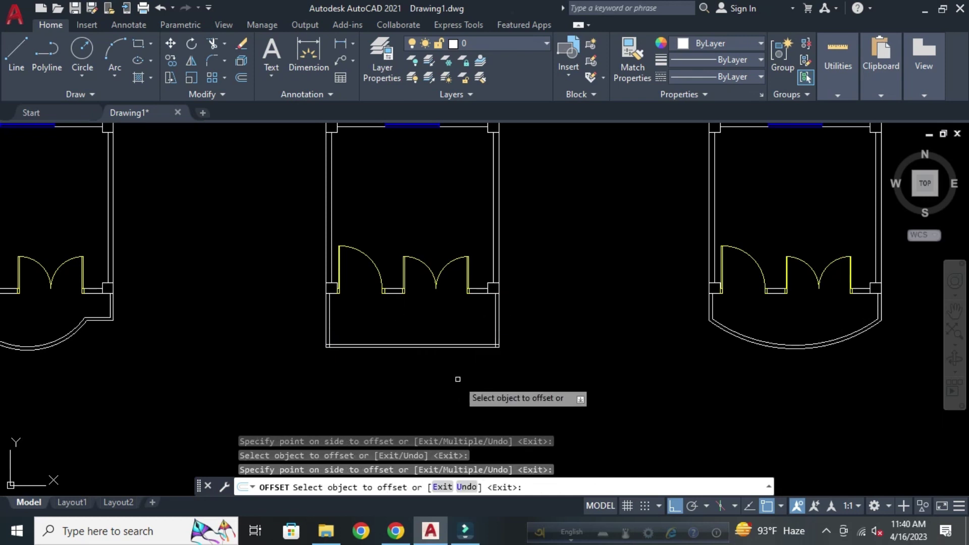
pyautogui.scroll(5, 473, 358)
pyautogui.press('Escape')
pyautogui.press('Escape')
pyautogui.press('Escape')
pyautogui.press('Escape')
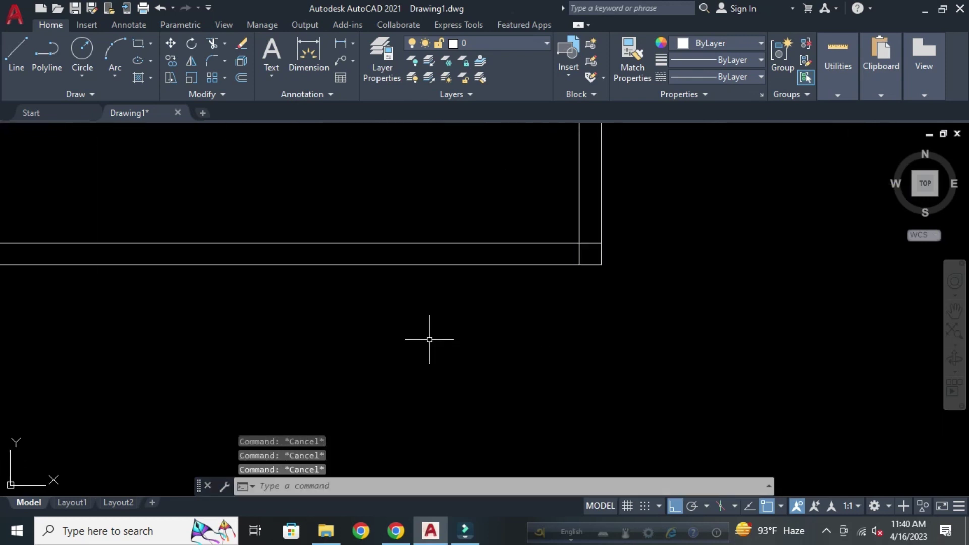
pyautogui.write('tr')
# Trim the overlapping lines at both inner bay corners with fences.
pyautogui.press('Return')
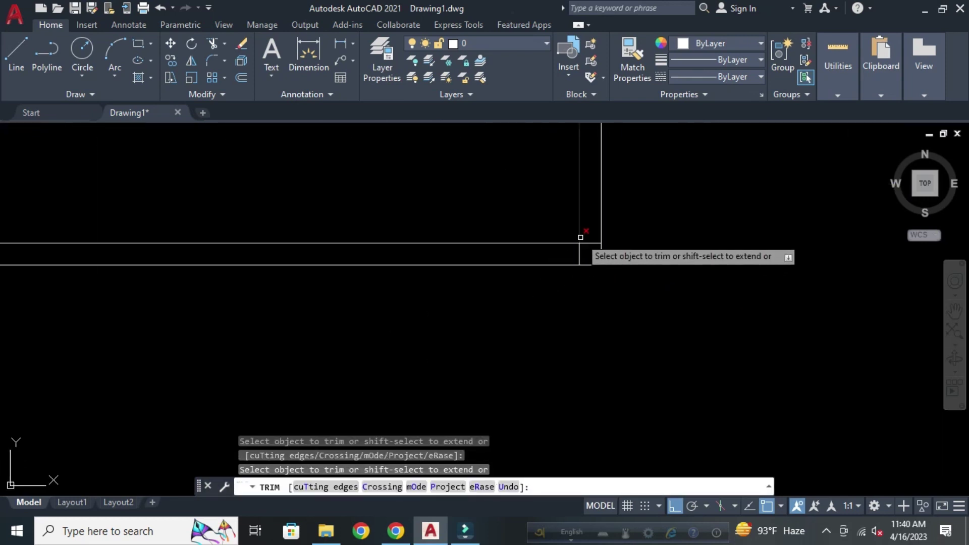
pyautogui.click(591, 232)
pyautogui.click(575, 255)
pyautogui.press('Return')
pyautogui.scroll(-3, 664, 293)
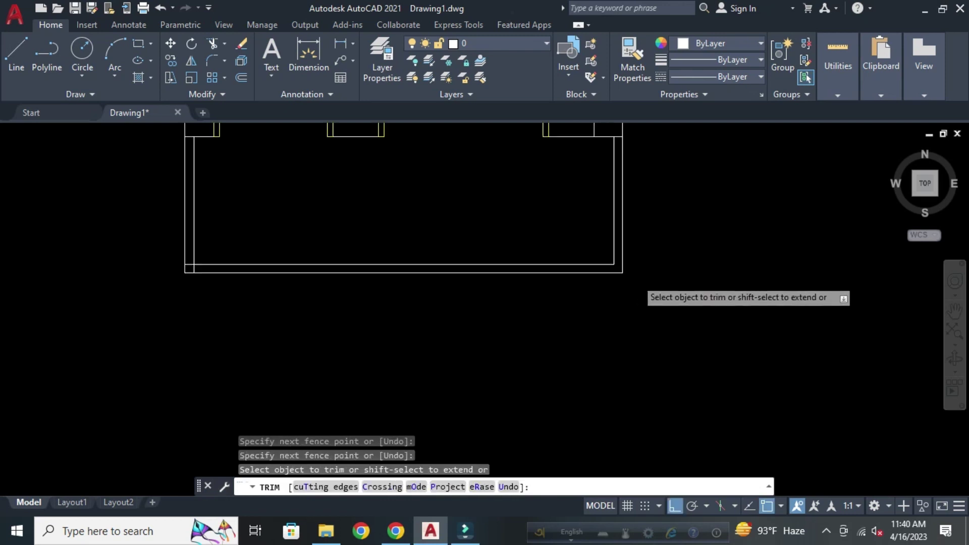
pyautogui.scroll(-2, 441, 298)
pyautogui.scroll(5, 433, 293)
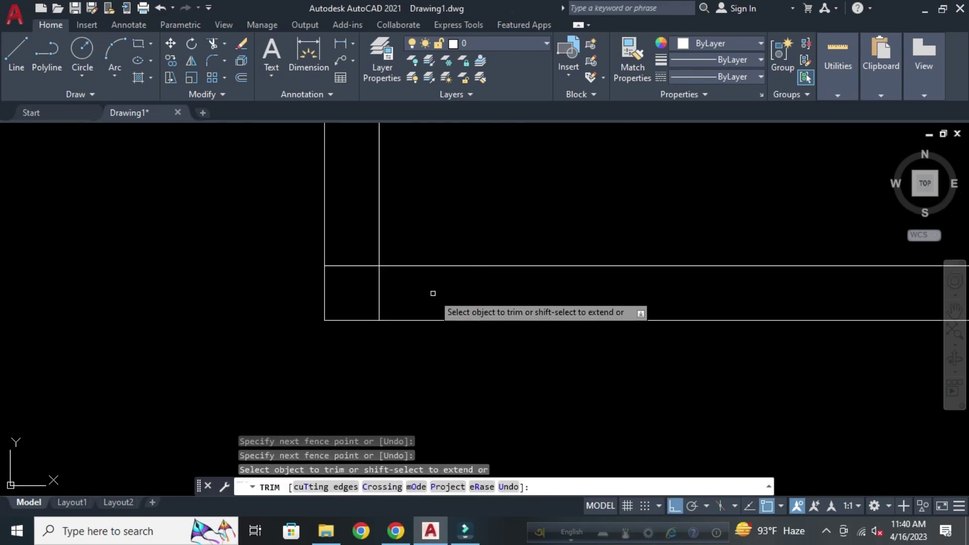
pyautogui.click(359, 251)
pyautogui.click(411, 288)
pyautogui.press('Return')
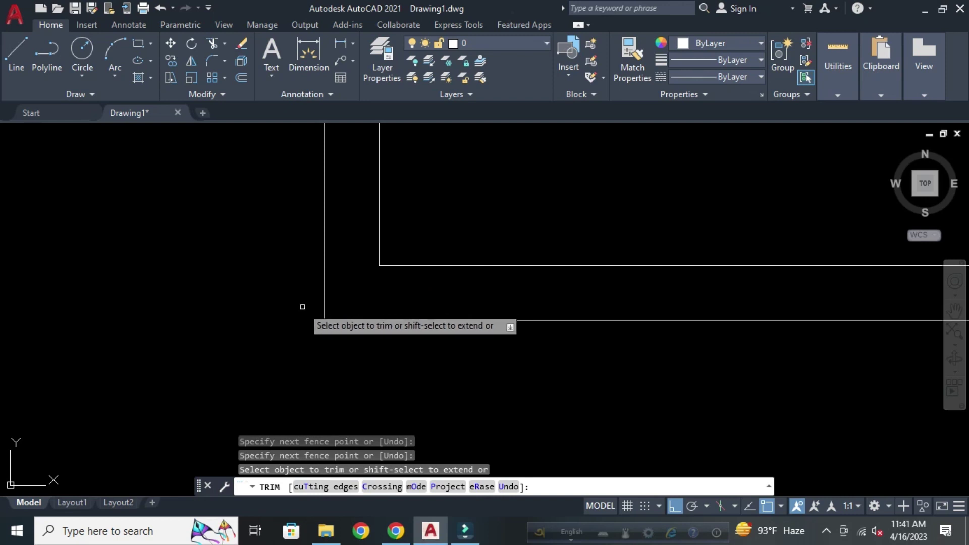
# Zoom and pan out to view all four room units, ending the trim.
pyautogui.scroll(-3, 298, 309)
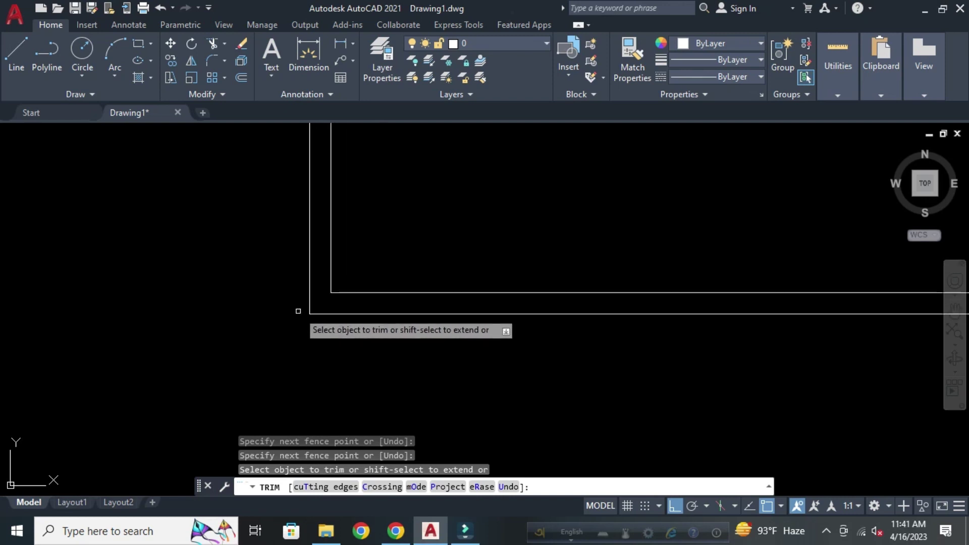
pyautogui.scroll(-2, 298, 310)
pyautogui.scroll(-4, 300, 311)
pyautogui.moveTo(301, 362)
pyautogui.mouseDown(button='middle')
pyautogui.moveTo(424, 346)
pyautogui.moveTo(297, 329)
pyautogui.mouseUp(button='middle')
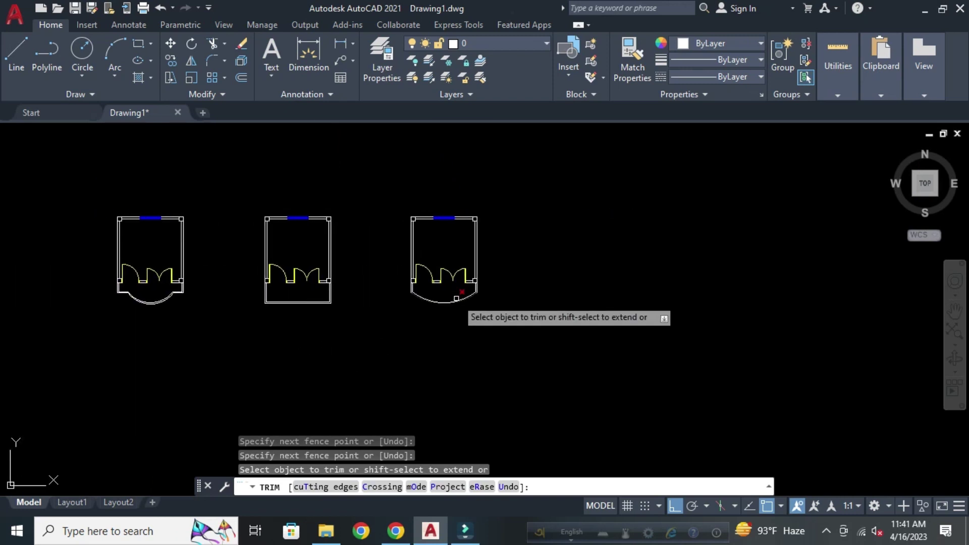
pyautogui.scroll(6, 446, 305)
pyautogui.scroll(-5, 395, 359)
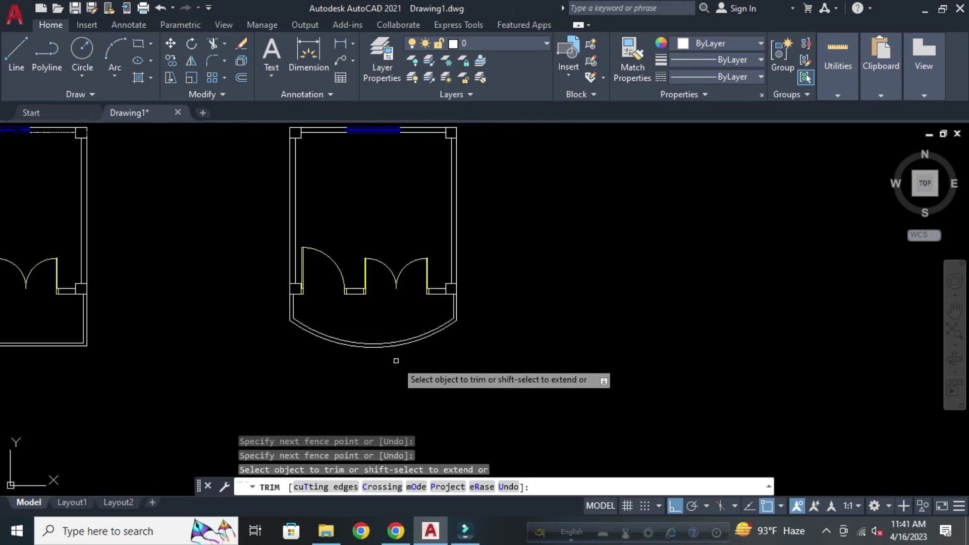
pyautogui.press('Escape')
pyautogui.press('Escape')
pyautogui.scroll(-2, 557, 336)
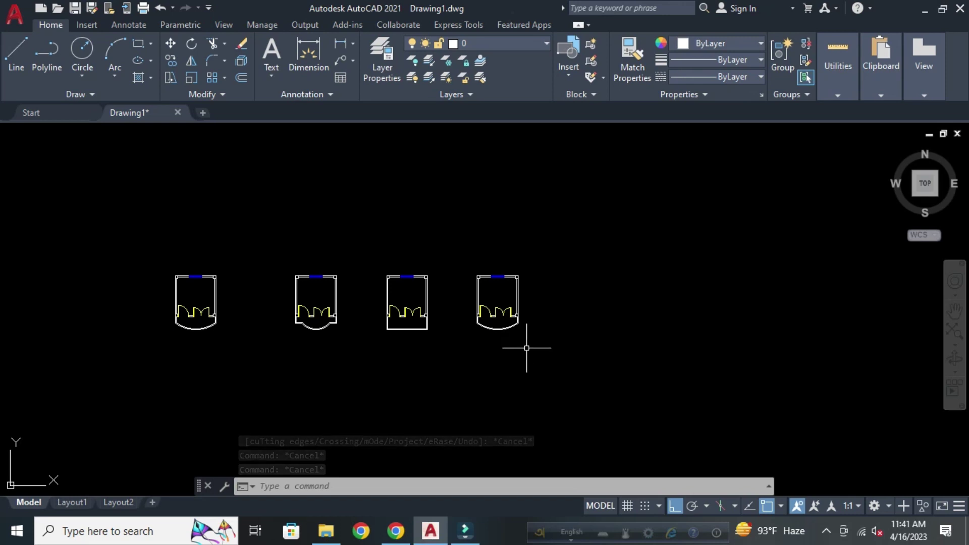
# Finish the short 2' vertical line down from the left wall corner.
pyautogui.scroll(2, 505, 346)
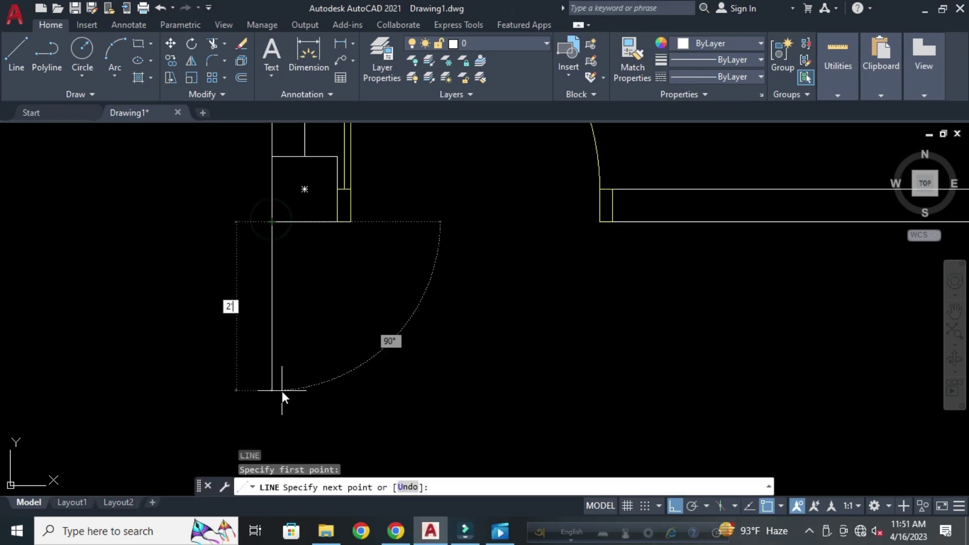
pyautogui.moveTo(328, 366); pyautogui.dragTo(291, 297, button='middle')
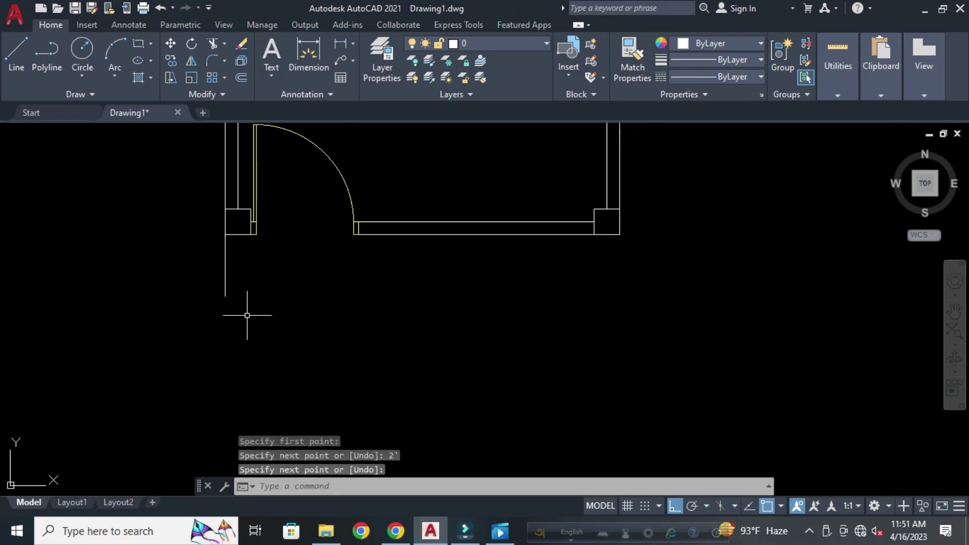
pyautogui.press('Escape')
pyautogui.press('Escape')
pyautogui.click(244, 316)
pyautogui.press('Escape')
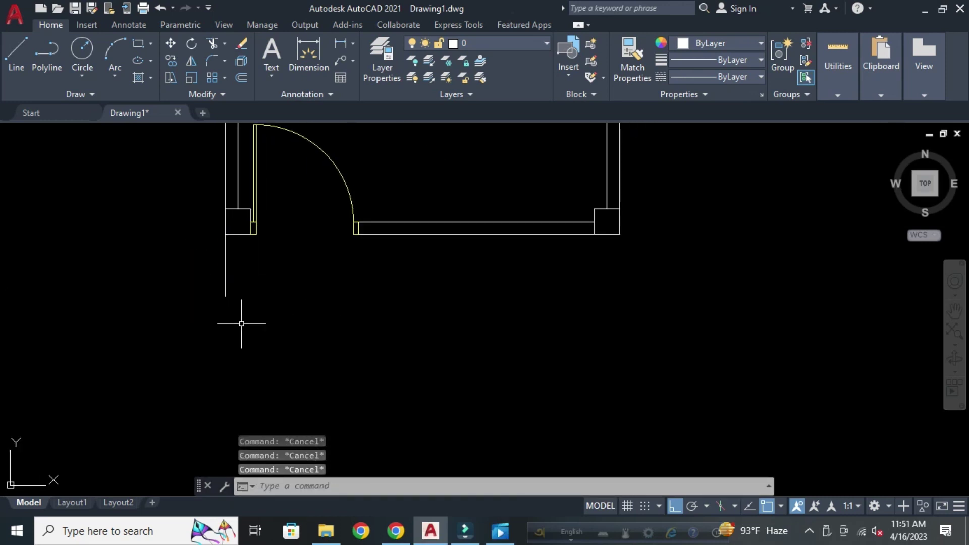
# Copy the 2' line from the left wall corner to the right wall's corner.
pyautogui.click(241, 324)
pyautogui.click(184, 224)
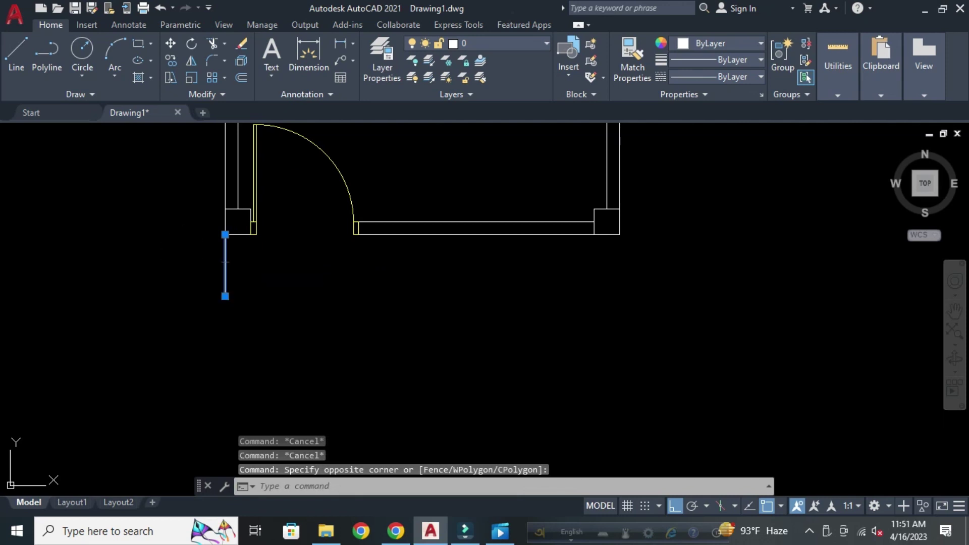
pyautogui.write('co')
pyautogui.press('Return')
pyautogui.click(225, 234)
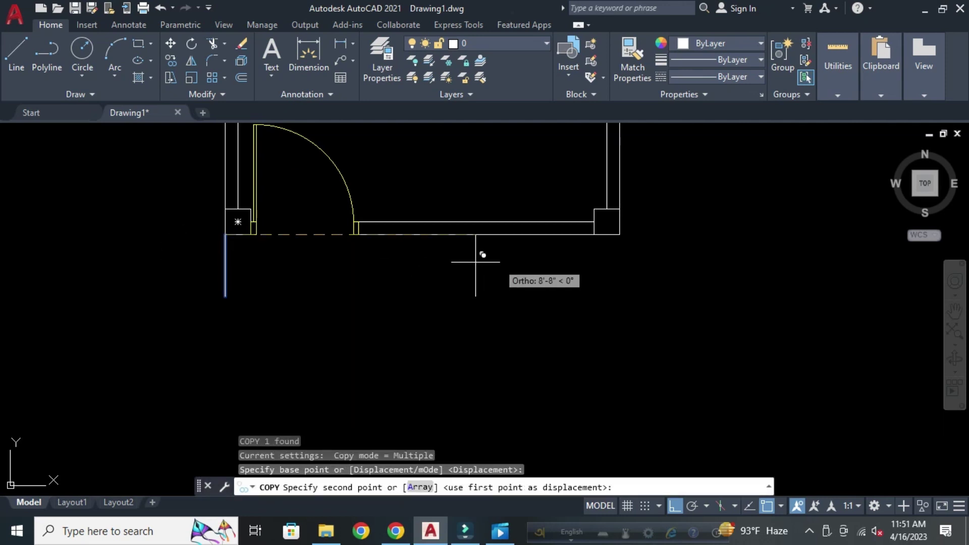
pyautogui.click(606, 233)
pyautogui.press('Return')
pyautogui.scroll(-3, 505, 293)
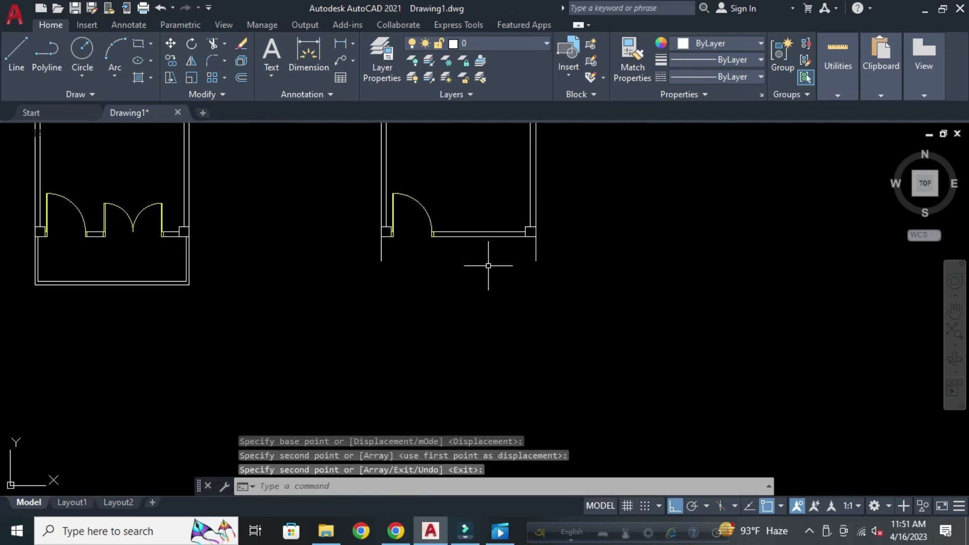
pyautogui.press('Escape')
pyautogui.press('Escape')
pyautogui.press('Escape')
pyautogui.scroll(2, 461, 257)
pyautogui.scroll(1, 446, 264)
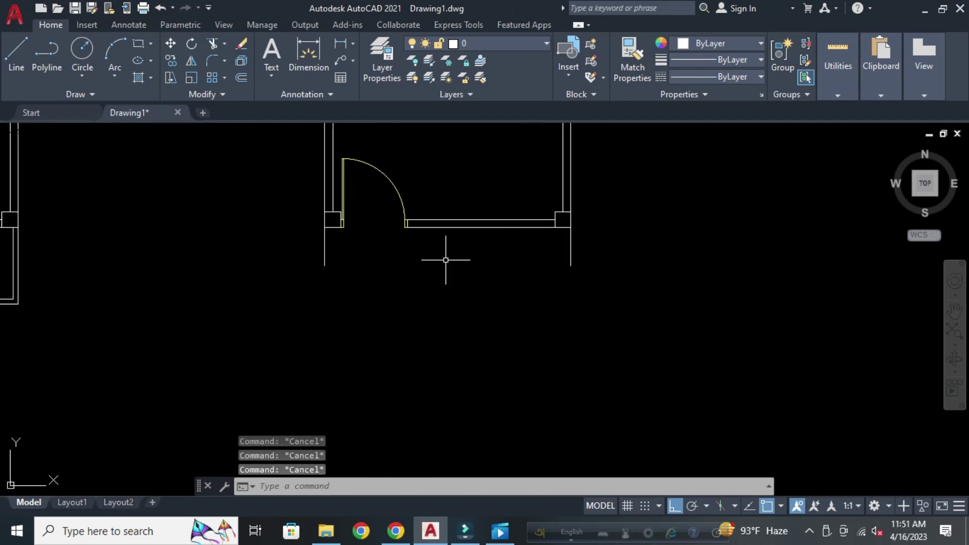
# Offset the bottom wall line 4' downward.
pyautogui.write('o')
pyautogui.press('Return')
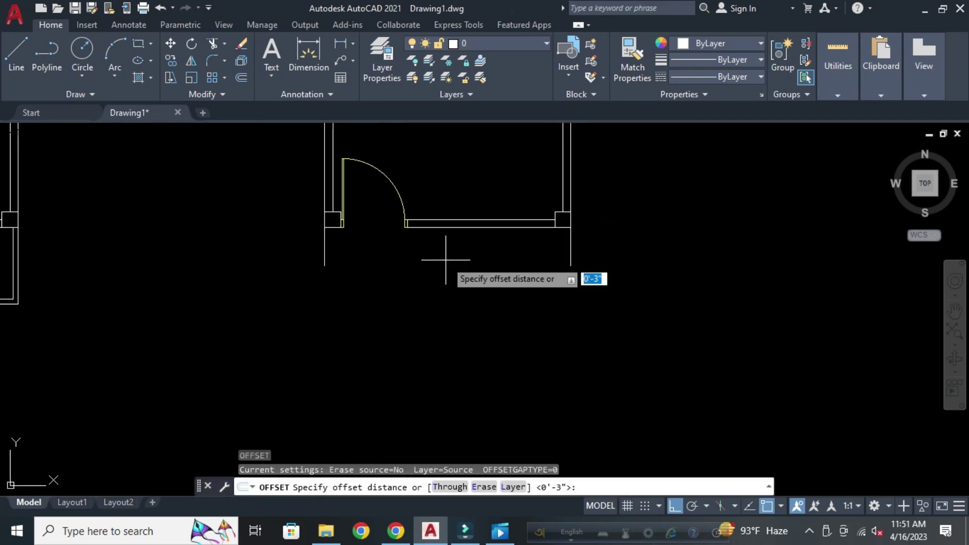
pyautogui.write("4'")
pyautogui.press('Return')
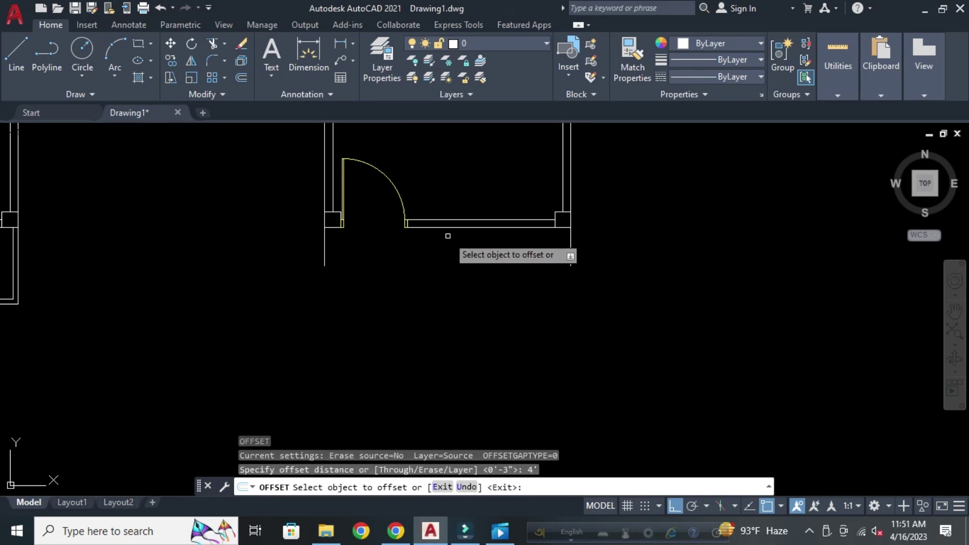
pyautogui.click(447, 229)
pyautogui.click(463, 412)
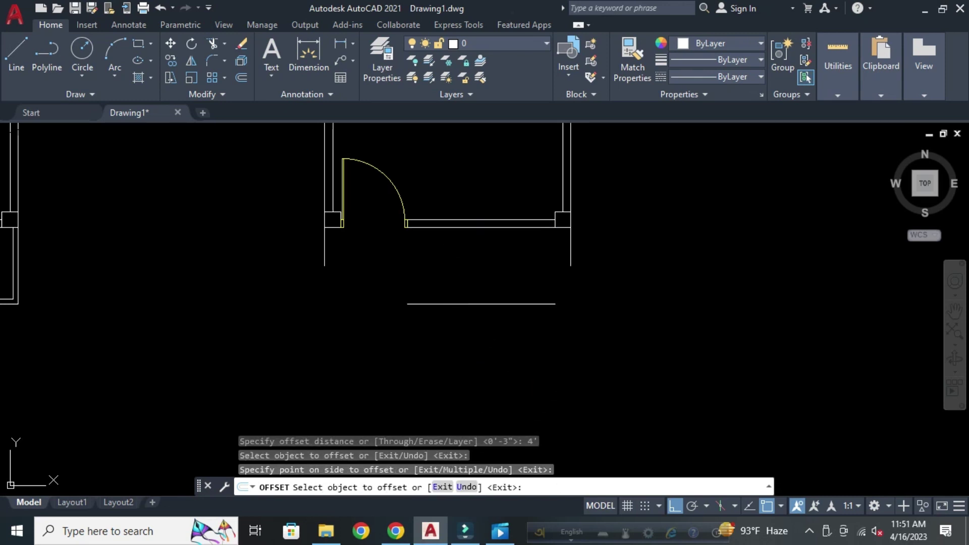
pyautogui.press('Escape')
pyautogui.press('Escape')
pyautogui.press('Escape')
pyautogui.press('Escape')
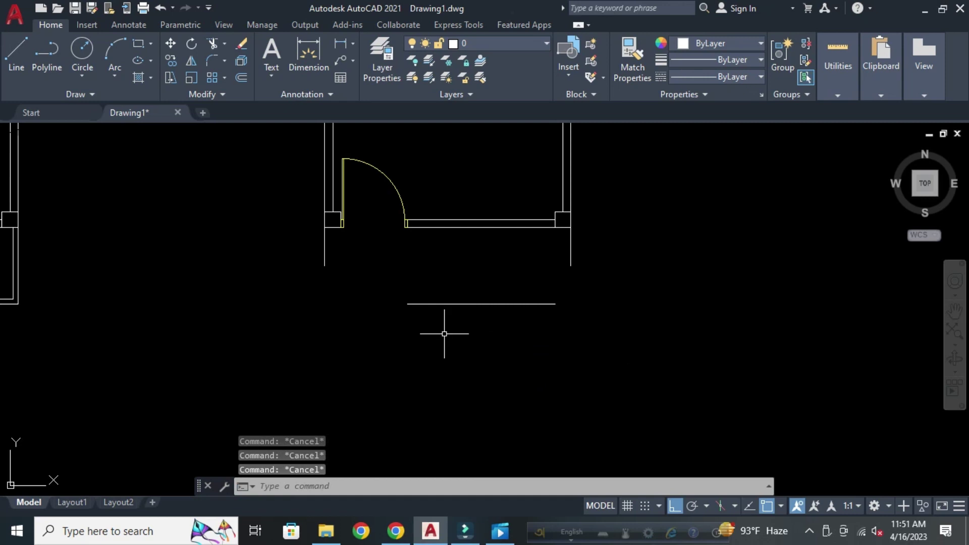
pyautogui.write('f')
# Fillet the new line into both vertical lines with a 24 radius for rounded corners.
pyautogui.press('Return')
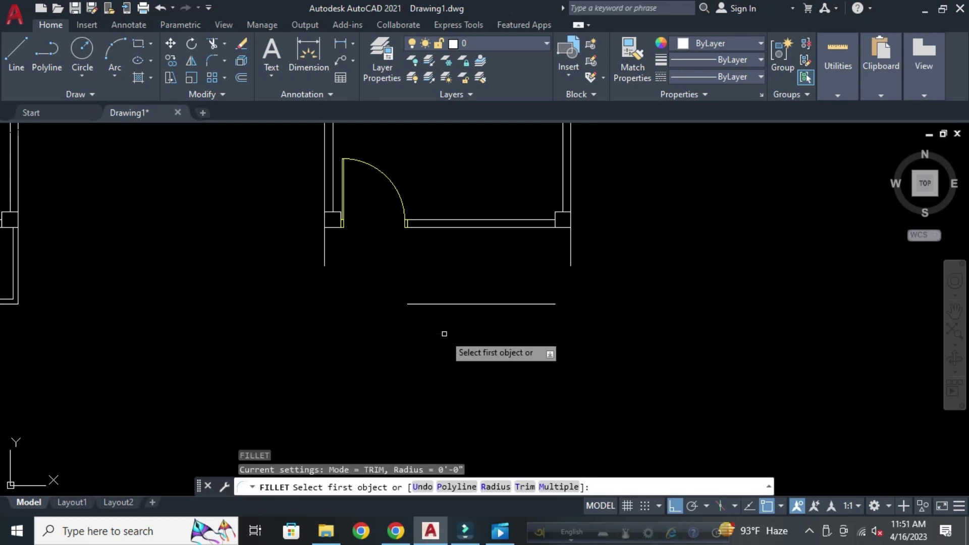
pyautogui.write('r')
pyautogui.press('Return')
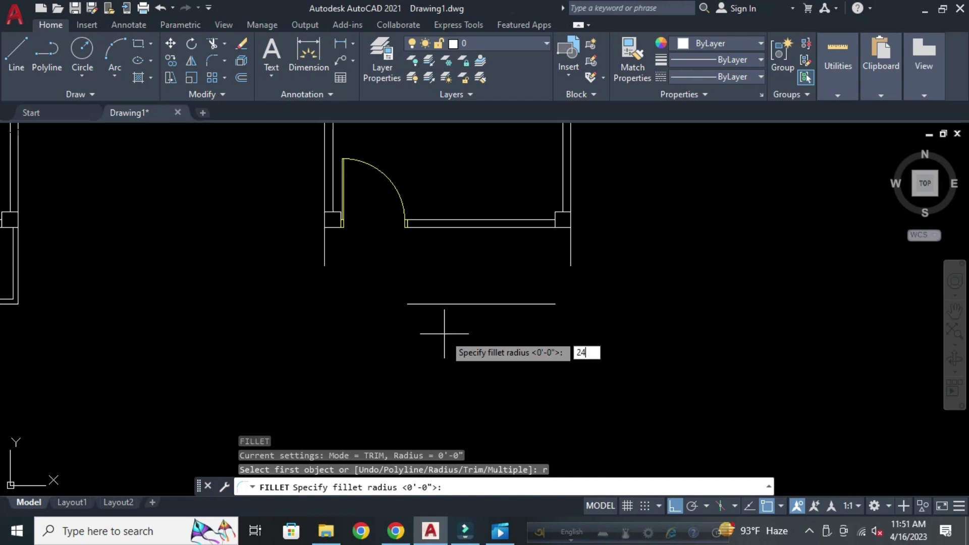
pyautogui.press('Return')
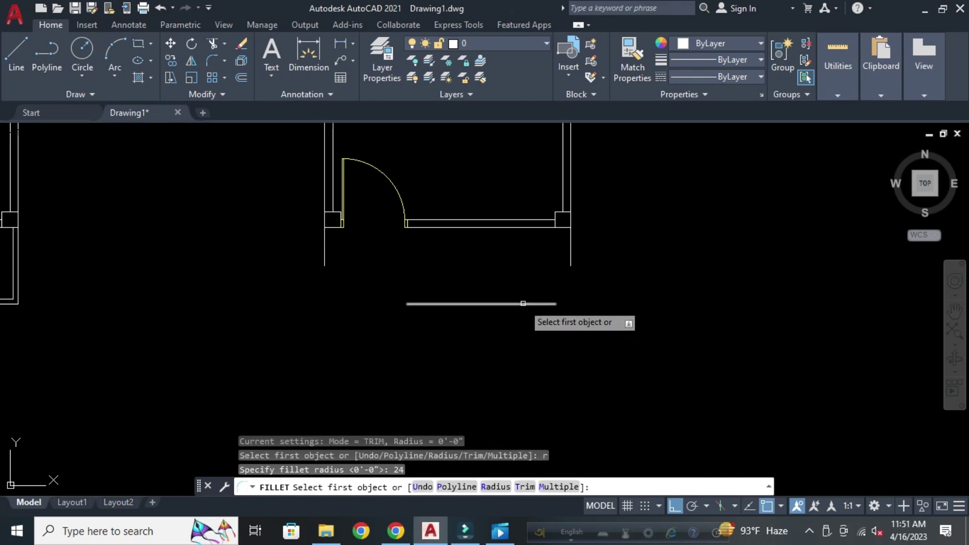
pyautogui.click(525, 304)
pyautogui.click(566, 257)
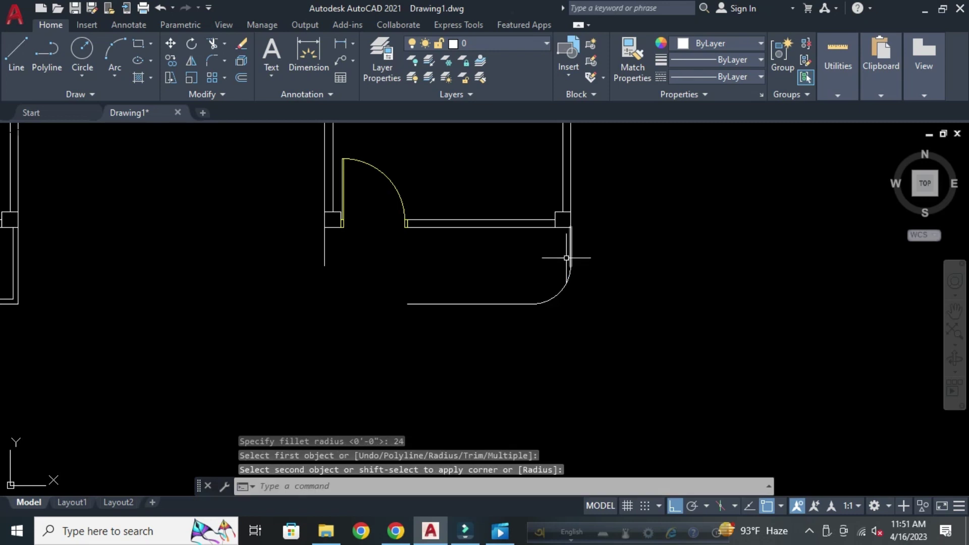
pyautogui.press('Return')
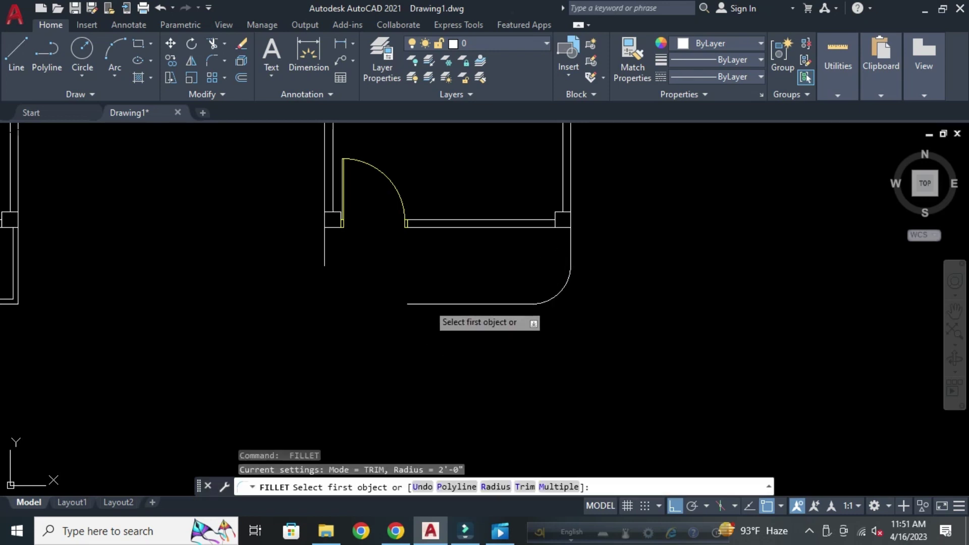
pyautogui.click(428, 304)
pyautogui.click(324, 259)
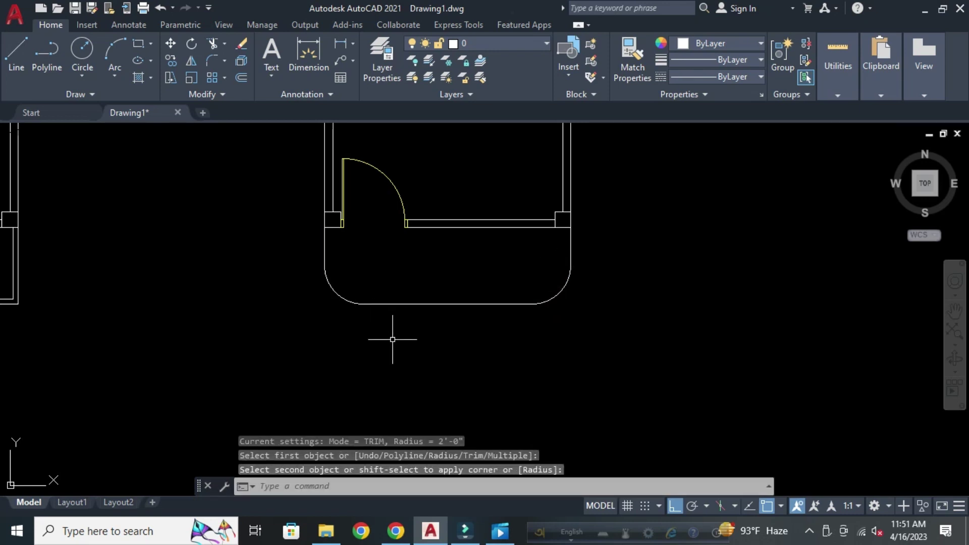
pyautogui.press('Escape')
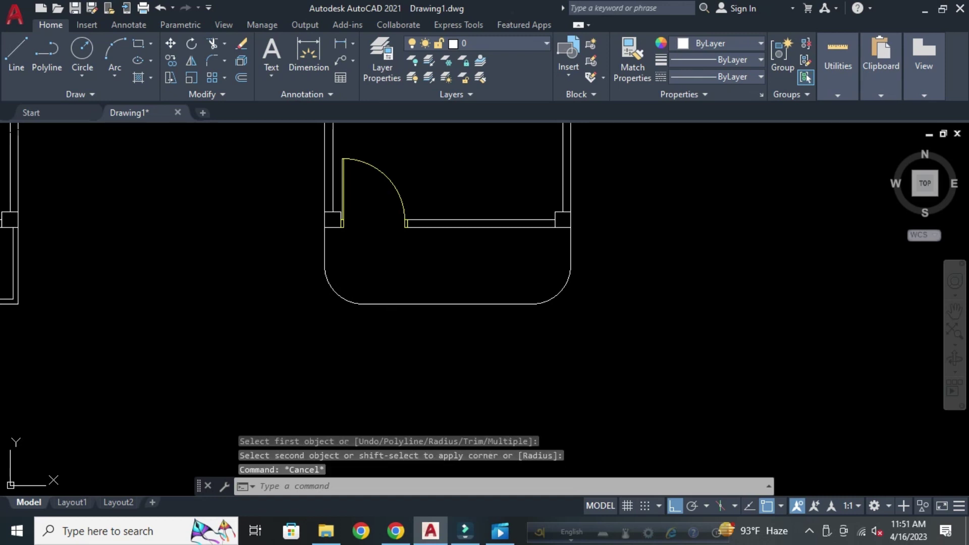
pyautogui.press('Escape')
pyautogui.press('Escape')
# Offset the bottom front line and the left side line 3 inches into the room.
pyautogui.write('o')
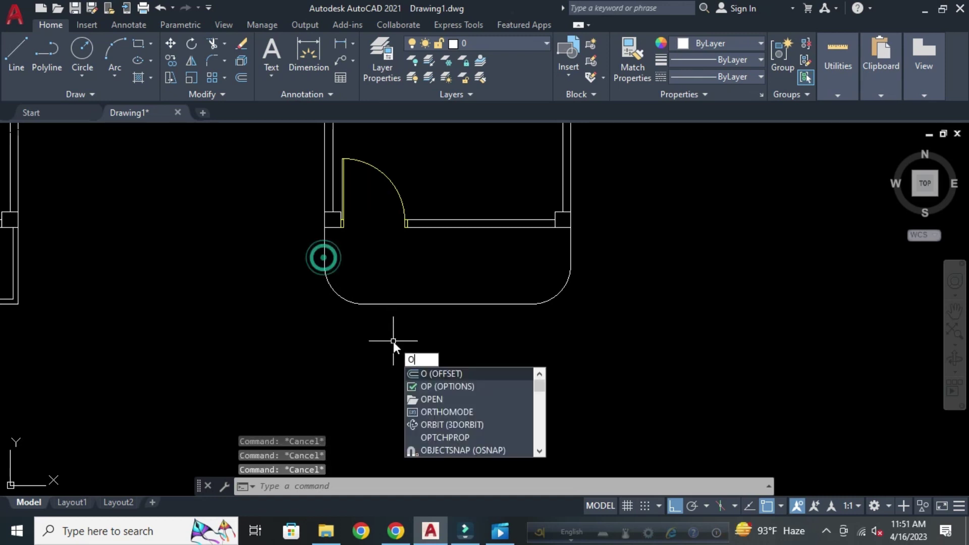
pyautogui.press('Return')
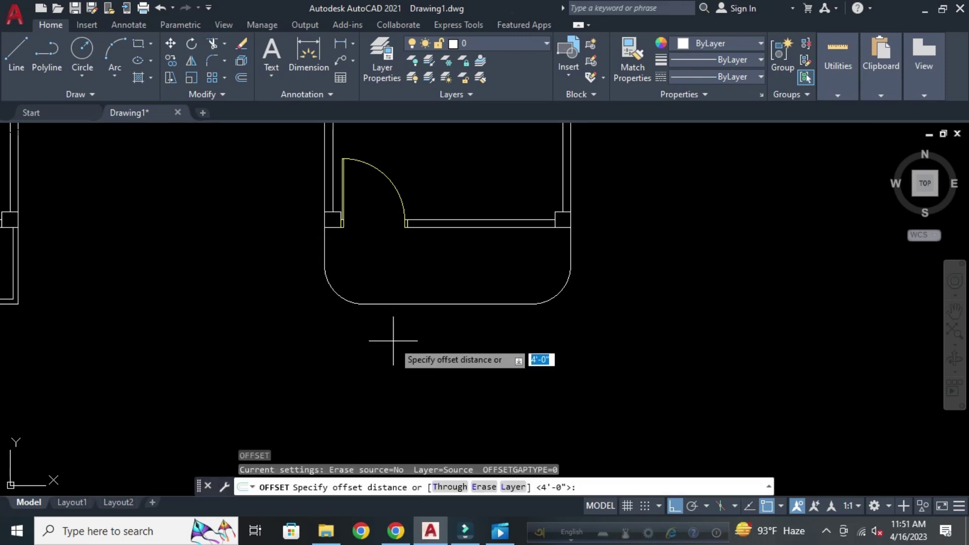
pyautogui.write('3')
pyautogui.press('Return')
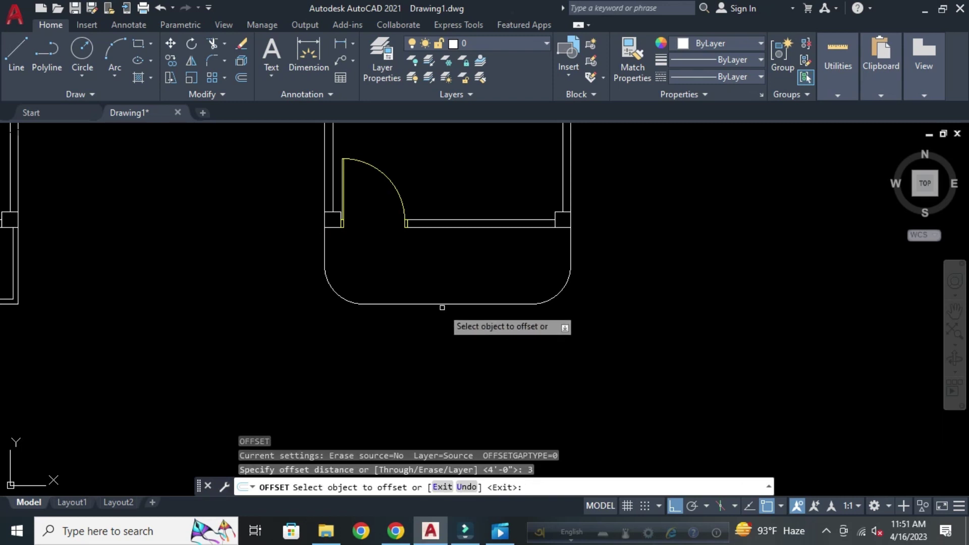
pyautogui.click(442, 306)
pyautogui.click(431, 263)
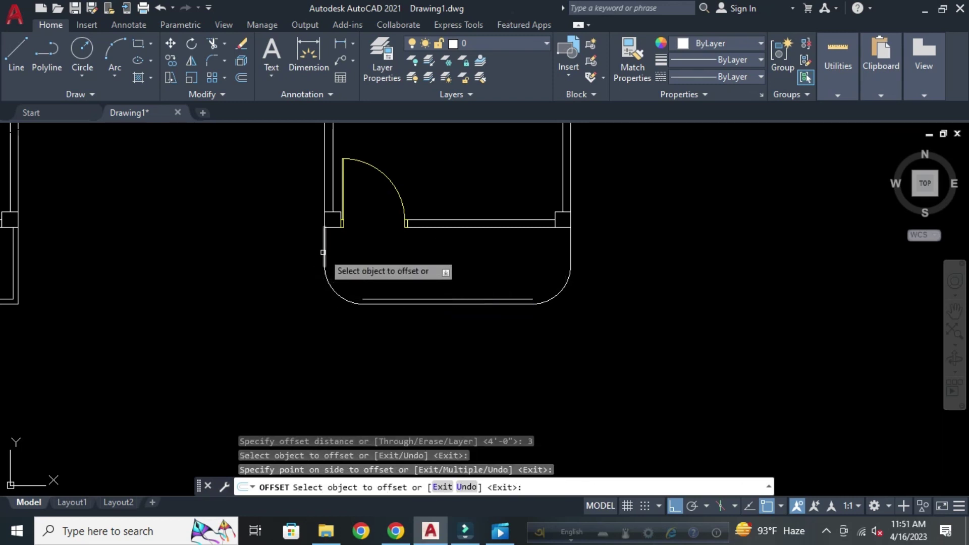
pyautogui.click(323, 253)
pyautogui.click(363, 258)
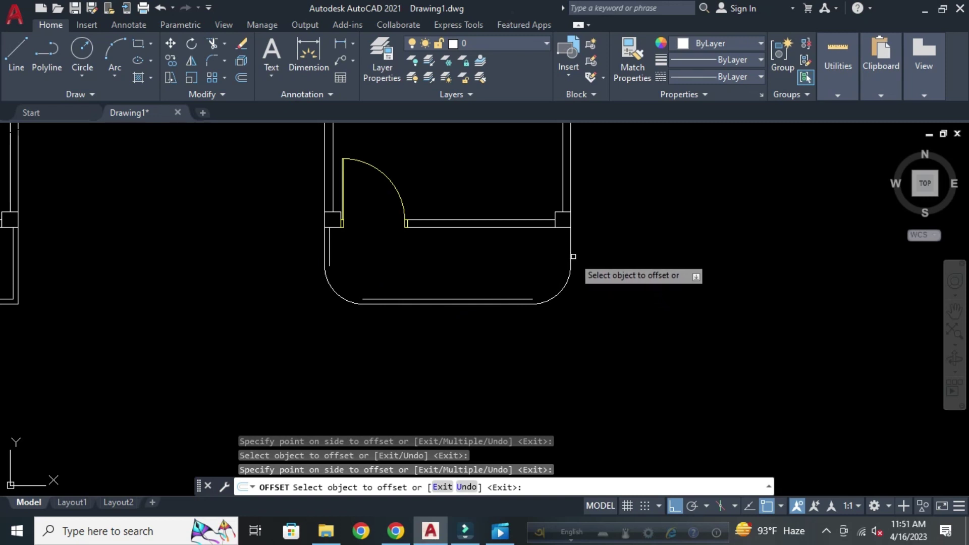
# Offset both rounded corner arcs 3 inches inward, then zoom out to the third room.
pyautogui.click(558, 294)
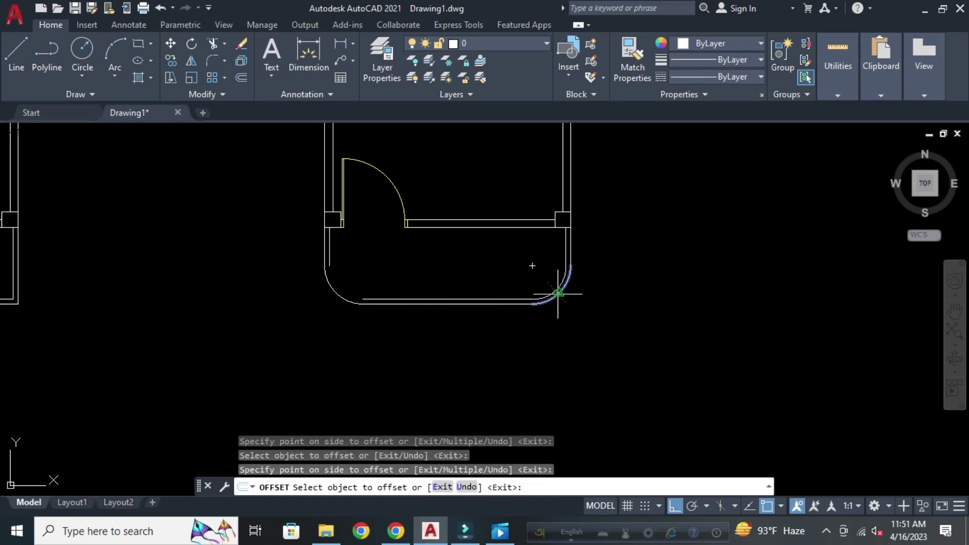
pyautogui.click(326, 280)
pyautogui.click(390, 272)
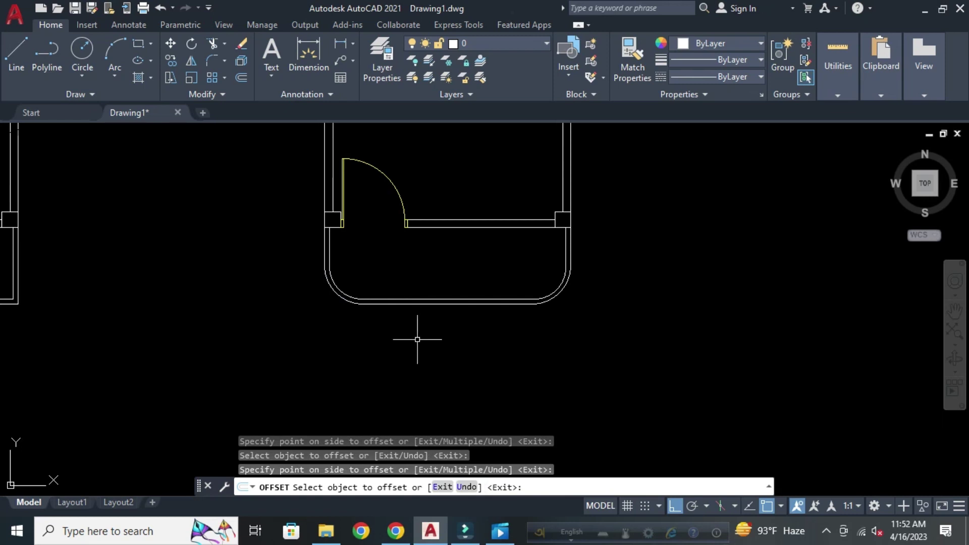
pyautogui.press('Escape')
pyautogui.press('Escape')
pyautogui.press('Escape')
pyautogui.press('Escape')
pyautogui.scroll(-4, 353, 318)
pyautogui.scroll(-3, 383, 328)
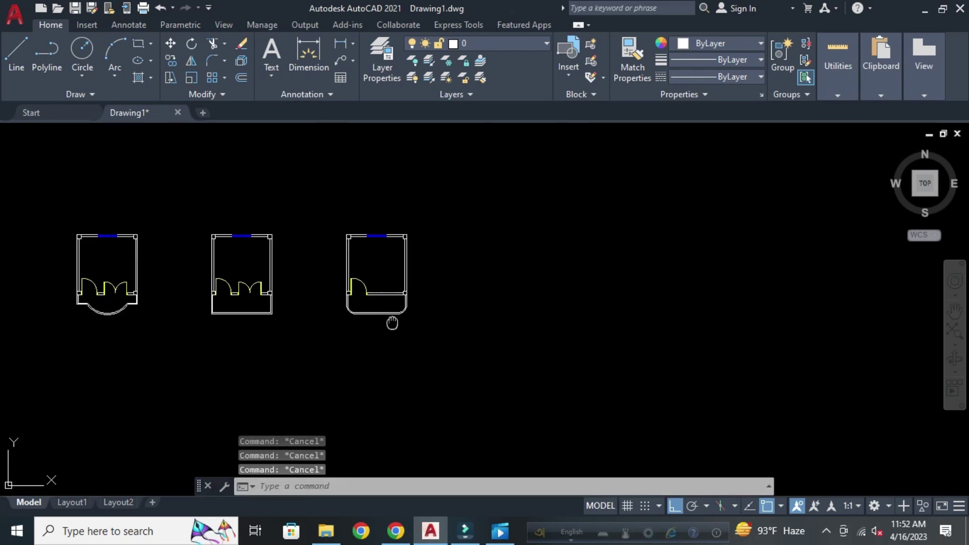
pyautogui.click(422, 323)
# Copy the third room unit to a new position alongside it.
pyautogui.click(273, 175)
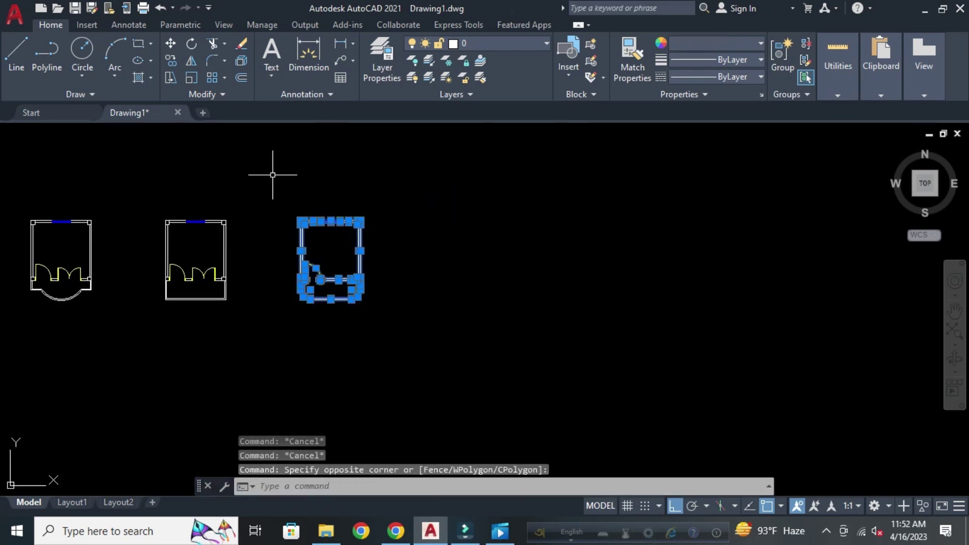
pyautogui.write('co')
pyautogui.press('Return')
pyautogui.click(335, 370)
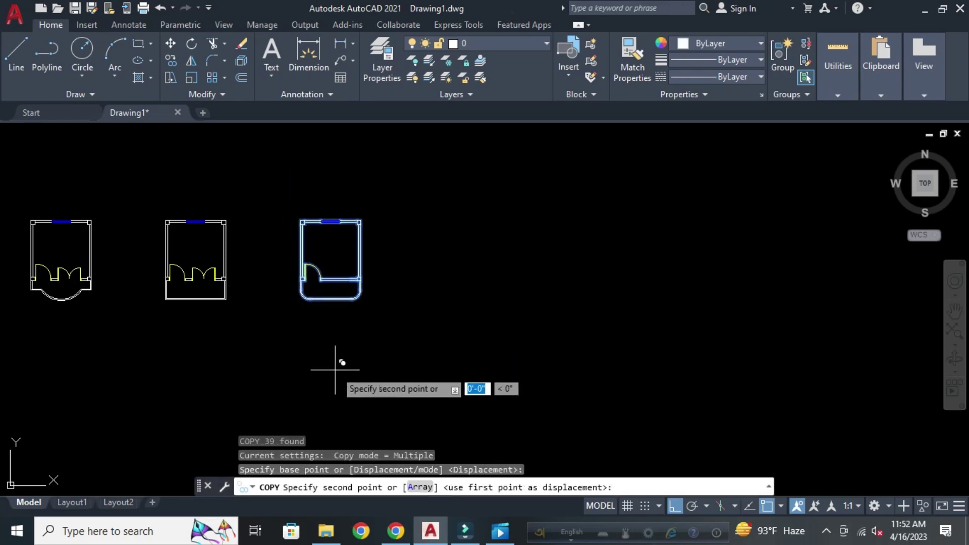
pyautogui.click(449, 373)
pyautogui.press('Escape')
# Delete the copied unit's curved double front wall using a crossing selection.
pyautogui.scroll(8, 474, 300)
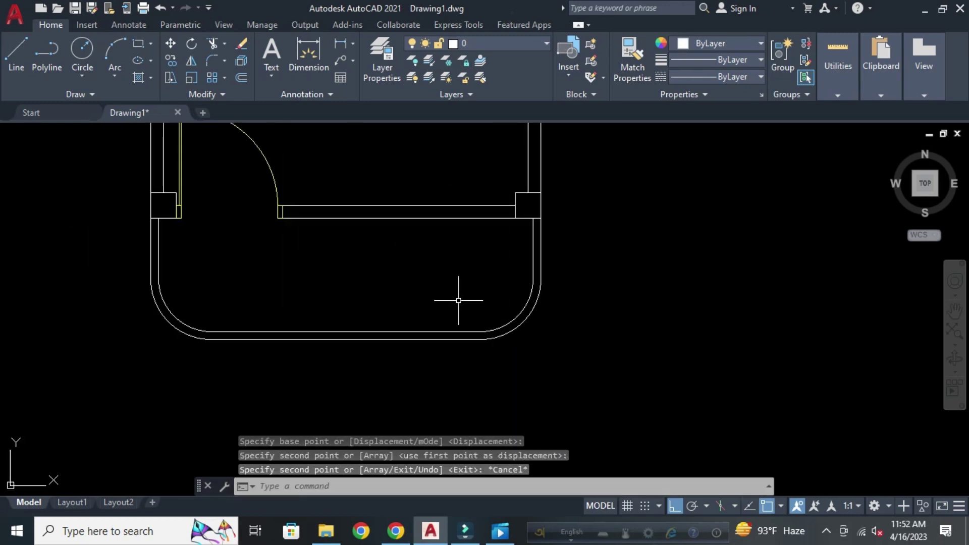
pyautogui.scroll(-2, 450, 295)
pyautogui.click(536, 374)
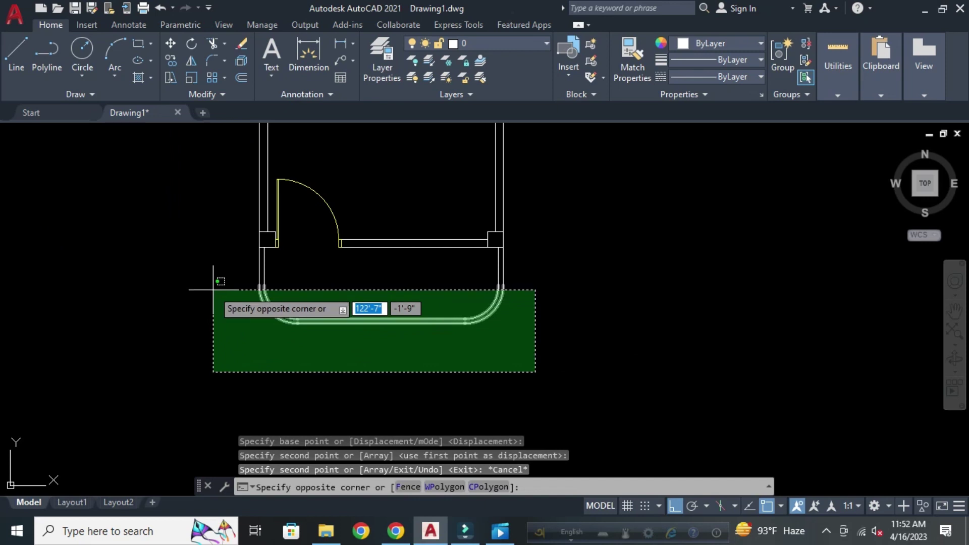
pyautogui.click(213, 292)
pyautogui.press('Delete')
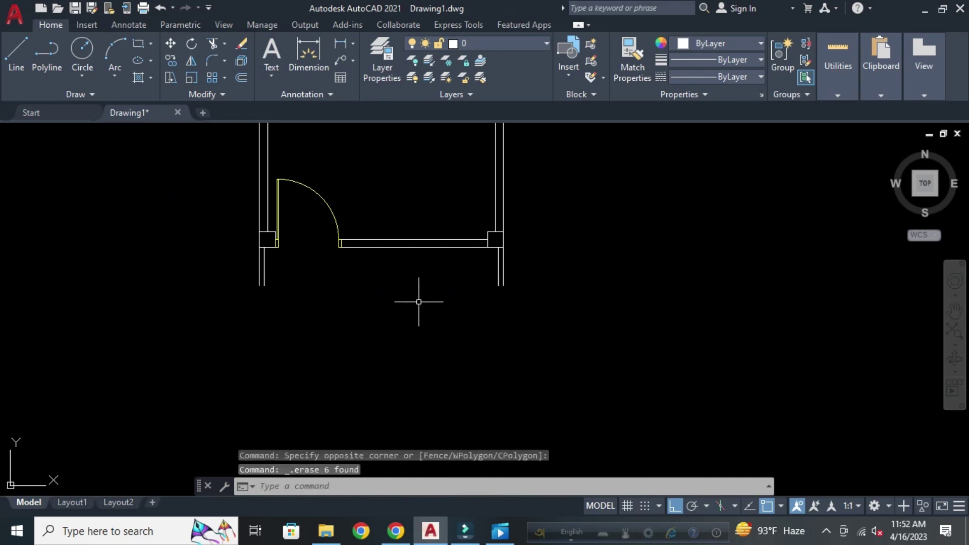
pyautogui.press('Escape')
pyautogui.press('Escape')
pyautogui.press('Escape')
pyautogui.write('CHa')
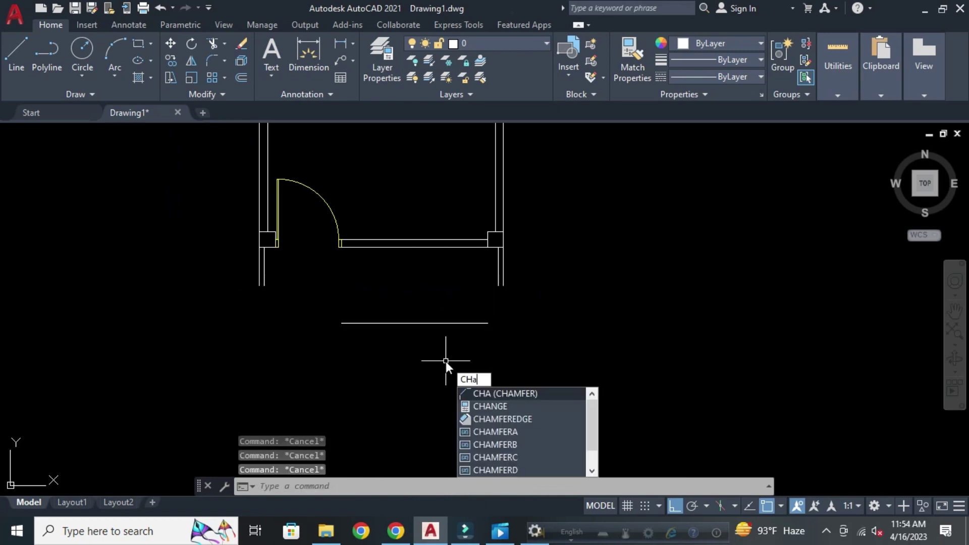
# Chamfer the bottom line to the right and left walls with length 20 at 40°.
pyautogui.press('Return')
pyautogui.write('a')
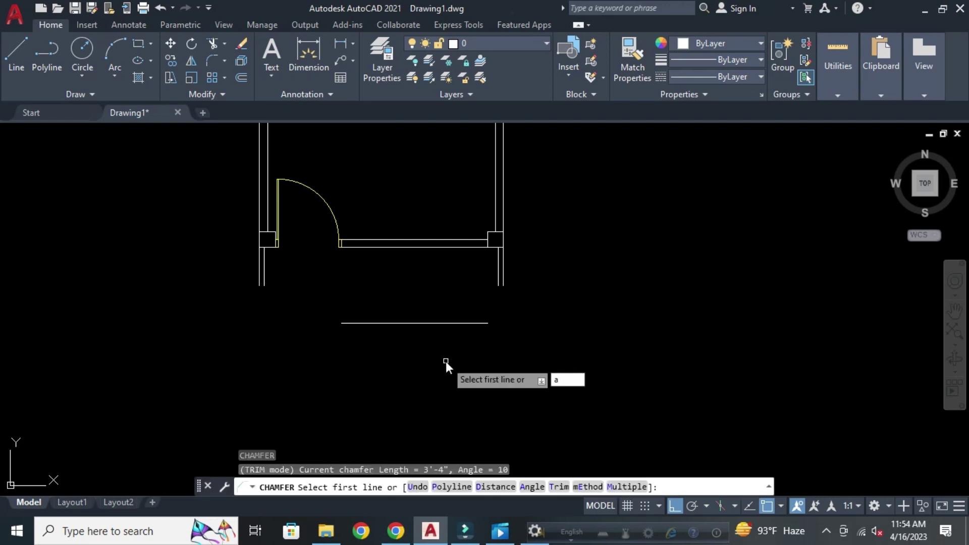
pyautogui.press('Return')
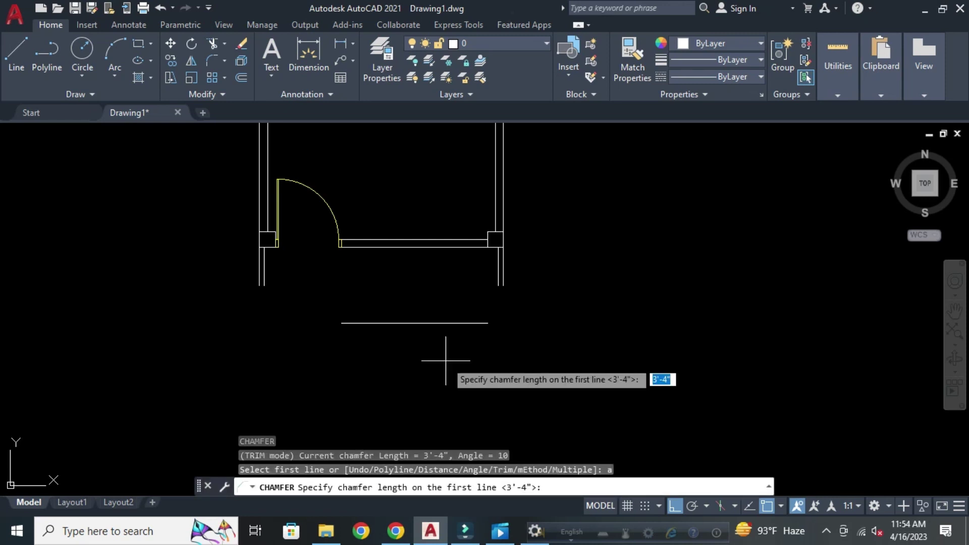
pyautogui.press('Return')
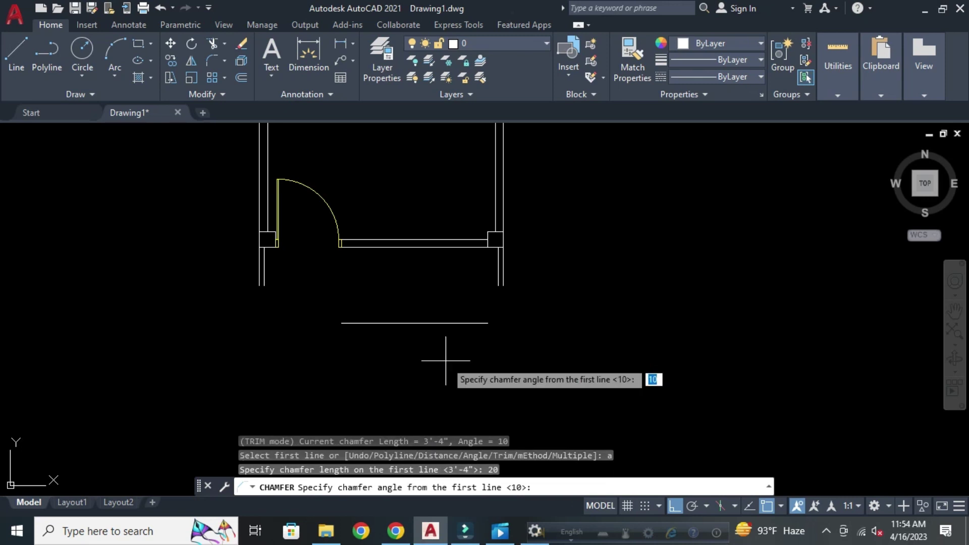
pyautogui.press('Return')
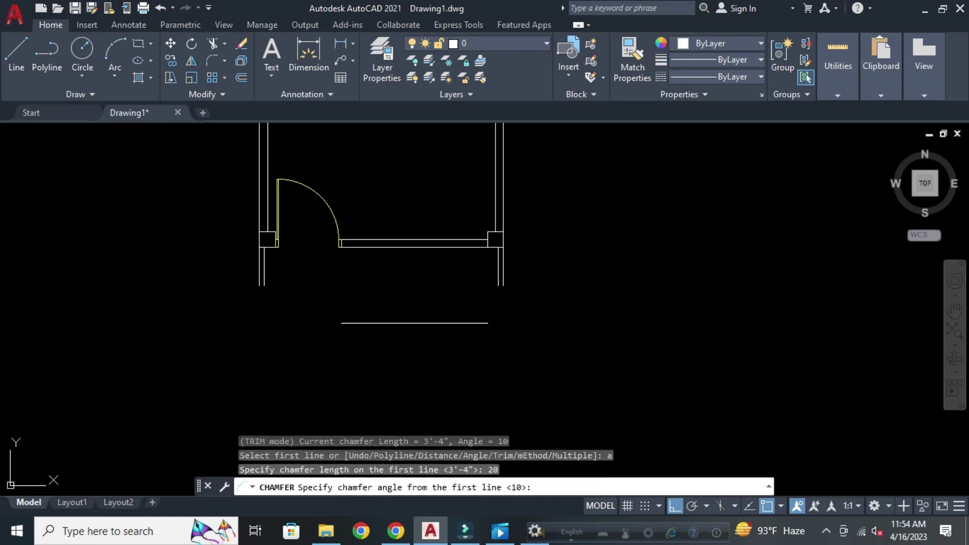
pyautogui.write('40')
pyautogui.click(478, 323)
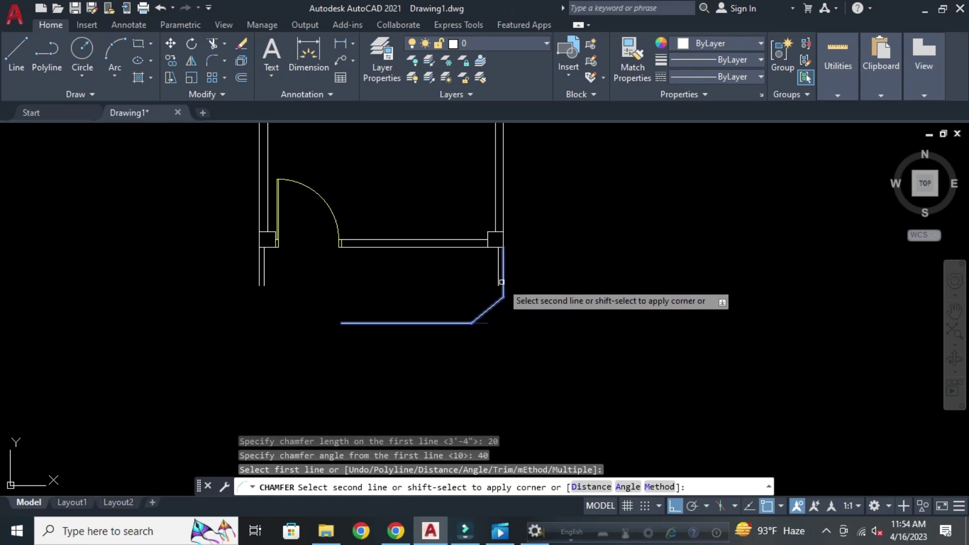
pyautogui.click(503, 280)
pyautogui.press('Return')
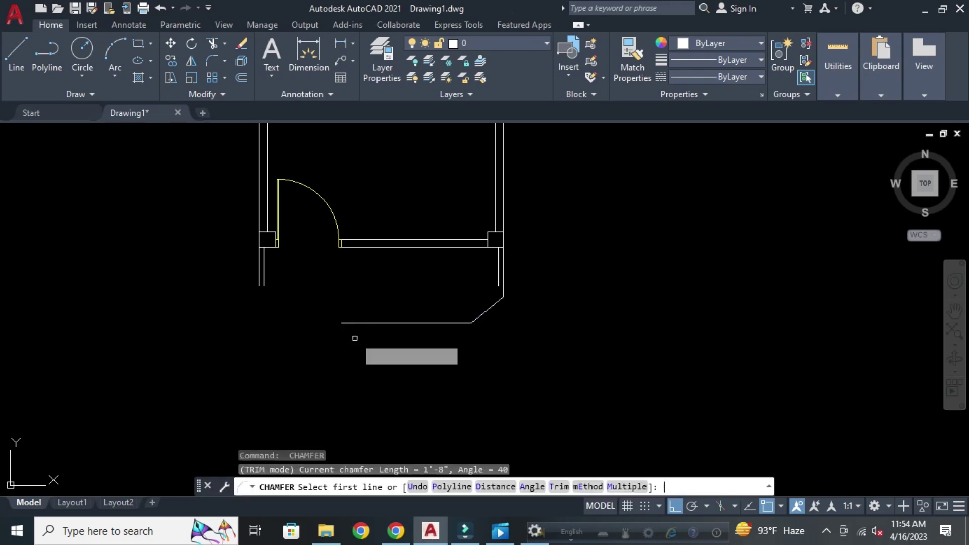
pyautogui.click(311, 323)
pyautogui.click(258, 280)
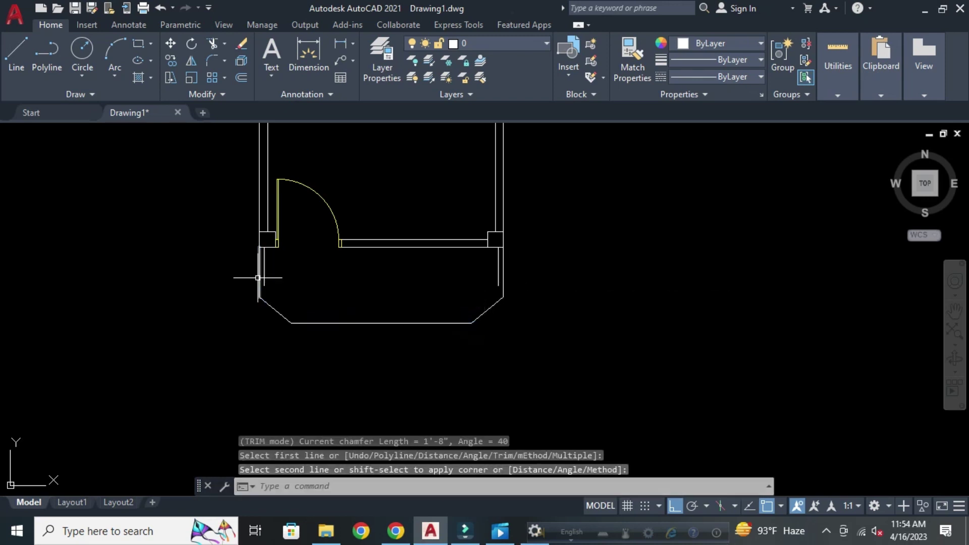
pyautogui.press('Return')
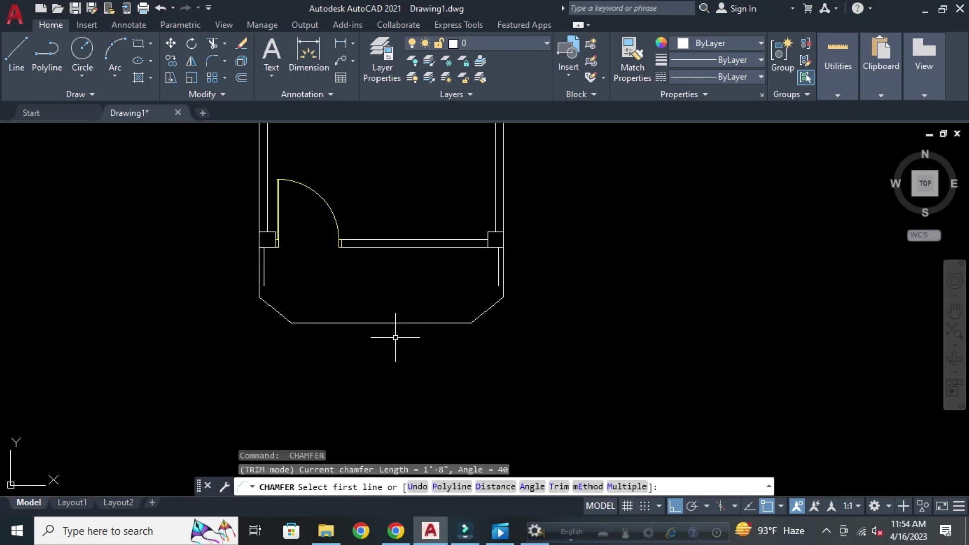
pyautogui.press('Escape')
pyautogui.press('Escape')
pyautogui.press('Escape')
pyautogui.press('Escape')
# Offset the bottom line and both diagonal walls 3 inward to double them.
pyautogui.press('Return')
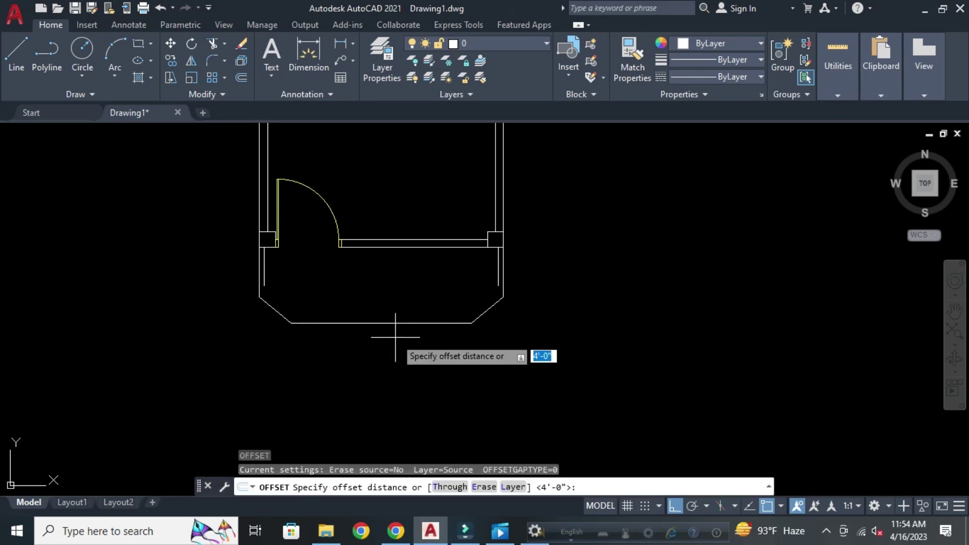
pyautogui.write('3')
pyautogui.press('Return')
pyautogui.click(394, 322)
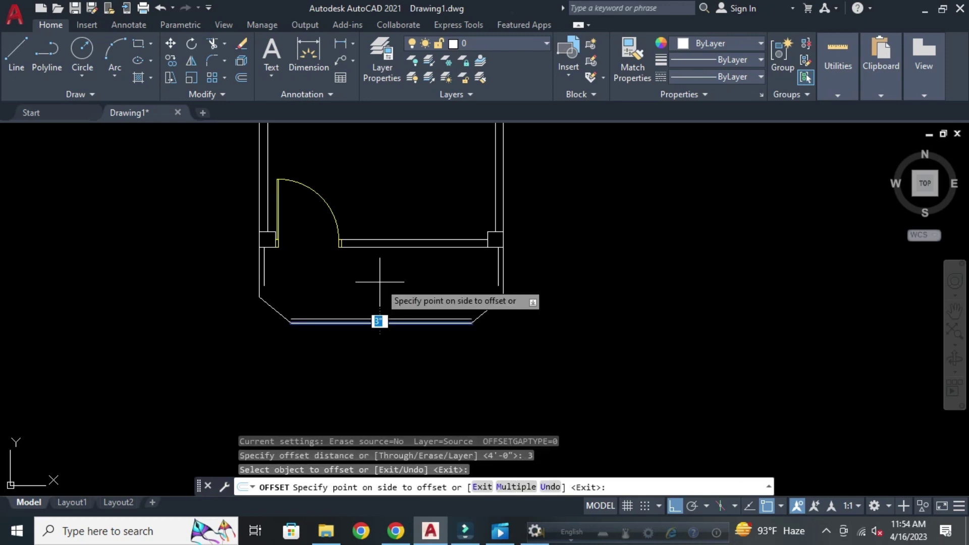
pyautogui.click(459, 309)
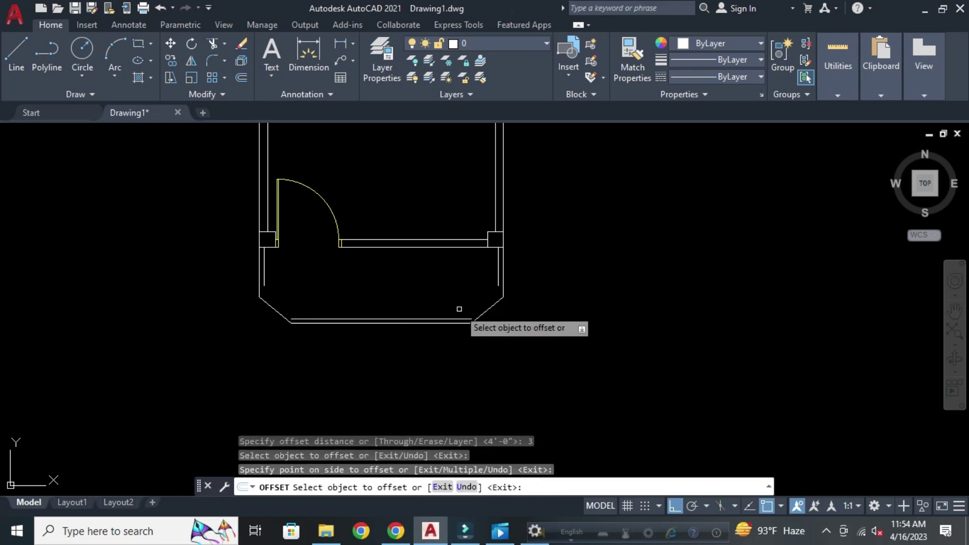
pyautogui.click(487, 308)
pyautogui.click(455, 292)
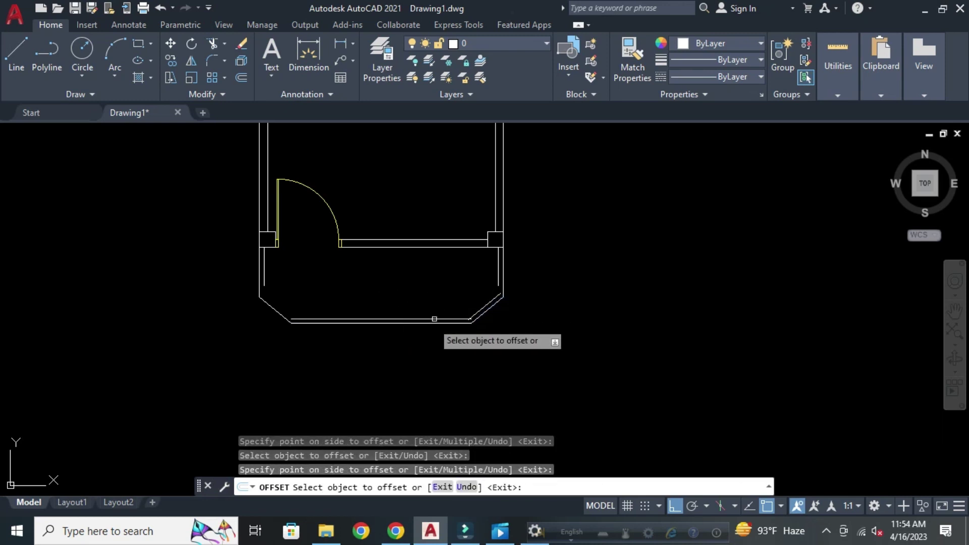
pyautogui.click(275, 314)
pyautogui.click(330, 287)
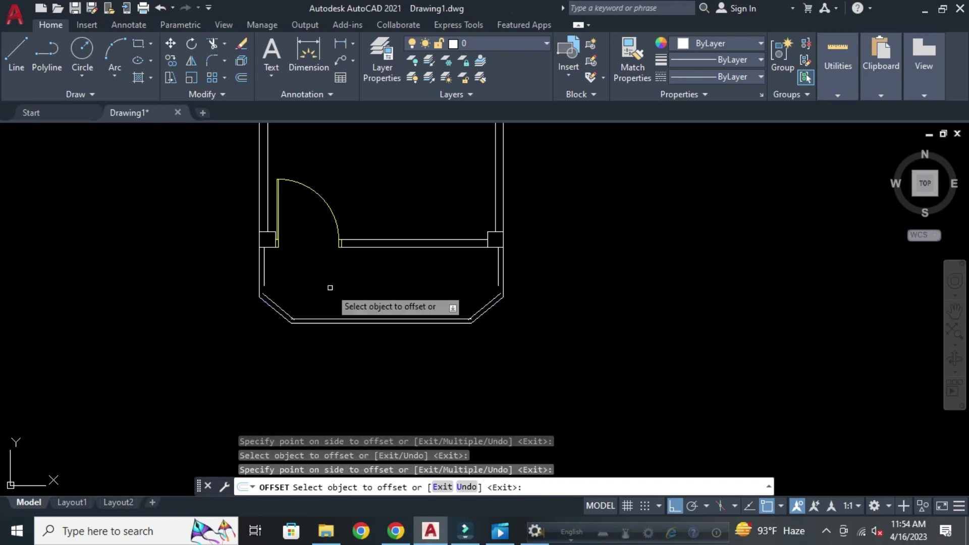
pyautogui.press('Escape')
# Extend the inner left and right wall lines to meet the inner diagonals.
pyautogui.press('Escape')
pyautogui.press('Escape')
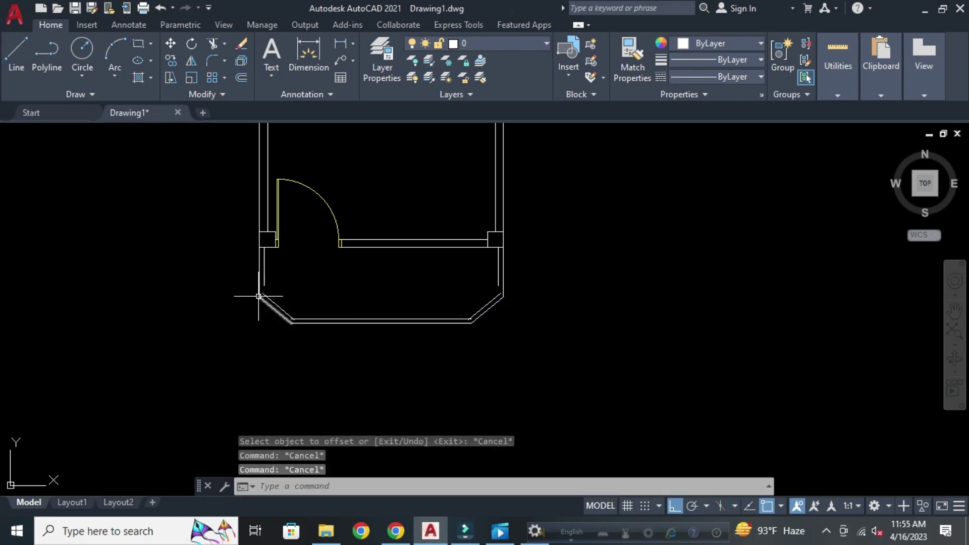
pyautogui.scroll(5, 261, 300)
pyautogui.press('Escape')
pyautogui.write('ex')
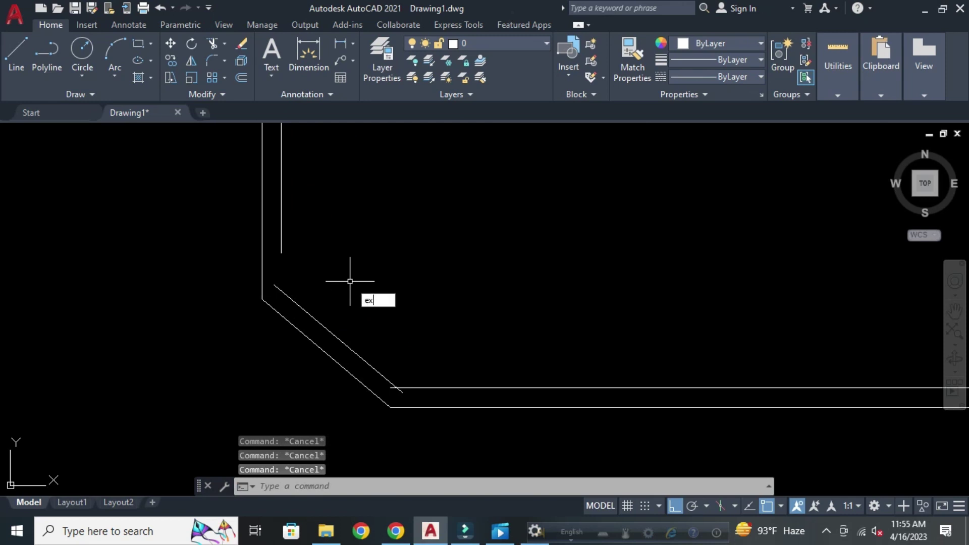
pyautogui.press('Return')
pyautogui.click(280, 234)
pyautogui.scroll(-5, 173, 253)
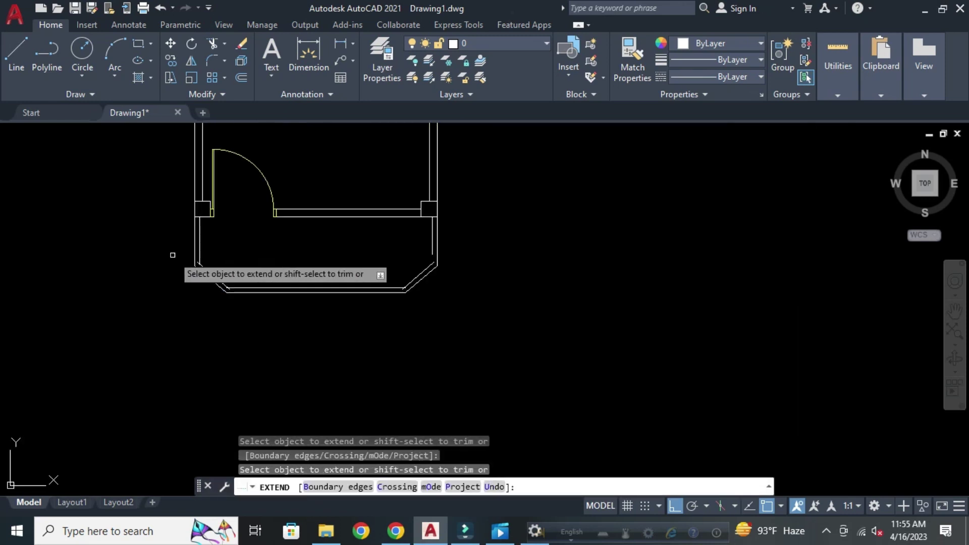
pyautogui.scroll(5, 441, 253)
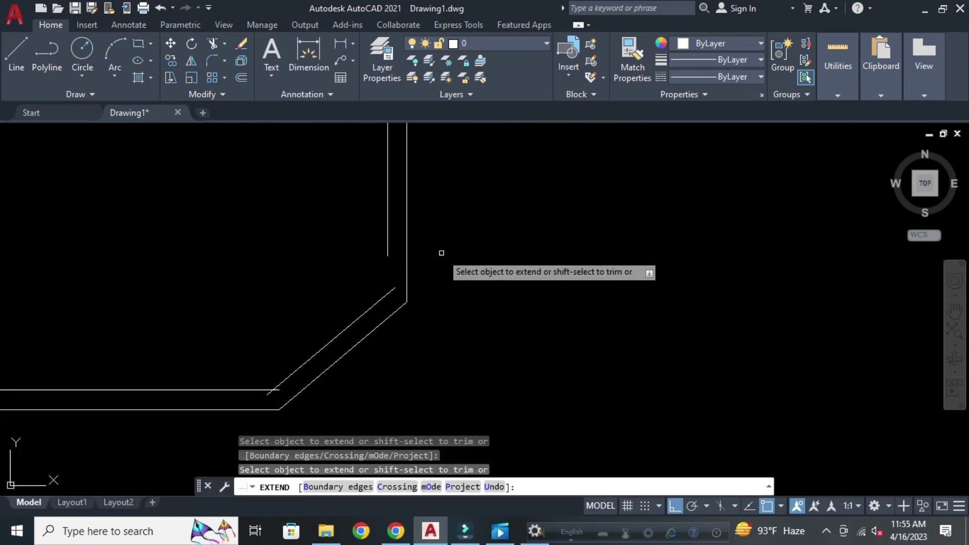
pyautogui.click(388, 241)
pyautogui.press('Return')
pyautogui.press('Return')
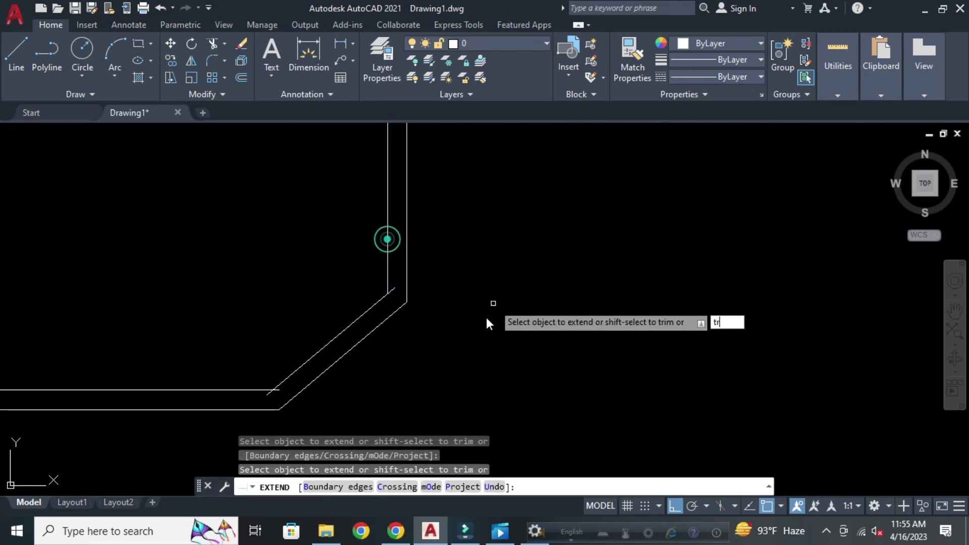
pyautogui.press('Return')
pyautogui.press('Return')
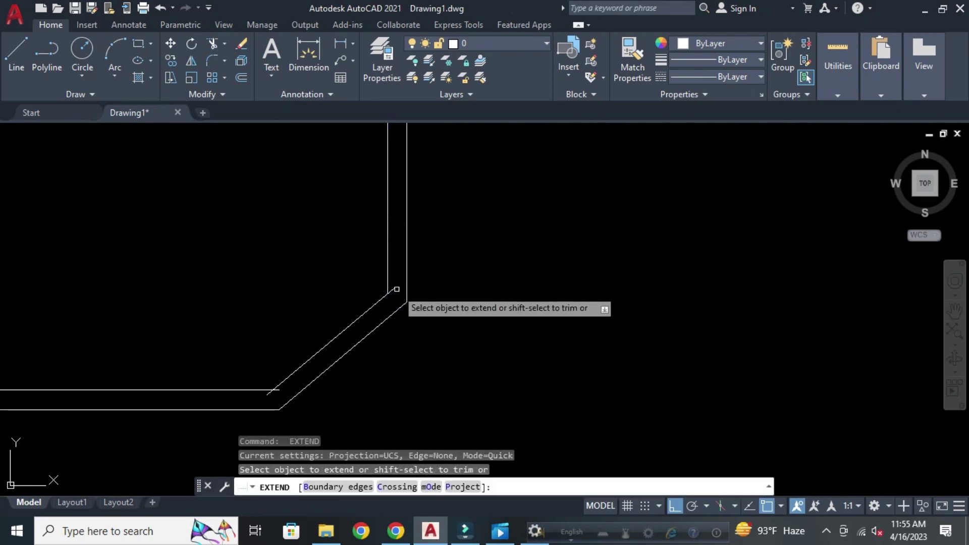
pyautogui.press('Escape')
pyautogui.press('Escape')
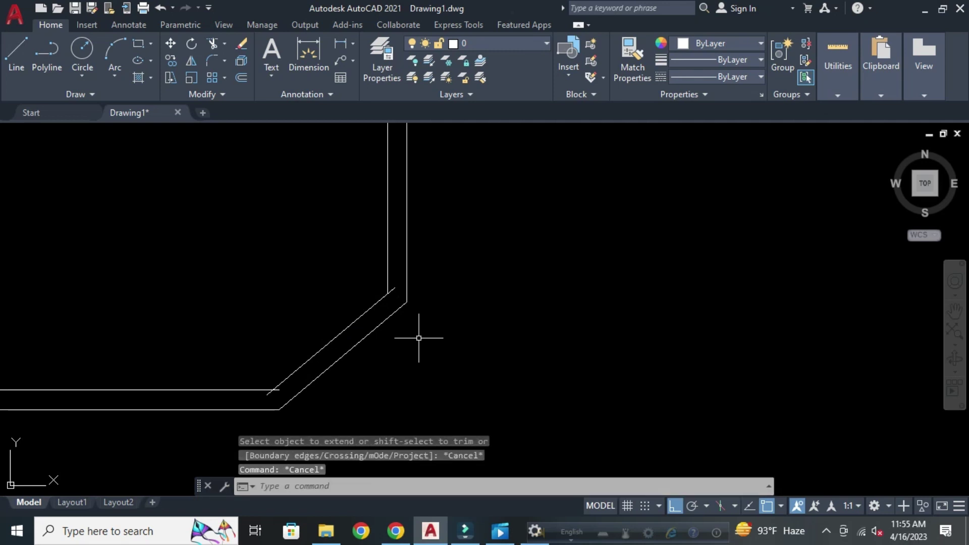
pyautogui.press('Escape')
pyautogui.press('Escape')
pyautogui.write('EX')
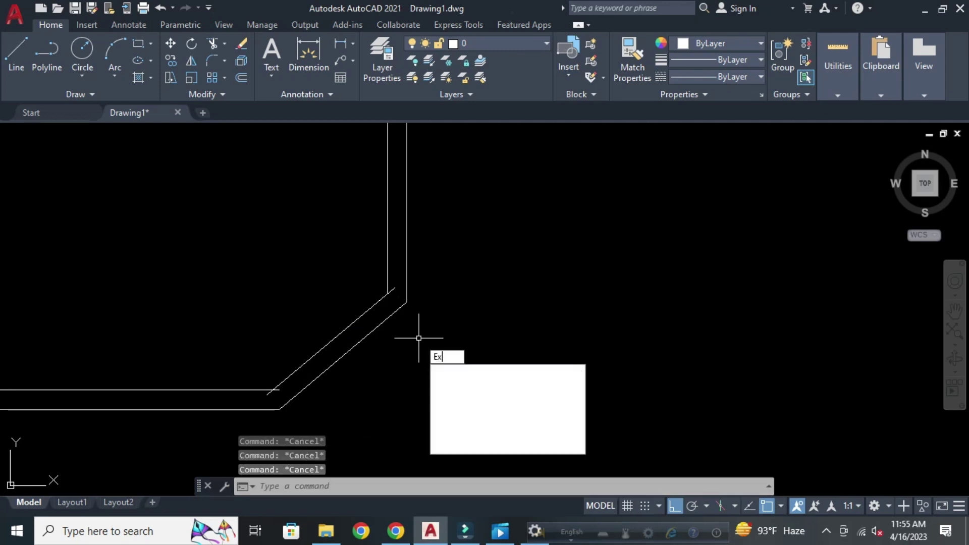
pyautogui.press('Return')
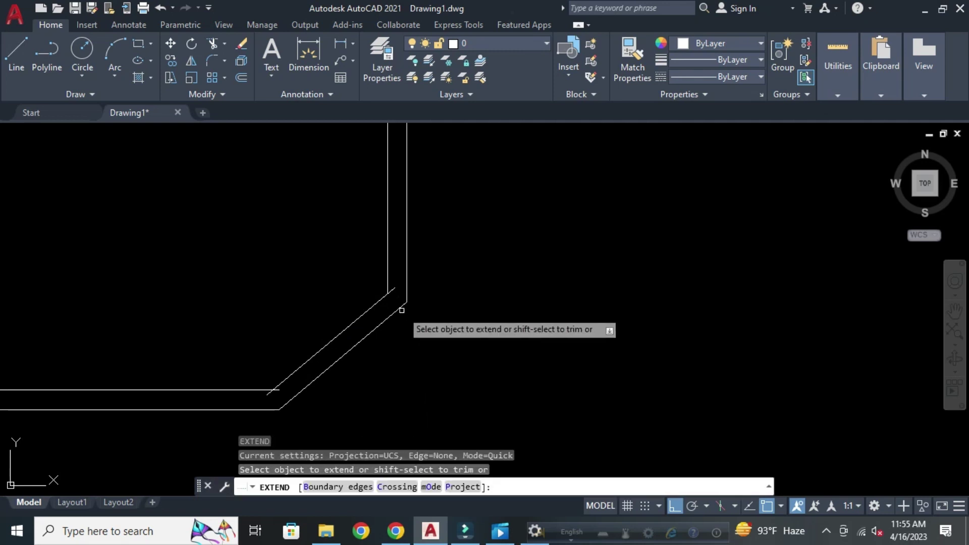
pyautogui.press('Escape')
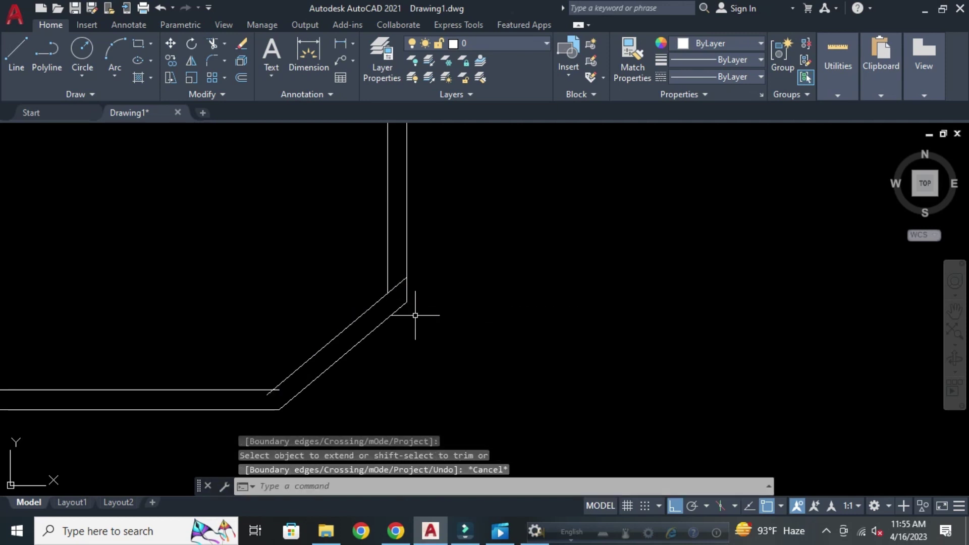
pyautogui.press('Escape')
pyautogui.press('Escape')
pyautogui.press('Escape')
# Trim the diagonal and horizontal line overshoots at the first angled corner.
pyautogui.write('tr')
pyautogui.press('Return')
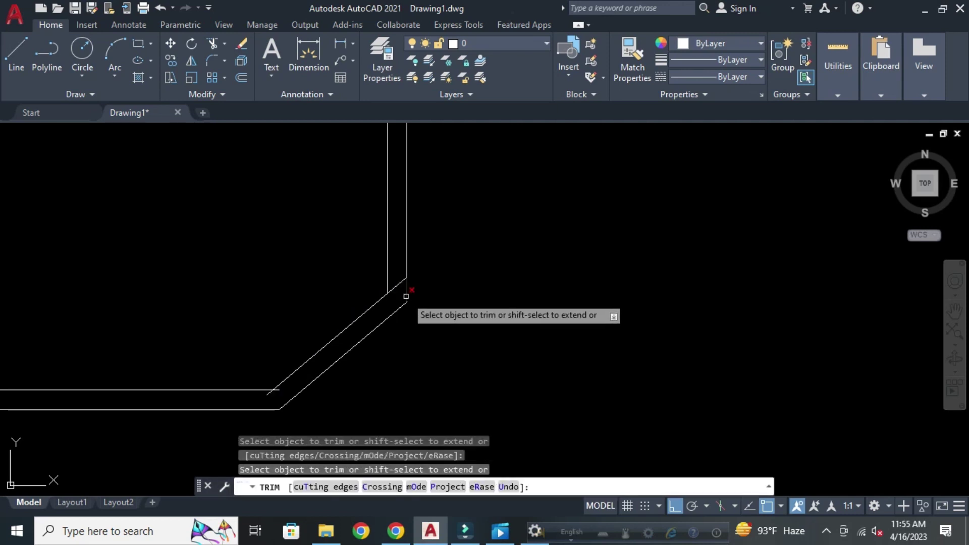
pyautogui.click(398, 285)
pyautogui.scroll(10, 275, 395)
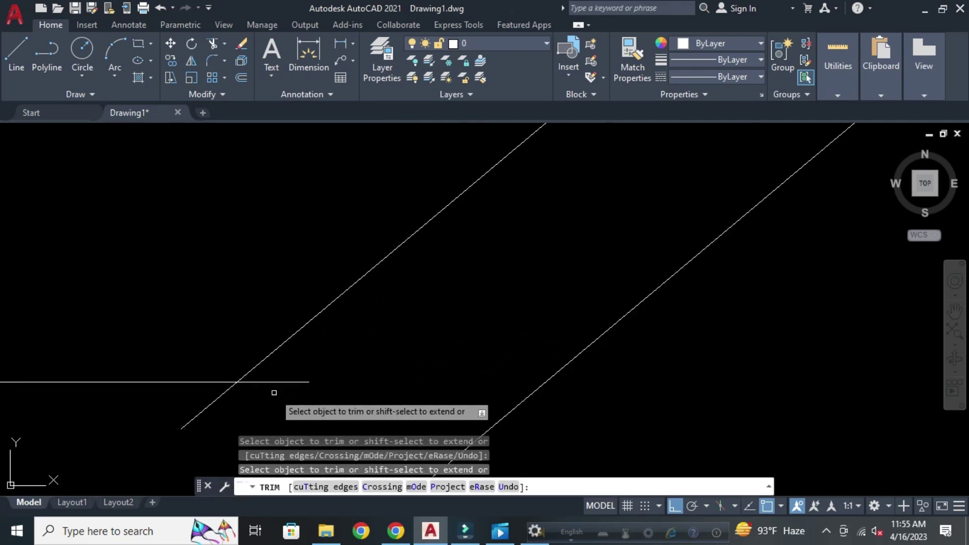
pyautogui.click(281, 381)
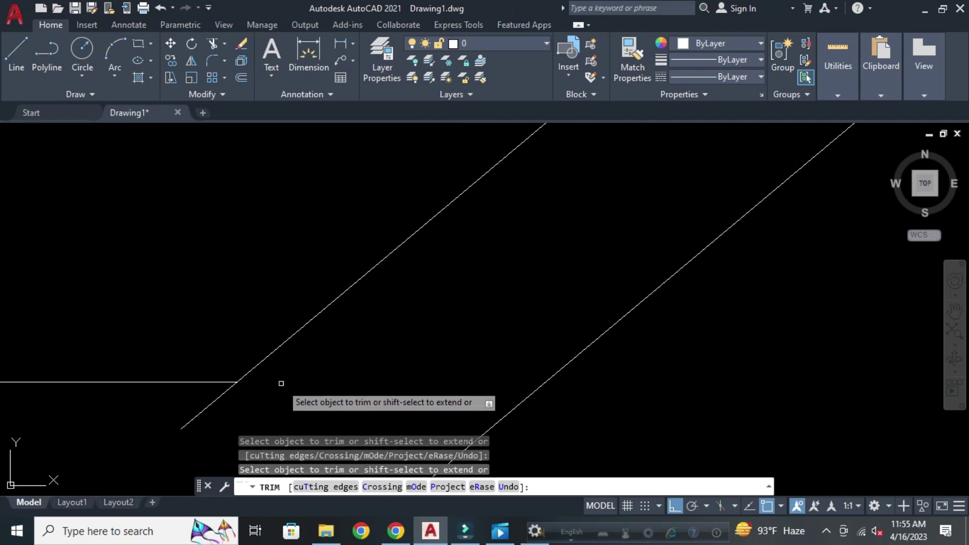
pyautogui.click(216, 401)
pyautogui.scroll(-5, 590, 343)
pyautogui.scroll(-5, 651, 320)
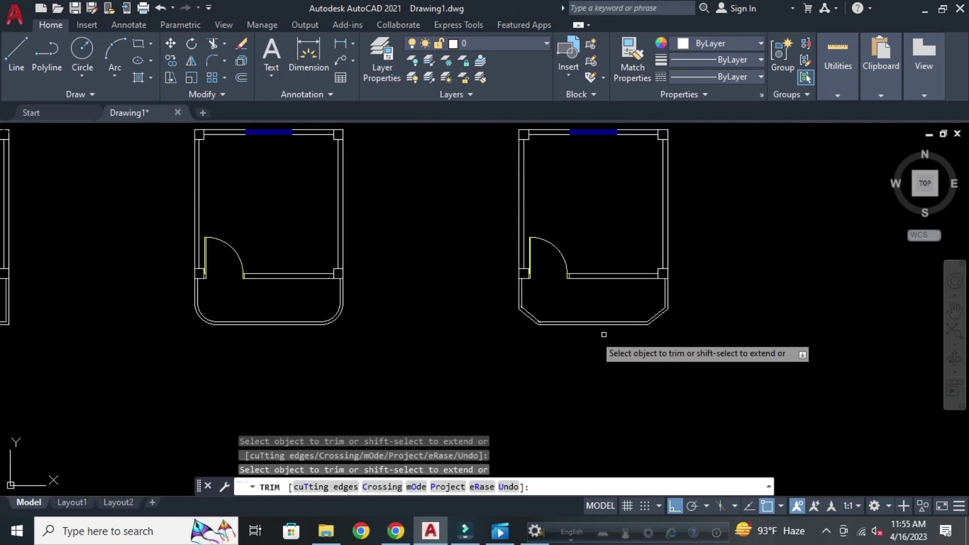
pyautogui.scroll(5, 604, 335)
pyautogui.scroll(5, 550, 330)
pyautogui.scroll(2, 508, 280)
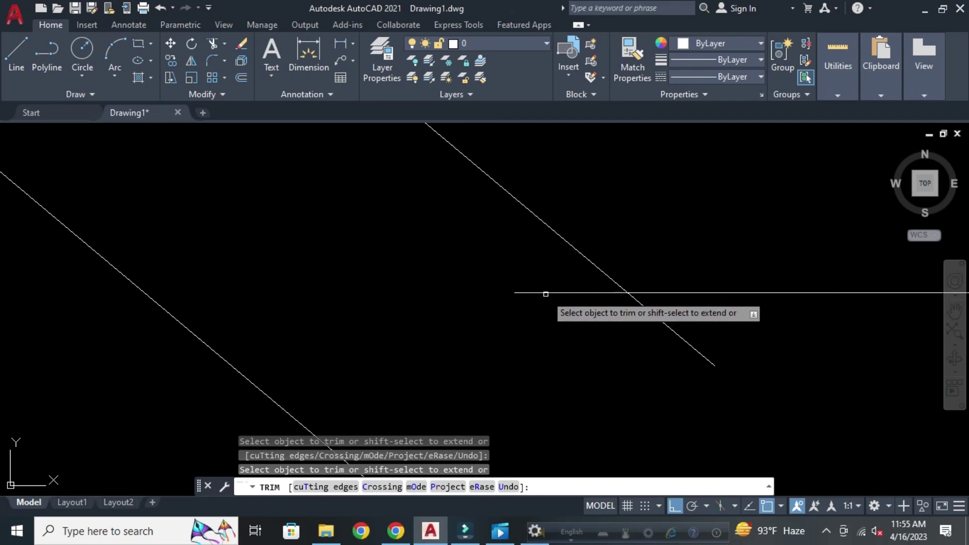
# Trim the remaining diagonal tails past the wall lines at the right corner.
pyautogui.click(544, 293)
pyautogui.click(650, 312)
pyautogui.scroll(-3, 485, 303)
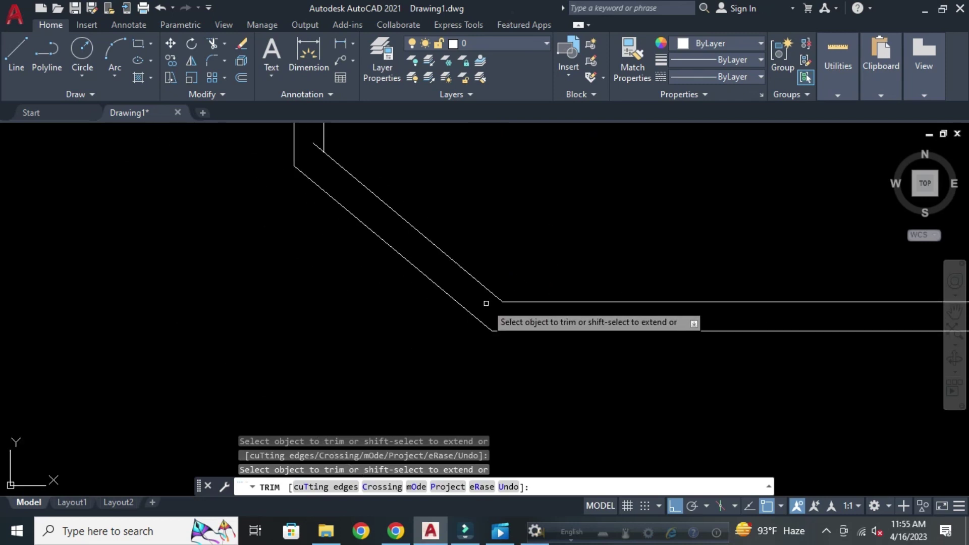
pyautogui.scroll(-2, 414, 274)
pyautogui.scroll(4, 464, 263)
pyautogui.scroll(5, 628, 262)
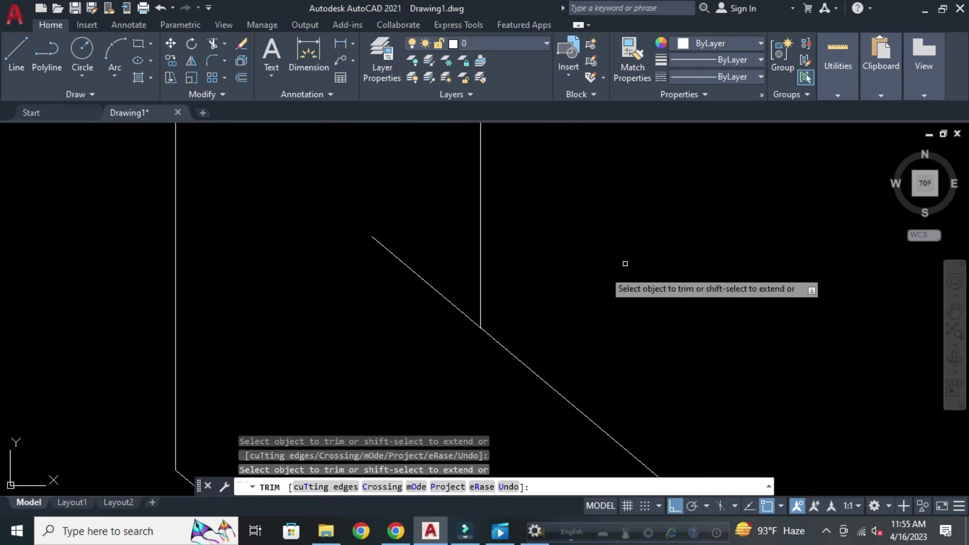
pyautogui.click(430, 286)
pyautogui.scroll(-4, 430, 286)
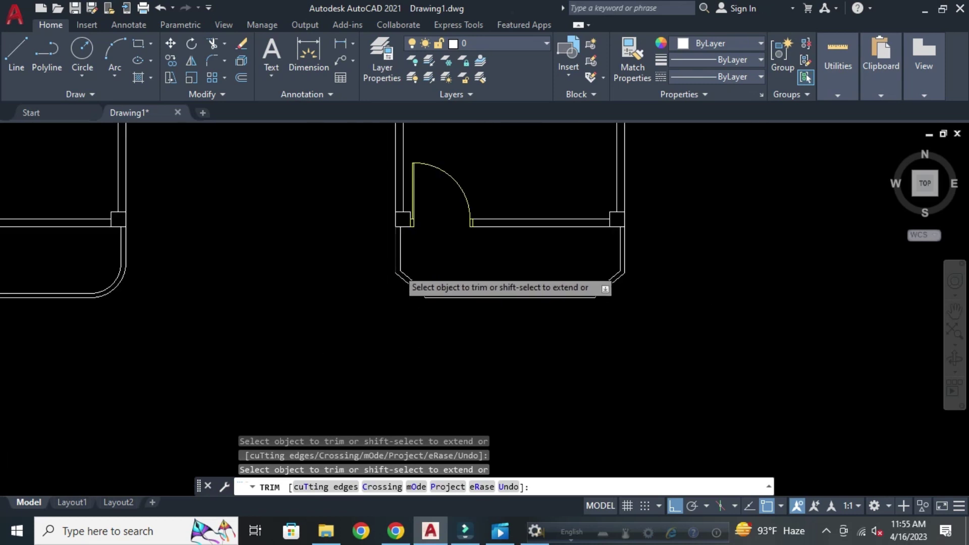
pyautogui.scroll(-4, 444, 277)
pyautogui.press('Escape')
pyautogui.scroll(-2, 520, 279)
pyautogui.scroll(4, 516, 307)
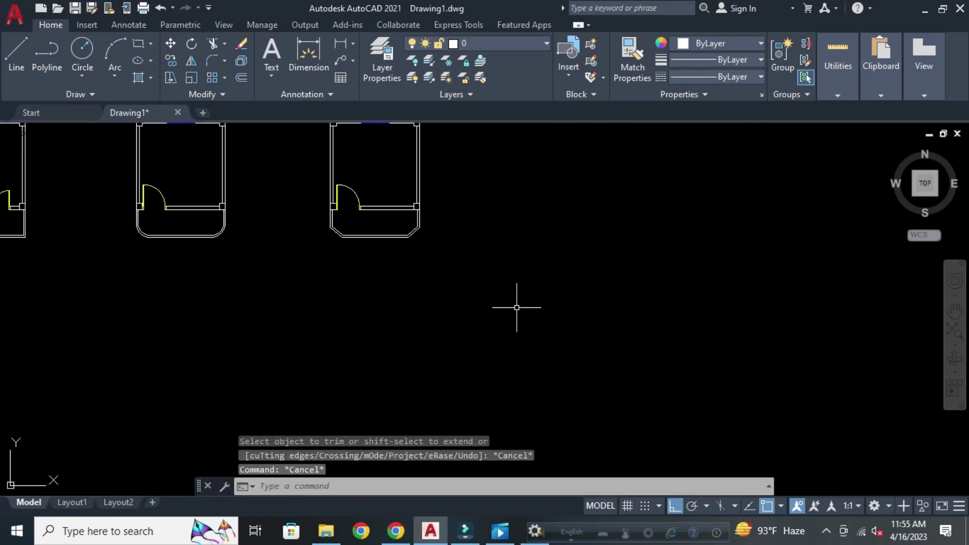
pyautogui.moveTo(480, 293); pyautogui.dragTo(443, 396, button='middle')
pyautogui.moveTo(469, 346); pyautogui.dragTo(361, 346, button='middle')
# Draw a 10 by 10 rectangle to the right of the room units.
pyautogui.press('Escape')
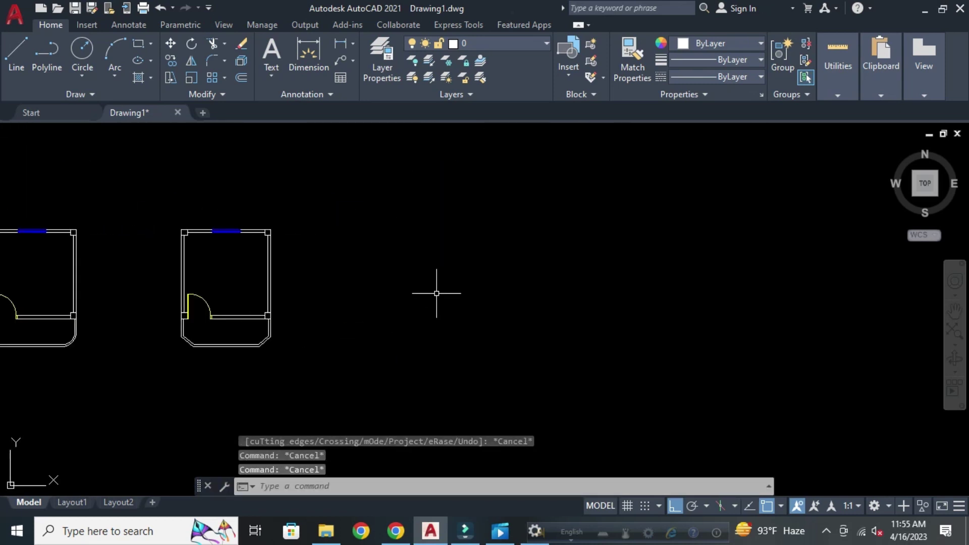
pyautogui.press('Escape')
pyautogui.write('R')
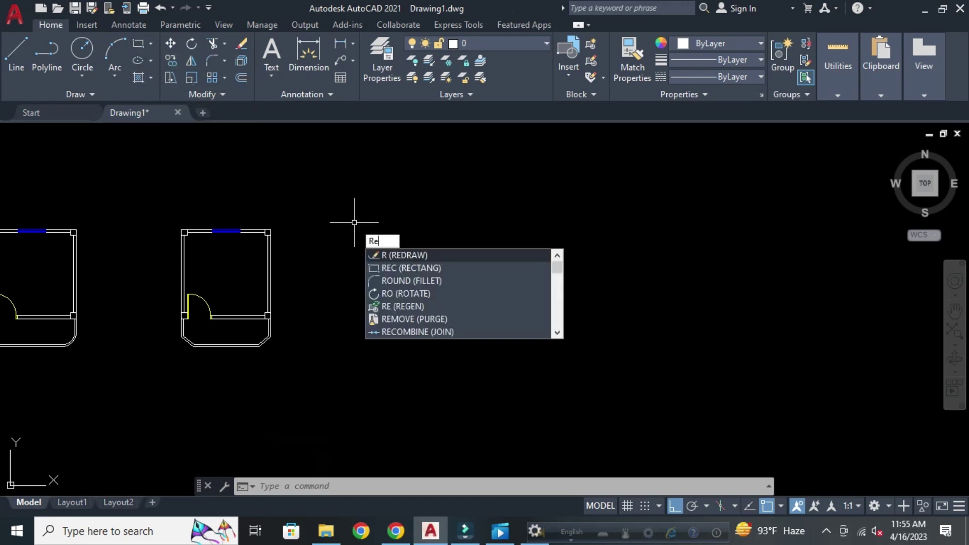
pyautogui.write('ec')
pyautogui.press('Return')
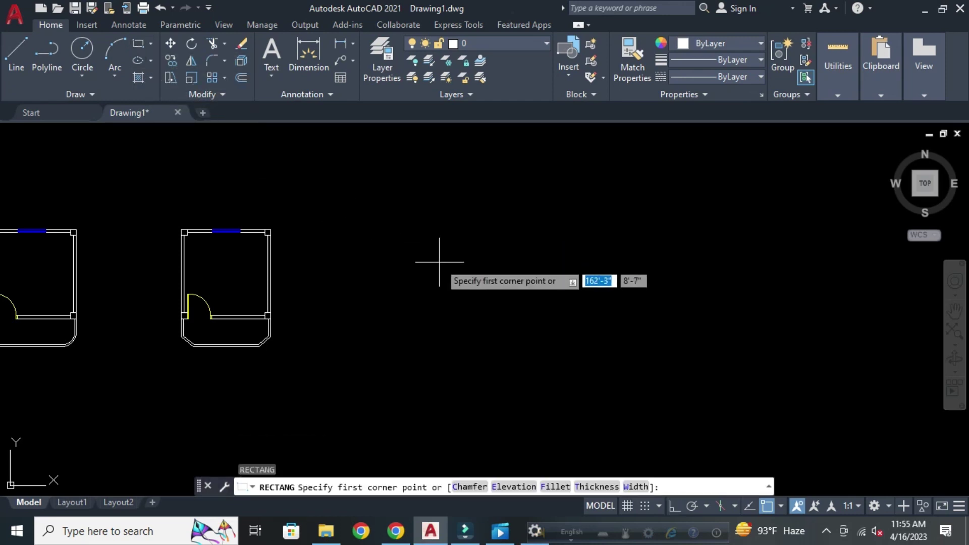
pyautogui.click(426, 262)
pyautogui.write('1')
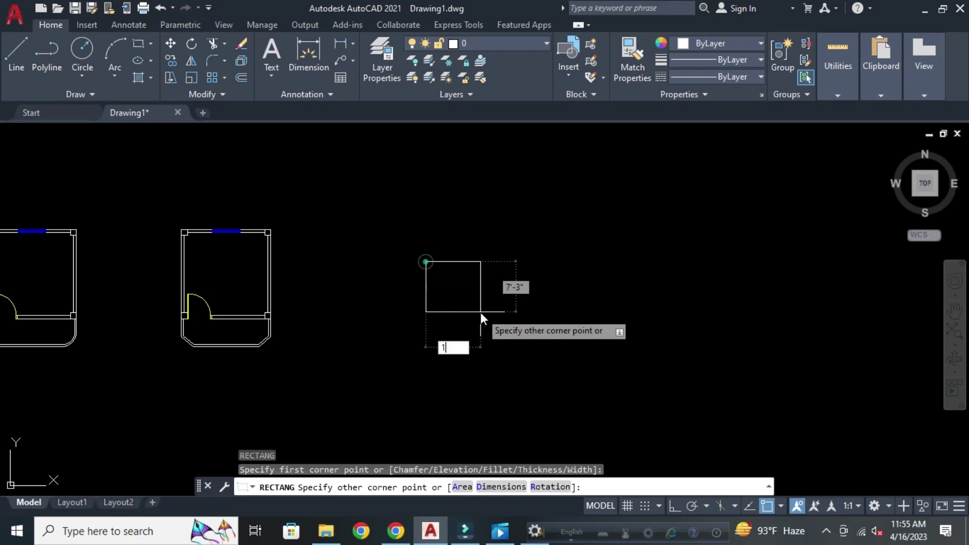
pyautogui.write('0')
pyautogui.press('Tab')
pyautogui.write('10')
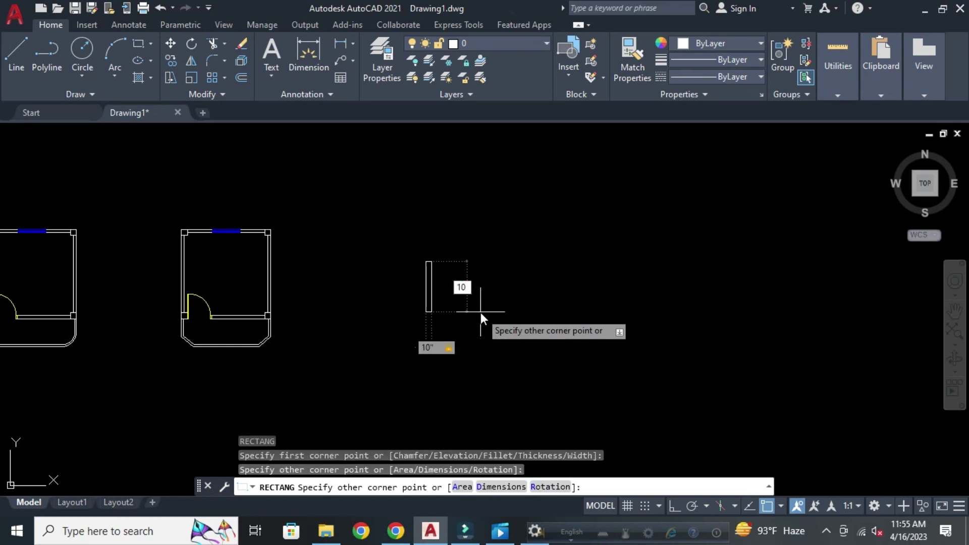
pyautogui.press('Return')
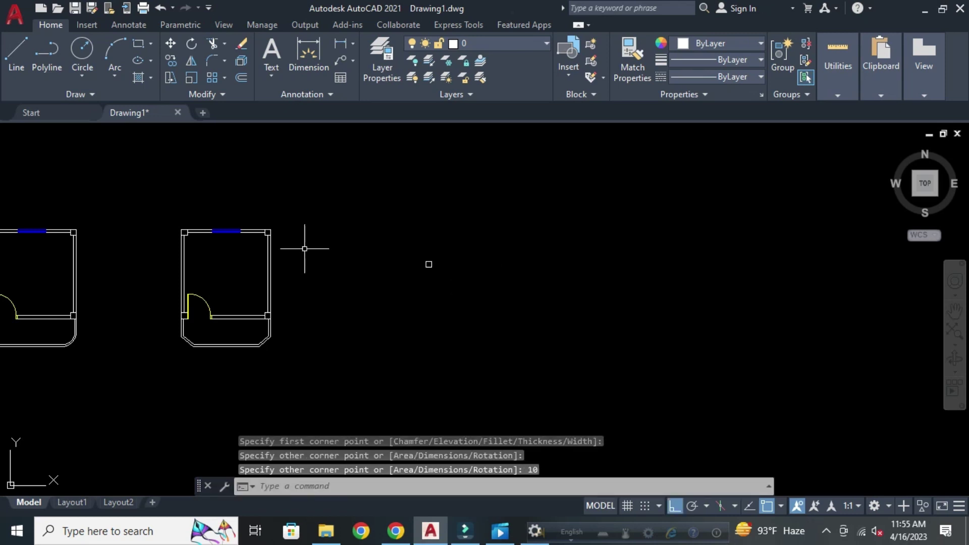
pyautogui.scroll(2, 450, 265)
pyautogui.scroll(-3, 419, 302)
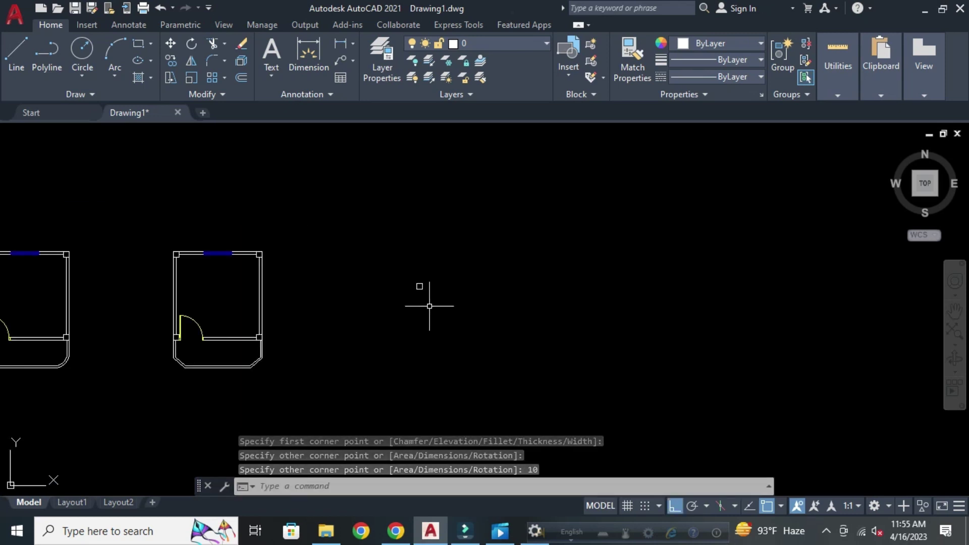
pyautogui.scroll(1, 419, 303)
pyautogui.press('Escape')
pyautogui.press('Escape')
pyautogui.press('Escape')
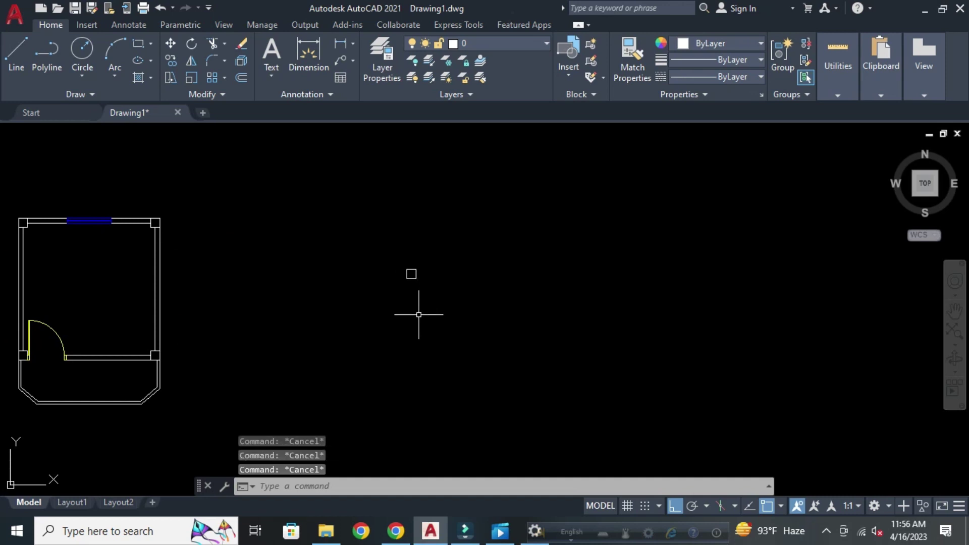
# Copy the small square 8' to the right from its centre point.
pyautogui.write('cp')
pyautogui.press('Return')
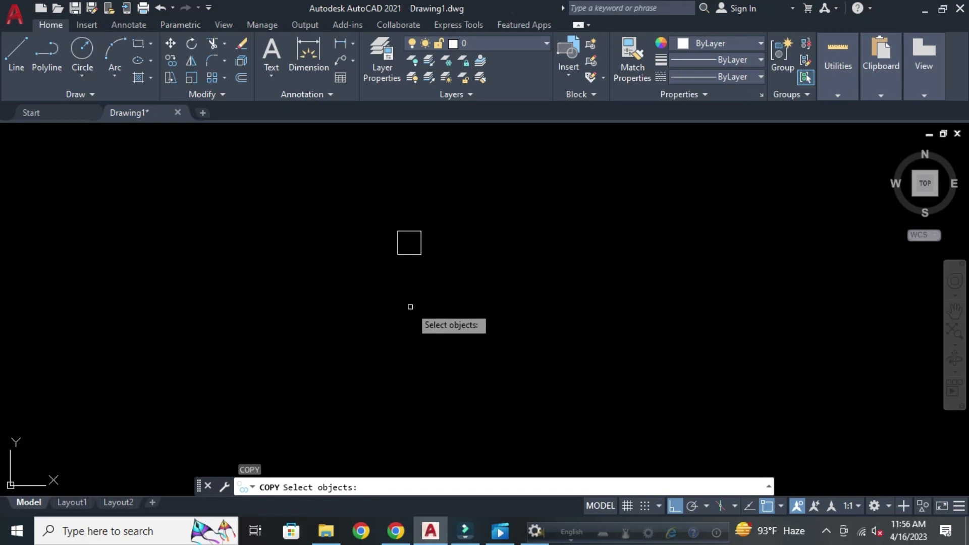
pyautogui.press('Escape')
pyautogui.click(460, 305)
pyautogui.click(372, 200)
pyautogui.write('c')
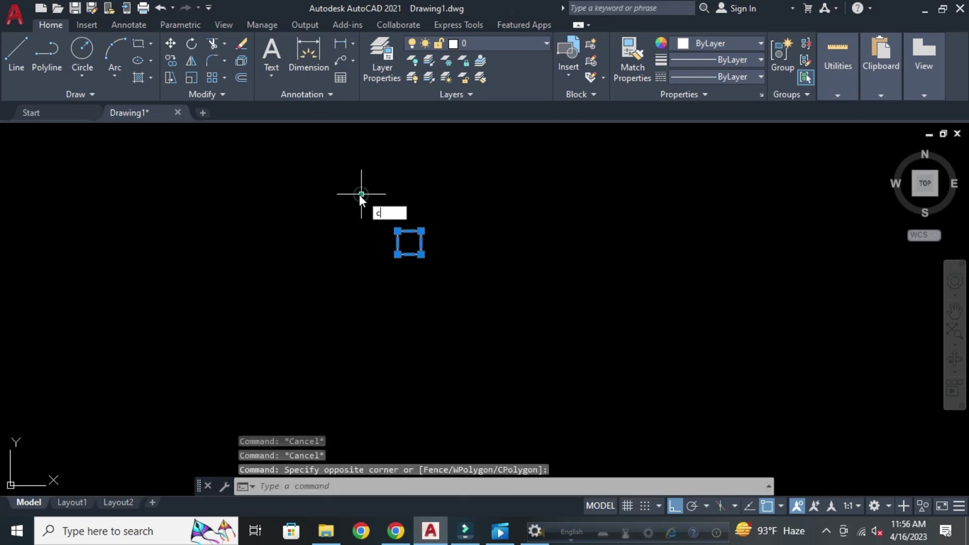
pyautogui.write('p')
pyautogui.press('Return')
pyautogui.click(409, 242)
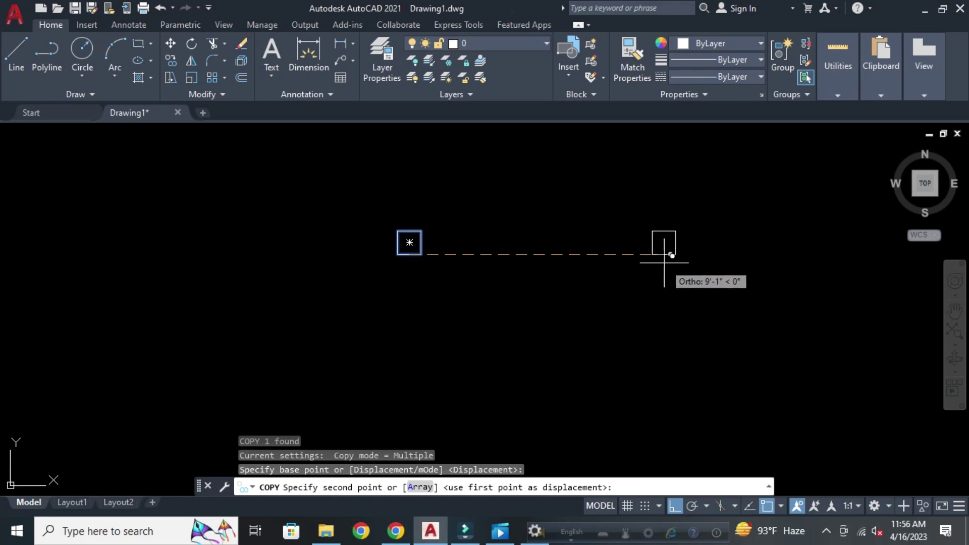
pyautogui.write("8'")
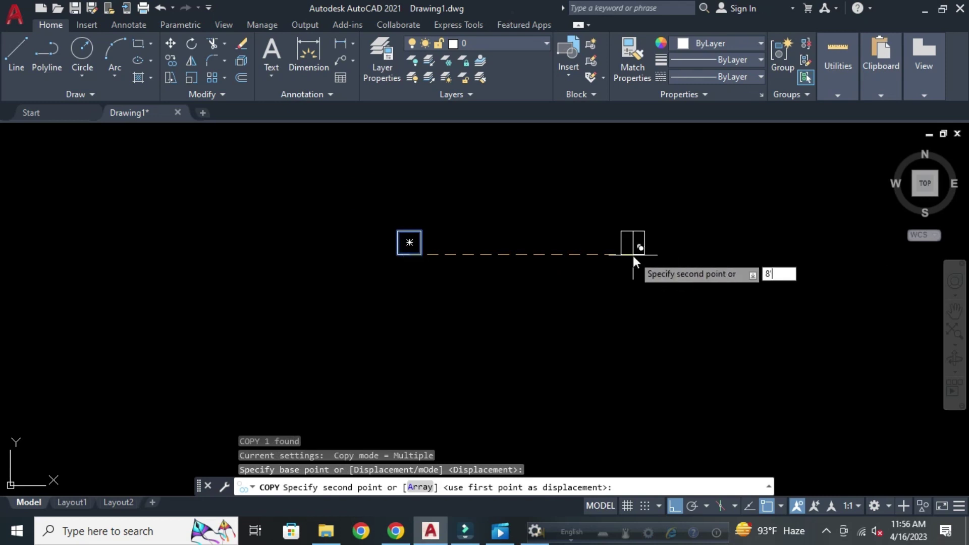
pyautogui.press('Return')
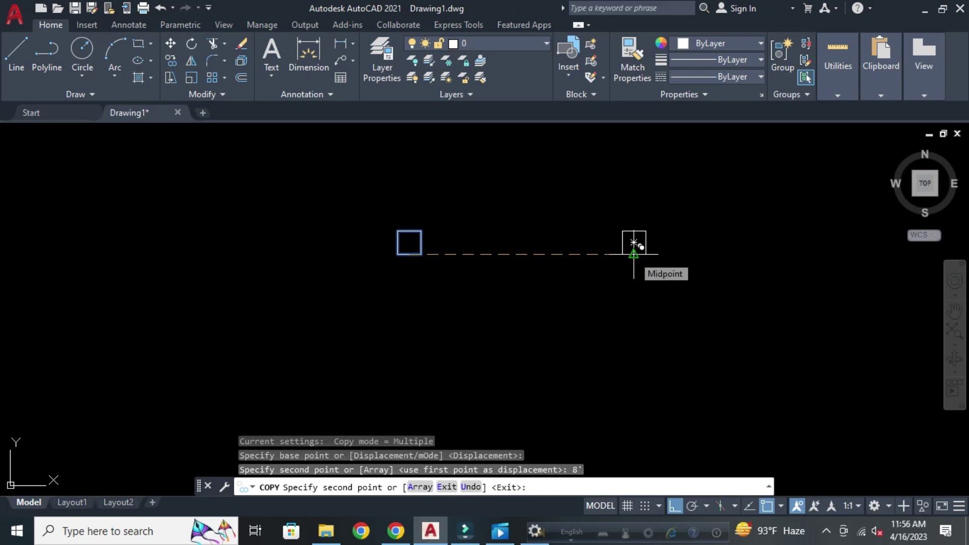
pyautogui.press('Return')
# Copy both squares 16' upward from the left-edge midpoint, forming four corner squares.
pyautogui.scroll(-2, 605, 404)
pyautogui.scroll(-2, 605, 403)
pyautogui.click(653, 383)
pyautogui.click(440, 302)
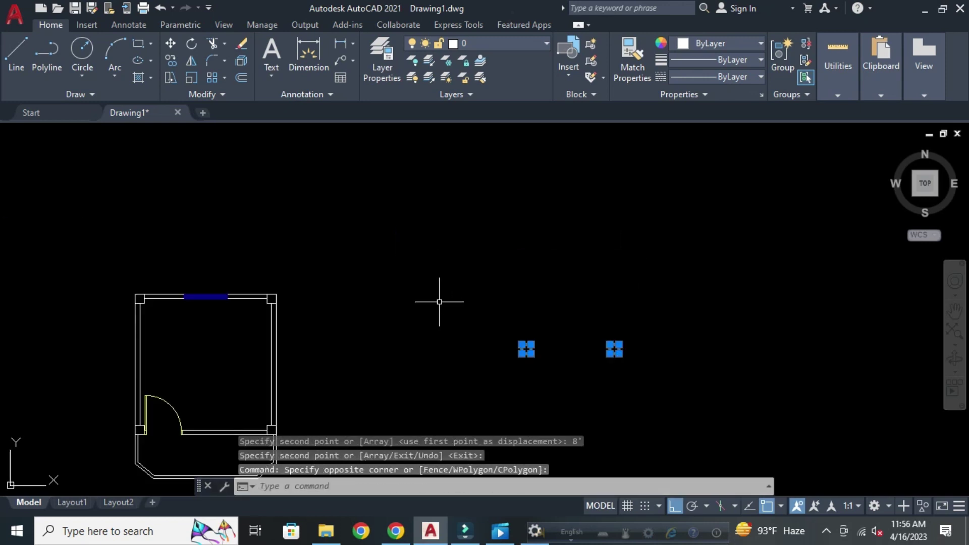
pyautogui.write('p')
pyautogui.press('Return')
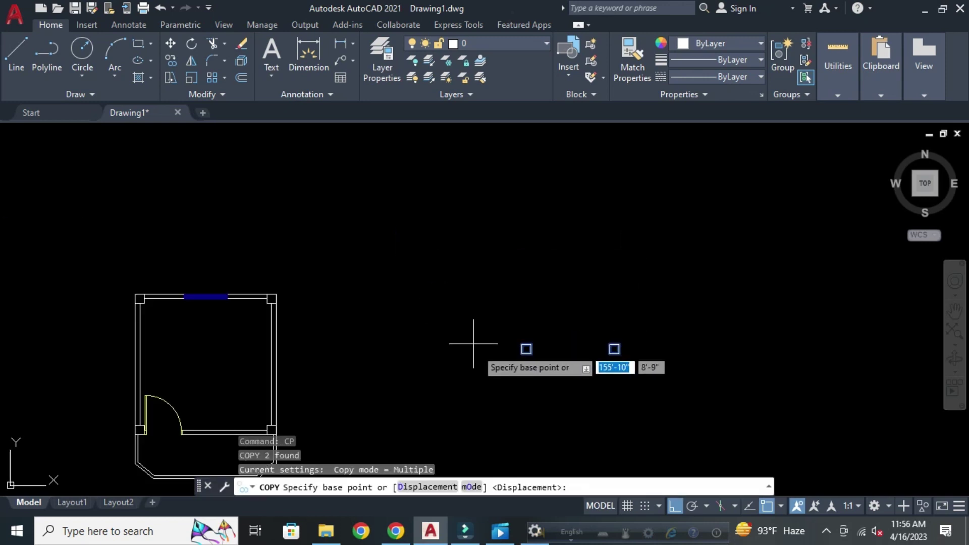
pyautogui.scroll(3, 514, 346)
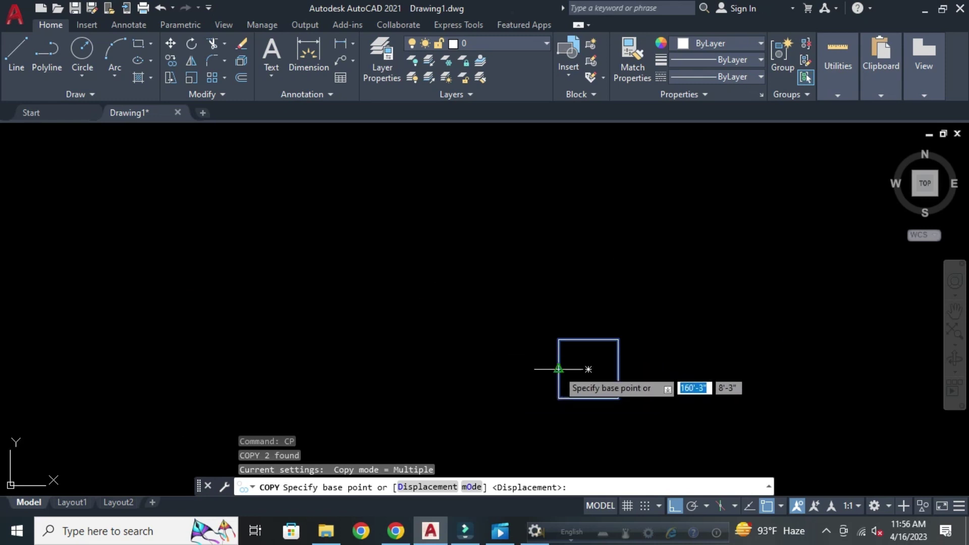
pyautogui.click(558, 368)
pyautogui.scroll(-2, 558, 369)
pyautogui.scroll(-1, 558, 369)
pyautogui.write("16'")
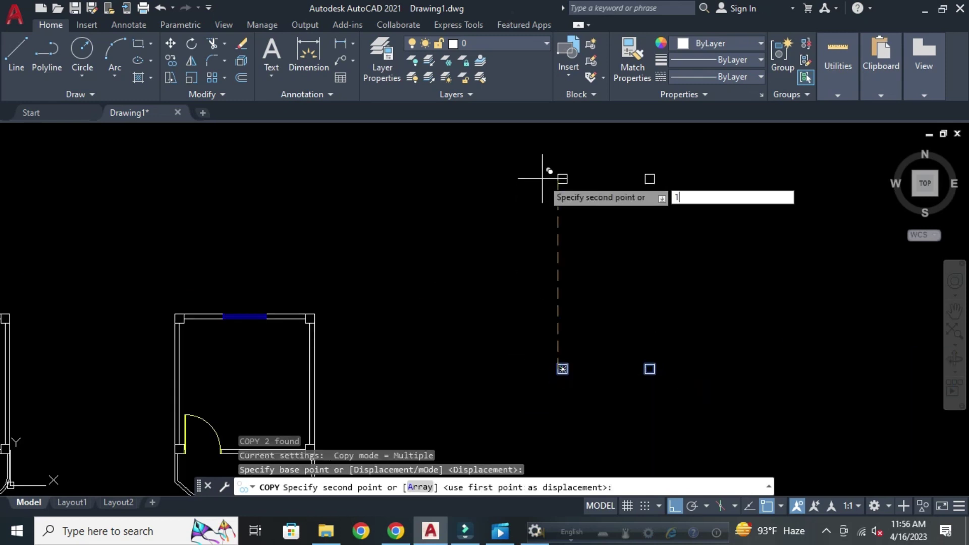
pyautogui.press('Return')
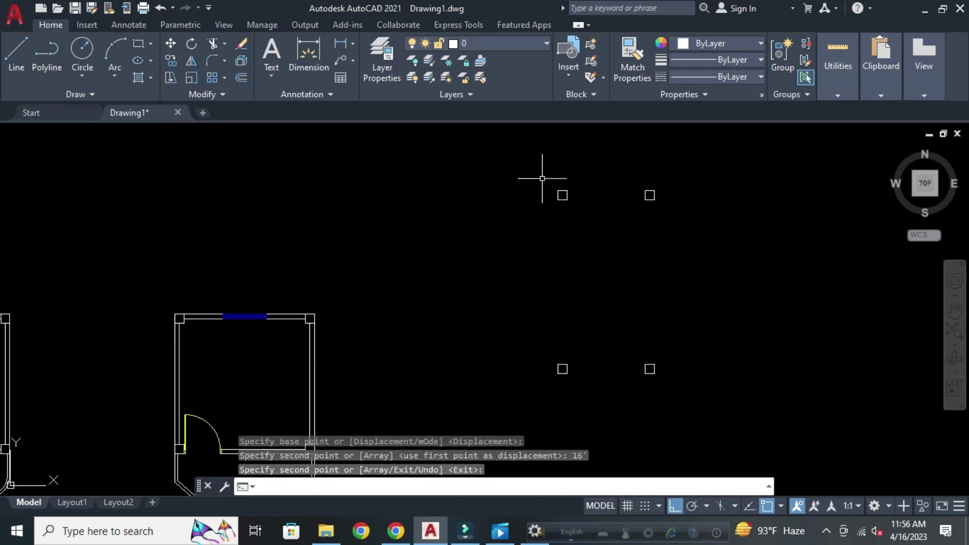
pyautogui.press('Return')
pyautogui.moveTo(587, 285); pyautogui.dragTo(477, 293, button='middle')
# Draw the right, bottom and left wall lines linking the staircase block's four squares.
pyautogui.press('Escape')
pyautogui.press('Escape')
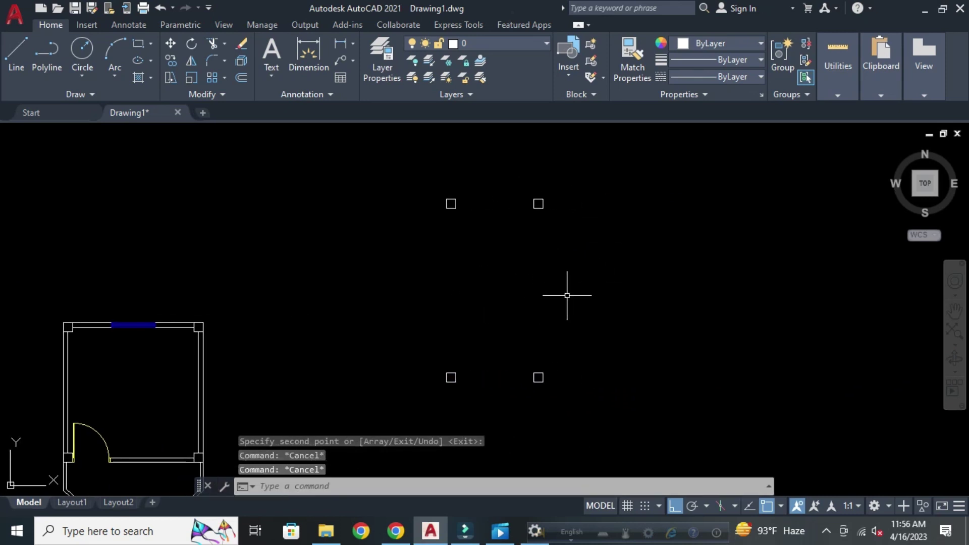
pyautogui.press('Escape')
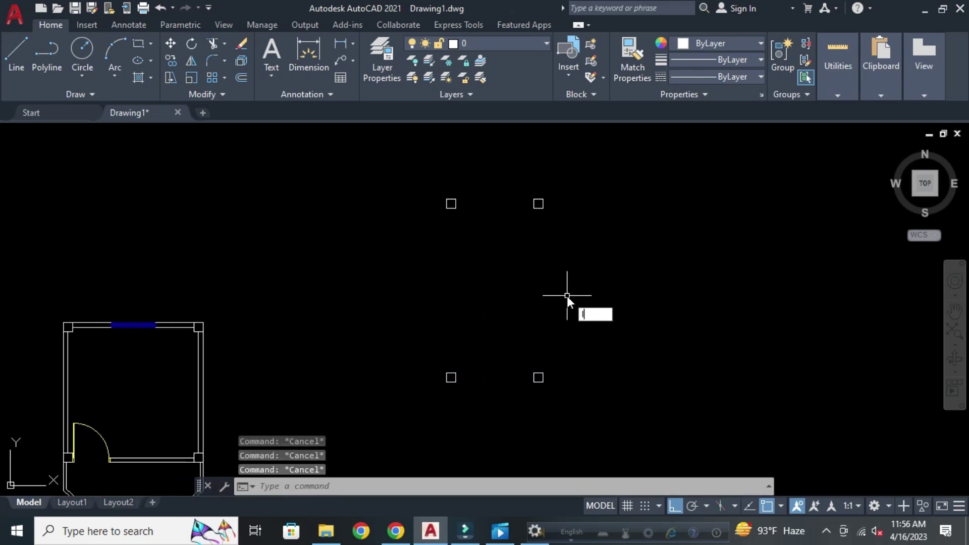
pyautogui.write('l')
pyautogui.press('Return')
pyautogui.click(538, 204)
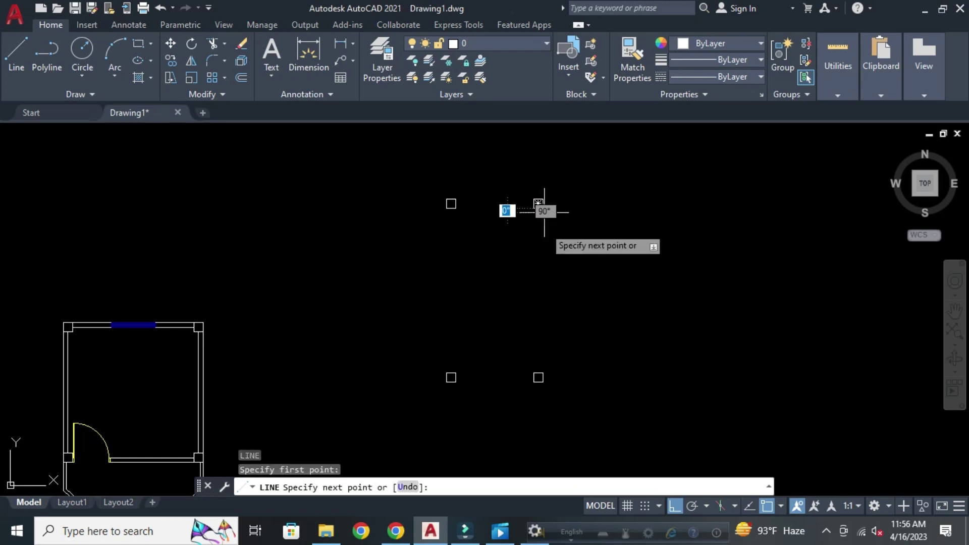
pyautogui.click(538, 377)
pyautogui.press('Return')
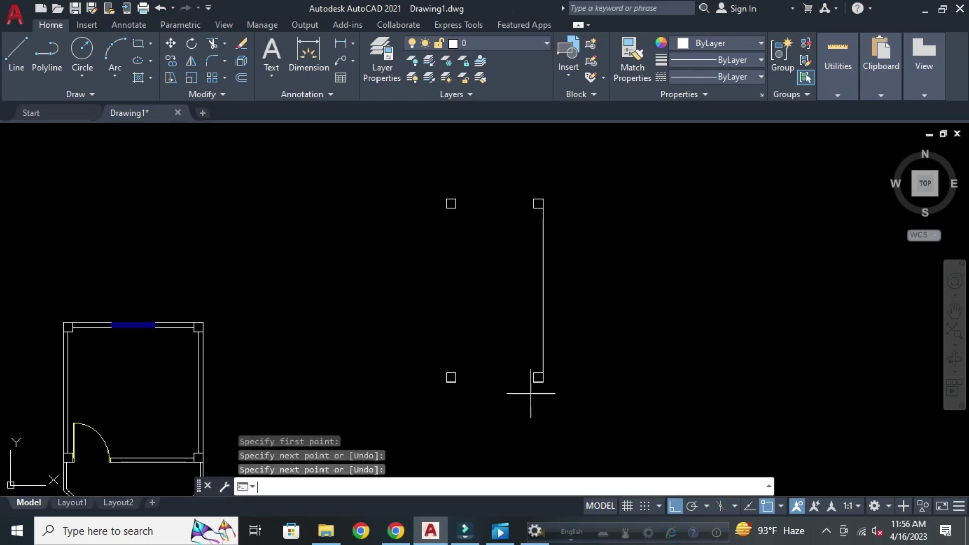
pyautogui.press('Return')
pyautogui.click(538, 377)
pyautogui.click(451, 378)
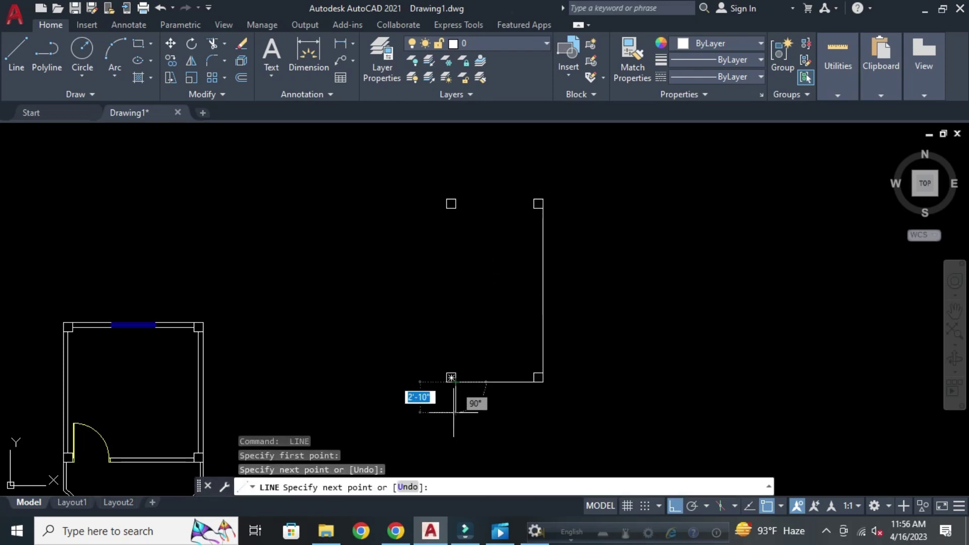
pyautogui.press('Return')
pyautogui.press('Return')
pyautogui.click(451, 377)
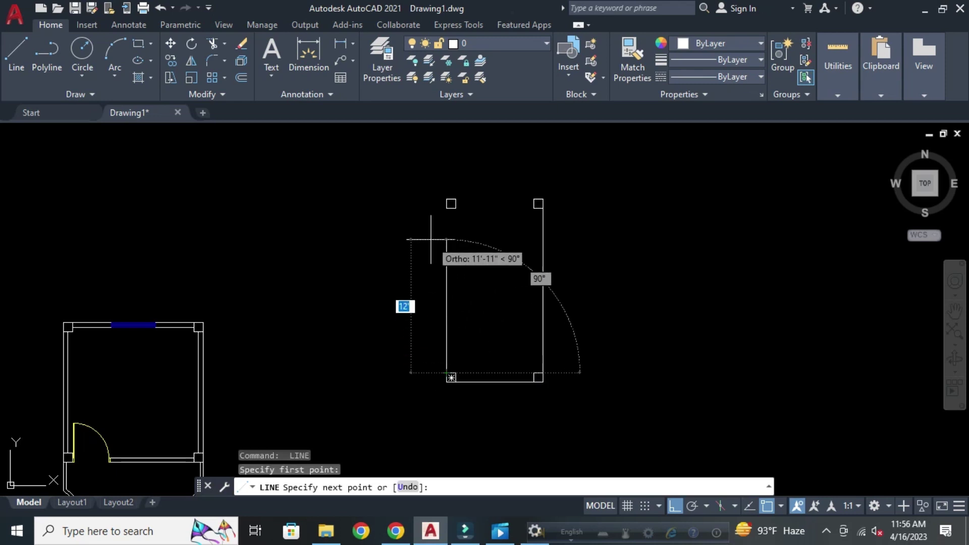
pyautogui.click(451, 203)
pyautogui.press('Return')
pyautogui.press('Return')
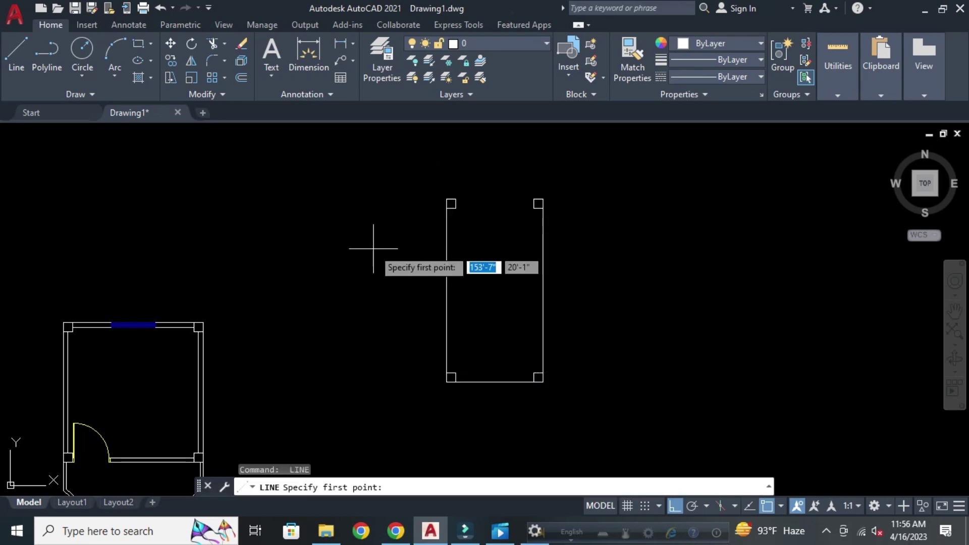
pyautogui.press('Escape')
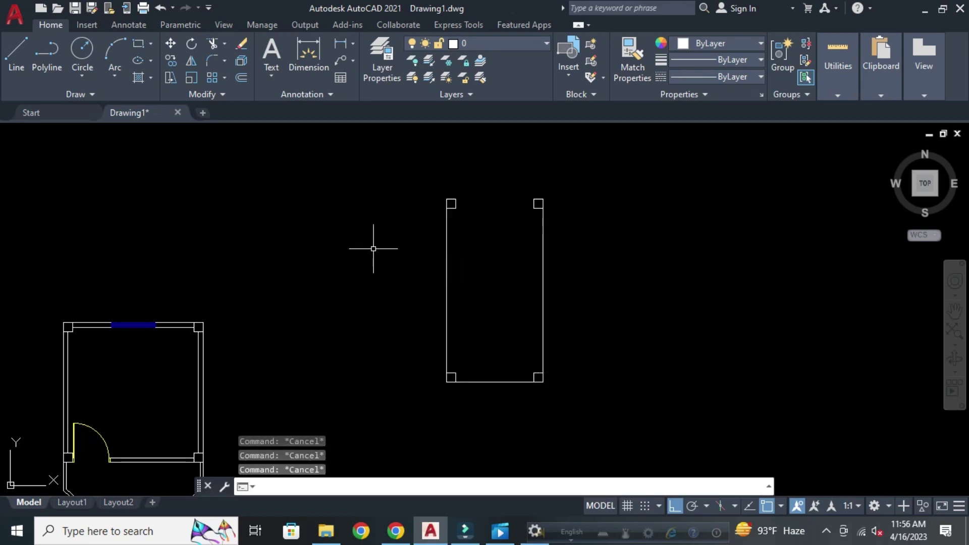
# Offset the bottom, left and right wall lines inward by 5.
pyautogui.write('o')
pyautogui.press('Return')
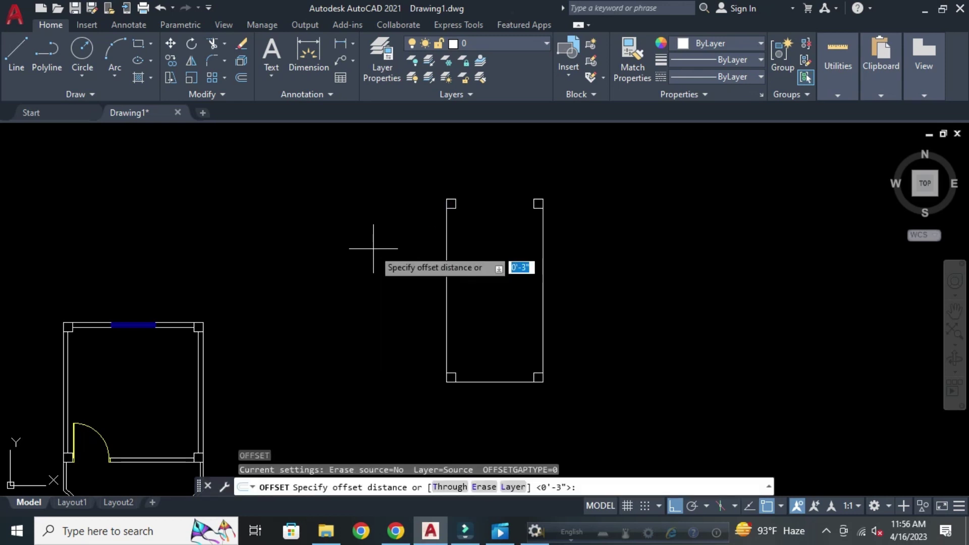
pyautogui.press('BackSpace')
pyautogui.write('5')
pyautogui.press('Return')
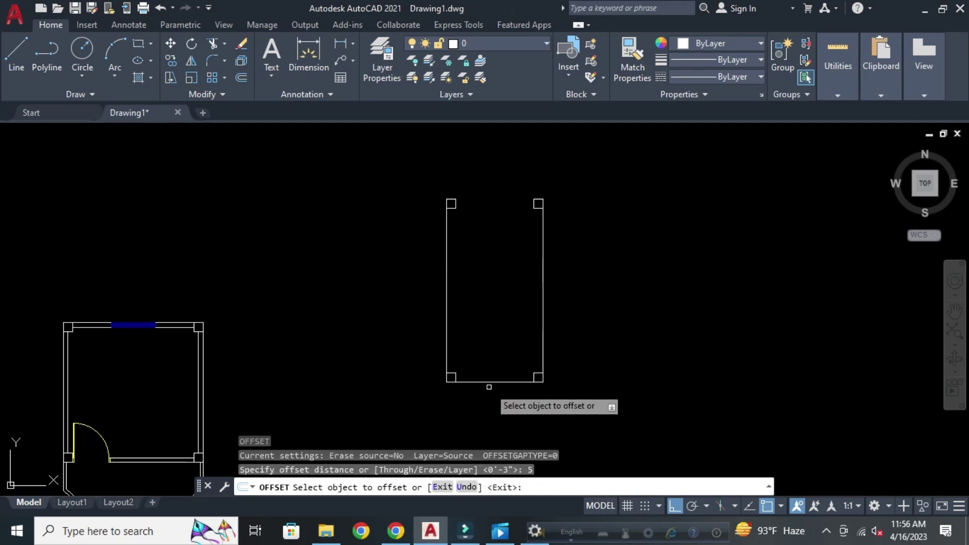
pyautogui.click(488, 384)
pyautogui.click(472, 328)
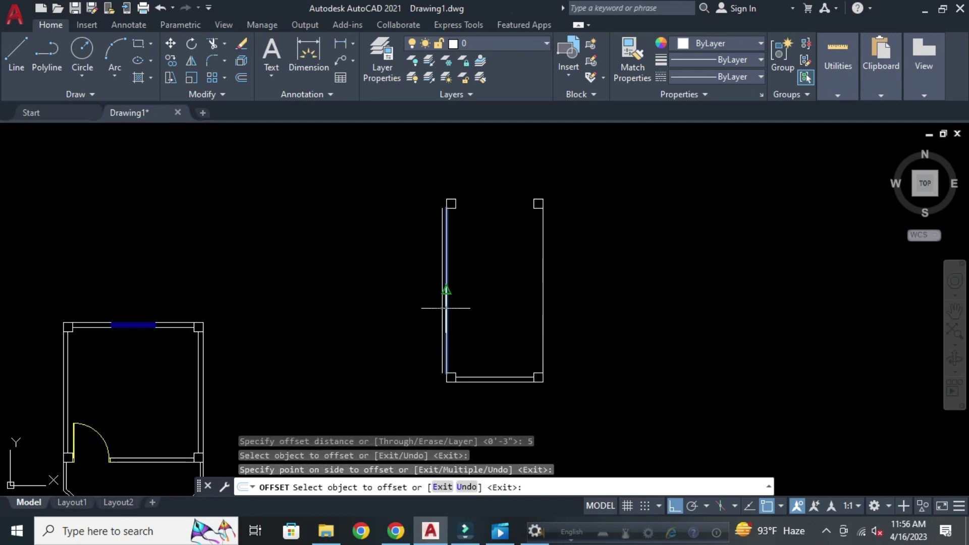
pyautogui.click(446, 291)
pyautogui.click(504, 303)
pyautogui.click(544, 304)
pyautogui.click(447, 304)
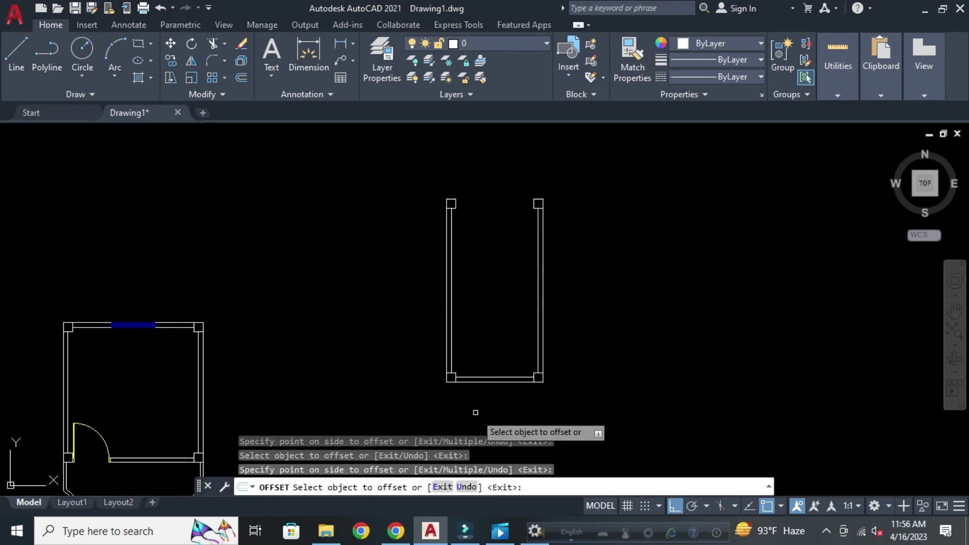
pyautogui.scroll(4, 479, 409)
pyautogui.press('Escape')
# Offset the inner bottom wall 4' upward to create the landing line.
pyautogui.press('Escape')
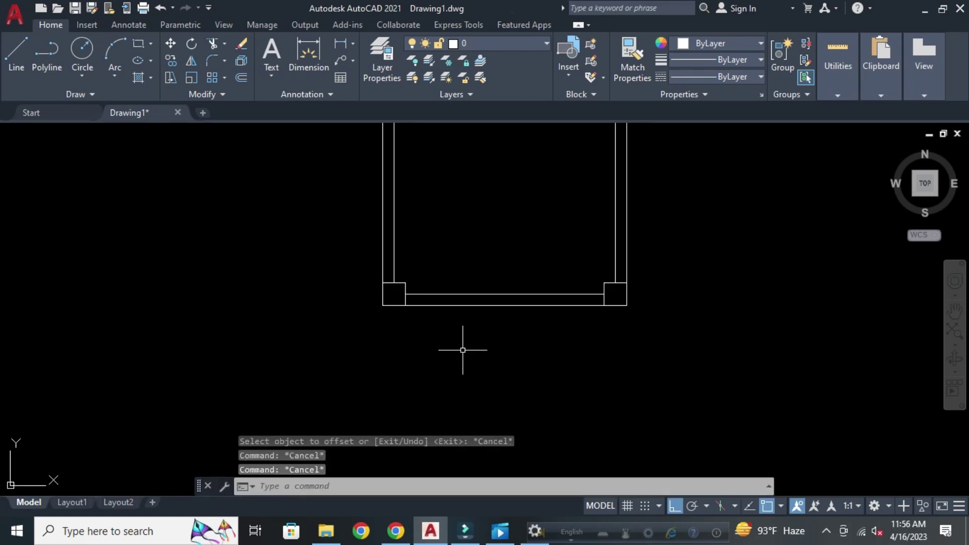
pyautogui.press('Escape')
pyautogui.write('o')
pyautogui.press('Return')
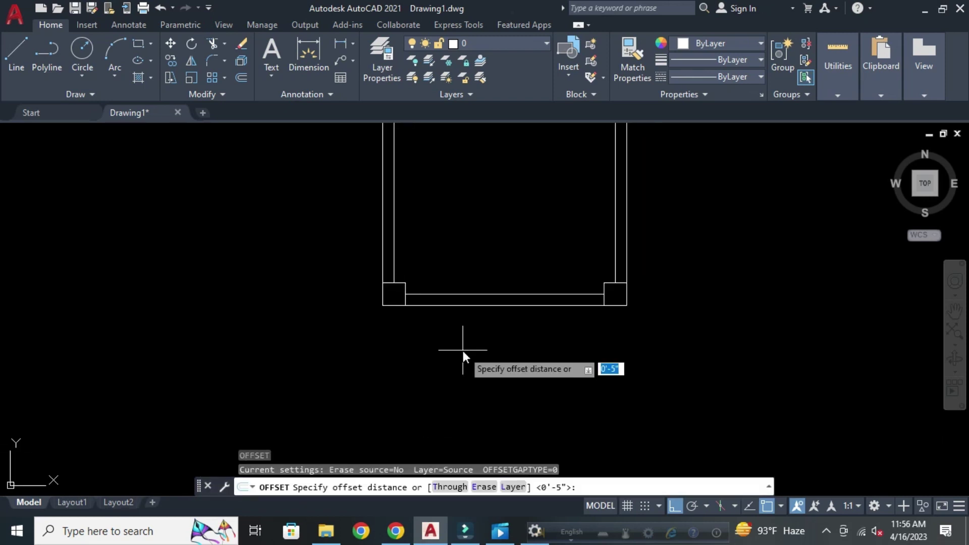
pyautogui.write('4')
pyautogui.press('Return')
pyautogui.click(504, 294)
pyautogui.click(480, 232)
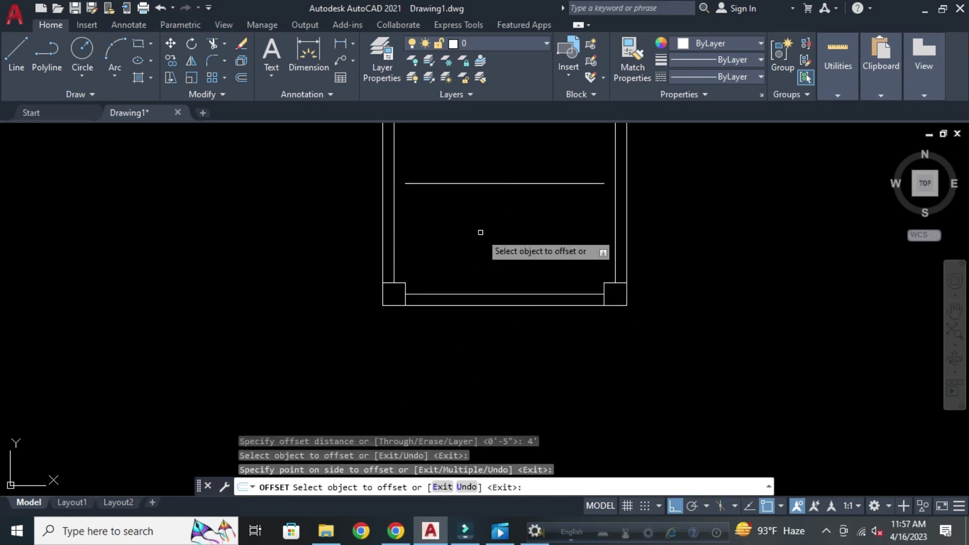
pyautogui.moveTo(493, 184); pyautogui.dragTo(484, 272, button='middle')
pyautogui.scroll(-4, 469, 346)
pyautogui.scroll(2, 474, 336)
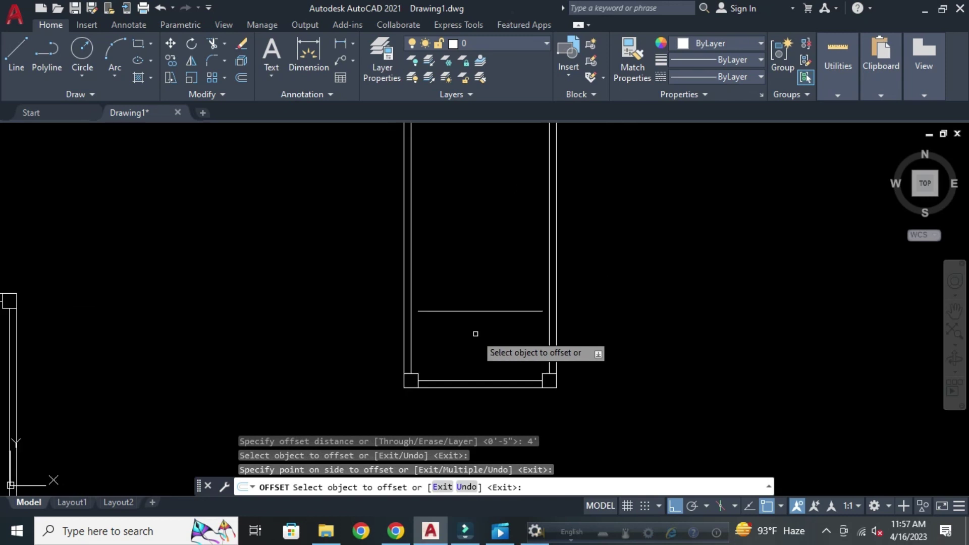
pyautogui.press('Escape')
pyautogui.press('Escape')
pyautogui.press('Escape')
pyautogui.press('Escape')
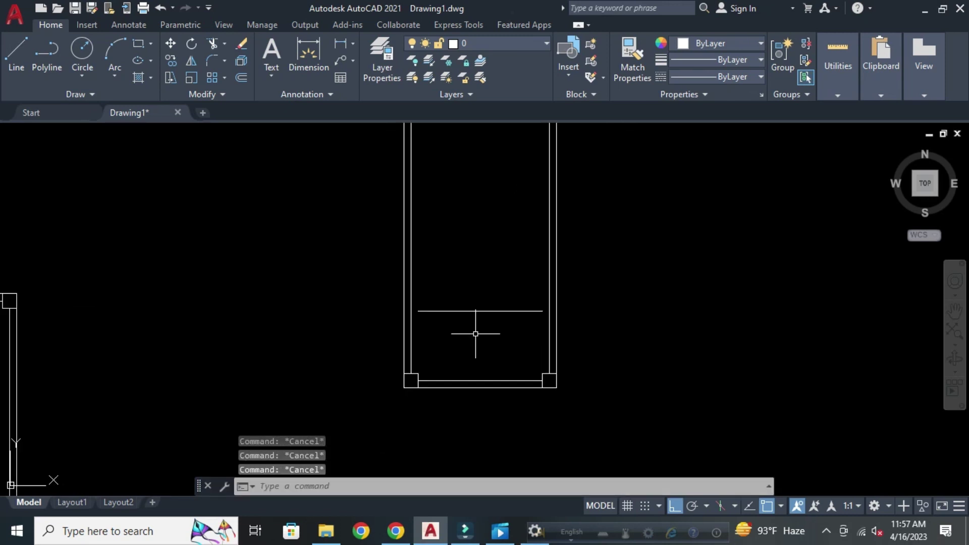
# Extend the landing line left to meet the inner side wall.
pyautogui.write('Ex')
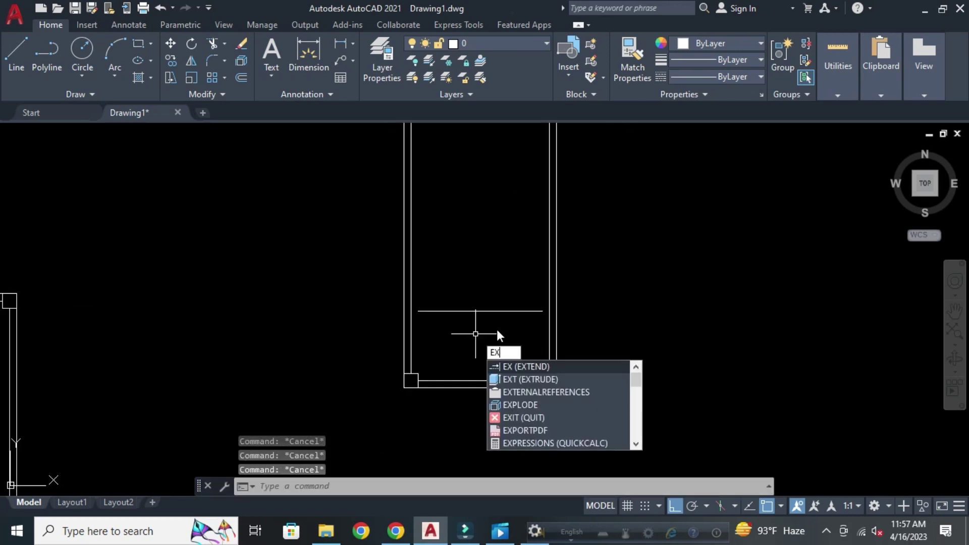
pyautogui.press('Return')
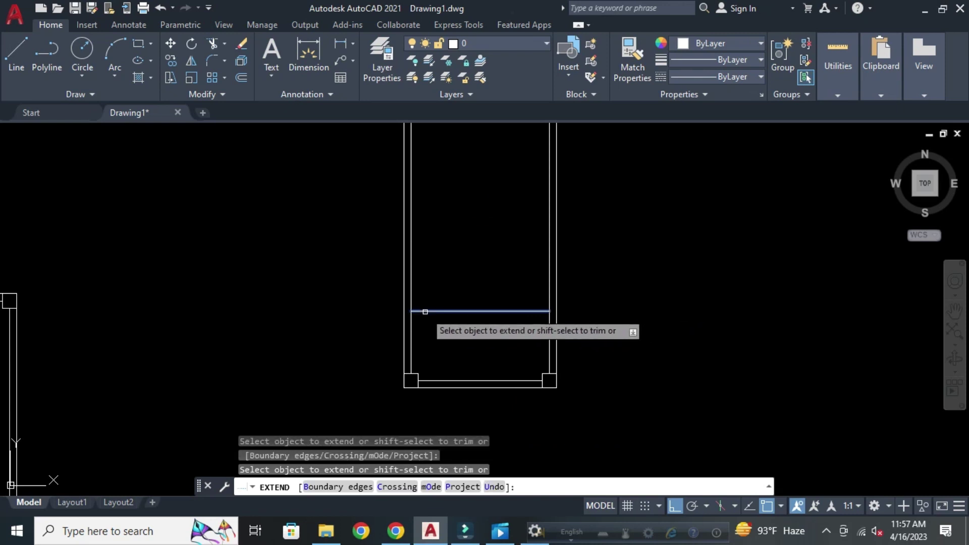
pyautogui.click(426, 312)
pyautogui.press('Return')
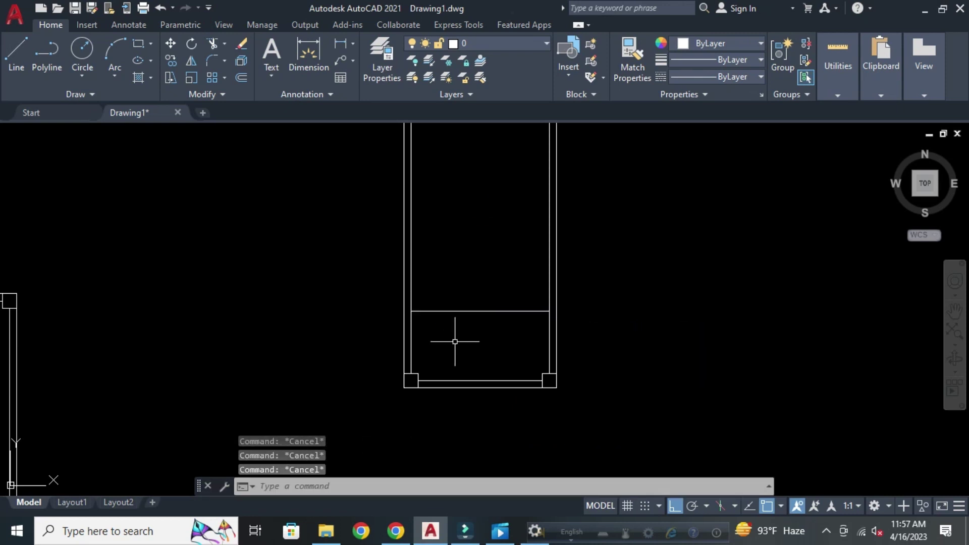
pyautogui.write('o')
# Offset the landing line upward repeatedly at 10 spacing to stack the first treads.
pyautogui.press('Return')
pyautogui.write('1')
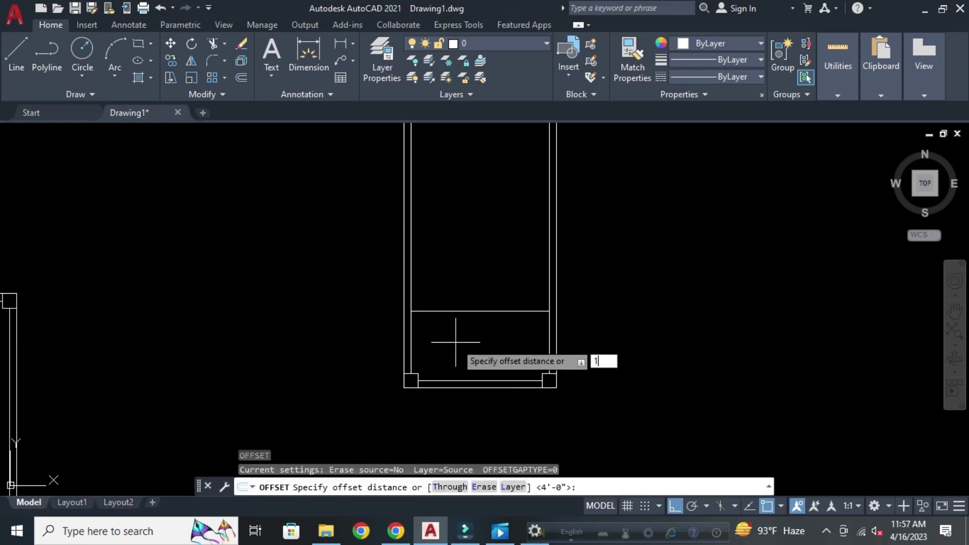
pyautogui.write('0')
pyautogui.press('Return')
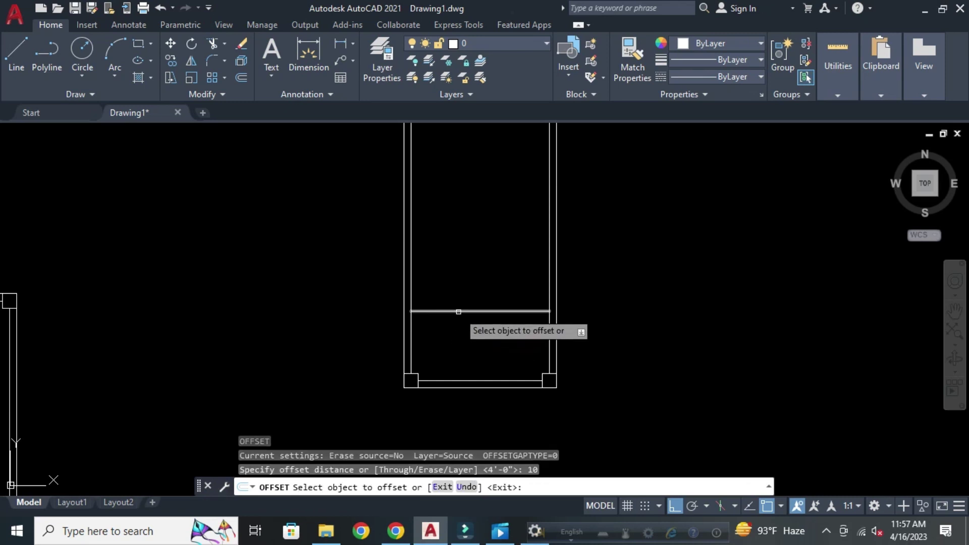
pyautogui.click(457, 312)
pyautogui.click(452, 277)
pyautogui.click(467, 296)
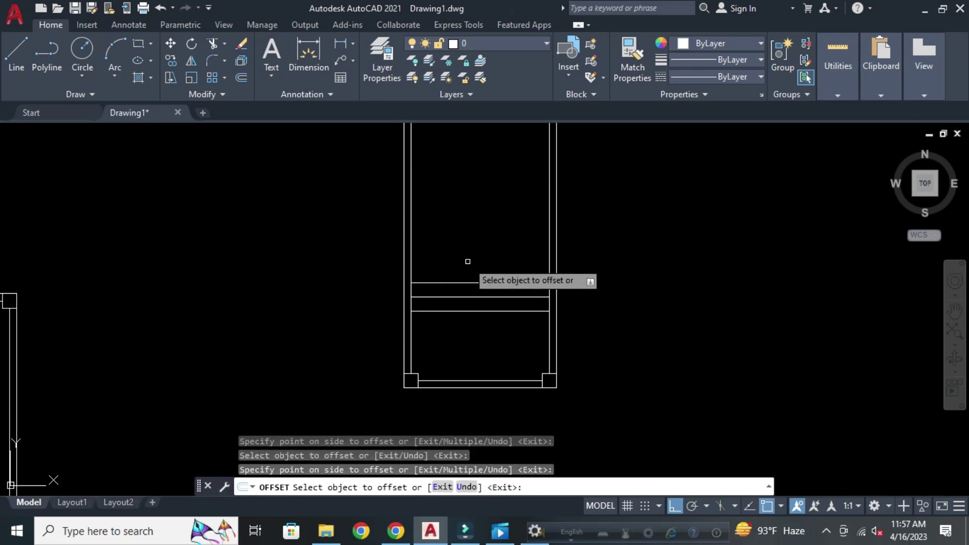
pyautogui.click(467, 261)
pyautogui.click(473, 283)
pyautogui.click(467, 232)
pyautogui.click(471, 266)
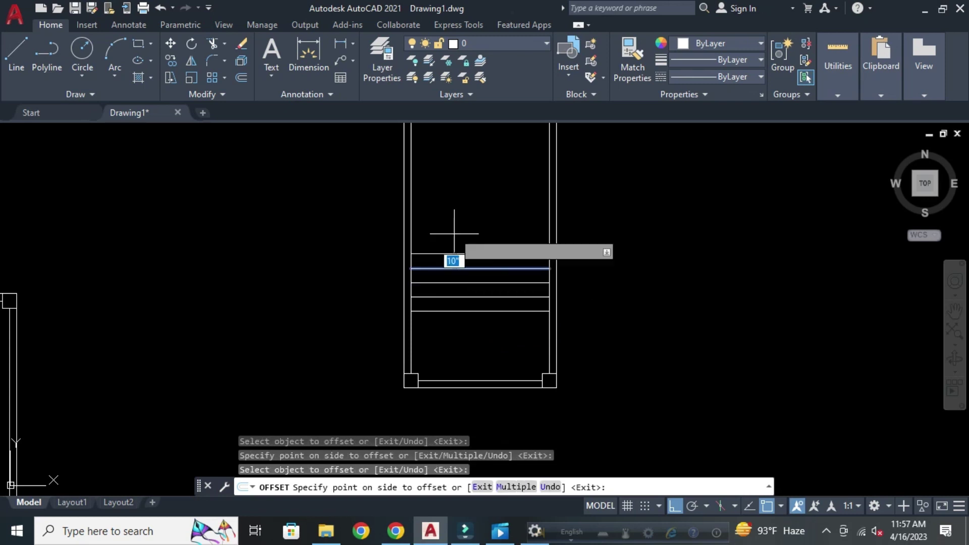
pyautogui.click(451, 227)
pyautogui.click(463, 254)
pyautogui.click(452, 223)
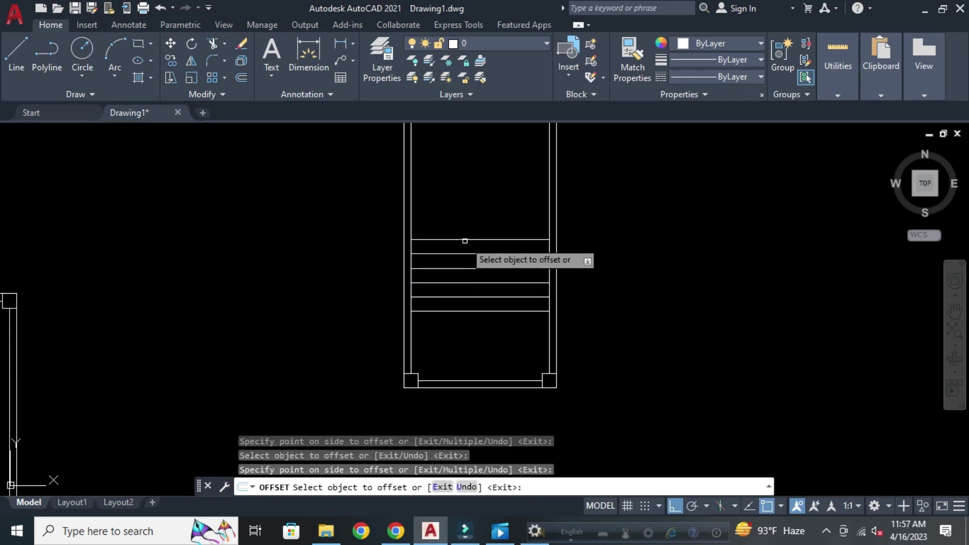
pyautogui.click(465, 240)
pyautogui.click(467, 215)
pyautogui.click(470, 223)
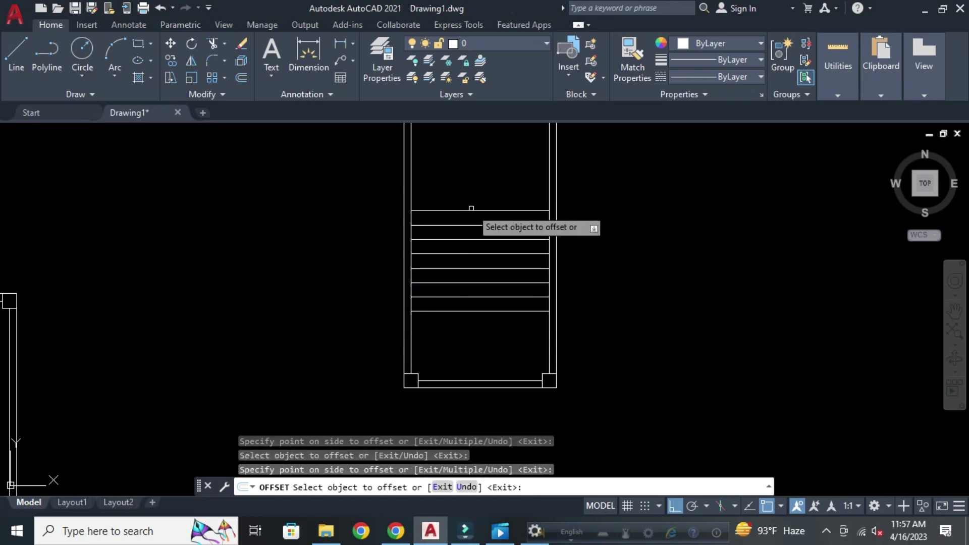
pyautogui.click(472, 201)
# Add the remaining 10-spaced treads up to the top of the staircase.
pyautogui.moveTo(485, 222); pyautogui.dragTo(493, 332, button='middle')
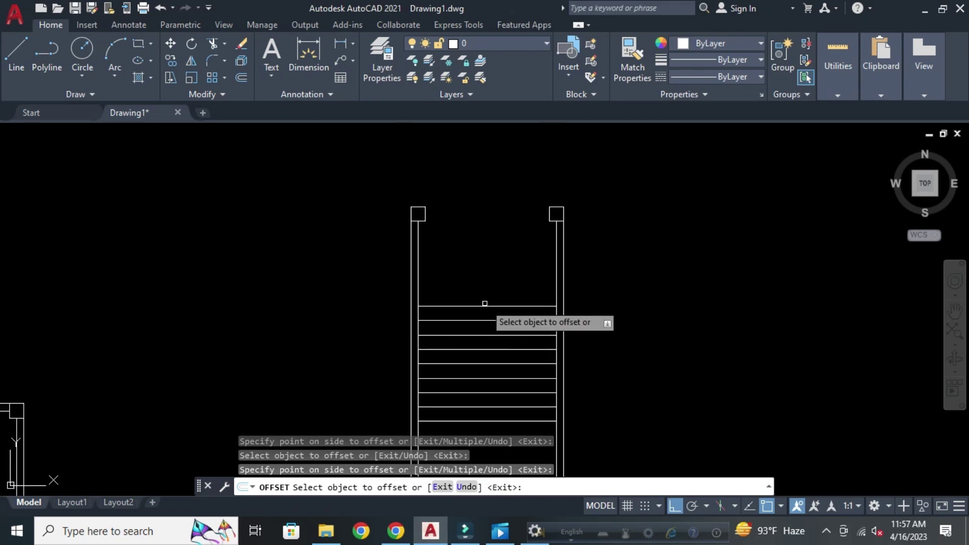
pyautogui.click(480, 305)
pyautogui.click(476, 282)
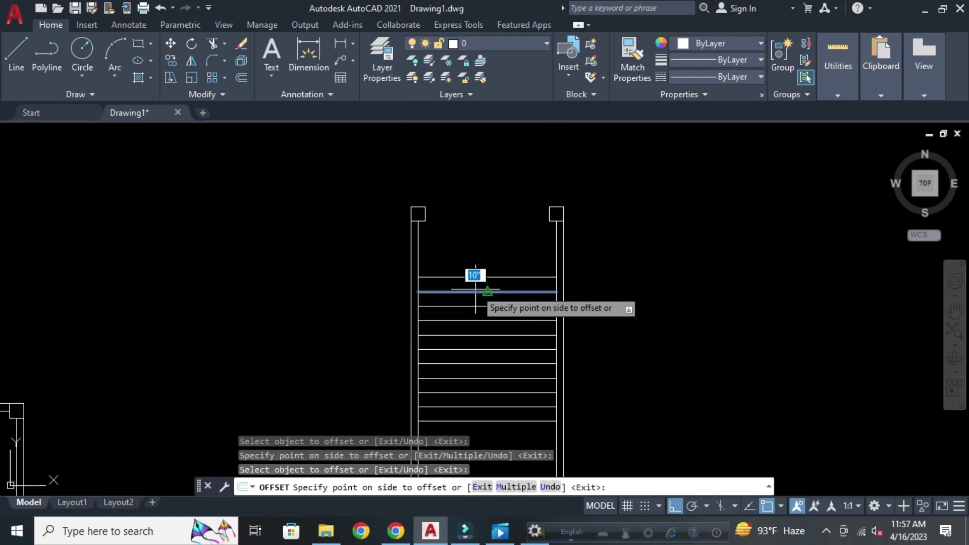
pyautogui.click(466, 257)
pyautogui.scroll(-4, 462, 240)
pyautogui.scroll(2, 480, 335)
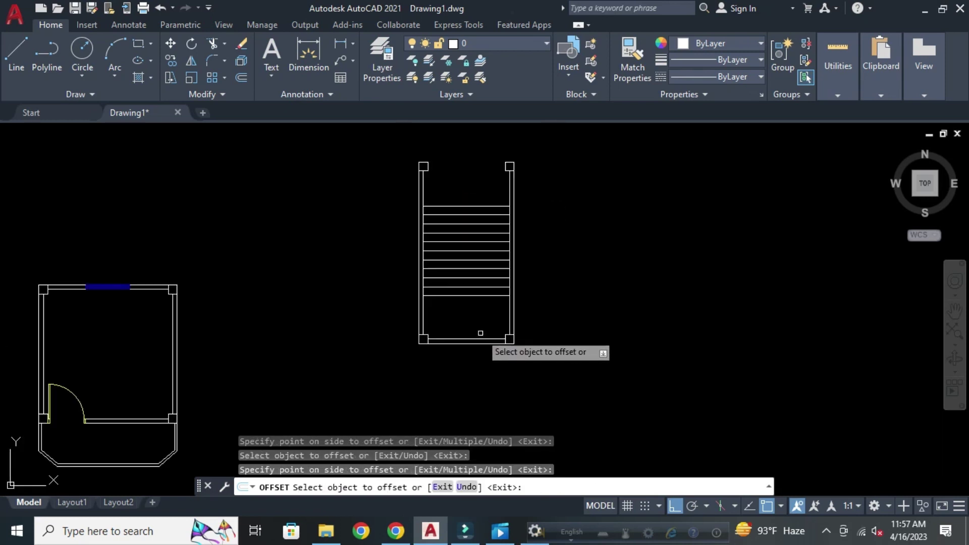
pyautogui.moveTo(478, 309); pyautogui.dragTo(432, 317, button='middle')
pyautogui.scroll(3, 425, 316)
pyautogui.press('Escape')
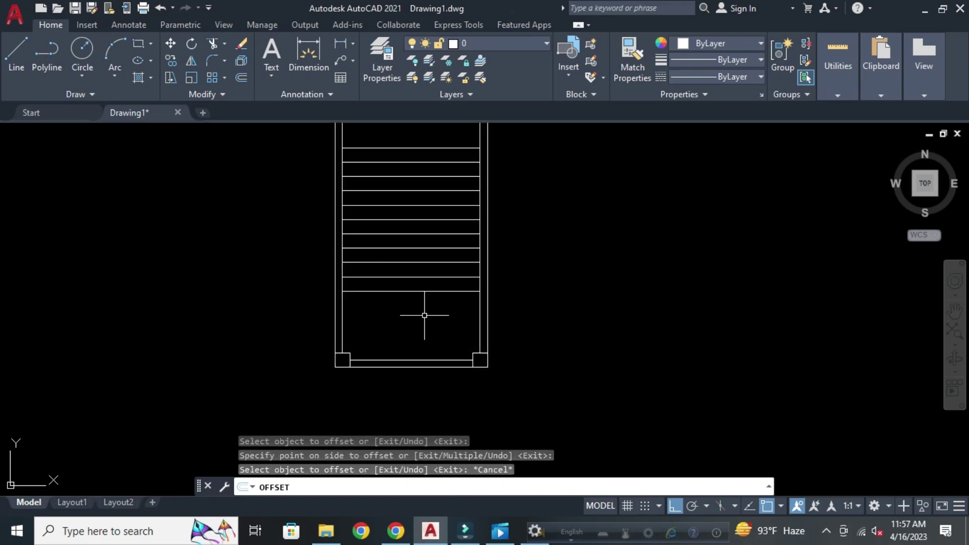
pyautogui.press('Escape')
pyautogui.press('Escape')
pyautogui.press('Escape')
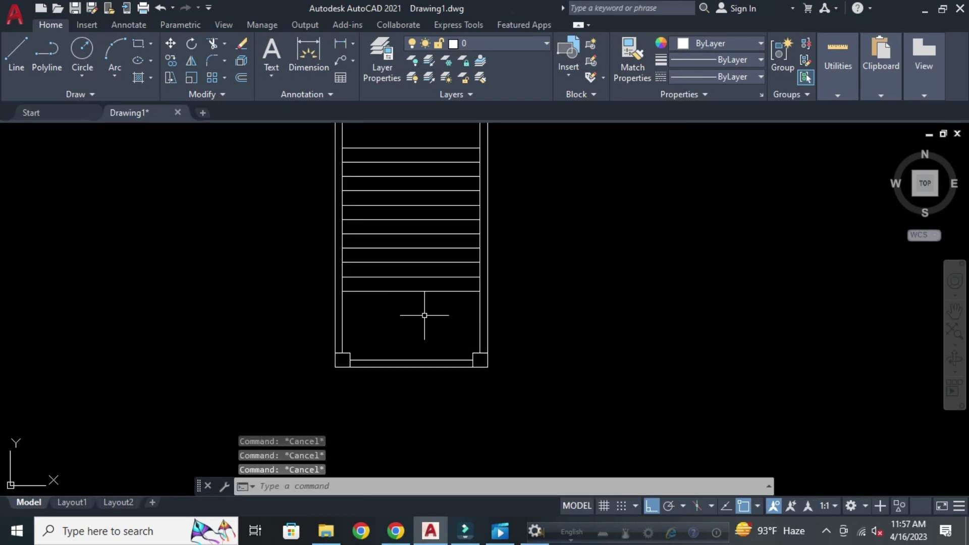
pyautogui.write('l')
pyautogui.press('Return')
# Draw a vertical line from the top tread's midpoint to the bottom tread's midpoint.
pyautogui.click(411, 148)
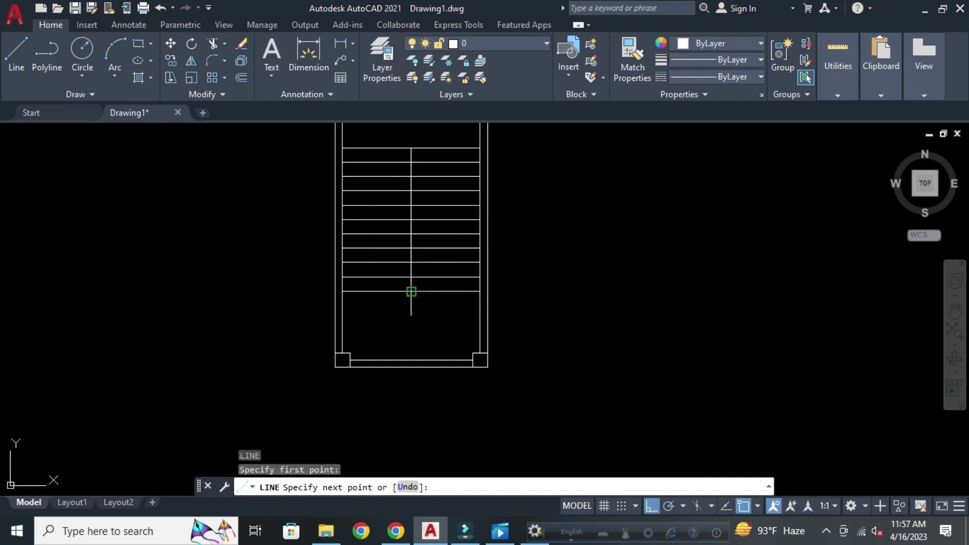
pyautogui.click(411, 292)
pyautogui.press('Return')
pyautogui.scroll(3, 427, 281)
pyautogui.press('Escape')
pyautogui.scroll(-5, 421, 302)
pyautogui.press('Escape')
pyautogui.press('Escape')
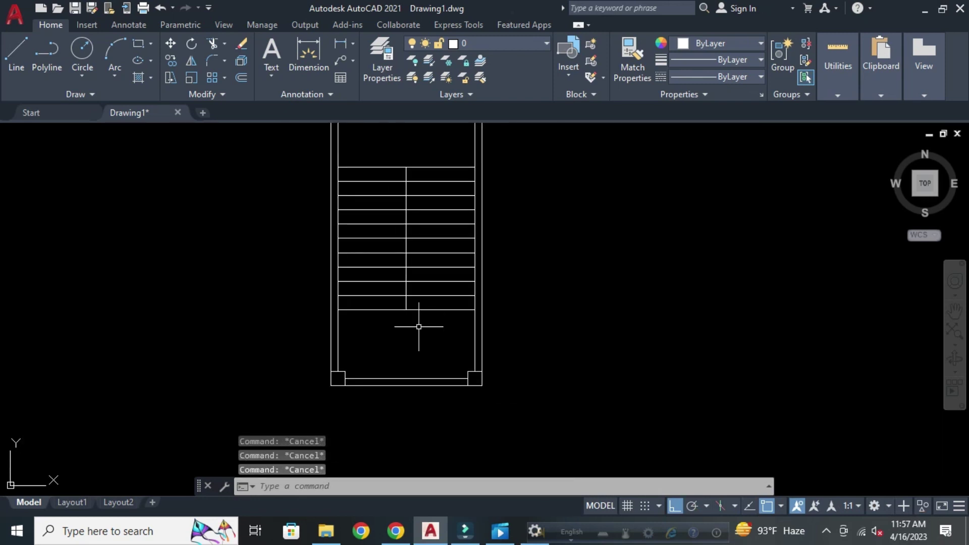
pyautogui.write('o')
pyautogui.press('Return')
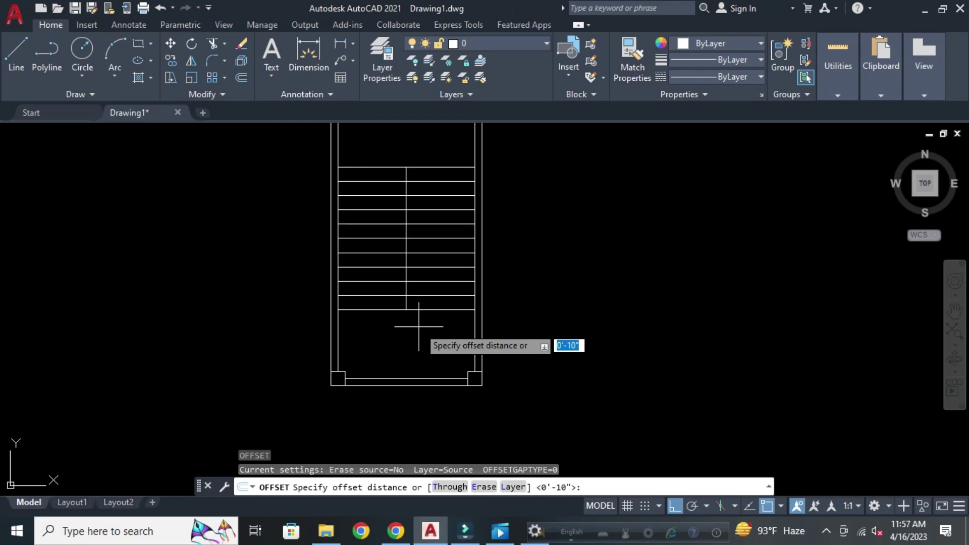
# Offset the centre line by 2 to the right and 2 to the left.
pyautogui.write('2')
pyautogui.press('Return')
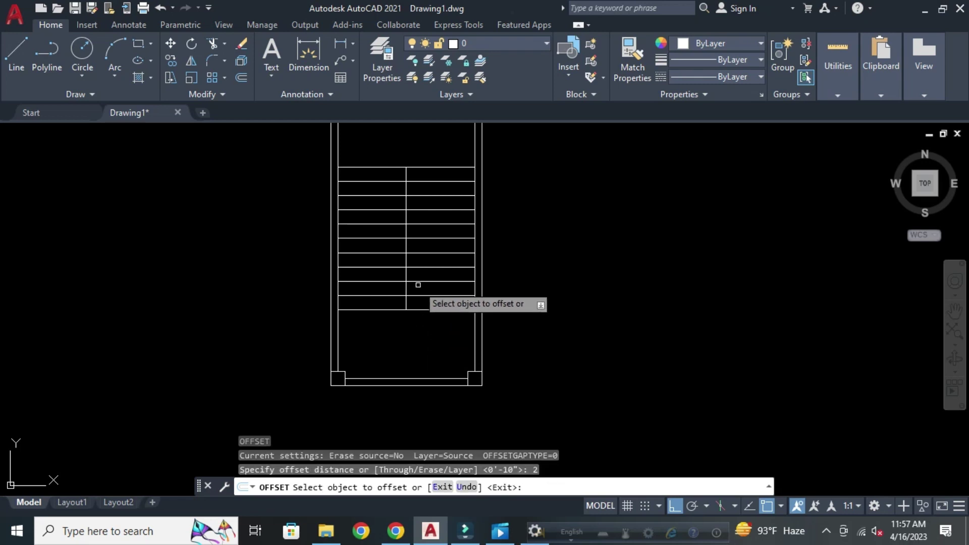
pyautogui.click(406, 274)
pyautogui.click(449, 274)
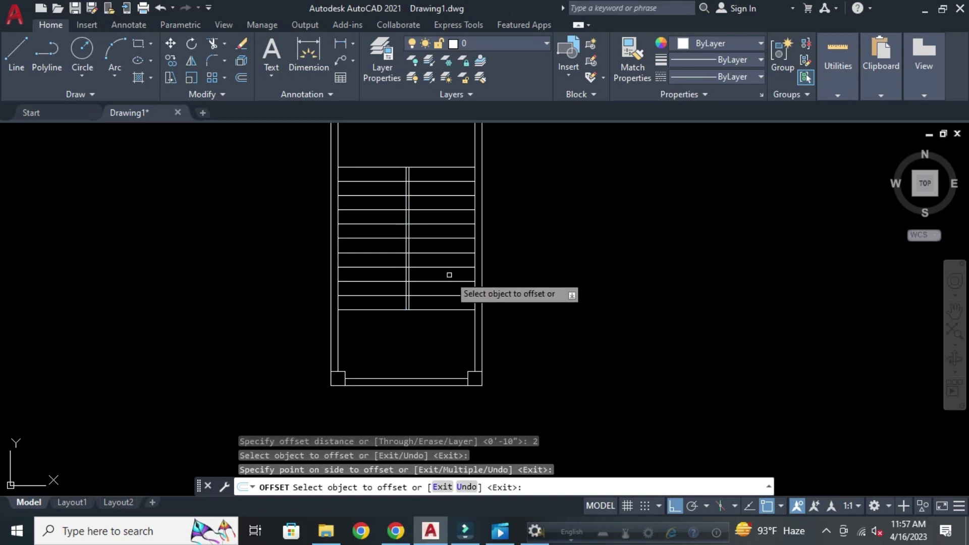
pyautogui.click(407, 272)
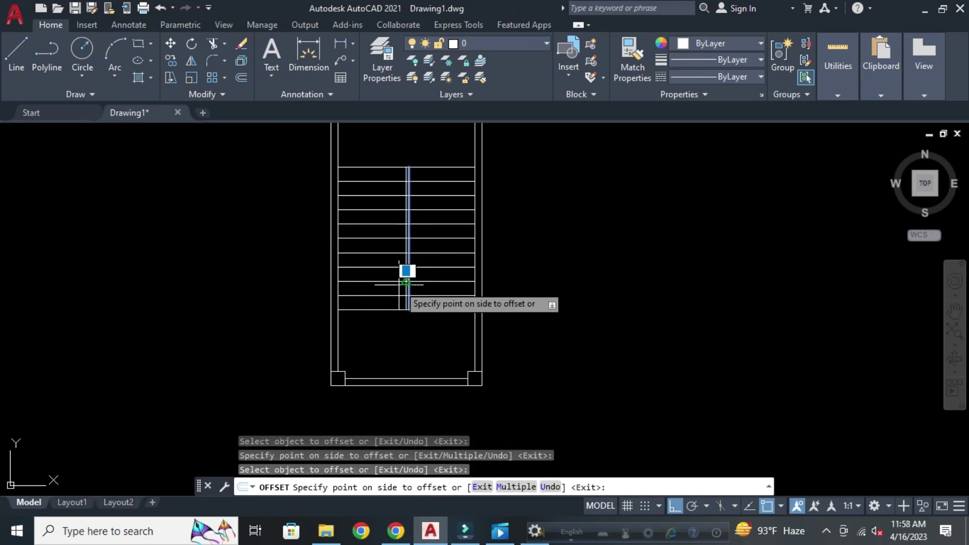
pyautogui.press('Return')
pyautogui.press('Return')
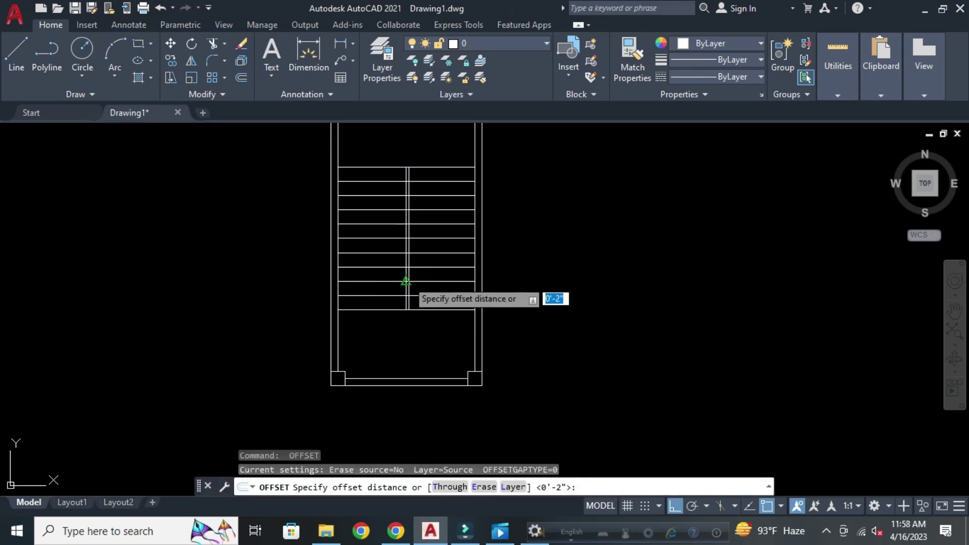
pyautogui.press('Return')
pyautogui.scroll(5, 405, 277)
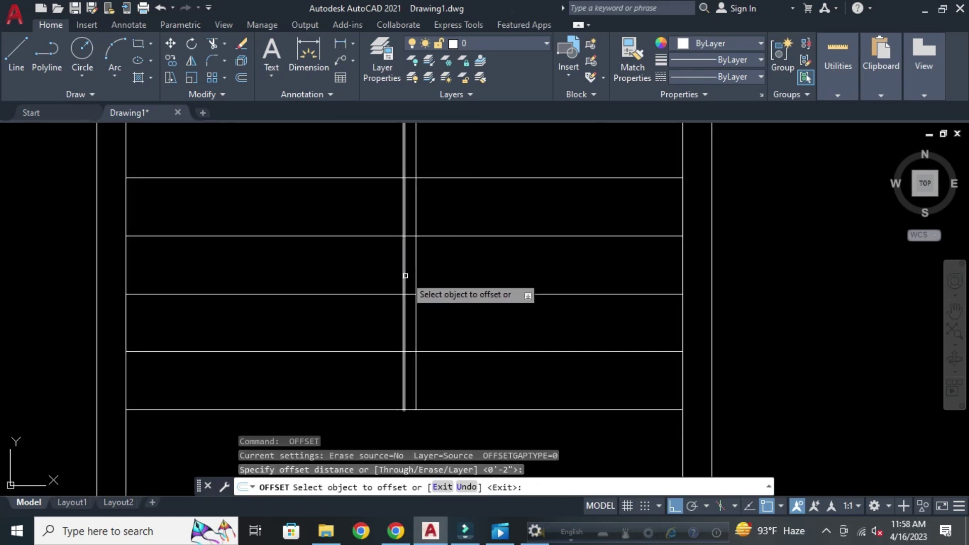
pyautogui.click(396, 264)
pyautogui.click(366, 277)
pyautogui.scroll(-5, 368, 282)
pyautogui.press('Escape')
pyautogui.press('Escape')
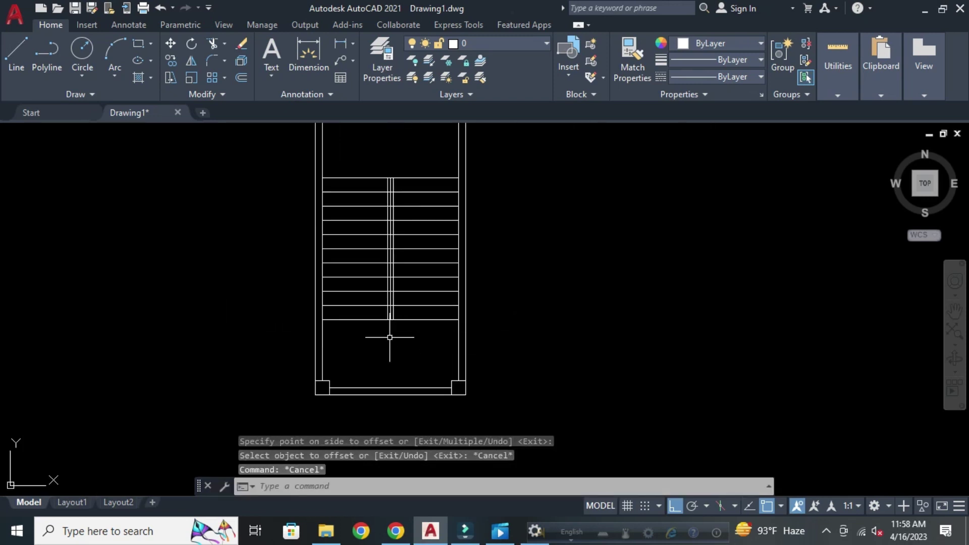
# Trim the first tread and handrail pieces inside the central strip using picks and a fence.
pyautogui.scroll(8, 398, 207)
pyautogui.press('Escape')
pyautogui.press('Escape')
pyautogui.write('tr')
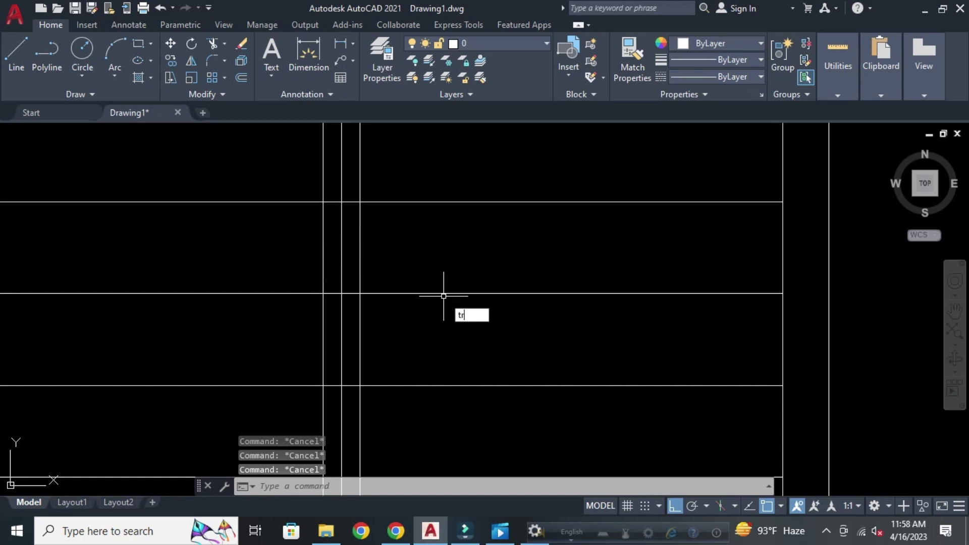
pyautogui.press('Return')
pyautogui.scroll(-3, 373, 312)
pyautogui.scroll(4, 361, 256)
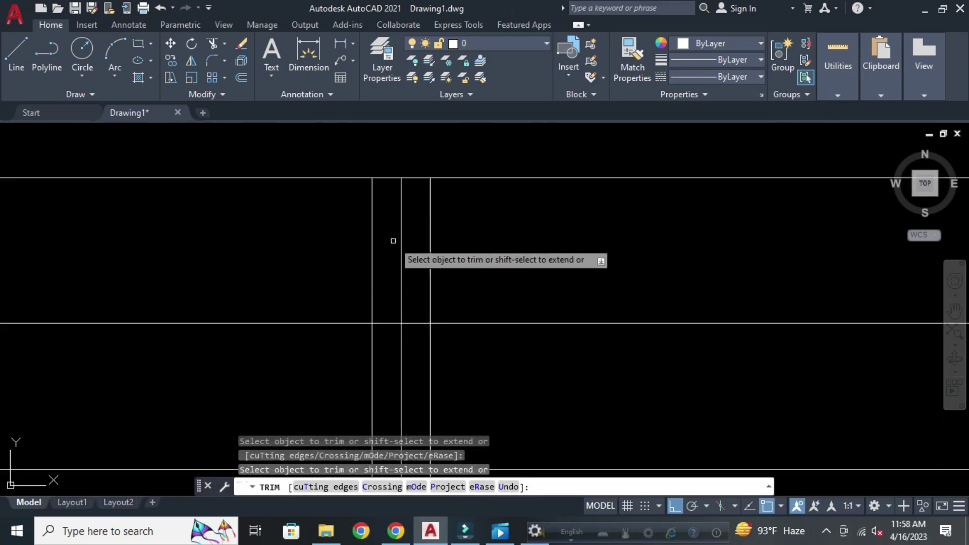
pyautogui.click(402, 235)
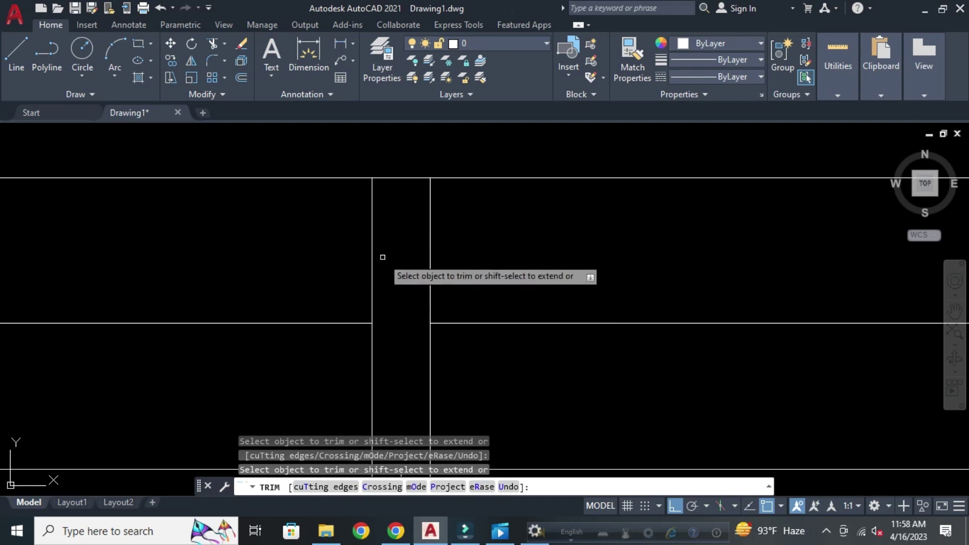
pyautogui.scroll(-3, 387, 267)
pyautogui.moveTo(391, 293); pyautogui.dragTo(390, 336)
pyautogui.scroll(-5, 388, 303)
pyautogui.scroll(6, 393, 293)
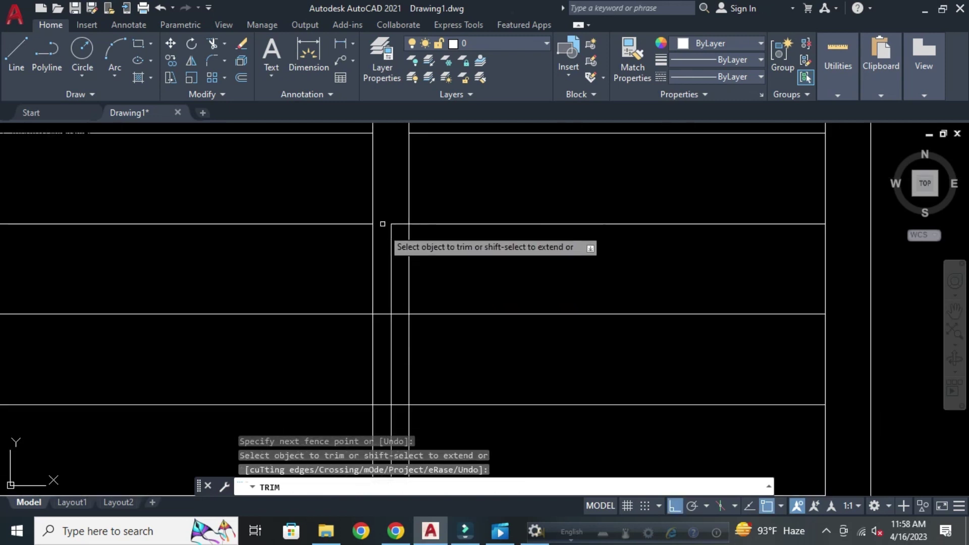
pyautogui.click(392, 224)
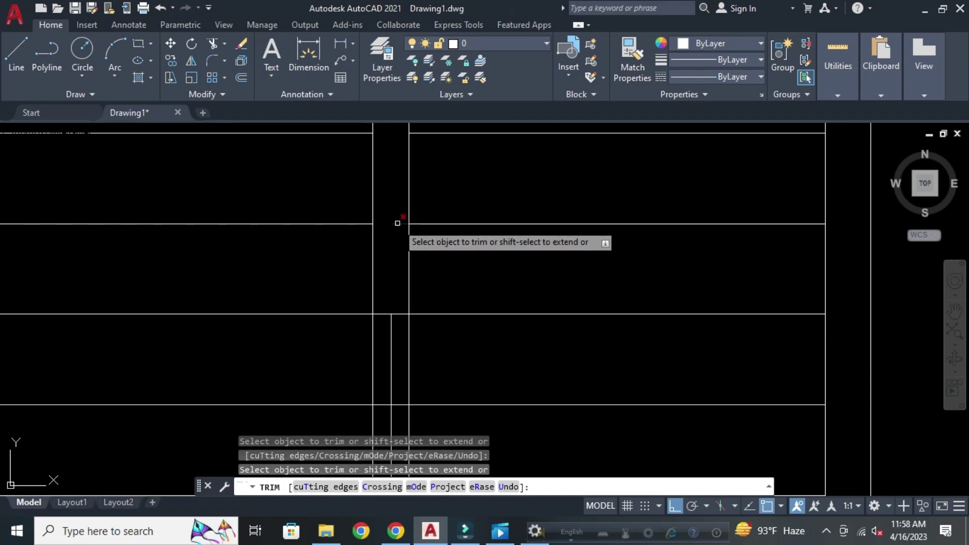
pyautogui.scroll(-5, 398, 225)
pyautogui.scroll(5, 384, 217)
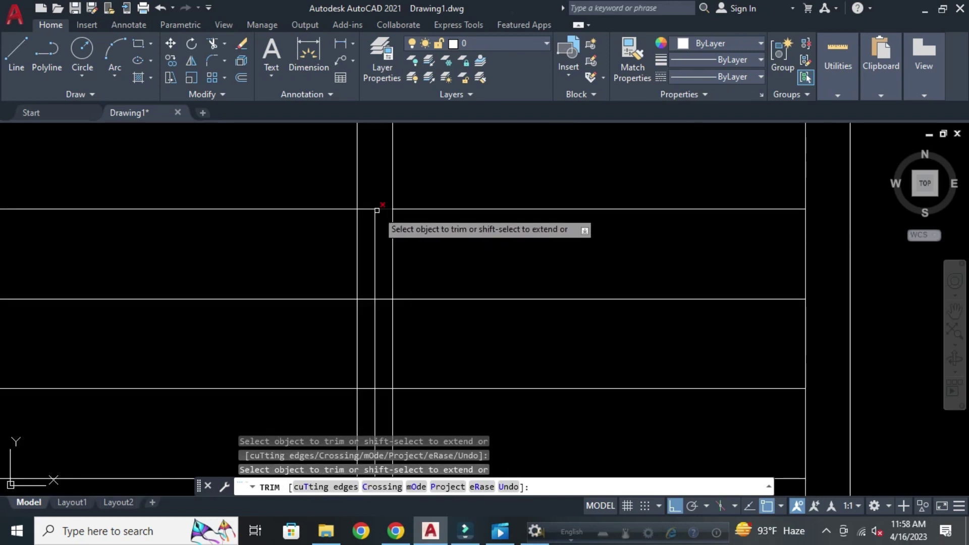
# Trim the remaining tread segments out of the handrail strip for a clean middle gap.
pyautogui.click(377, 209)
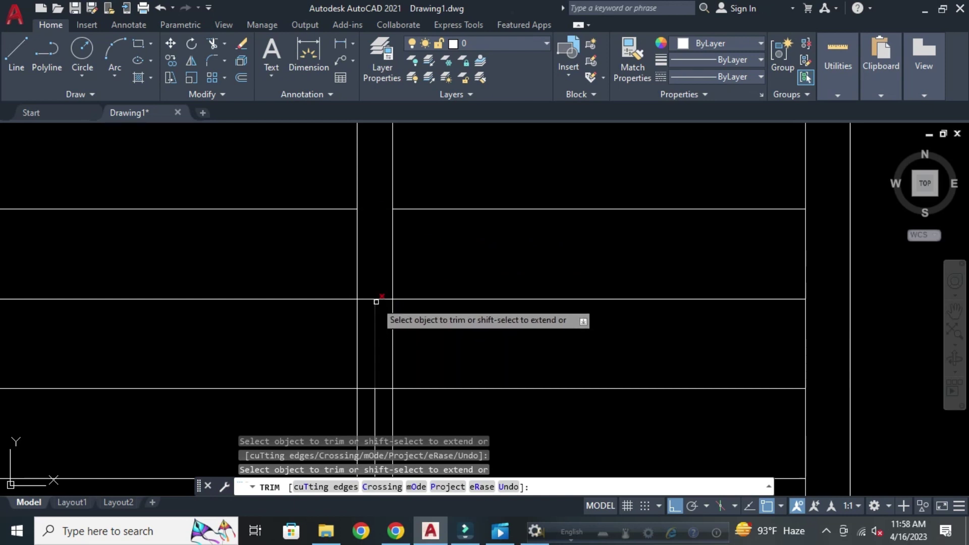
pyautogui.click(374, 299)
pyautogui.scroll(-5, 371, 282)
pyautogui.scroll(5, 371, 270)
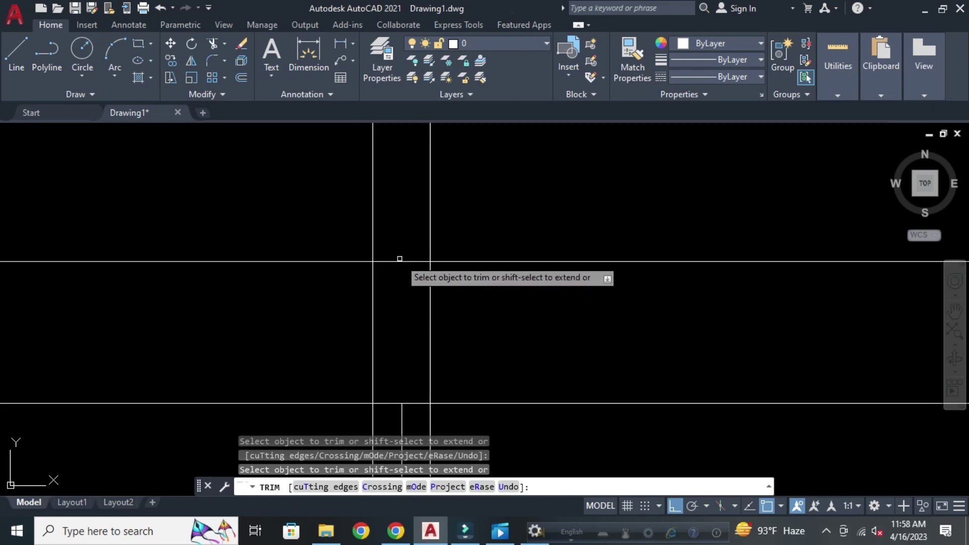
pyautogui.moveTo(399, 259); pyautogui.dragTo(399, 263)
pyautogui.scroll(-3, 398, 262)
pyautogui.scroll(2, 396, 253)
pyautogui.scroll(8, 396, 295)
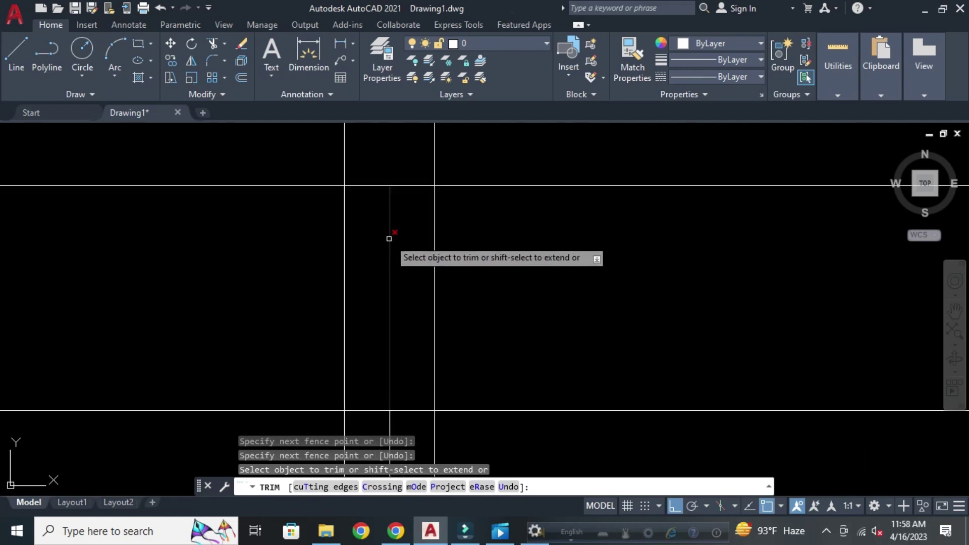
pyautogui.click(389, 188)
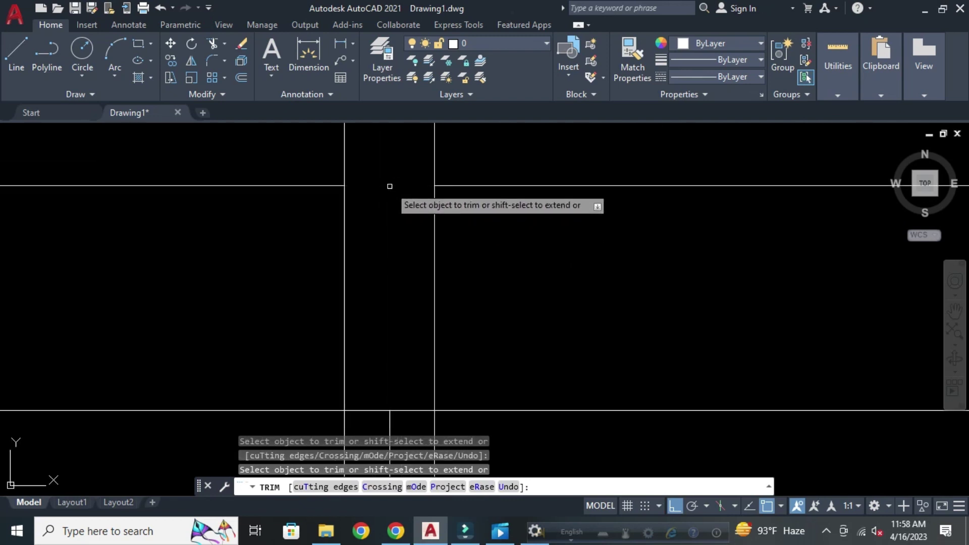
pyautogui.moveTo(389, 413); pyautogui.dragTo(384, 248)
pyautogui.scroll(-3, 395, 353)
pyautogui.scroll(3, 381, 277)
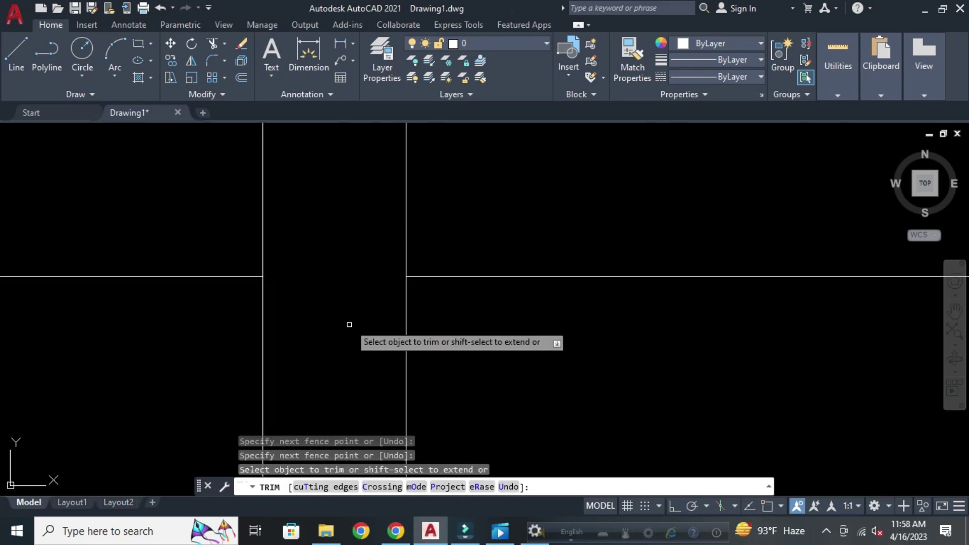
pyautogui.scroll(-2, 349, 324)
pyautogui.scroll(-2, 350, 282)
pyautogui.scroll(-2, 348, 313)
pyautogui.scroll(-2, 333, 333)
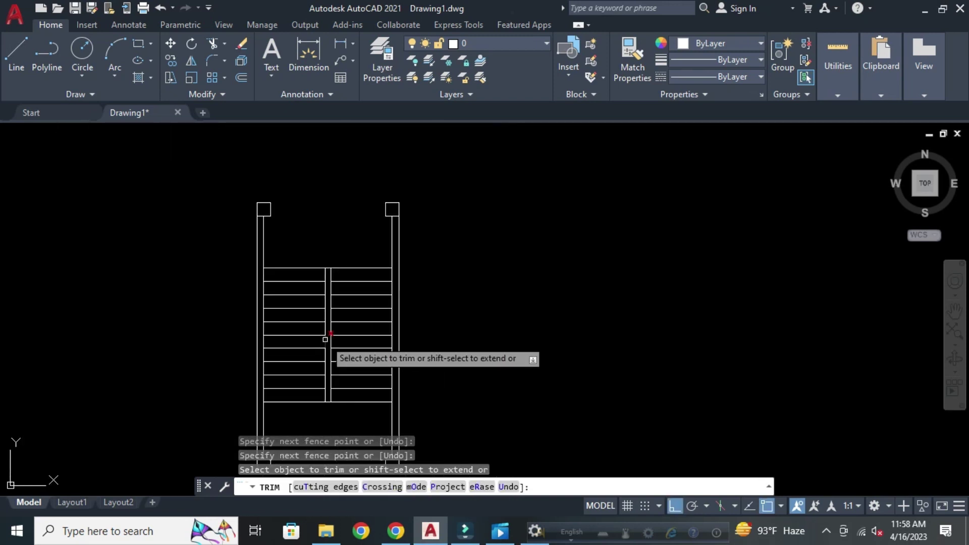
pyautogui.scroll(3, 325, 353)
pyautogui.scroll(2, 337, 380)
pyautogui.press('Escape')
pyautogui.press('Escape')
pyautogui.press('Escape')
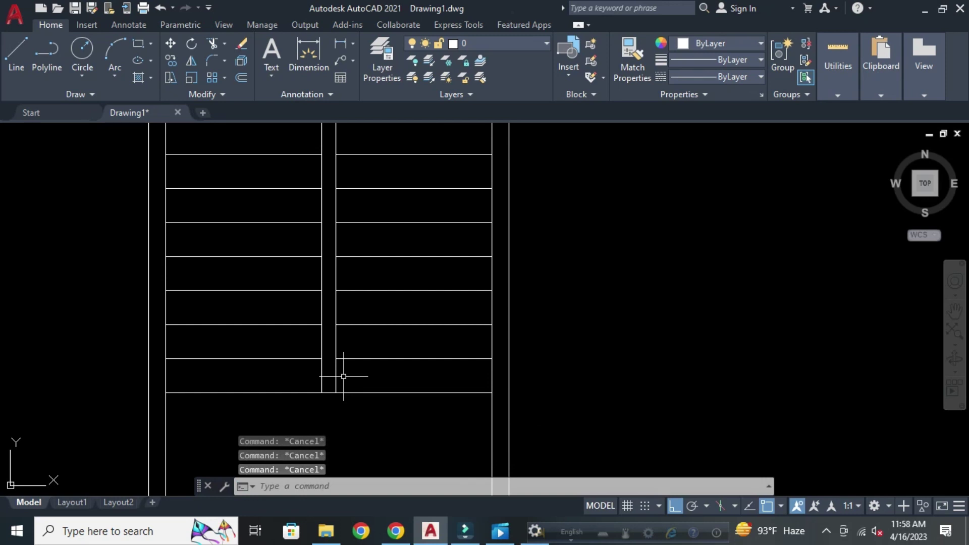
# Try BO Pick Points inside the handrail strip, then cancel the failed attempt and clear the selection.
pyautogui.write('BO')
pyautogui.press('Return')
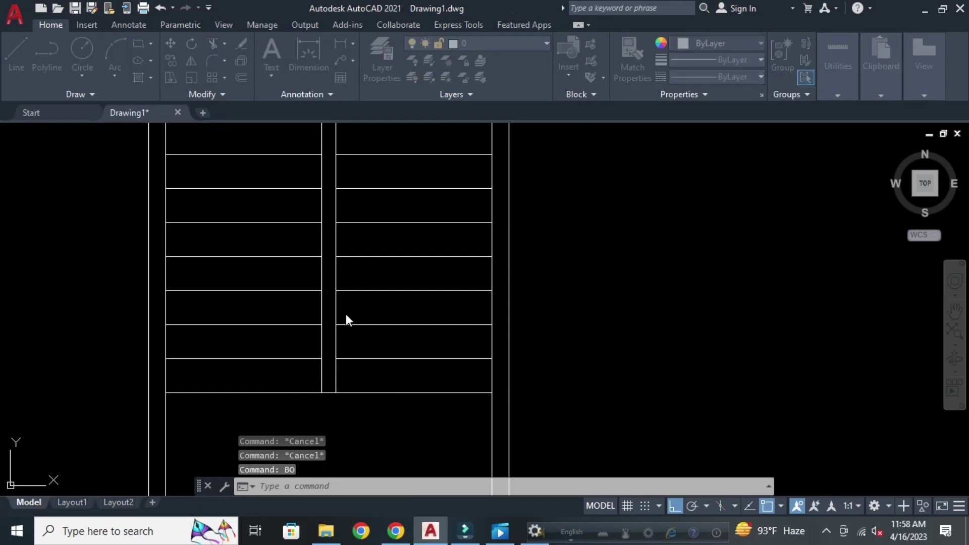
pyautogui.click(403, 105)
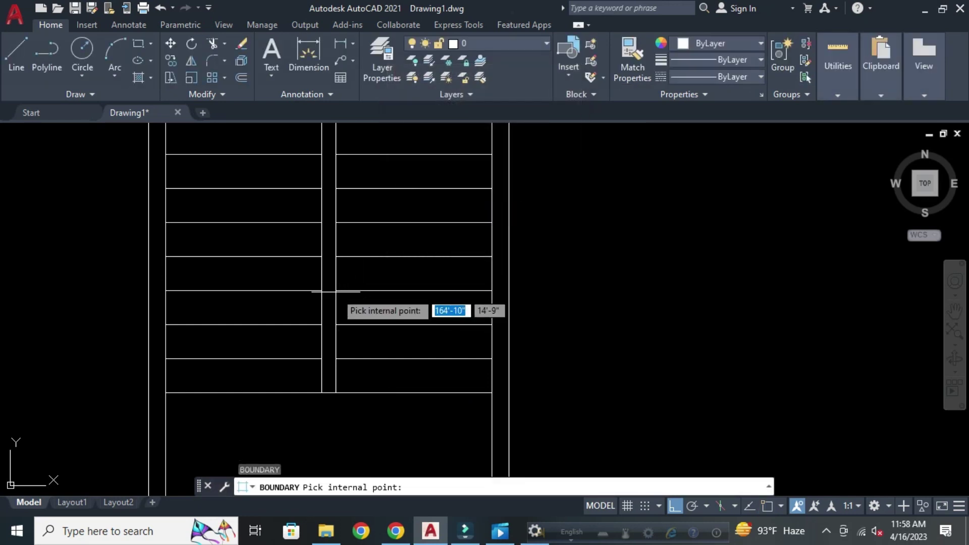
pyautogui.click(330, 281)
pyautogui.click(328, 281)
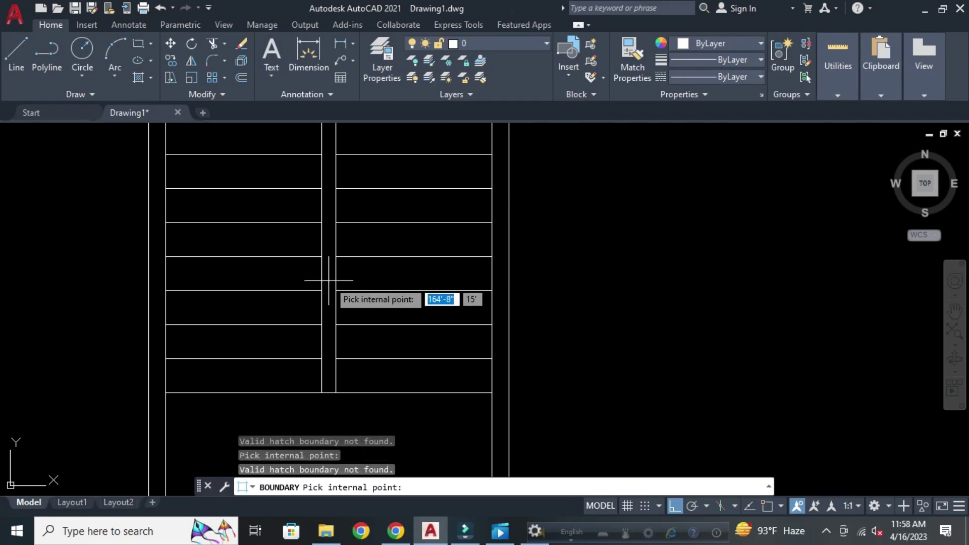
pyautogui.press('Escape')
pyautogui.press('Escape')
pyautogui.click(329, 392)
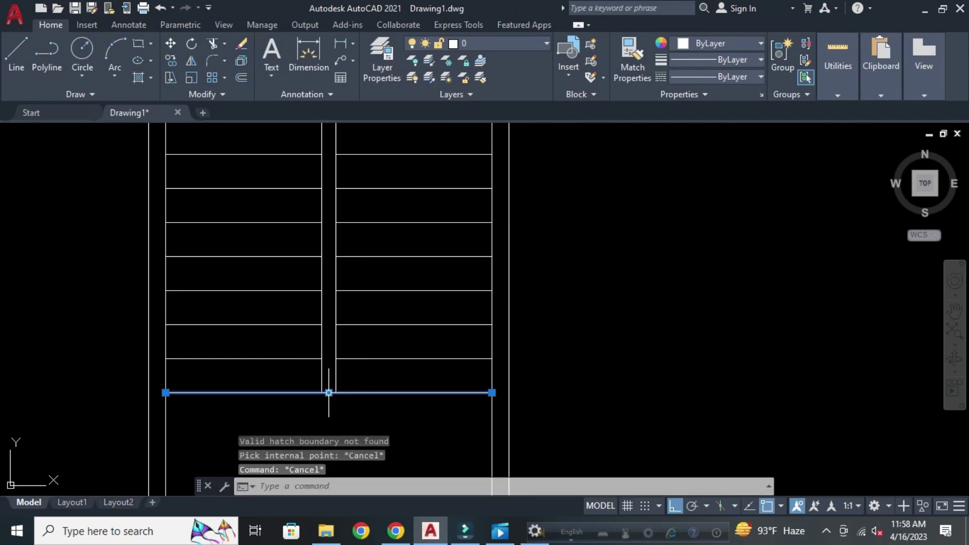
pyautogui.press('Escape')
# Reframe the staircase and create the boundary by picking inside the central handrail strip.
pyautogui.scroll(-4, 353, 402)
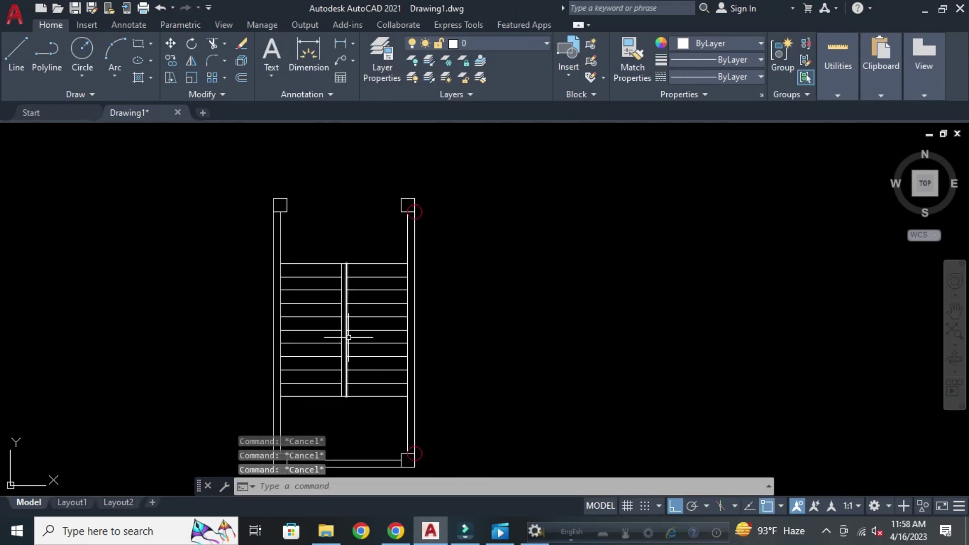
pyautogui.scroll(2, 357, 366)
pyautogui.scroll(5, 328, 217)
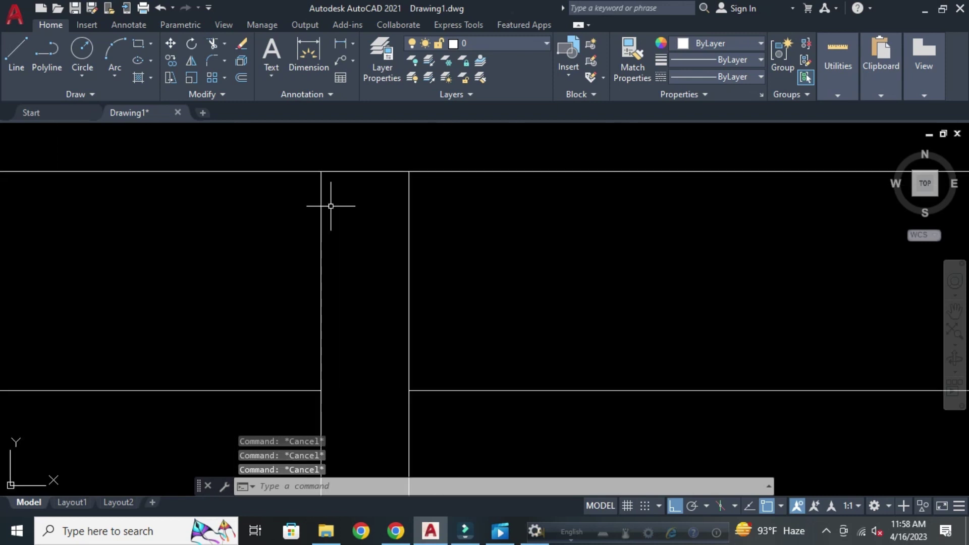
pyautogui.scroll(-5, 356, 210)
pyautogui.moveTo(361, 303); pyautogui.dragTo(320, 207, button='middle')
pyautogui.scroll(-2, 323, 243)
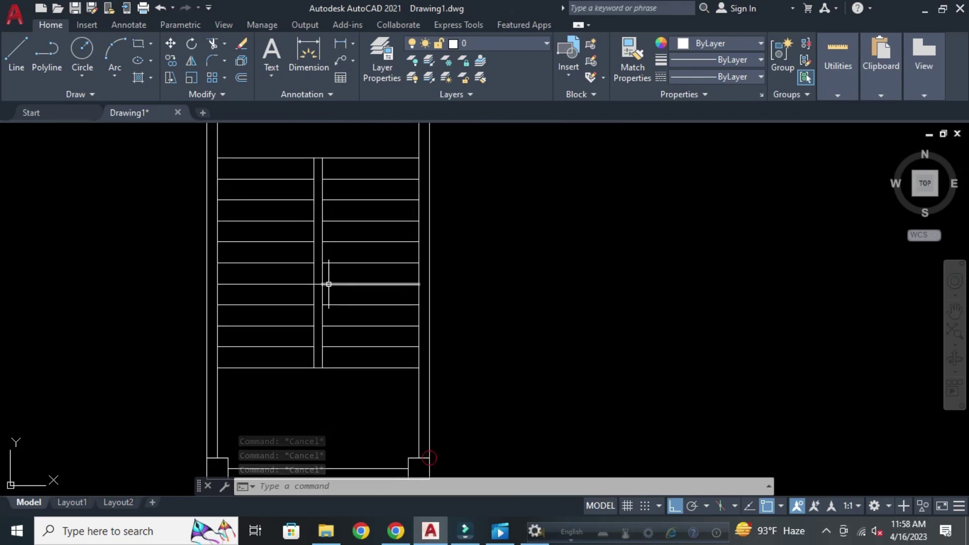
pyautogui.write('BO')
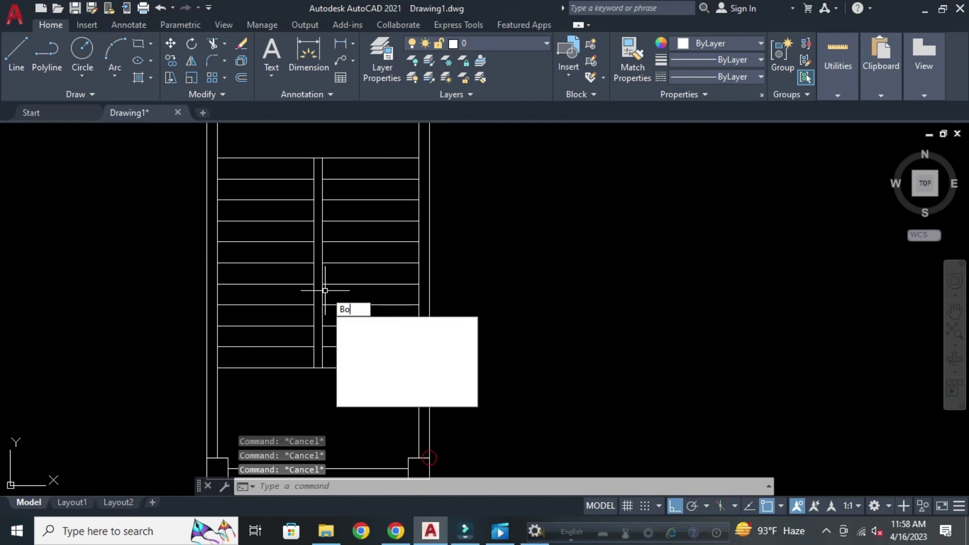
pyautogui.press('Return')
pyautogui.click(401, 102)
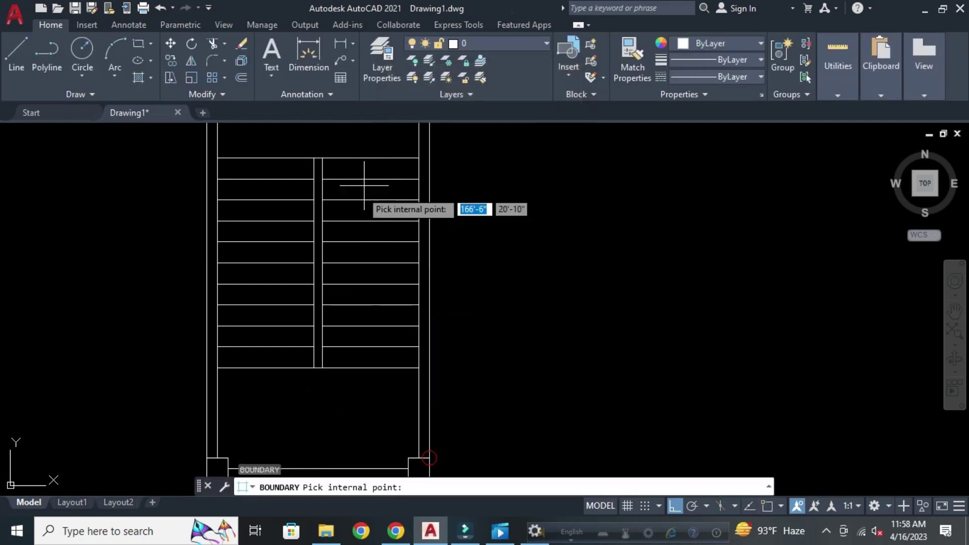
pyautogui.click(319, 265)
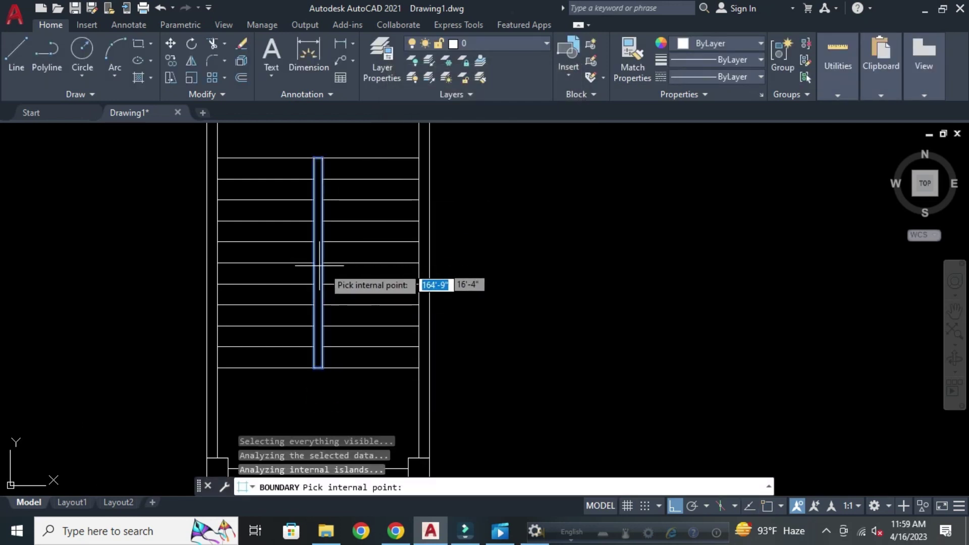
pyautogui.press('Return')
pyautogui.scroll(4, 310, 362)
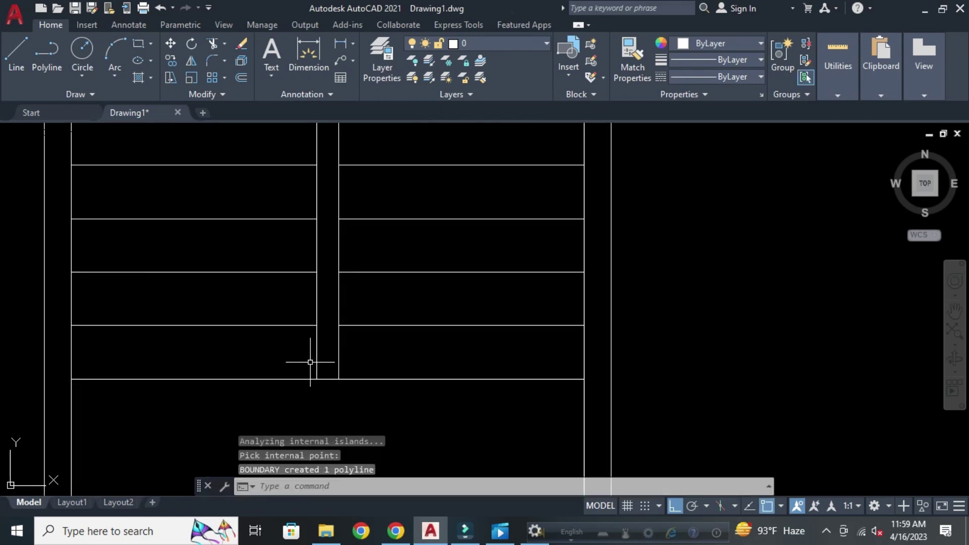
pyautogui.write('o')
# Offset the handrail boundary by 1, undoing the copy placed on the outer side.
pyautogui.press('Return')
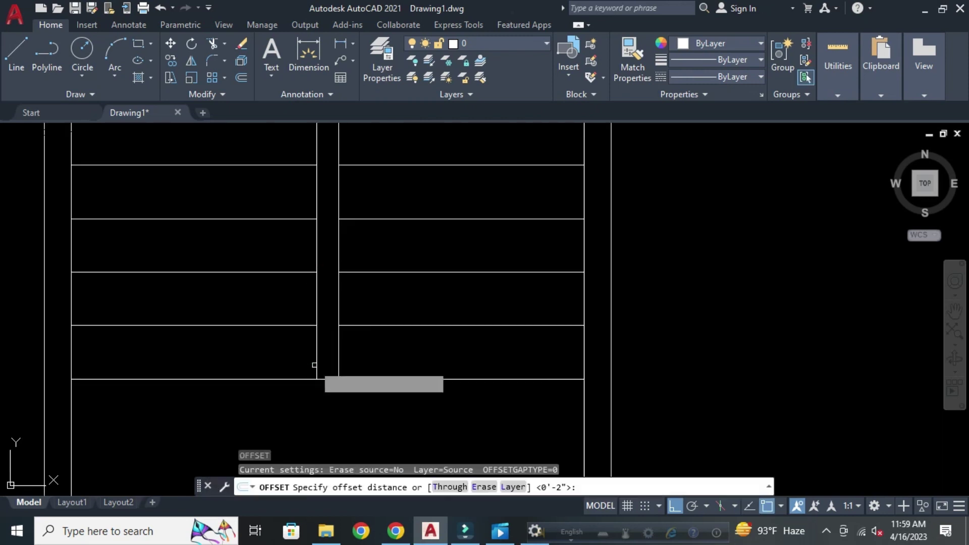
pyautogui.write('1')
pyautogui.press('Return')
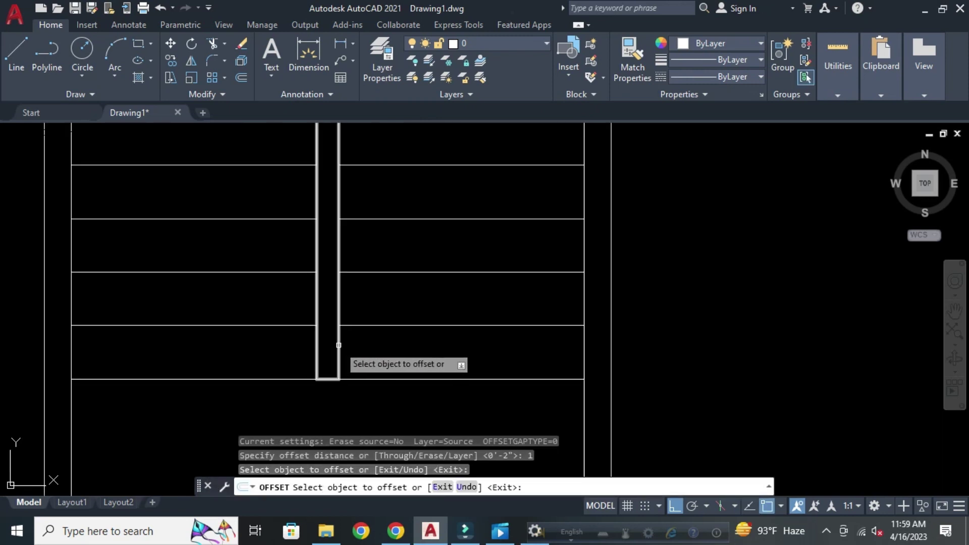
pyautogui.click(338, 345)
pyautogui.click(356, 390)
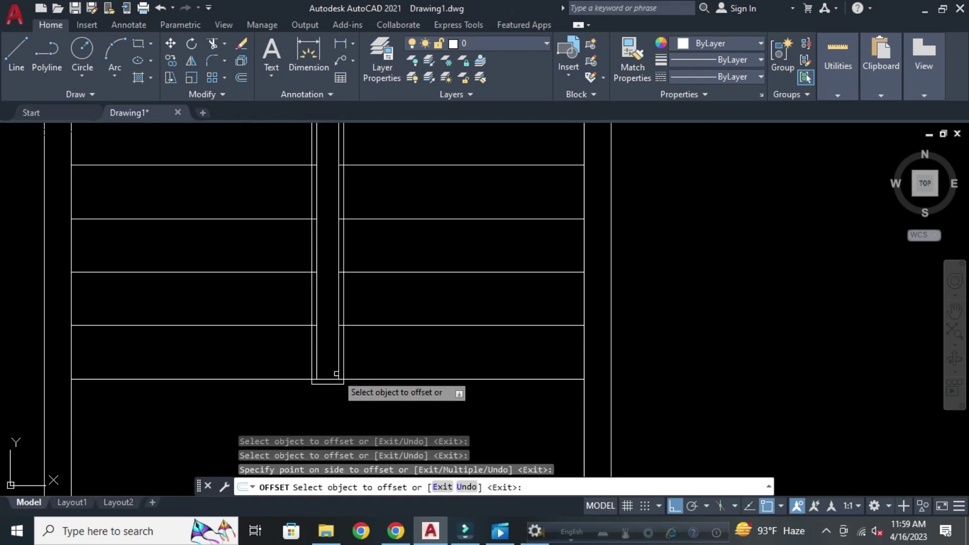
pyautogui.hotkey('ctrl', 'z')
# Reselect the boundary, end the offset, and pan to centre the staircase.
pyautogui.click(338, 347)
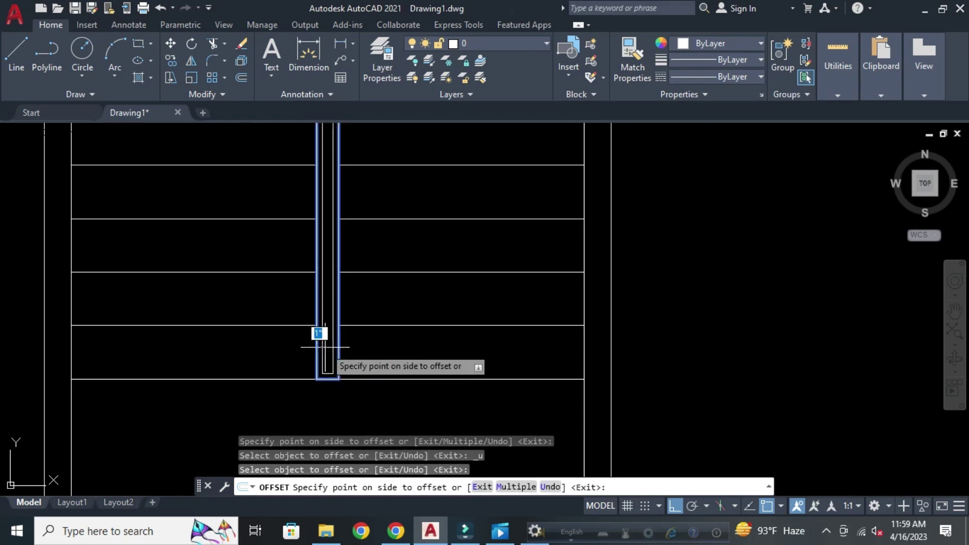
pyautogui.scroll(-5, 411, 353)
pyautogui.scroll(-2, 411, 355)
pyautogui.press('Escape')
pyautogui.press('Escape')
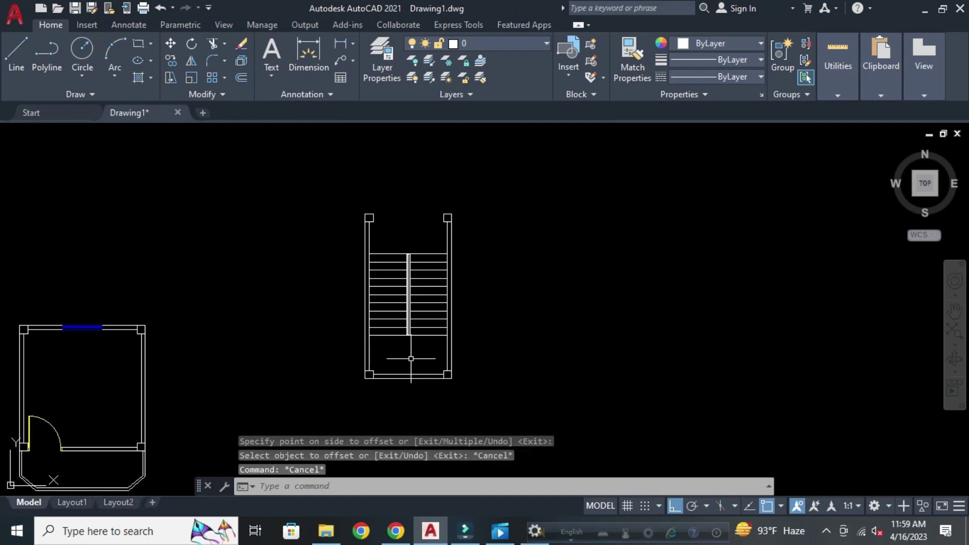
pyautogui.moveTo(410, 359); pyautogui.dragTo(238, 359, button='middle')
pyautogui.press('Escape')
pyautogui.press('Escape')
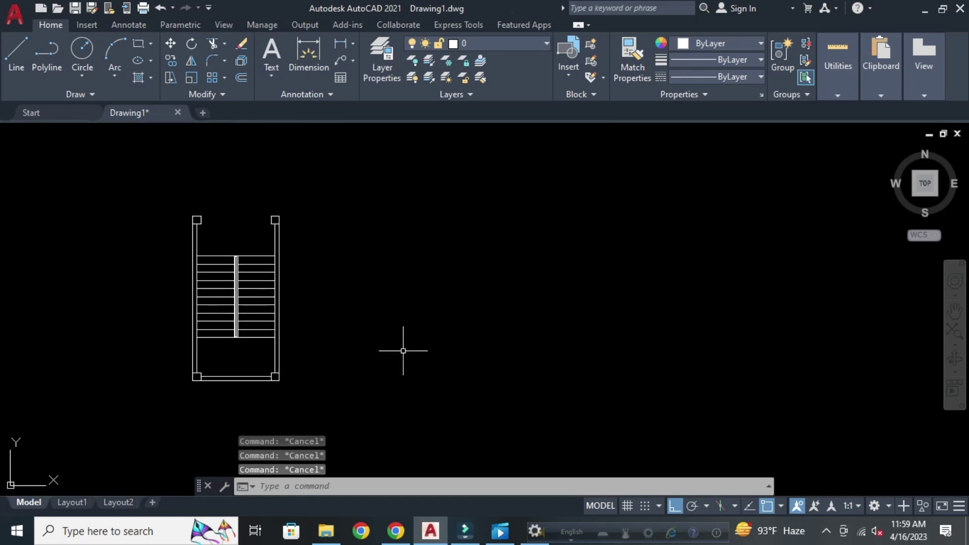
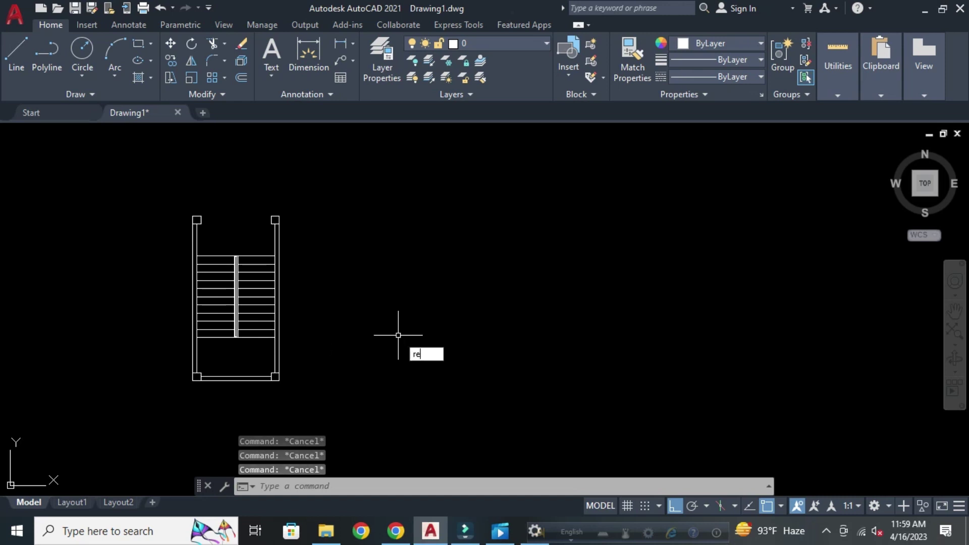
# Draw a 10" × 10" square as the first column.
pyautogui.write('c')
pyautogui.press('Return')
pyautogui.click(377, 313)
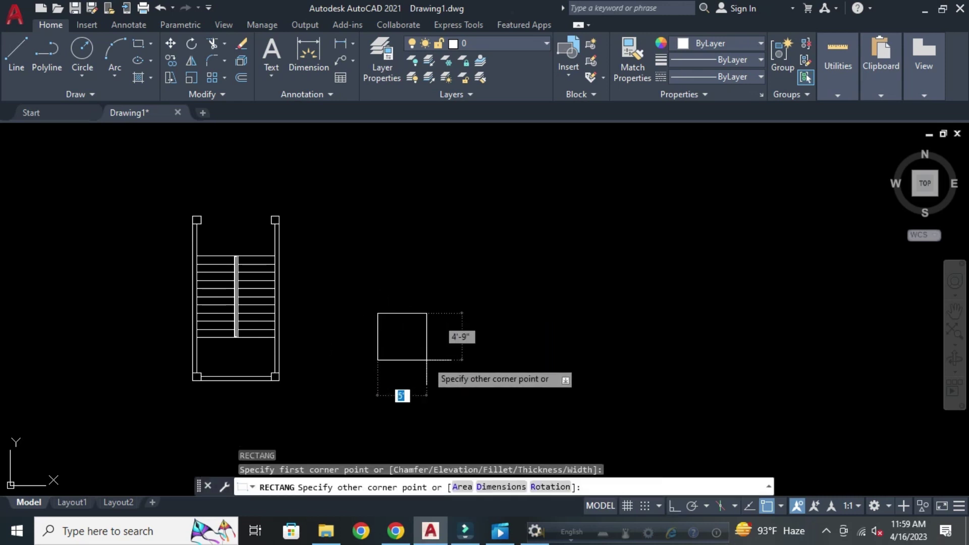
pyautogui.write('10')
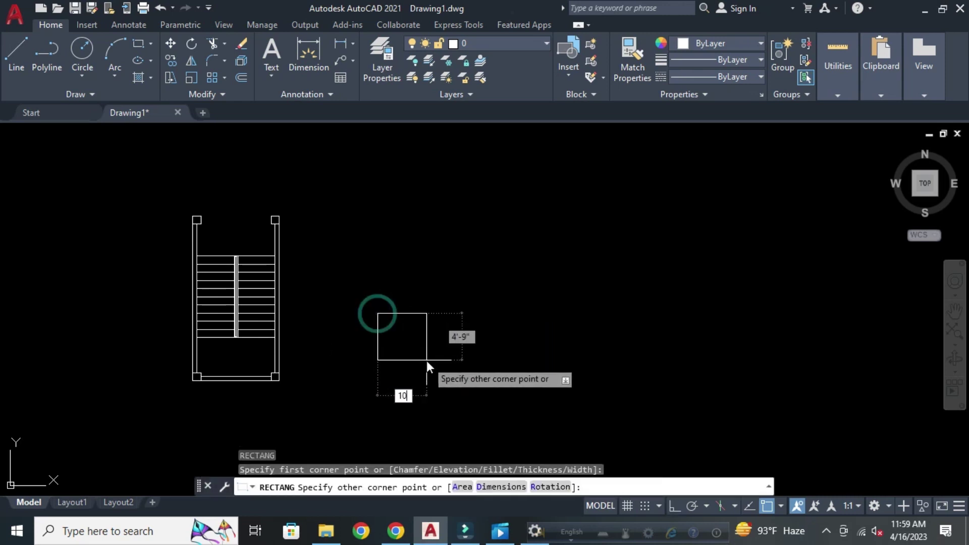
pyautogui.press('Tab')
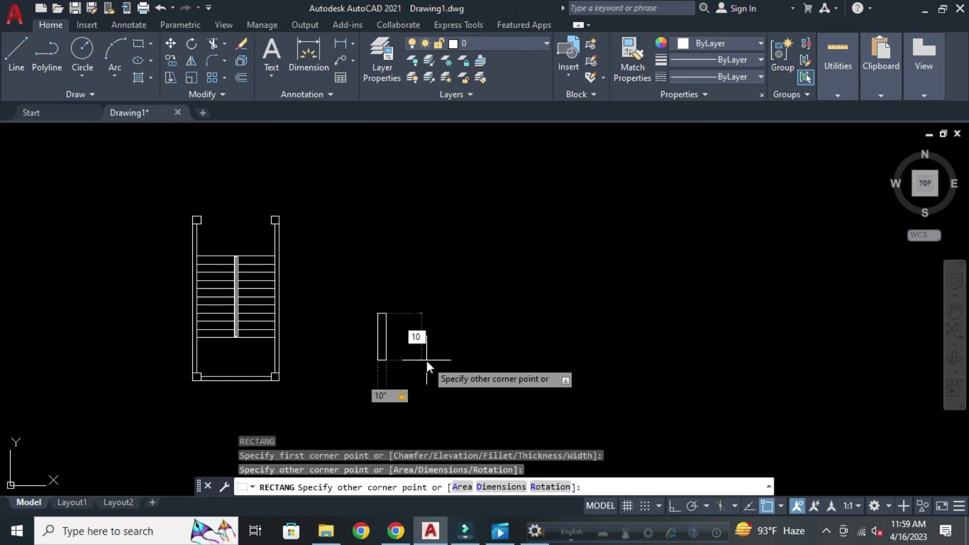
pyautogui.press('Return')
pyautogui.press('Return')
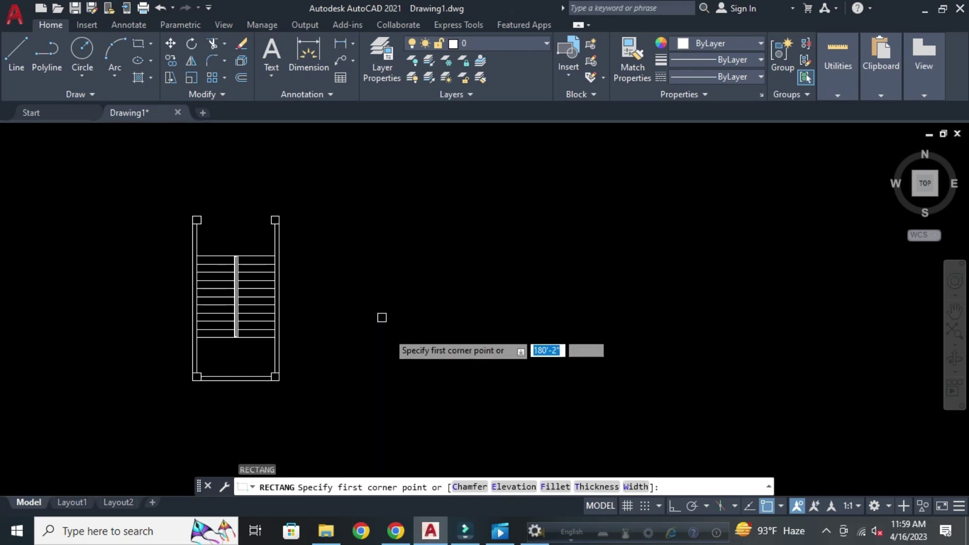
# Copy the square 12' to the right from its bottom midpoint.
pyautogui.scroll(2, 390, 330)
pyautogui.press('Escape')
pyautogui.click(406, 328)
pyautogui.click(324, 238)
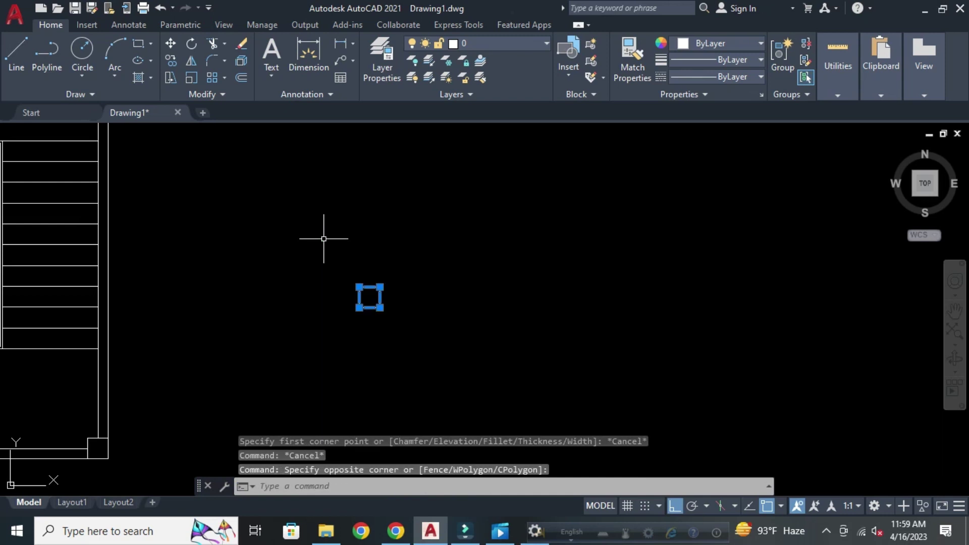
pyautogui.write('cp')
pyautogui.press('Return')
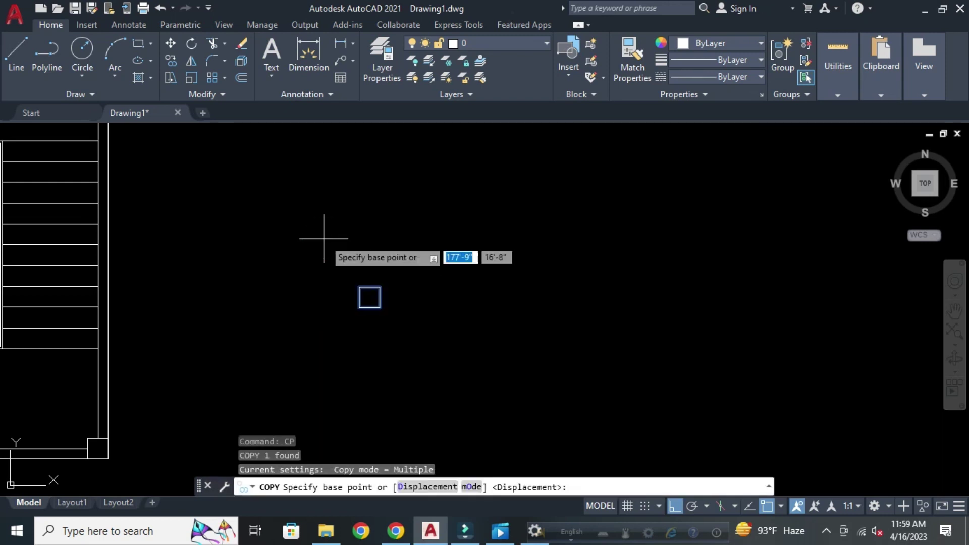
pyautogui.click(369, 306)
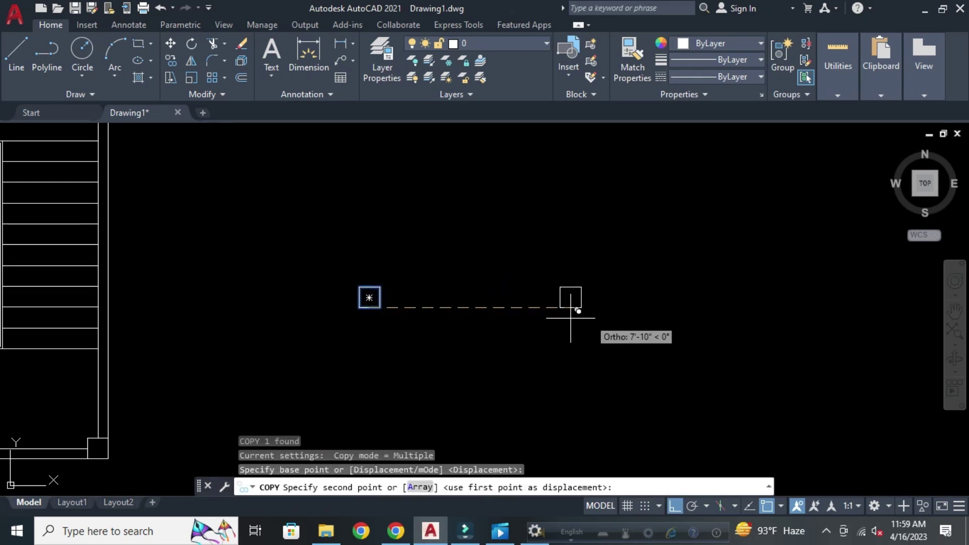
pyautogui.write('12')
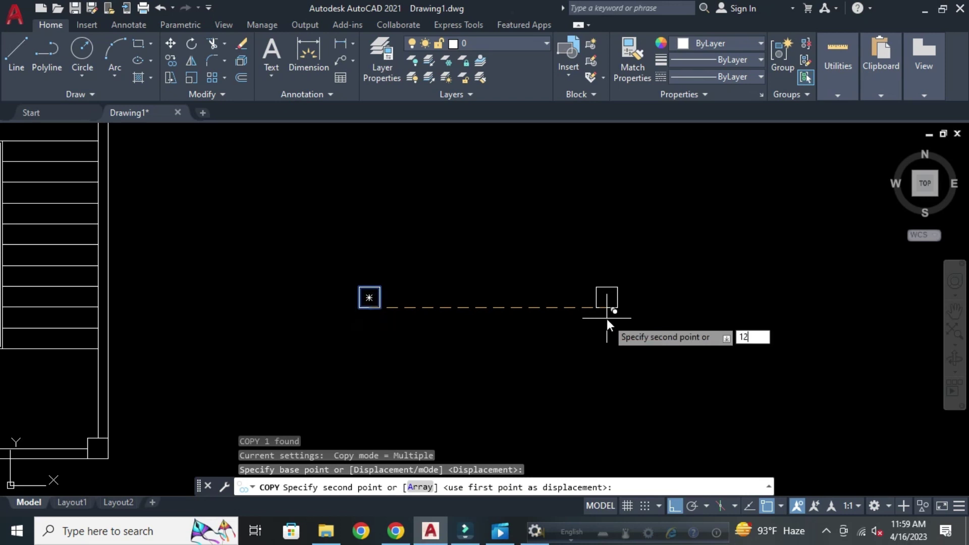
pyautogui.write("'")
pyautogui.press('Return')
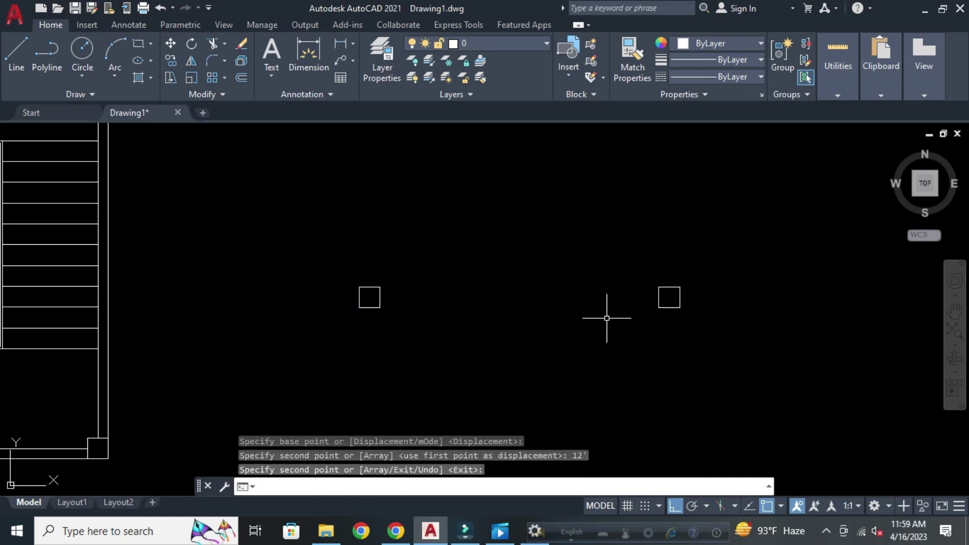
pyautogui.press('Return')
# Copy both squares 12' upward to complete four corner columns.
pyautogui.scroll(-4, 607, 317)
pyautogui.moveTo(619, 324); pyautogui.dragTo(608, 378, button='middle')
pyautogui.click(688, 419)
pyautogui.click(467, 318)
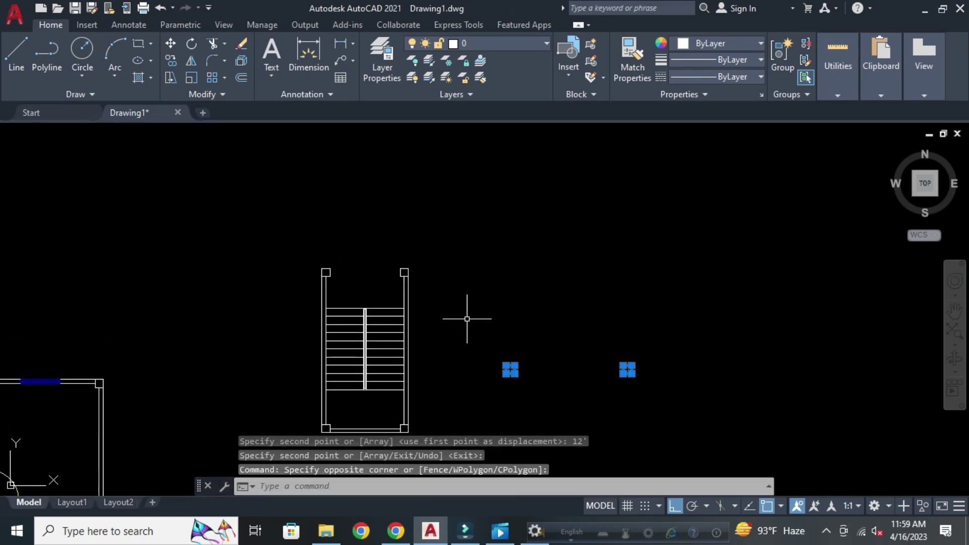
pyautogui.write('co')
pyautogui.press('Return')
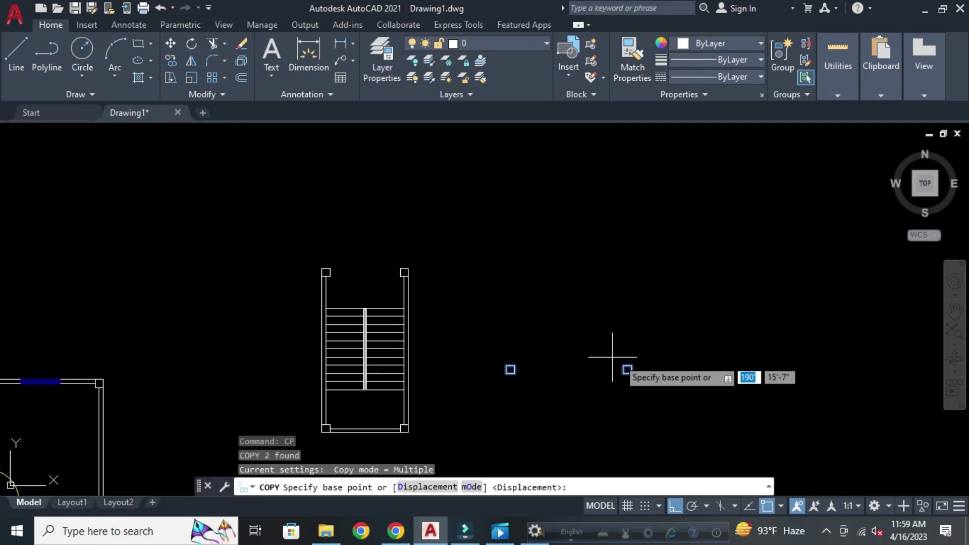
pyautogui.click(707, 374)
pyautogui.write("12'")
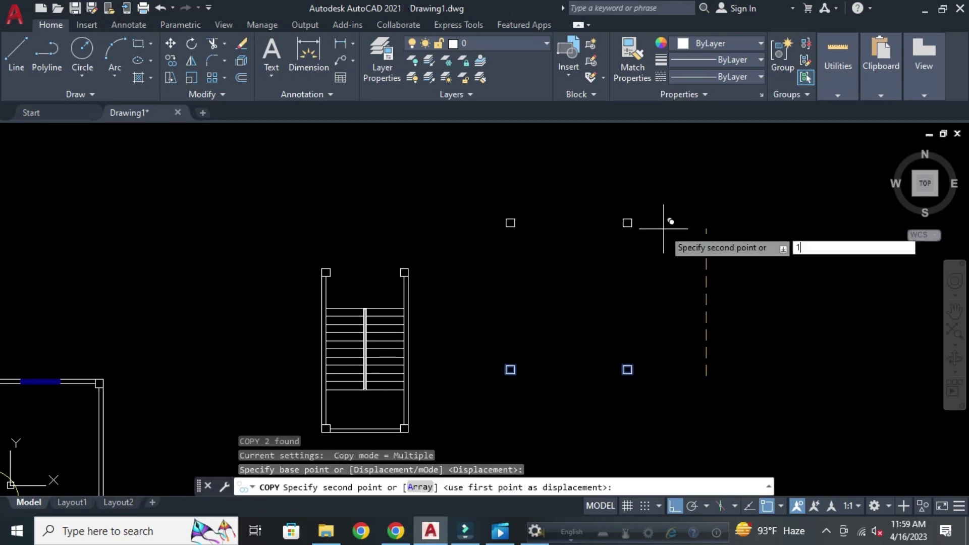
pyautogui.press('Return')
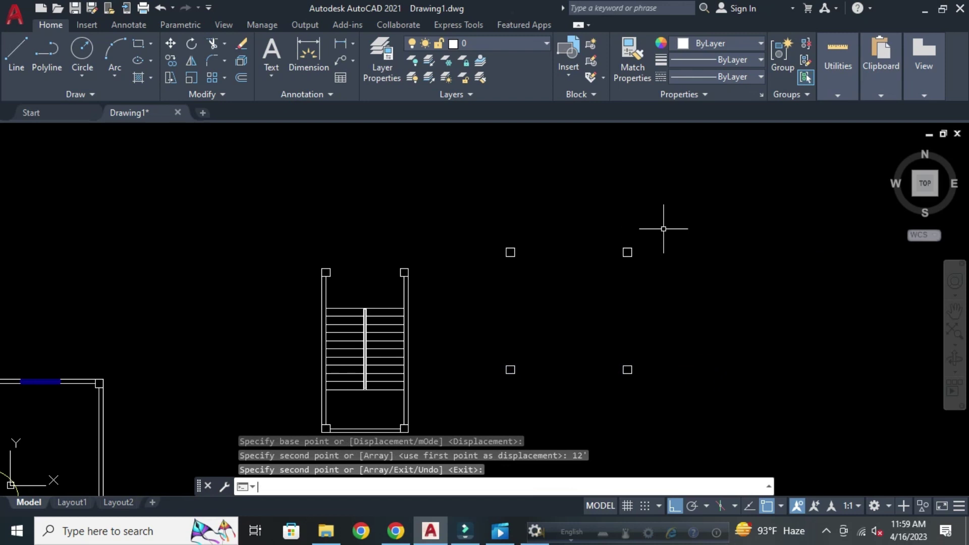
pyautogui.press('Return')
pyautogui.moveTo(574, 309); pyautogui.dragTo(526, 275, button='middle')
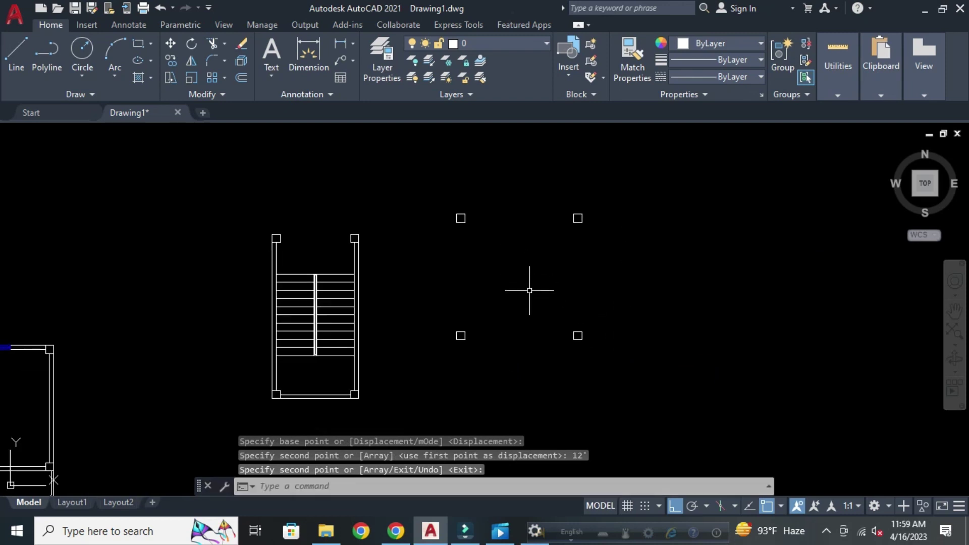
pyautogui.press('Escape')
pyautogui.press('Escape')
pyautogui.press('Escape')
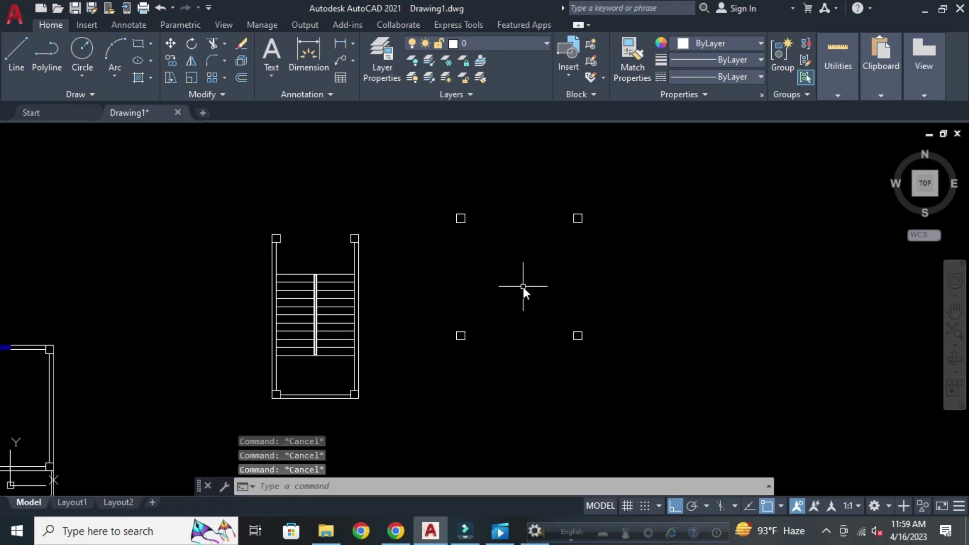
# Draw the left, bottom and right wall lines connecting the four column squares.
pyautogui.write('l')
pyautogui.press('Return')
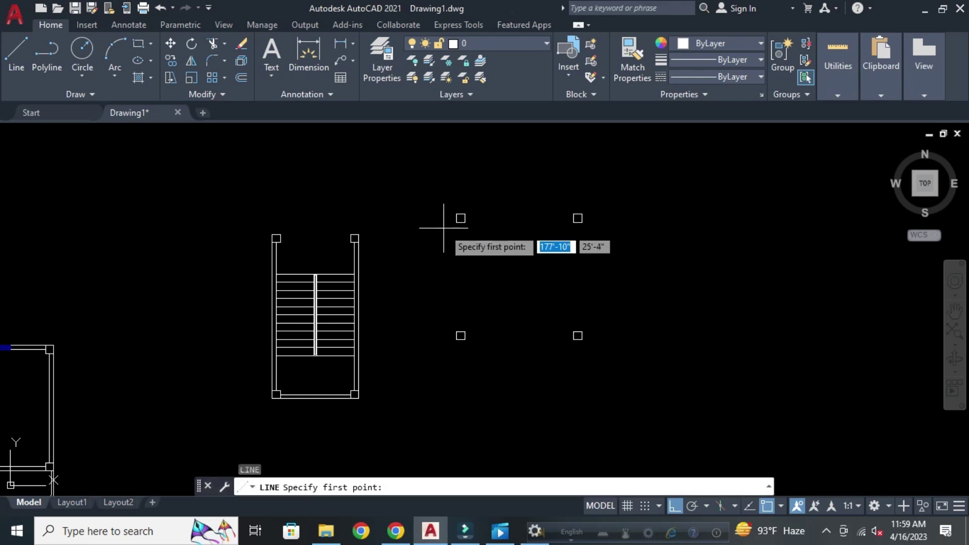
pyautogui.click(458, 218)
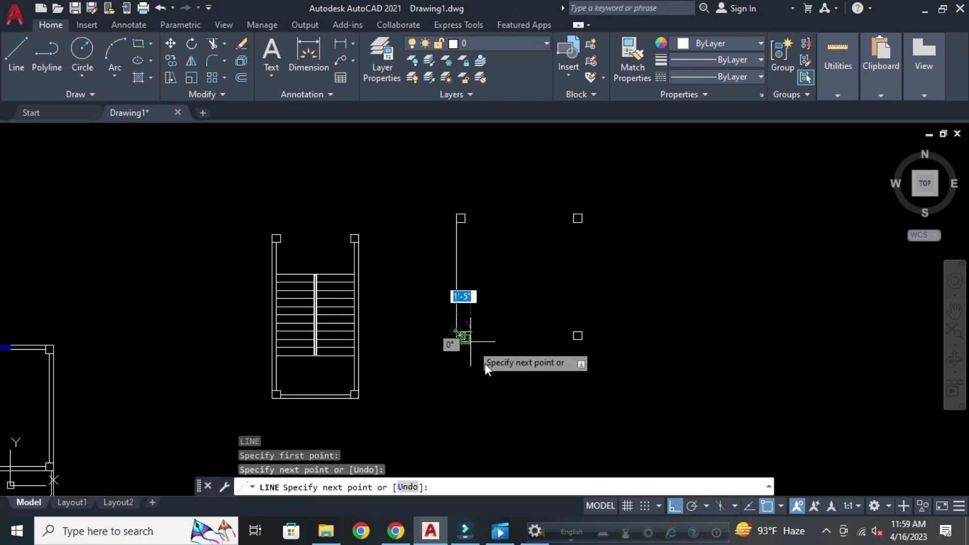
pyautogui.click(460, 335)
pyautogui.press('Return')
pyautogui.press('Return')
pyautogui.click(461, 335)
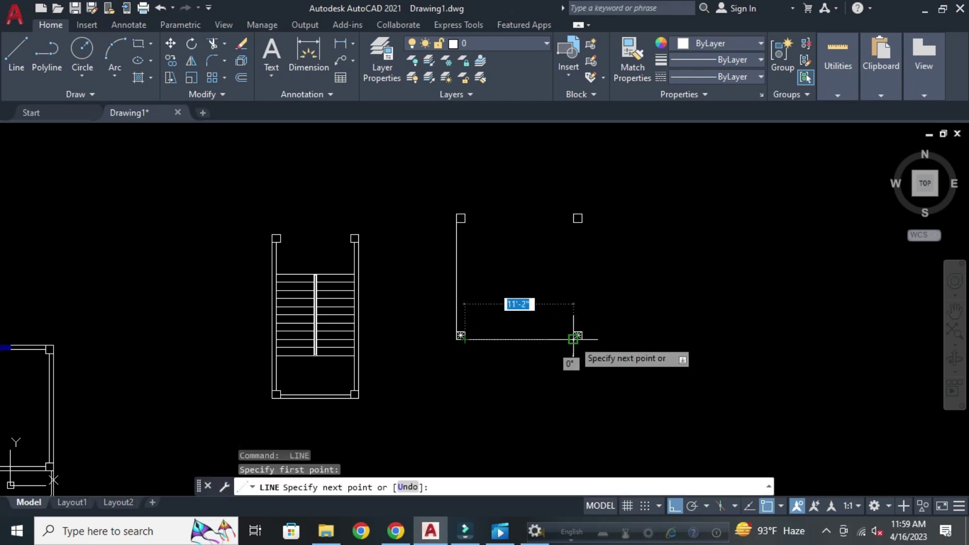
pyautogui.click(577, 335)
pyautogui.press('Return')
pyautogui.press('Return')
pyautogui.click(577, 335)
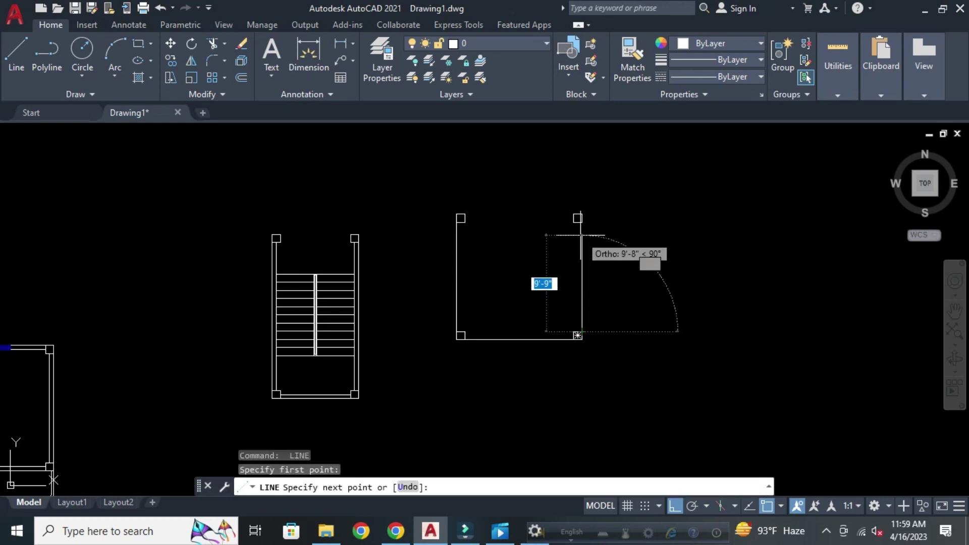
pyautogui.click(577, 218)
pyautogui.press('Escape')
pyautogui.press('Return')
pyautogui.press('Escape')
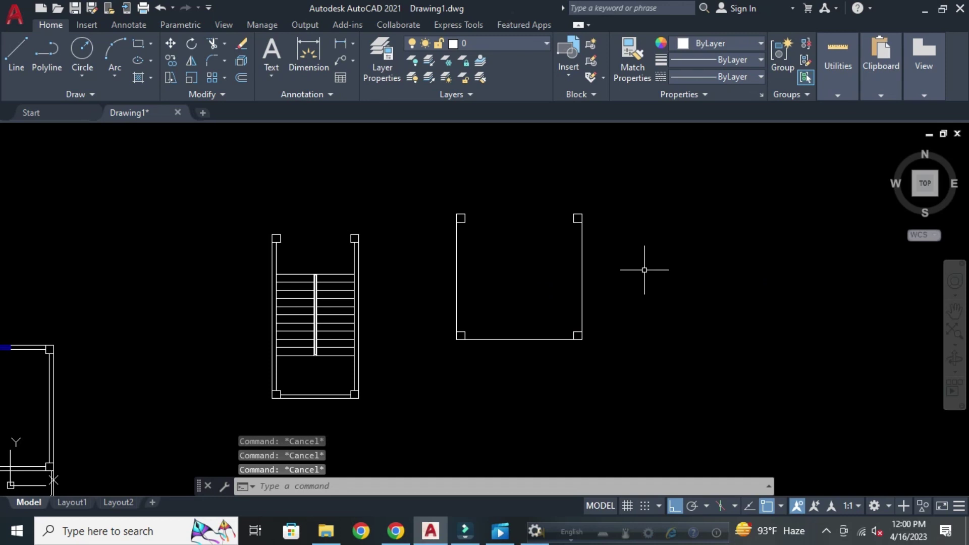
pyautogui.write('O')
# Offset the right, bottom and left wall lines inward by 5 to form inner walls.
pyautogui.press('Return')
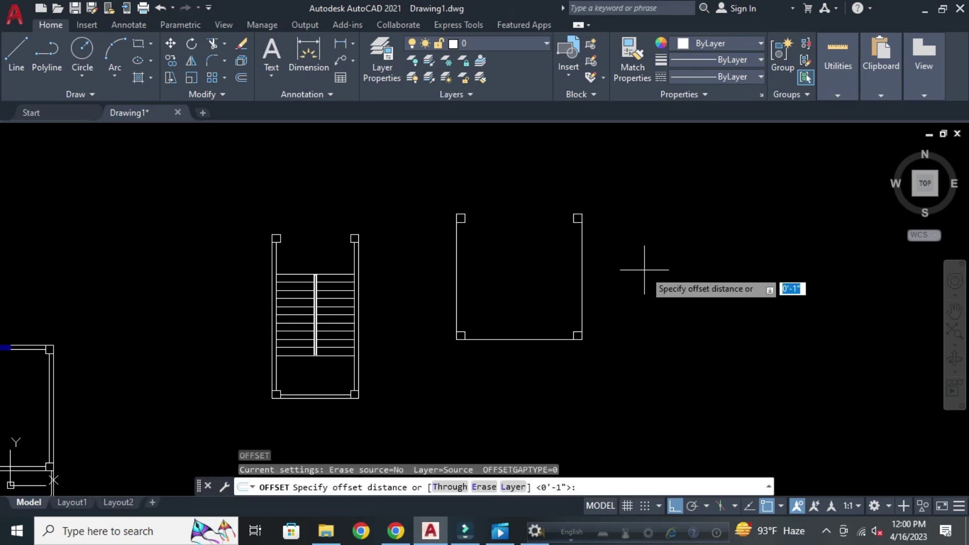
pyautogui.write('5')
pyautogui.press('Return')
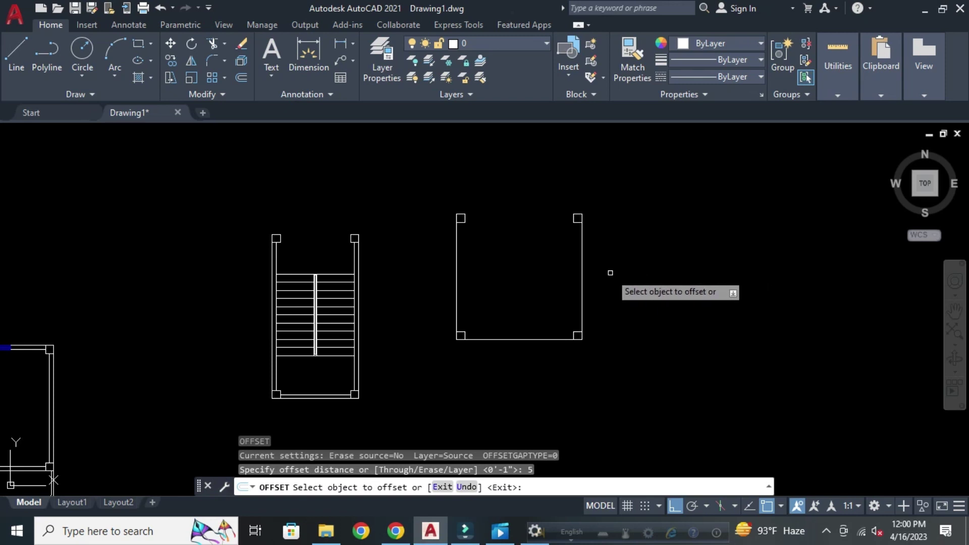
pyautogui.click(578, 277)
pyautogui.click(483, 313)
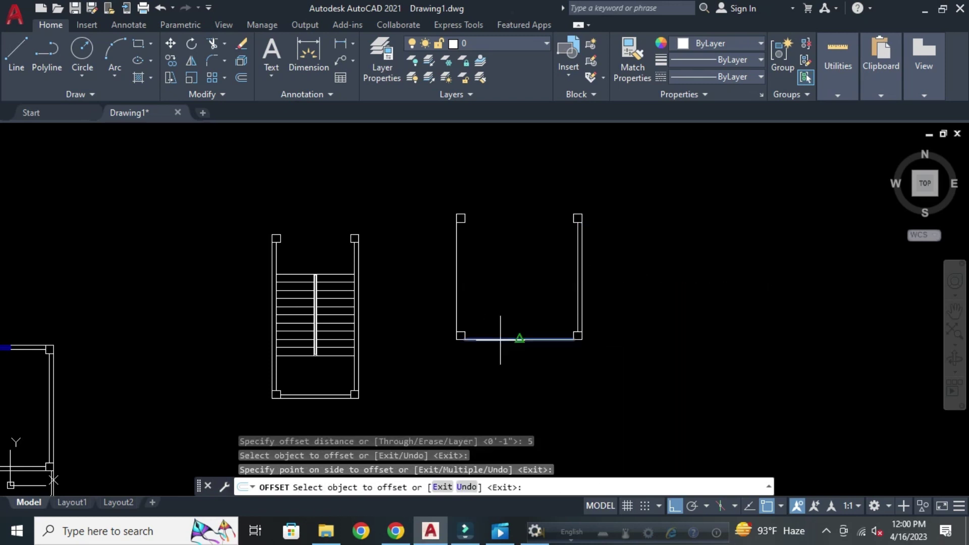
pyautogui.click(515, 335)
pyautogui.click(481, 286)
pyautogui.click(456, 284)
pyautogui.click(534, 281)
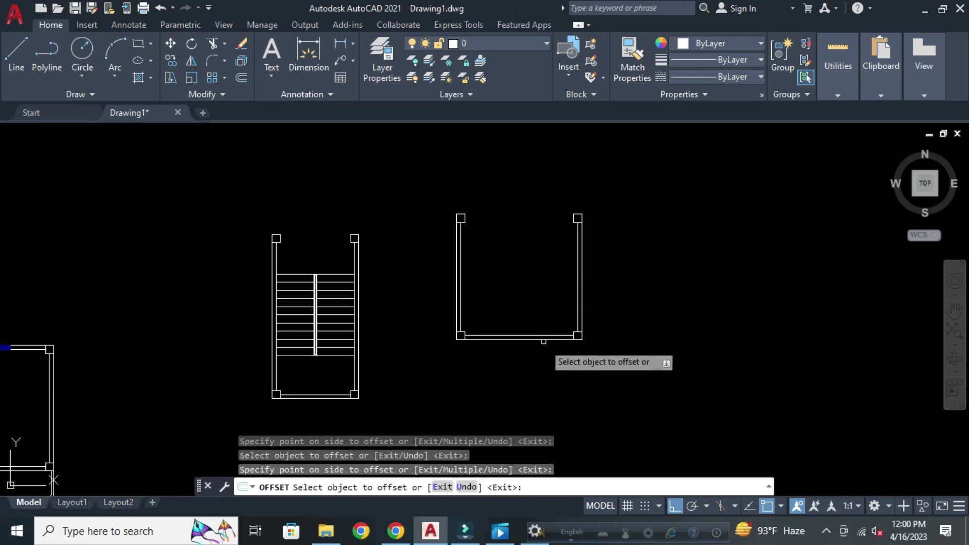
pyautogui.scroll(2, 517, 358)
pyautogui.scroll(2, 464, 348)
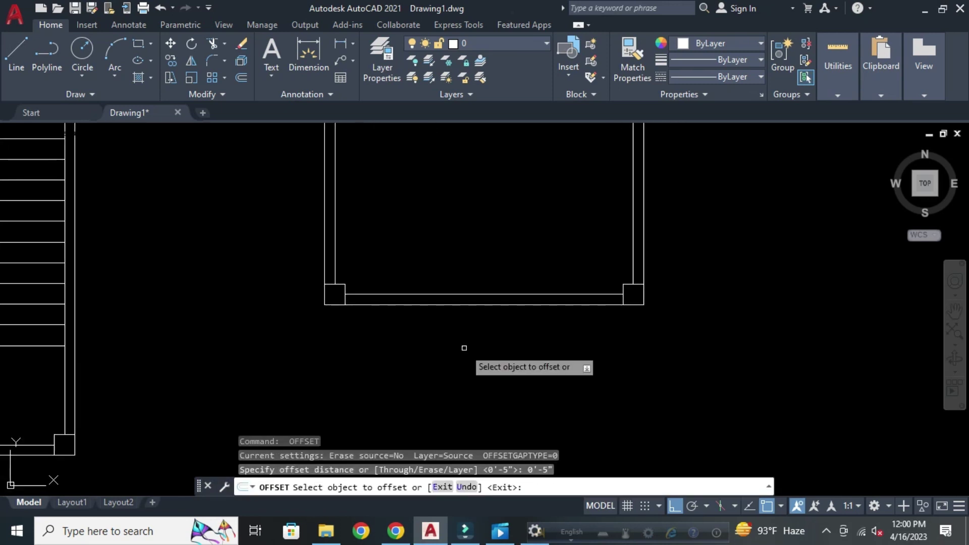
# Offset the bottom, right and left inner walls 3' inward as guide lines.
pyautogui.press('Return')
pyautogui.press('Return')
pyautogui.press('Return')
pyautogui.press('Return')
pyautogui.press('Return')
pyautogui.press('Return')
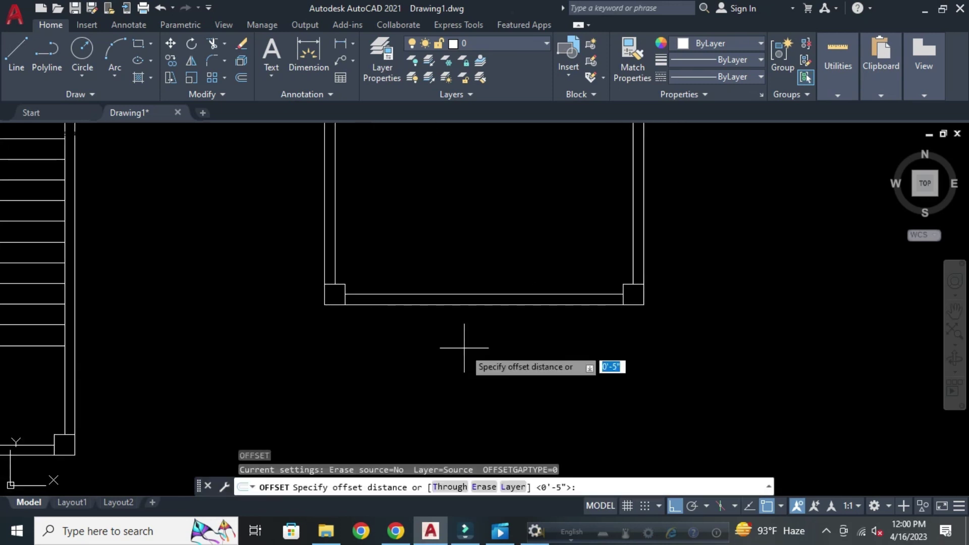
pyautogui.write("3'")
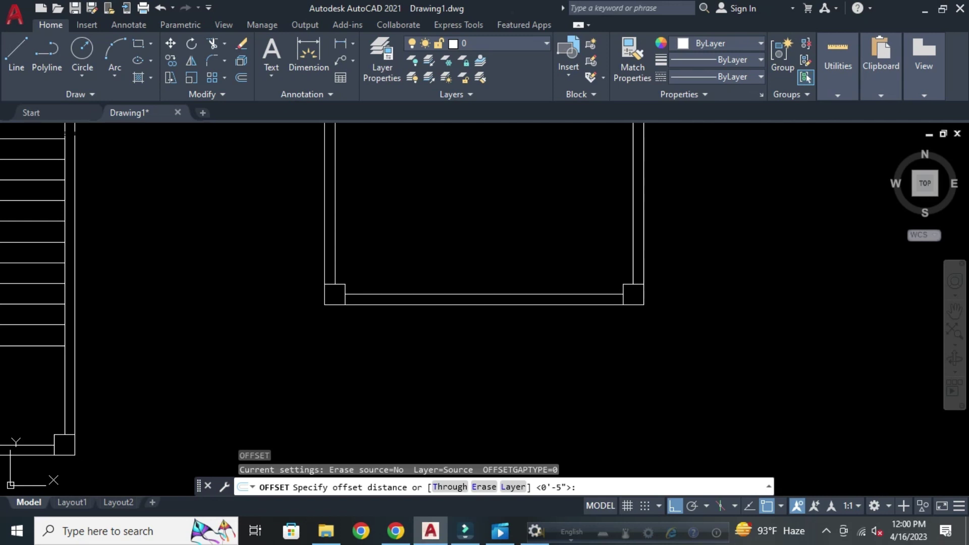
pyautogui.press('Return')
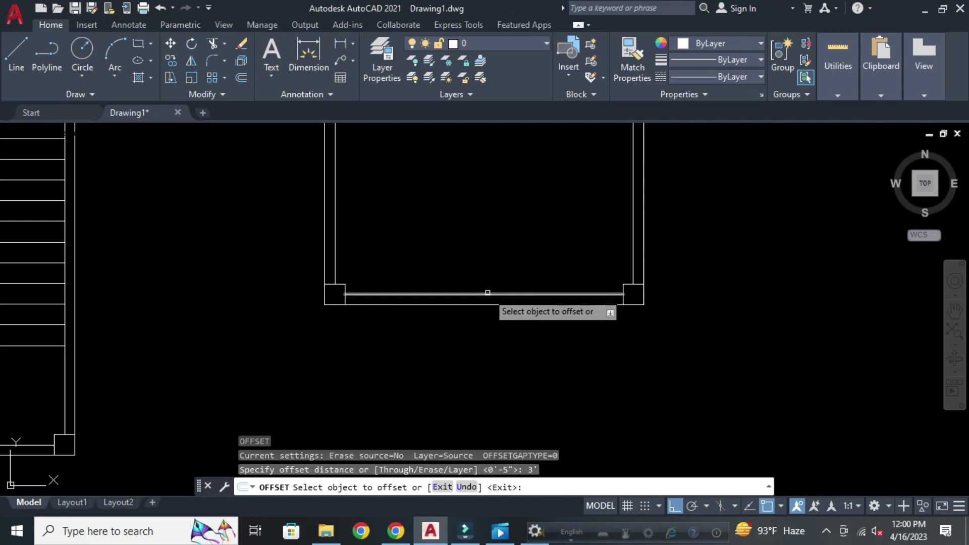
pyautogui.click(487, 293)
pyautogui.click(461, 192)
pyautogui.moveTo(470, 285); pyautogui.dragTo(474, 418, button='middle')
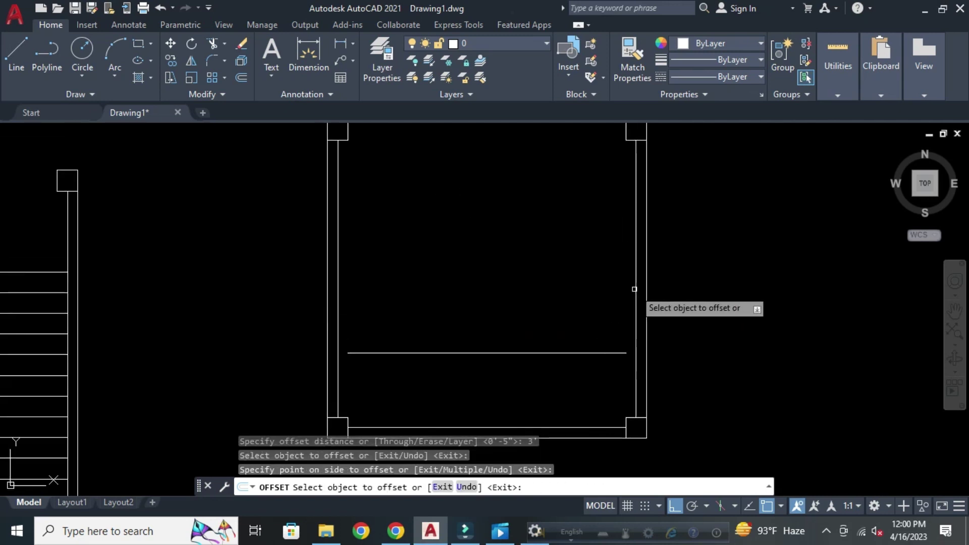
pyautogui.click(636, 289)
pyautogui.click(505, 299)
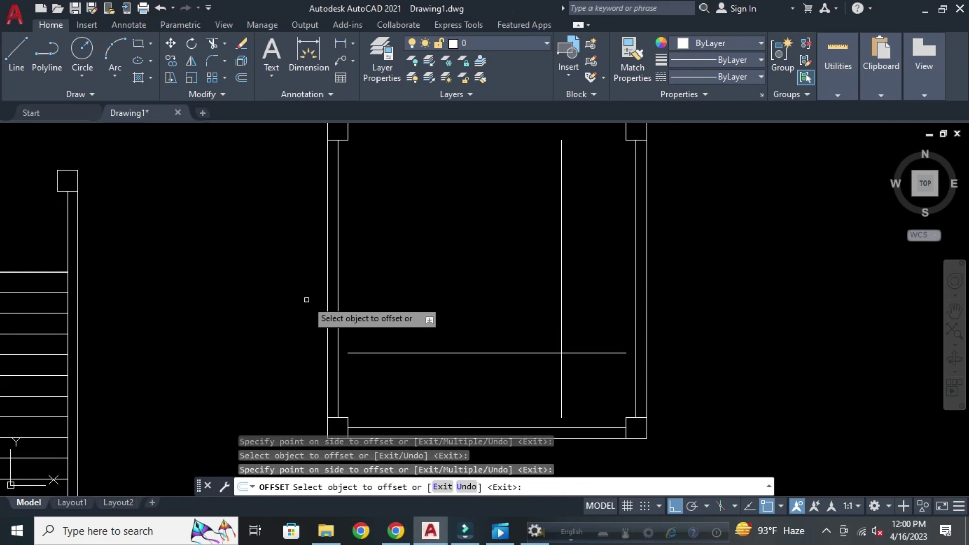
pyautogui.click(337, 293)
pyautogui.click(543, 295)
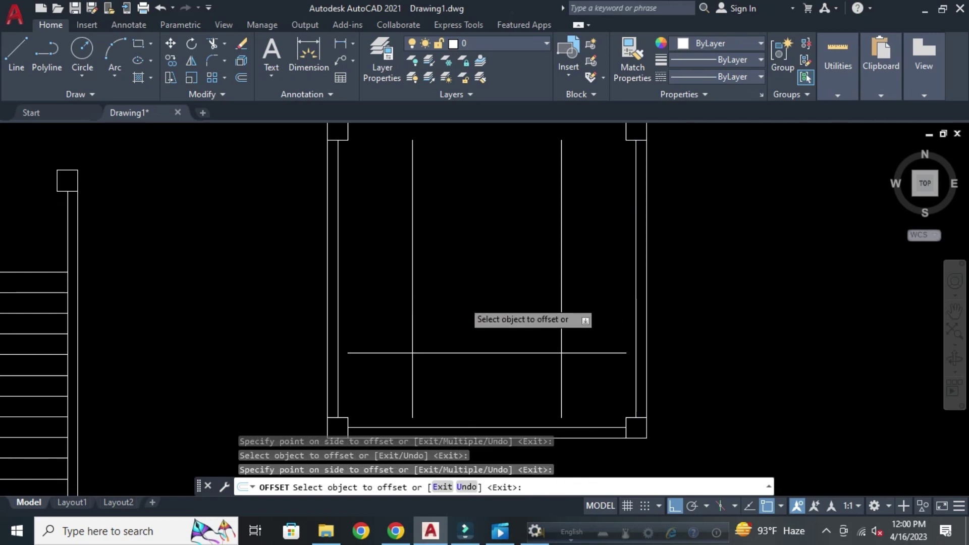
pyautogui.scroll(-1, 462, 299)
pyautogui.scroll(3, 457, 361)
pyautogui.press('Return')
pyautogui.press('Return')
pyautogui.press('Return')
pyautogui.moveTo(457, 361); pyautogui.dragTo(441, 286, button='middle')
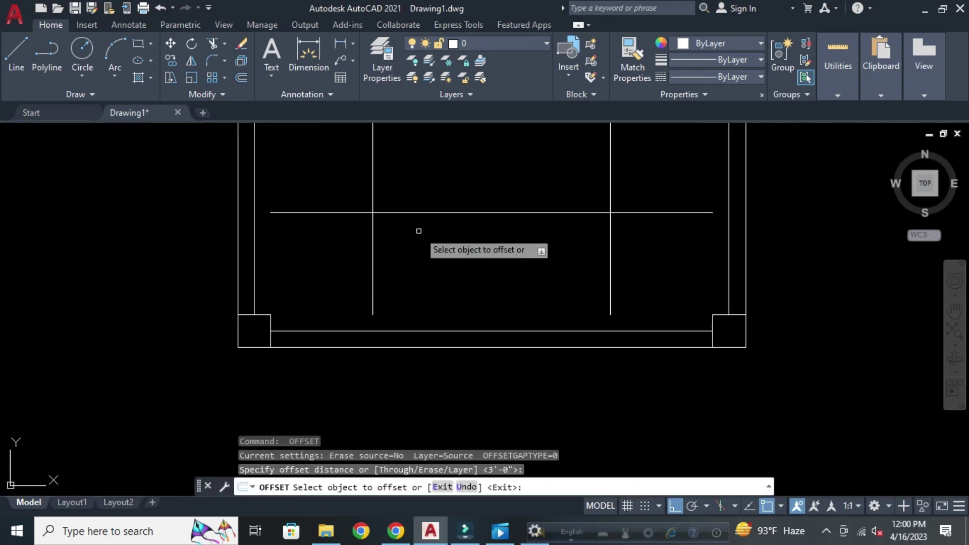
pyautogui.write('e')
pyautogui.press('Return')
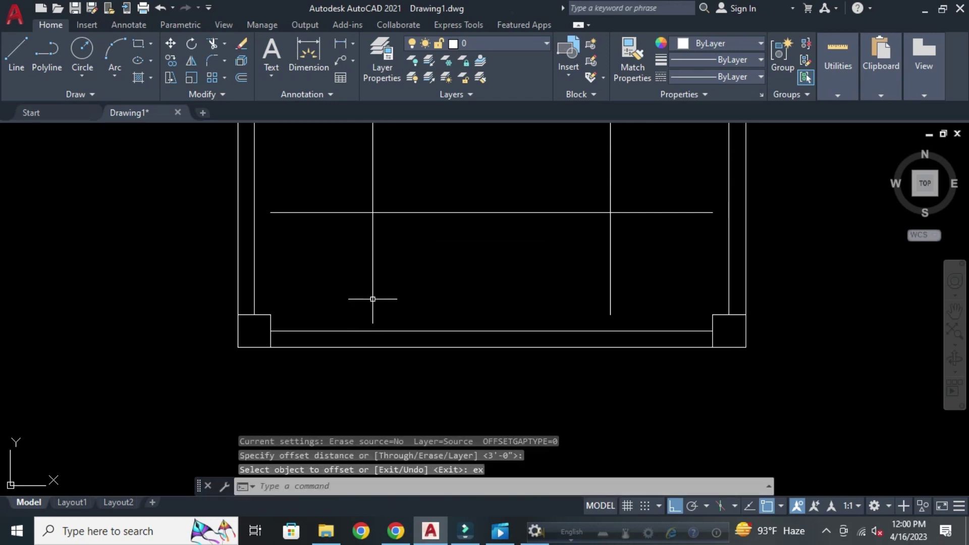
pyautogui.press('Return')
pyautogui.press('Escape')
pyautogui.press('Escape')
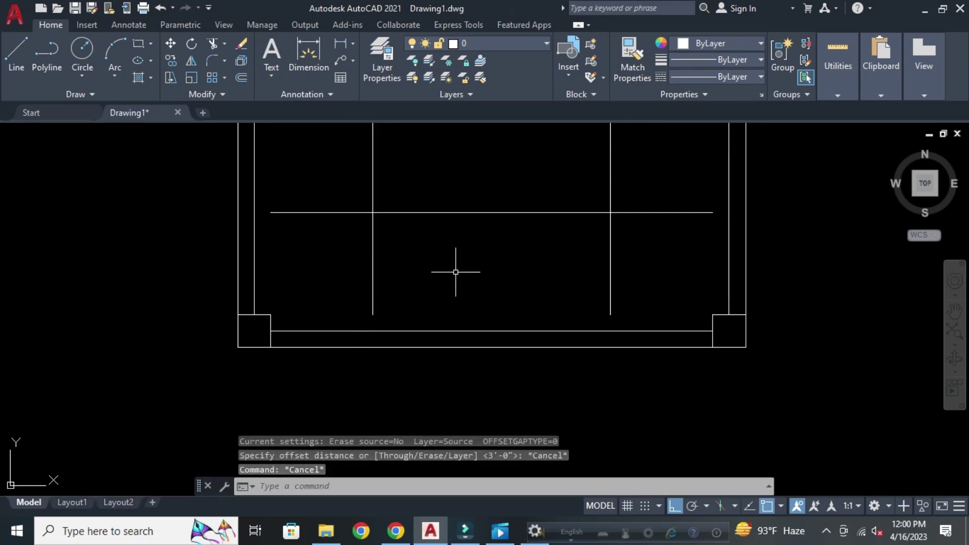
pyautogui.press('Escape')
# Extend the left and right vertical guides to the bottom wall and the horizontal guide to the right wall.
pyautogui.write('x')
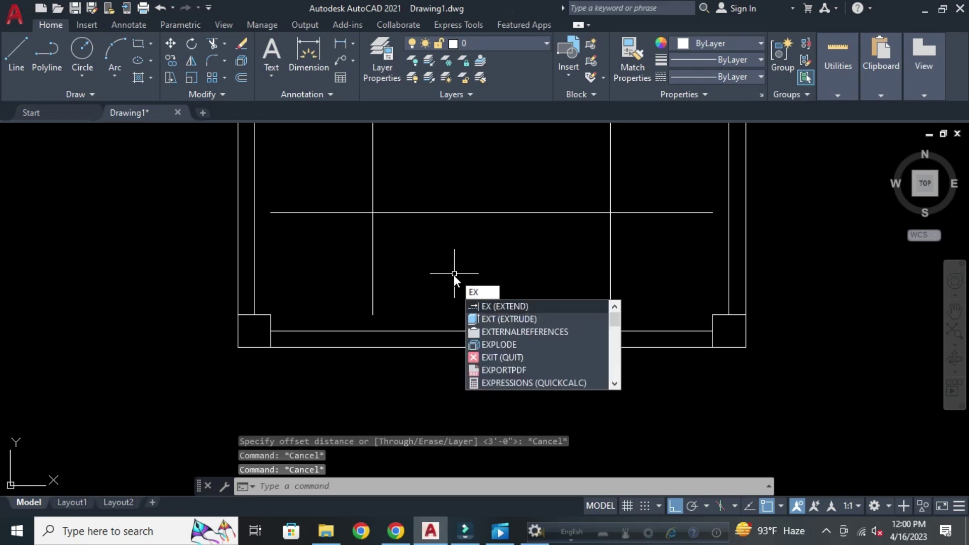
pyautogui.press('Return')
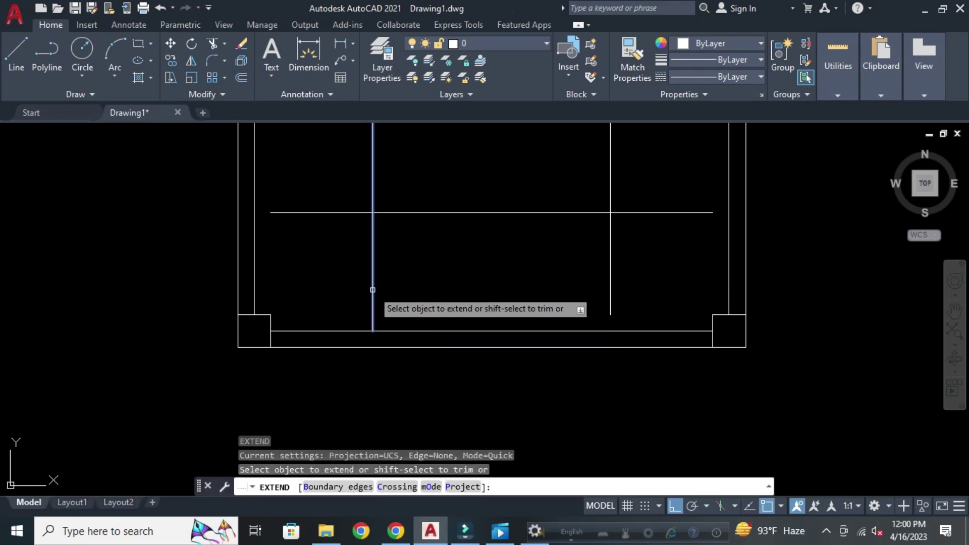
pyautogui.click(373, 290)
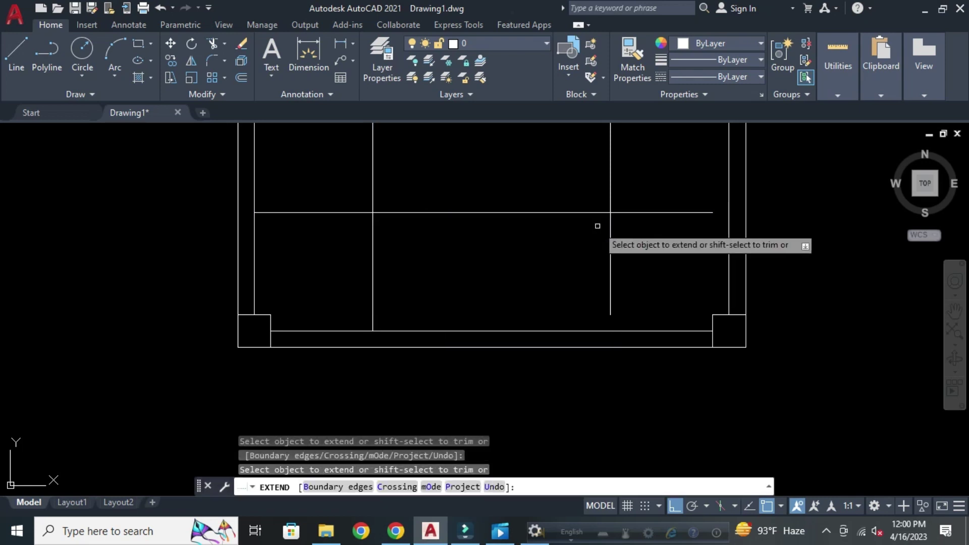
pyautogui.click(683, 213)
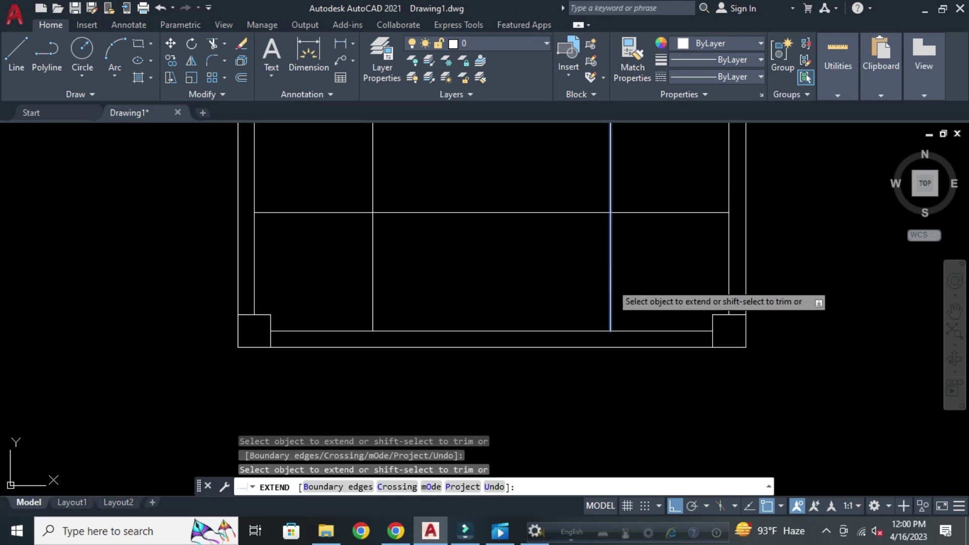
pyautogui.click(611, 282)
pyautogui.scroll(-4, 465, 346)
pyautogui.moveTo(489, 298); pyautogui.dragTo(420, 343, button='middle')
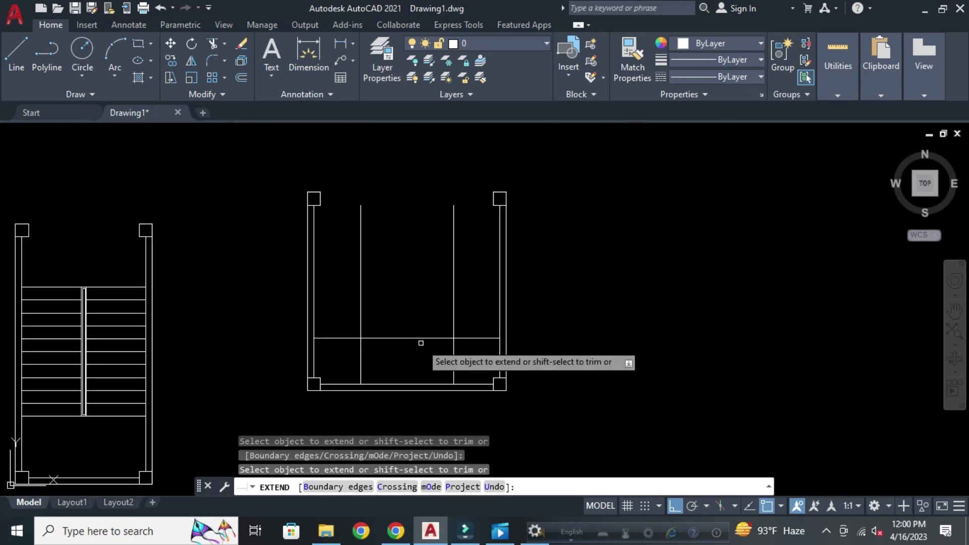
pyautogui.press('Escape')
pyautogui.press('Escape')
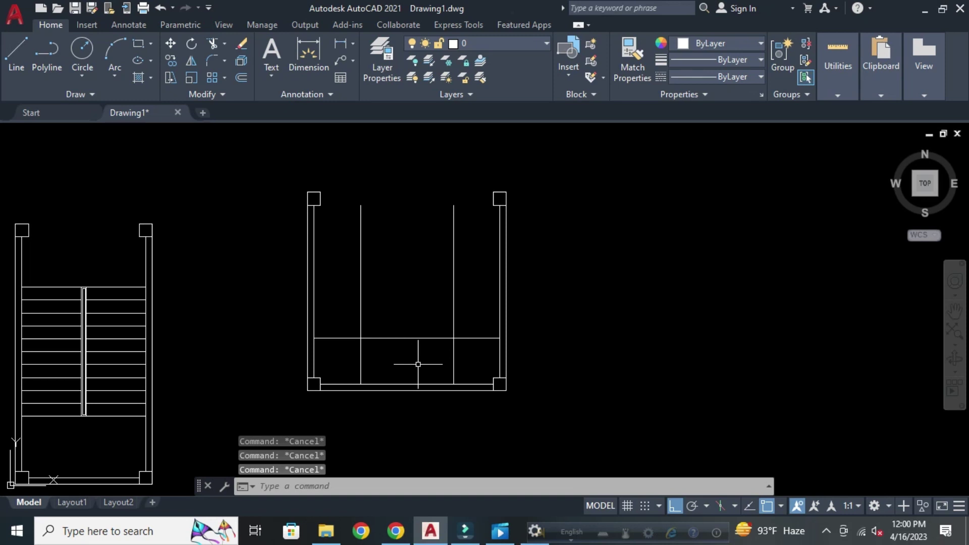
# Offset vertical tread lines 10" apart leftward from the right guide.
pyautogui.write('o')
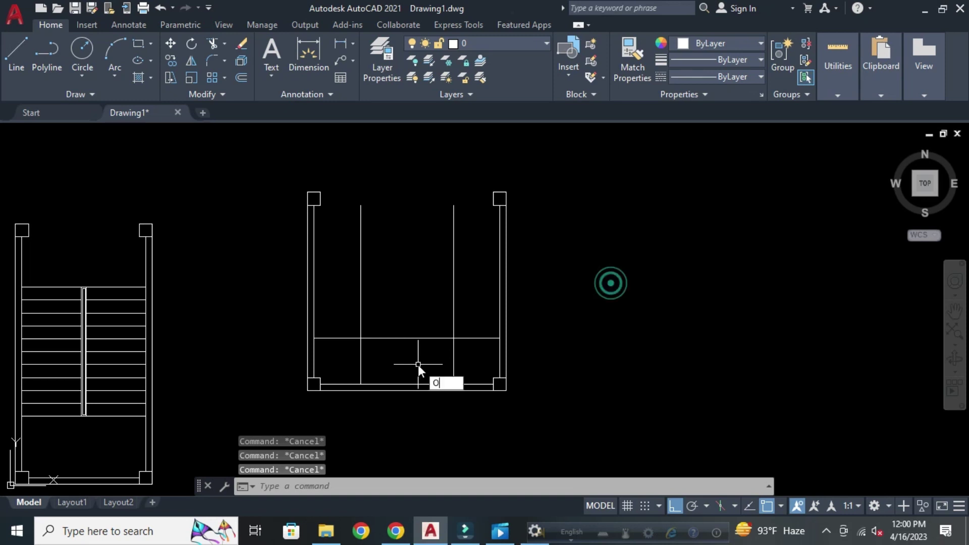
pyautogui.press('Return')
pyautogui.write('10')
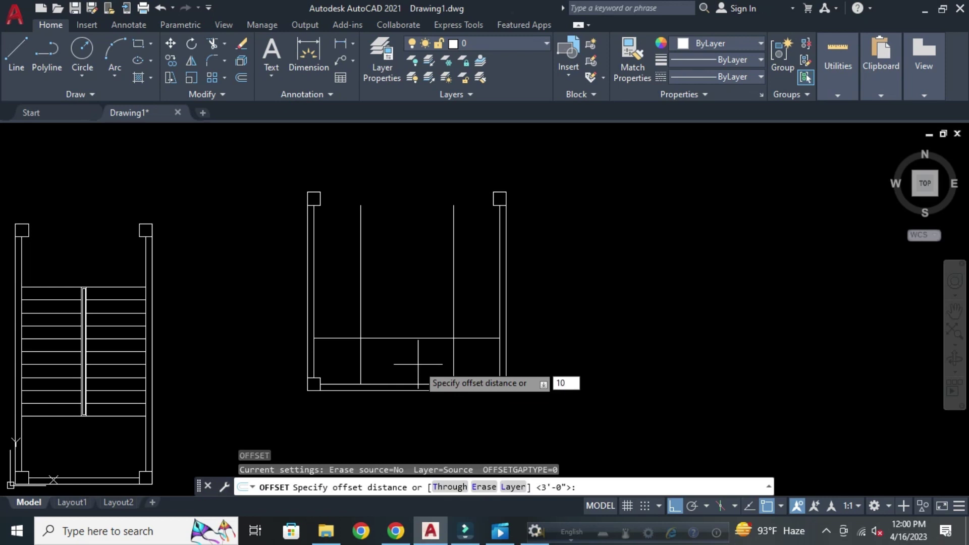
pyautogui.press('Return')
pyautogui.scroll(4, 417, 363)
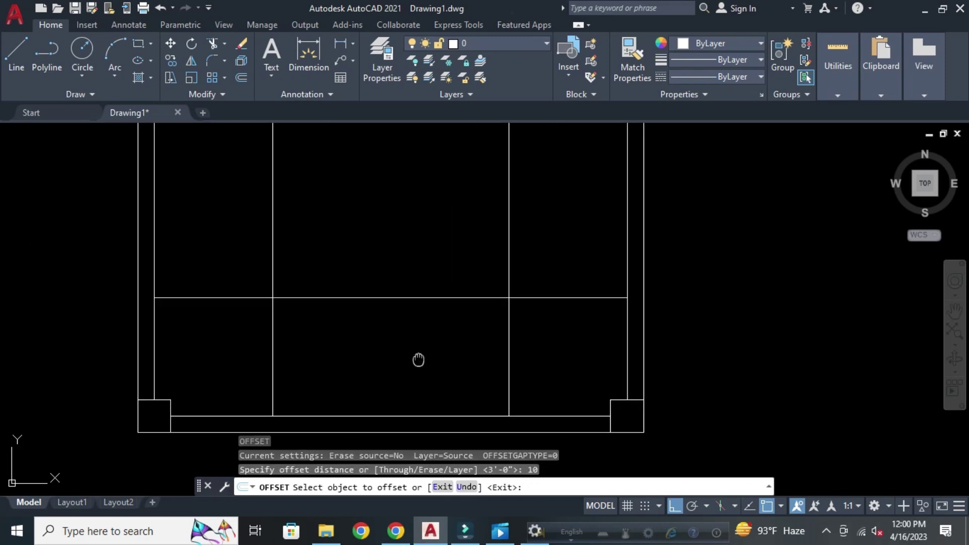
pyautogui.scroll(-4, 418, 360)
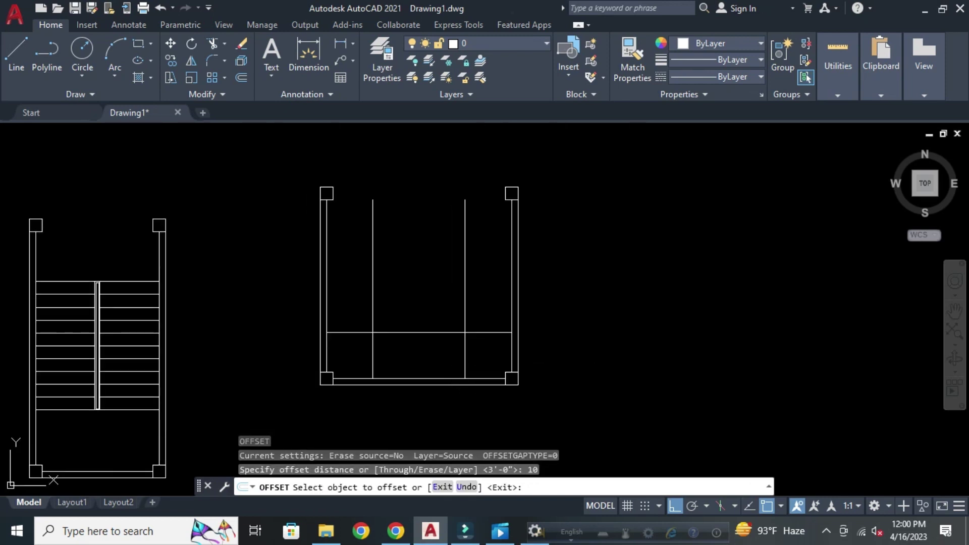
pyautogui.click(465, 348)
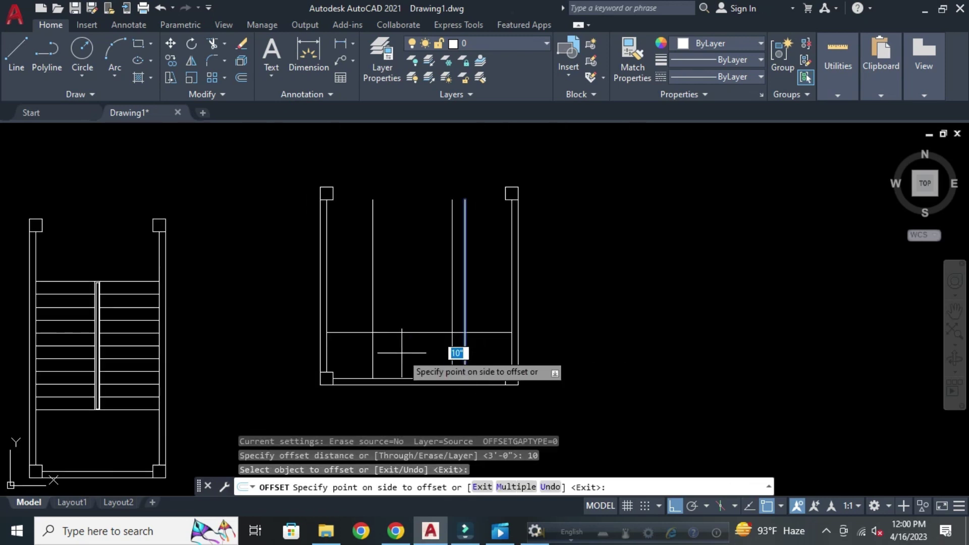
pyautogui.click(453, 346)
pyautogui.click(421, 350)
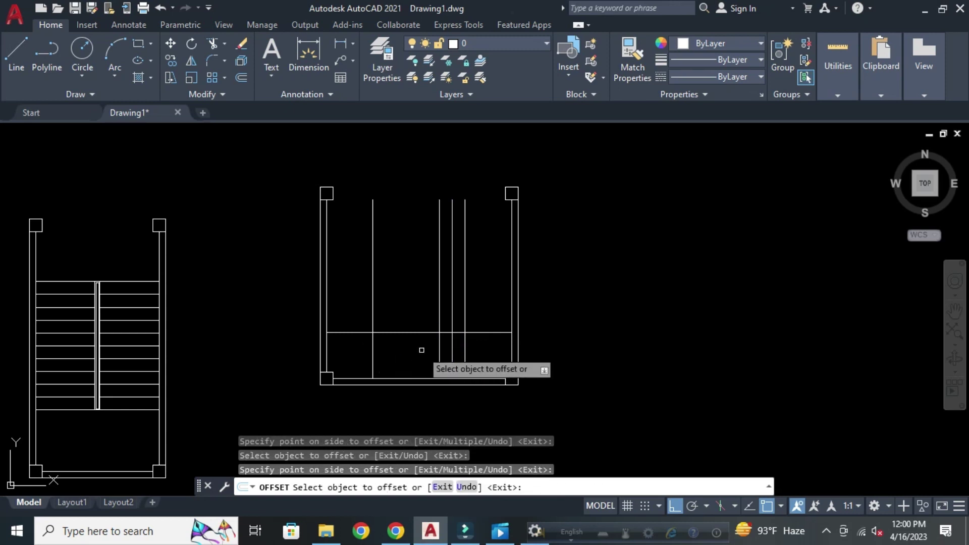
pyautogui.click(439, 343)
pyautogui.click(388, 345)
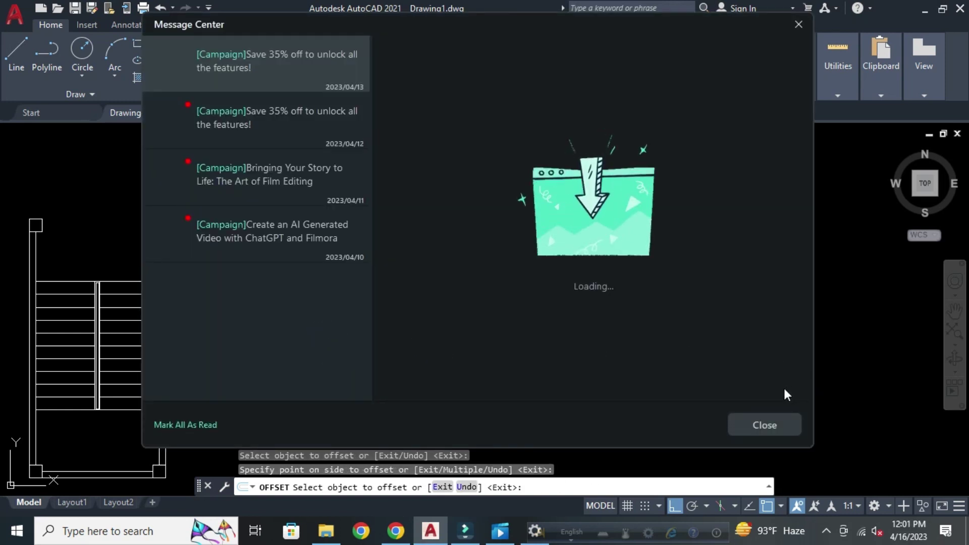
pyautogui.click(773, 422)
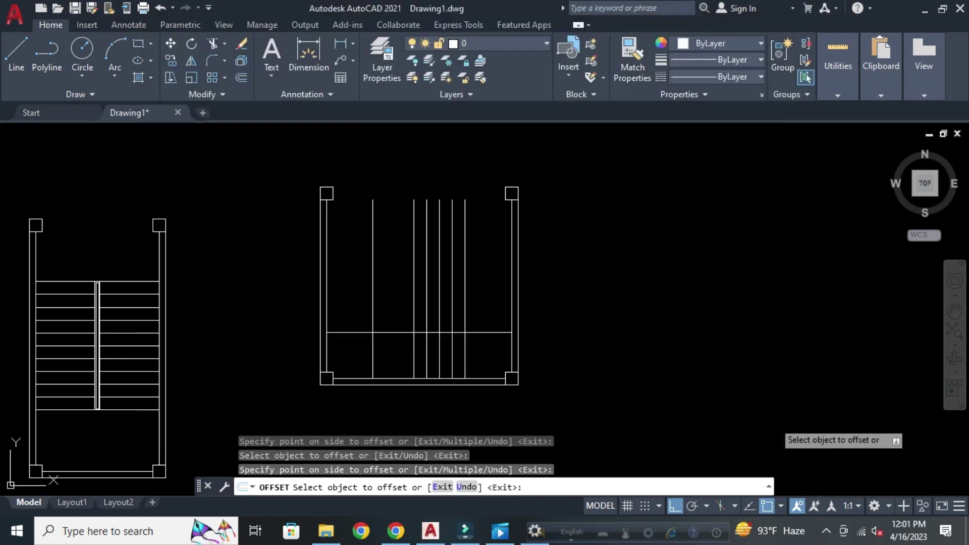
pyautogui.click(414, 353)
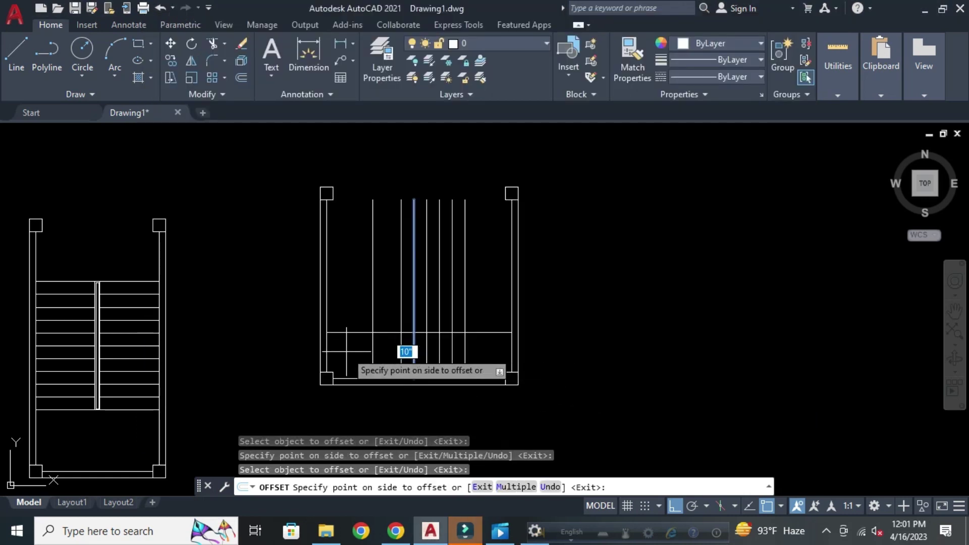
pyautogui.click(401, 353)
pyautogui.click(393, 354)
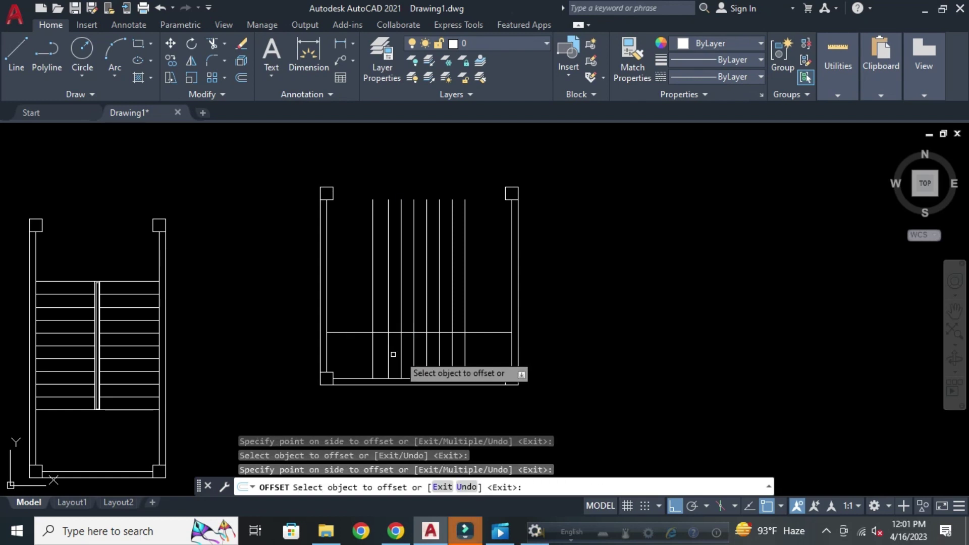
# Offset horizontal tread lines 10" apart upward from the cross line.
pyautogui.click(492, 332)
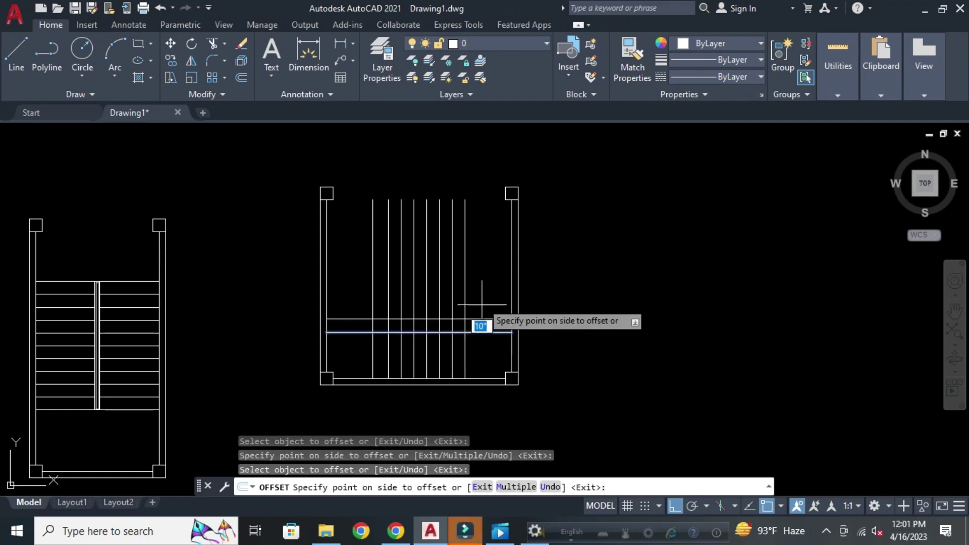
pyautogui.click(481, 304)
pyautogui.click(507, 319)
pyautogui.click(479, 301)
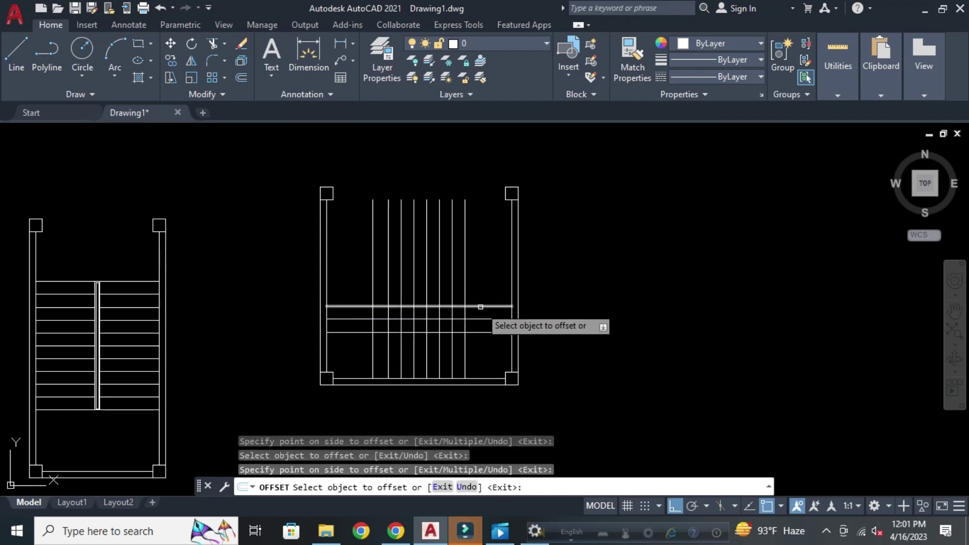
pyautogui.click(474, 292)
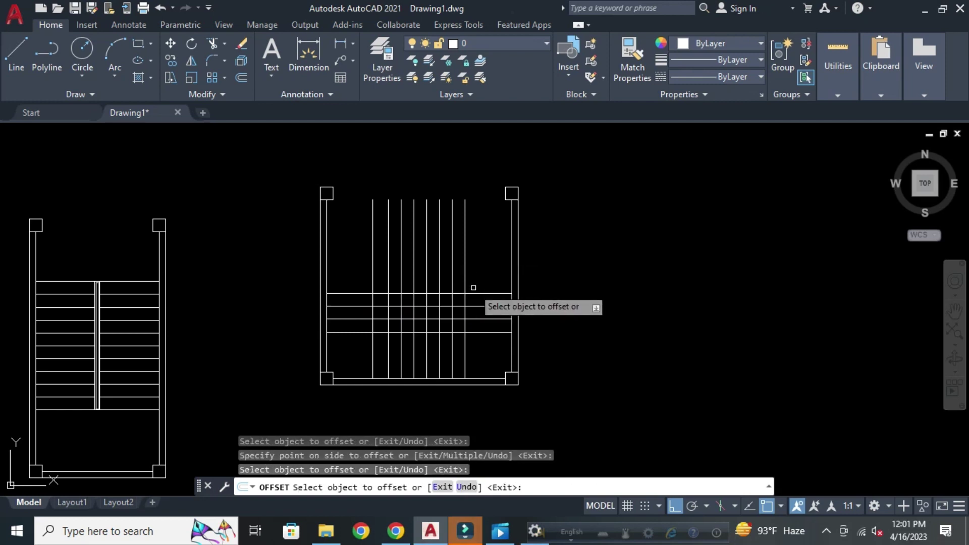
pyautogui.click(474, 293)
pyautogui.click(480, 270)
pyautogui.click(484, 244)
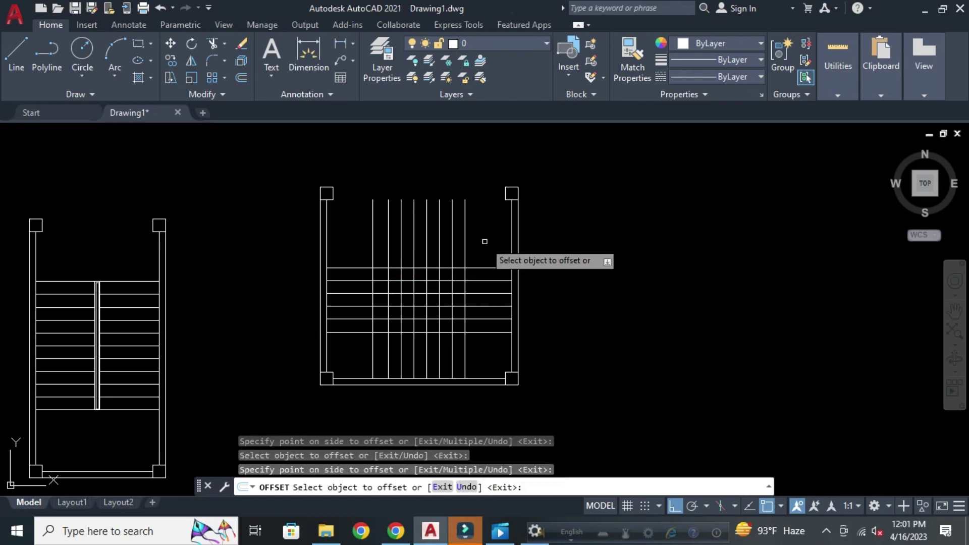
pyautogui.click(481, 268)
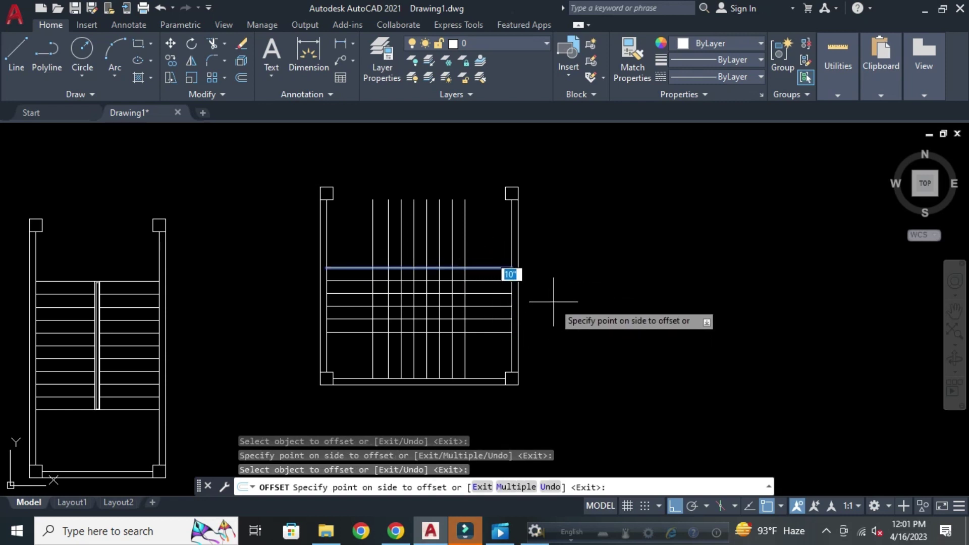
pyautogui.press('Escape')
pyautogui.press('Escape')
pyautogui.press('Escape')
pyautogui.press('Escape')
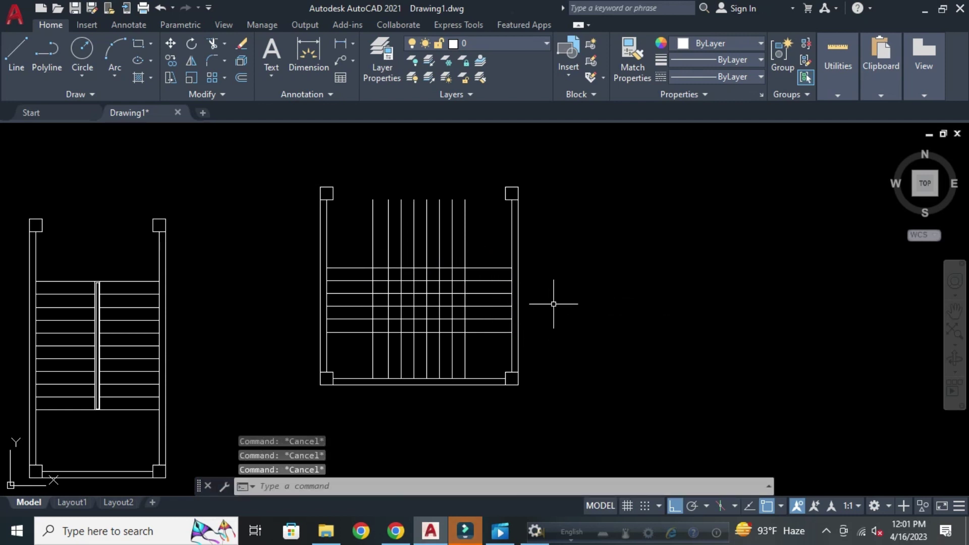
# Fence-trim the vertical line ends and the lines around the inner grid.
pyautogui.write('tr')
pyautogui.press('Return')
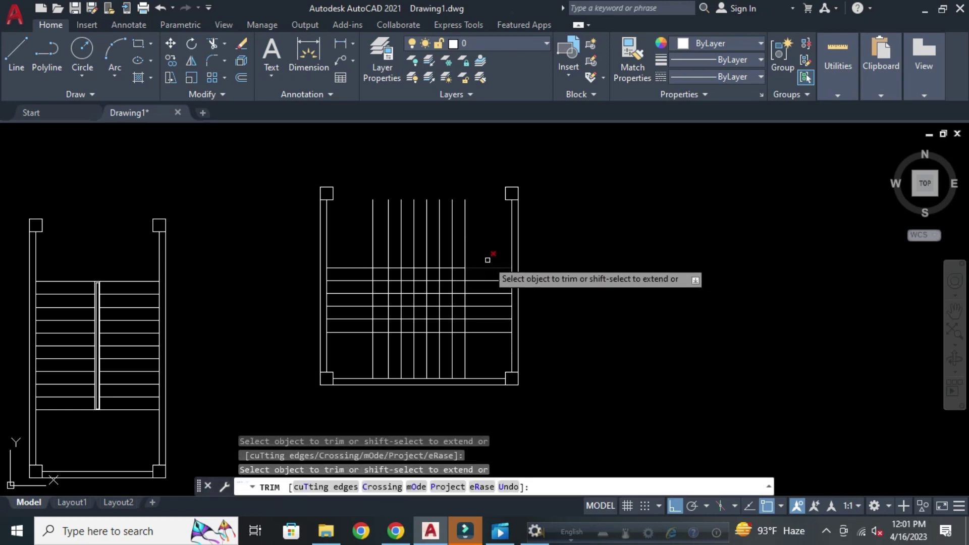
pyautogui.click(481, 248)
pyautogui.click(364, 242)
pyautogui.press('Return')
pyautogui.scroll(4, 432, 322)
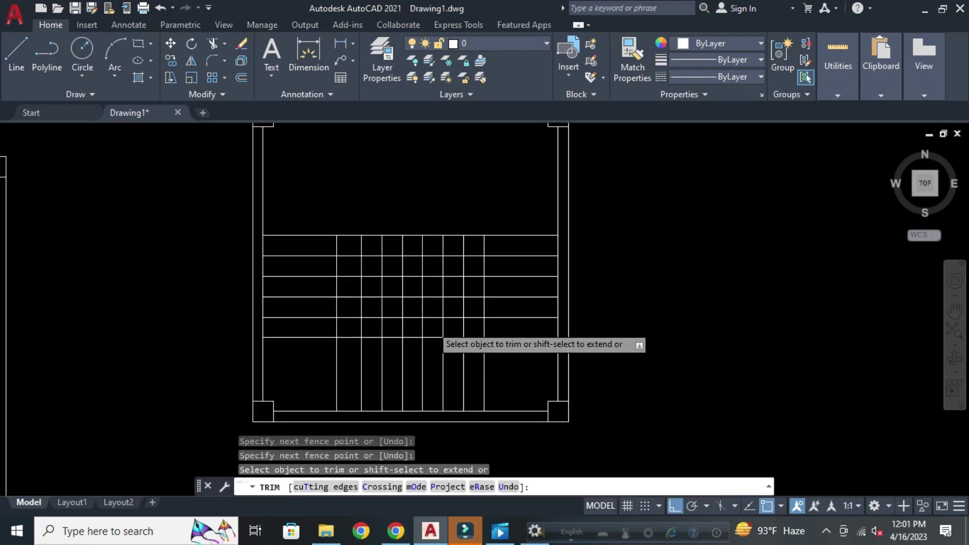
pyautogui.click(303, 201)
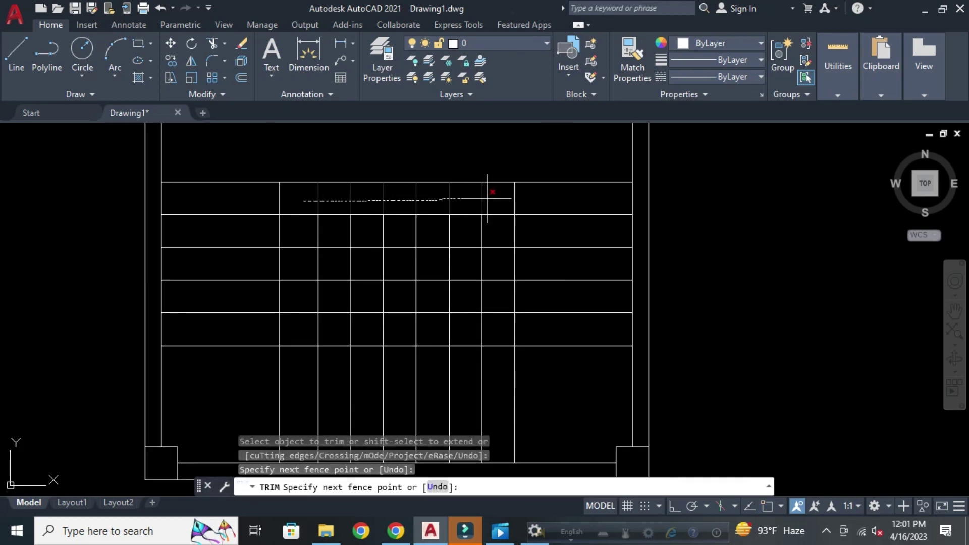
pyautogui.moveTo(497, 266); pyautogui.dragTo(499, 332)
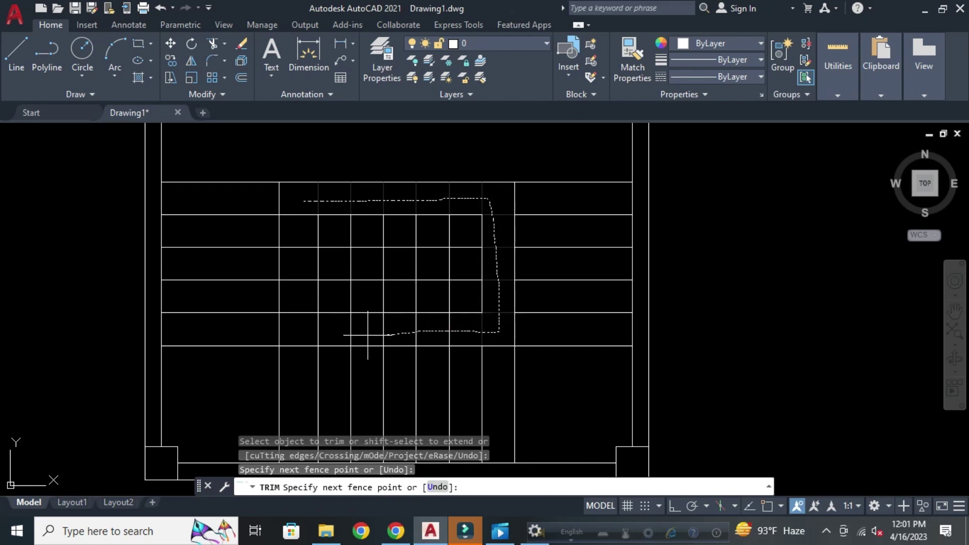
pyautogui.moveTo(301, 220); pyautogui.dragTo(294, 205)
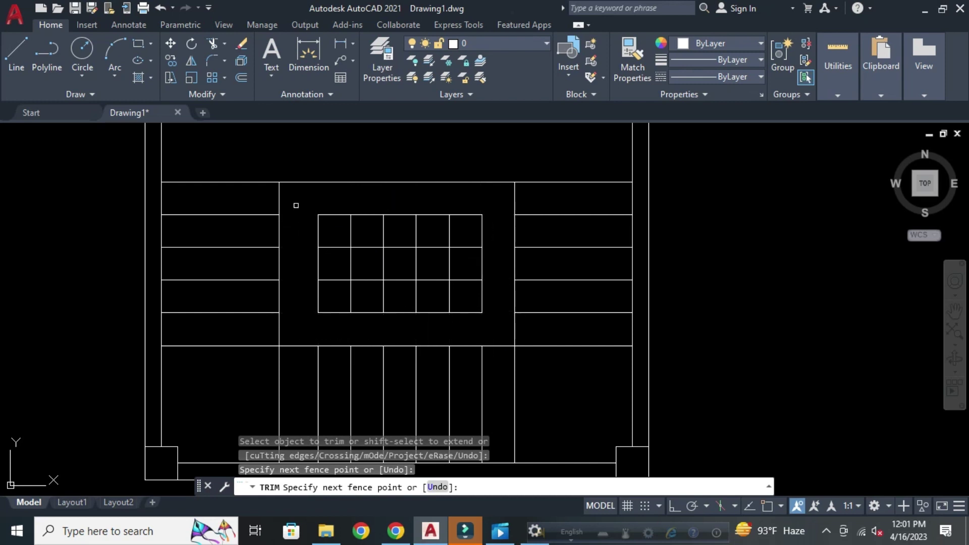
pyautogui.press('Escape')
pyautogui.press('Escape')
pyautogui.press('Escape')
pyautogui.press('Escape')
# Erase the remaining inner grid lines inside the central rectangle.
pyautogui.click(504, 326)
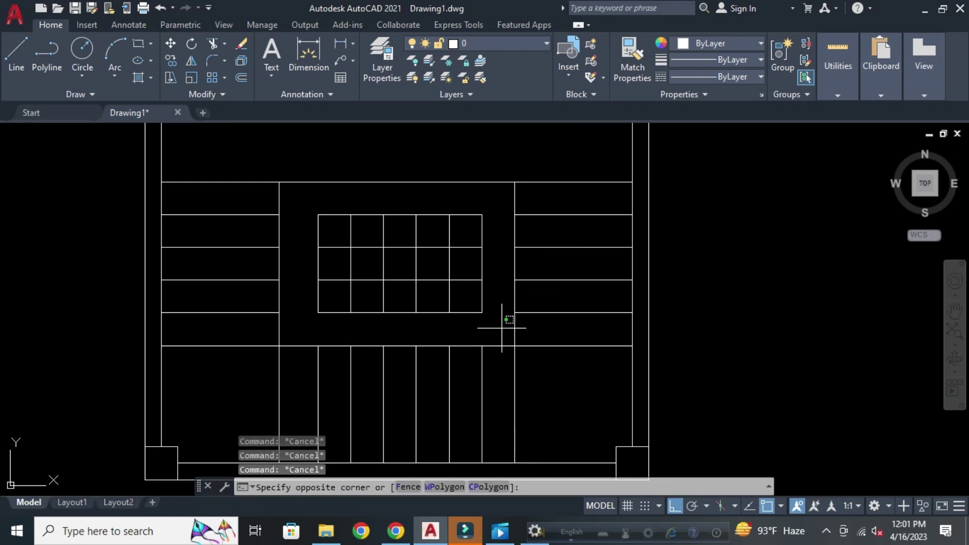
pyautogui.click(305, 204)
pyautogui.press('Delete')
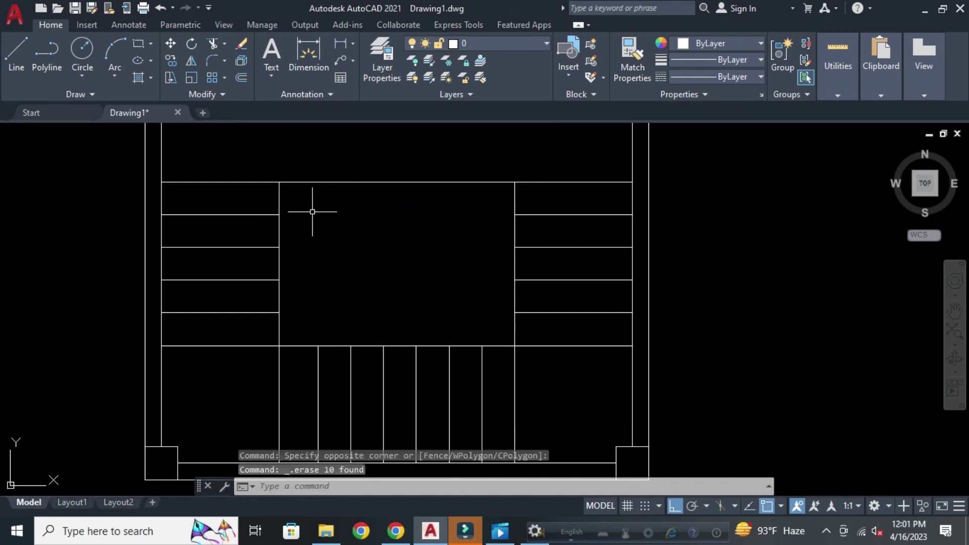
pyautogui.press('Escape')
pyautogui.press('Escape')
pyautogui.press('Escape')
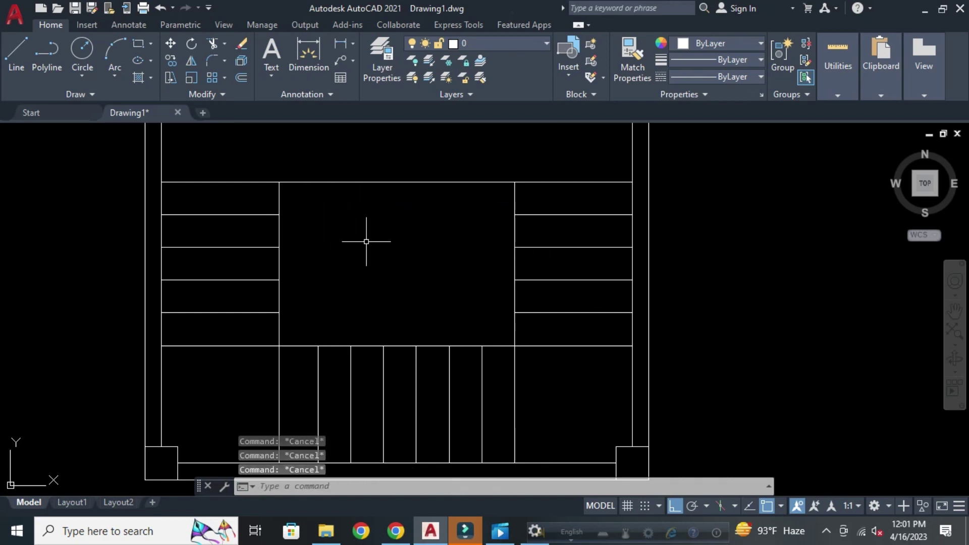
pyautogui.write('o')
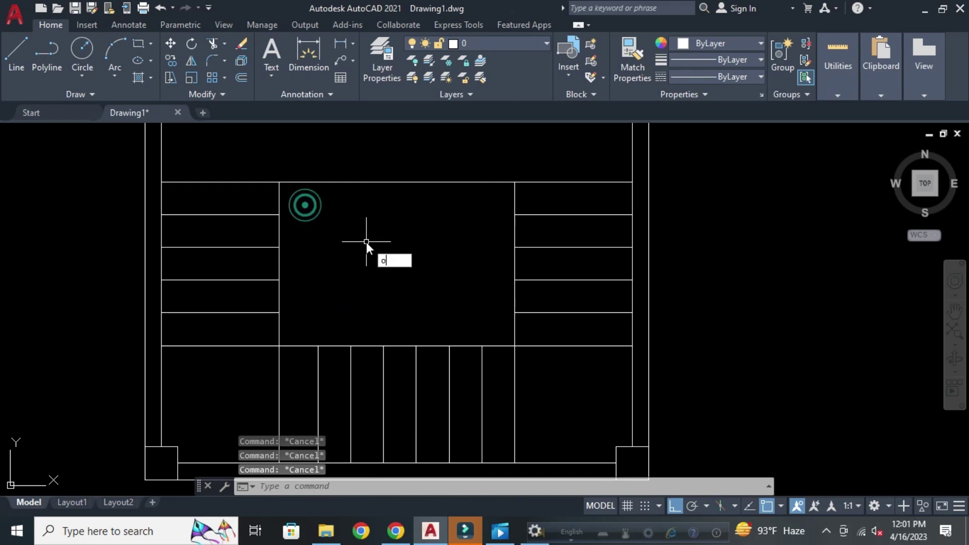
pyautogui.press('Return')
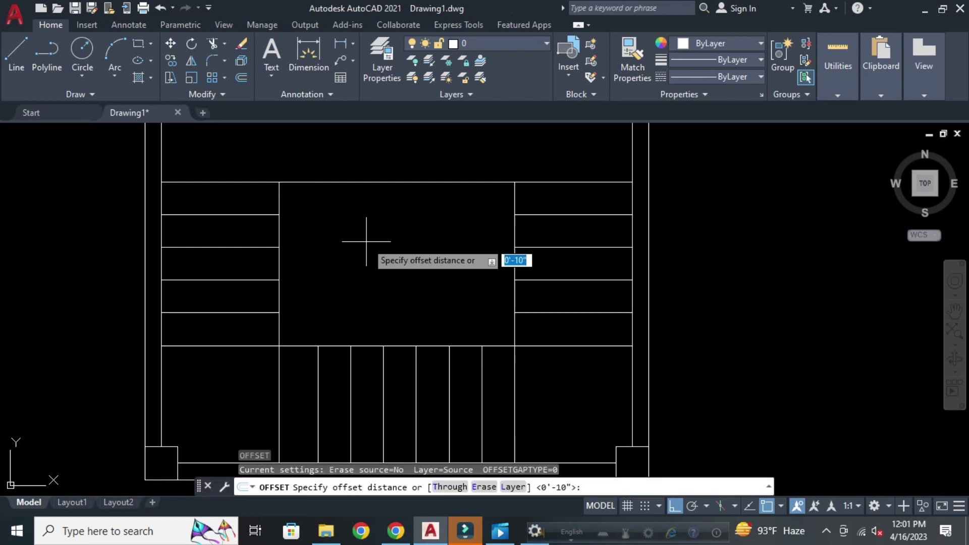
pyautogui.press('Escape')
pyautogui.press('Escape')
pyautogui.press('Escape')
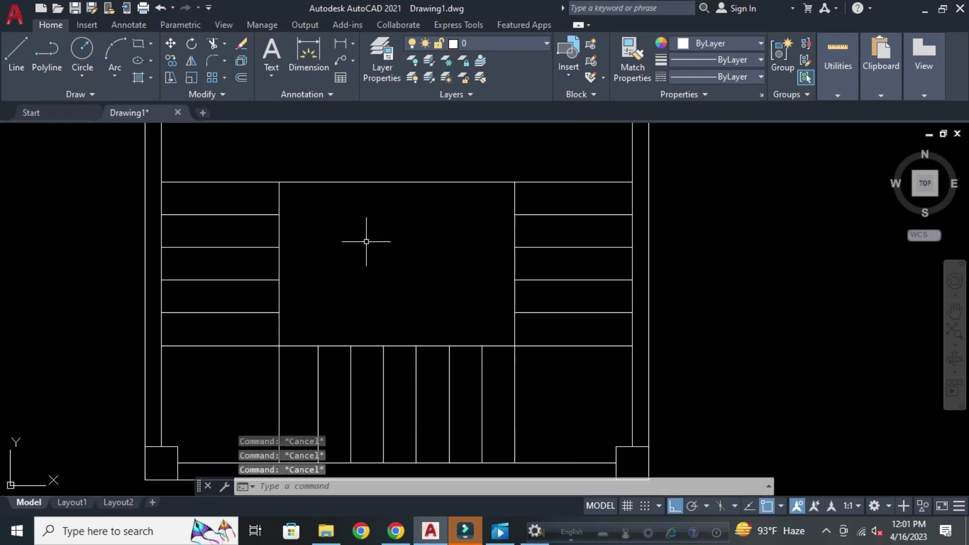
# Create a boundary polyline around the central rectangle using BO with Pick Points.
pyautogui.write('bo')
pyautogui.press('Return')
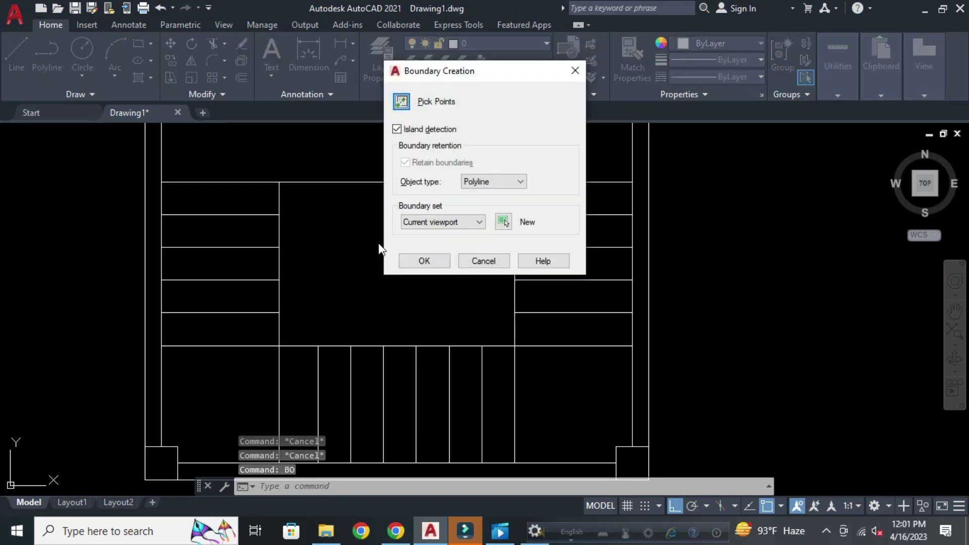
pyautogui.click(401, 101)
pyautogui.click(381, 270)
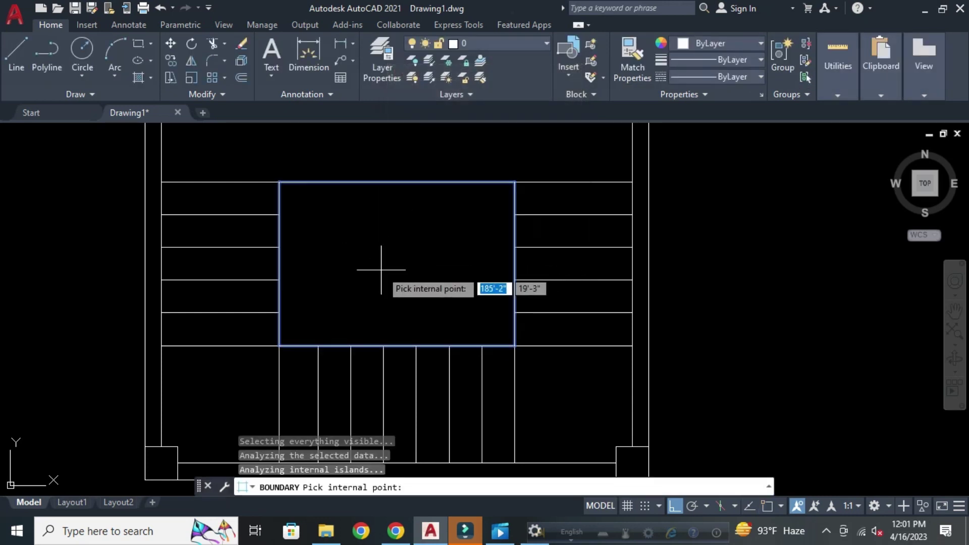
pyautogui.press('Return')
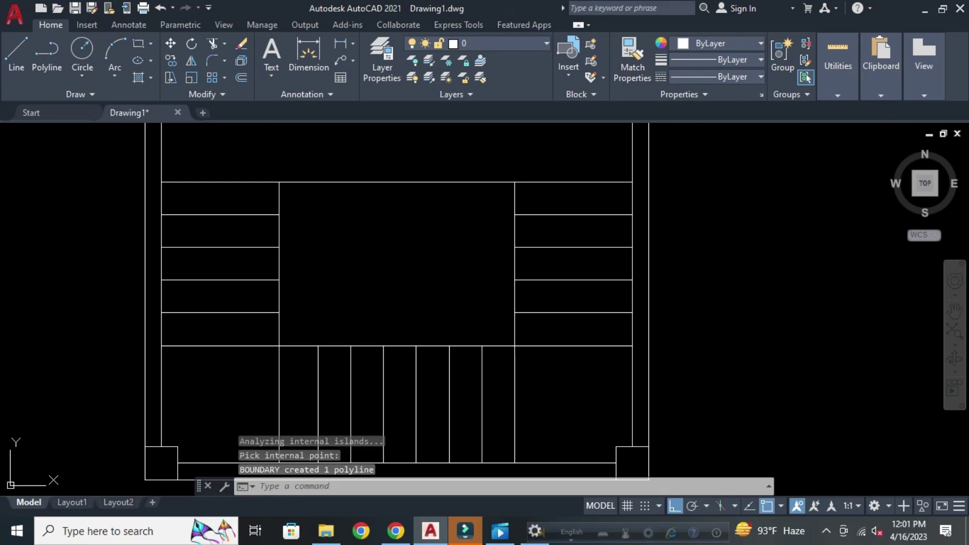
pyautogui.press('Escape')
pyautogui.press('Escape')
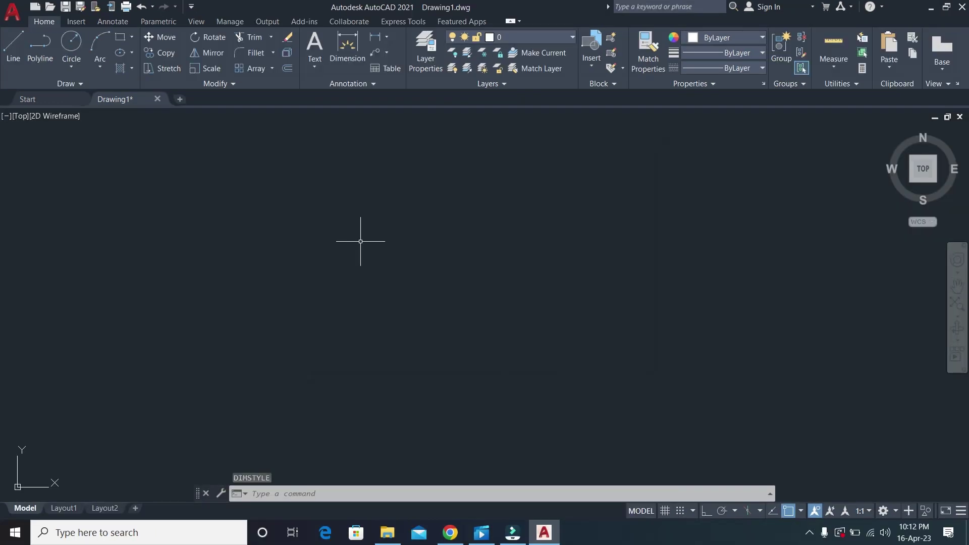
pyautogui.press('Escape')
pyautogui.press('Escape')
pyautogui.press('Escape')
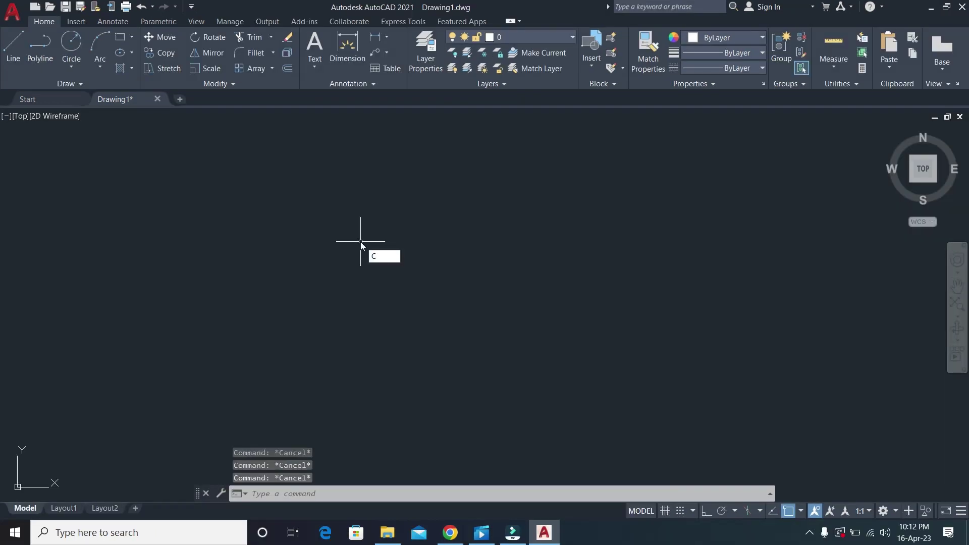
# Draw a circle of radius 5' in the empty drawing.
pyautogui.press('Return')
pyautogui.click(409, 270)
pyautogui.write('5')
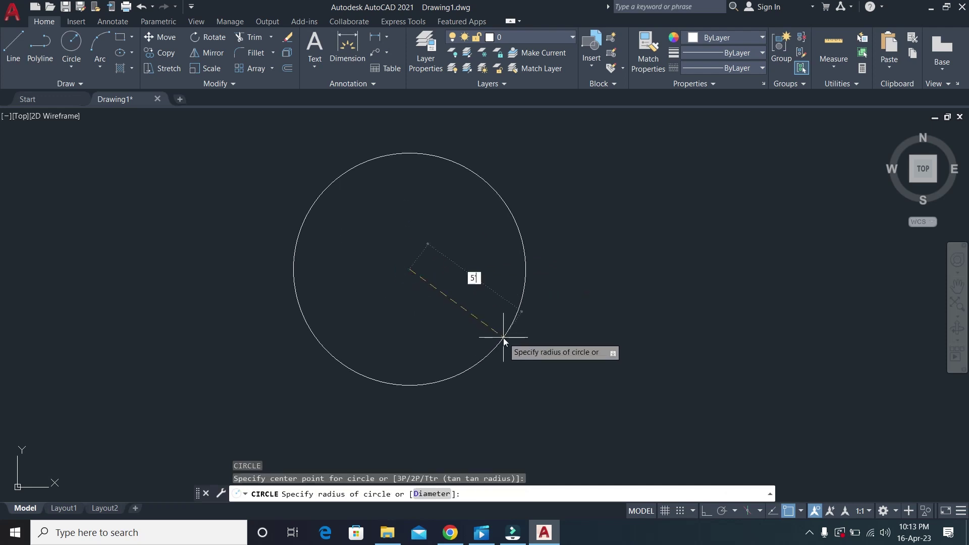
pyautogui.press('Return')
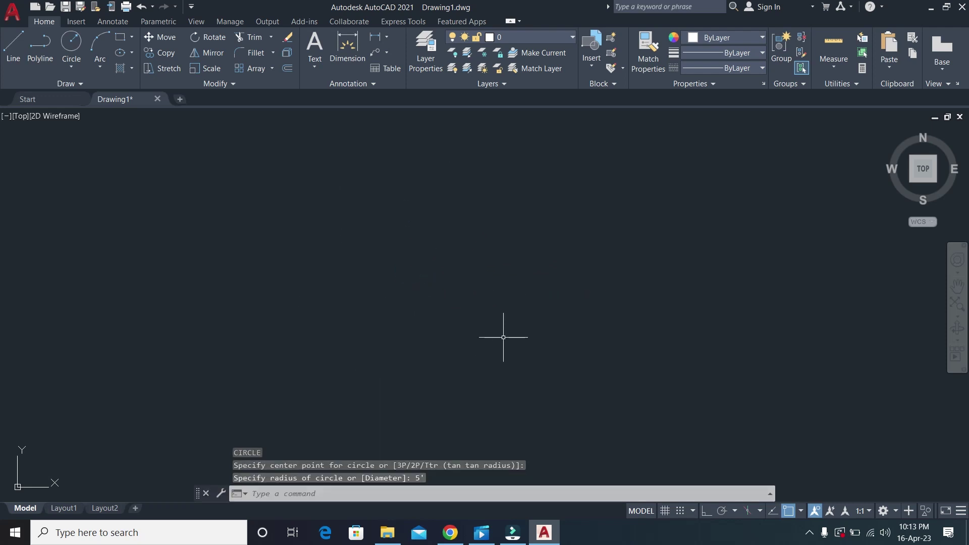
pyautogui.scroll(-3, 516, 346)
pyautogui.scroll(-2, 518, 357)
pyautogui.moveTo(513, 372); pyautogui.dragTo(491, 246, button='middle')
# Set the UCS icon to Noorigin so it stays fixed in the corner.
pyautogui.write('csicon')
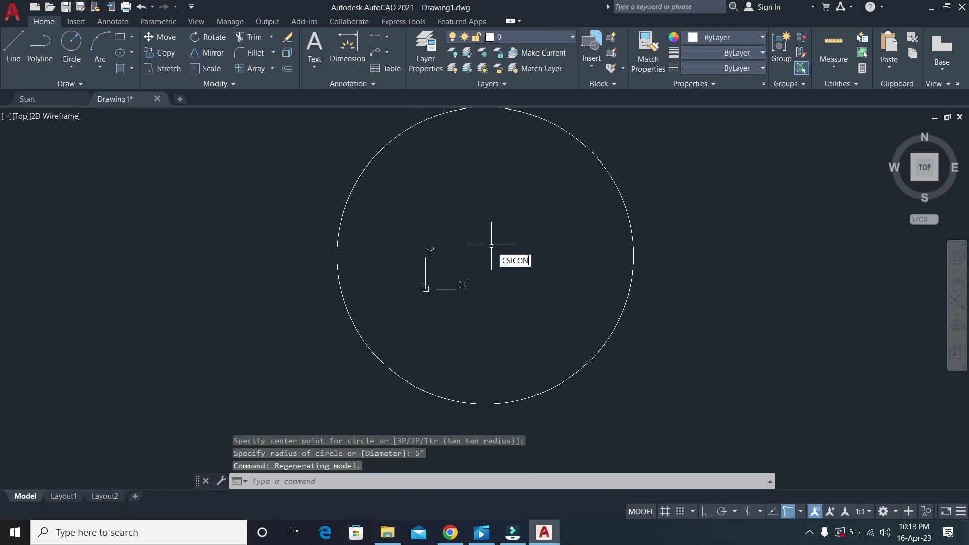
pyautogui.press('Return')
pyautogui.press('Down')
pyautogui.press('Down')
pyautogui.press('Down')
pyautogui.press('Return')
pyautogui.scroll(-4, 472, 283)
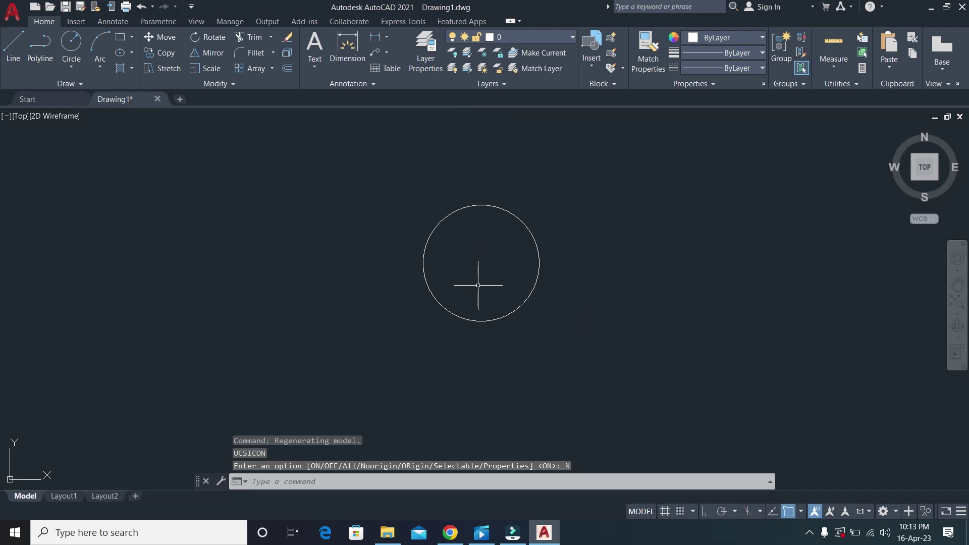
pyautogui.scroll(2, 473, 306)
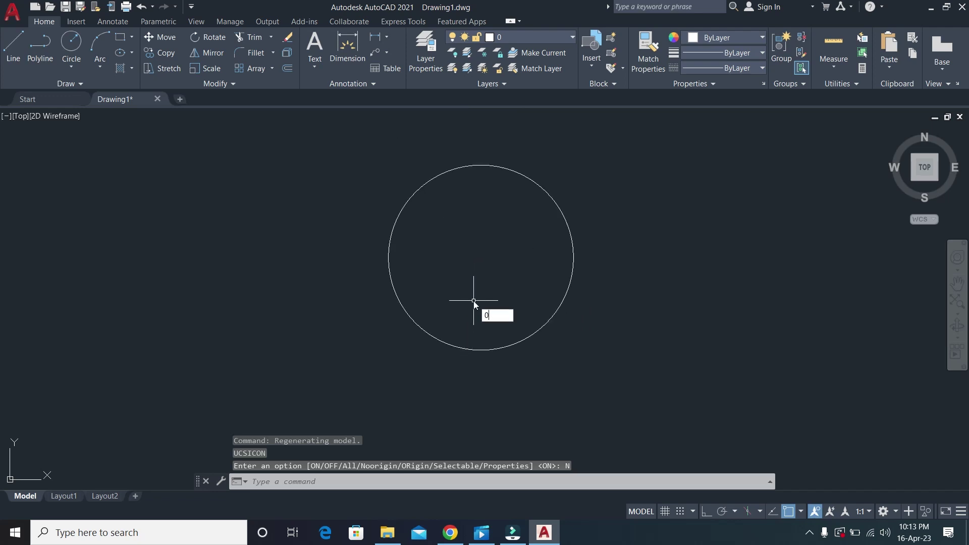
pyautogui.press('Escape')
pyautogui.press('Escape')
pyautogui.press('Escape')
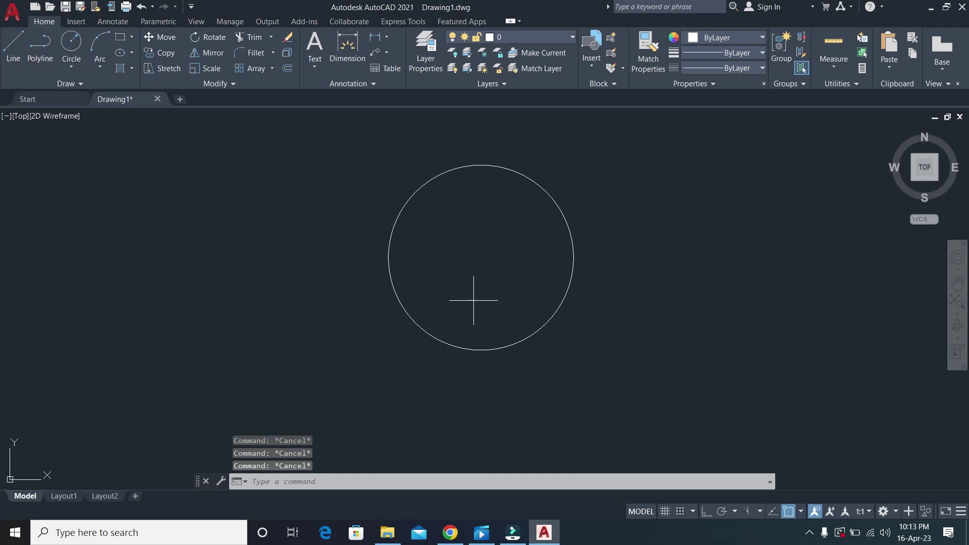
# Offset the circle 5 units outward to make a concentric copy.
pyautogui.write('o')
pyautogui.press('Return')
pyautogui.write('5')
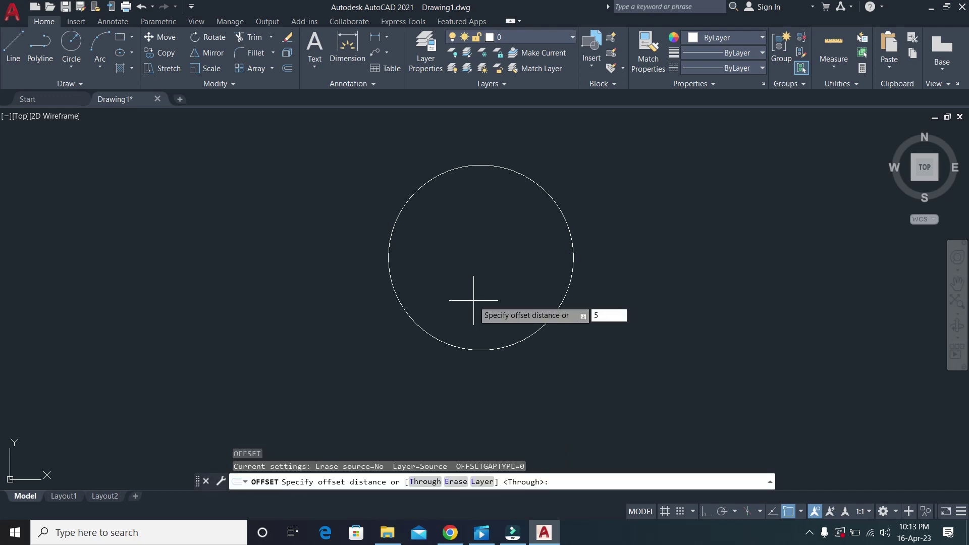
pyautogui.press('Return')
pyautogui.click(572, 280)
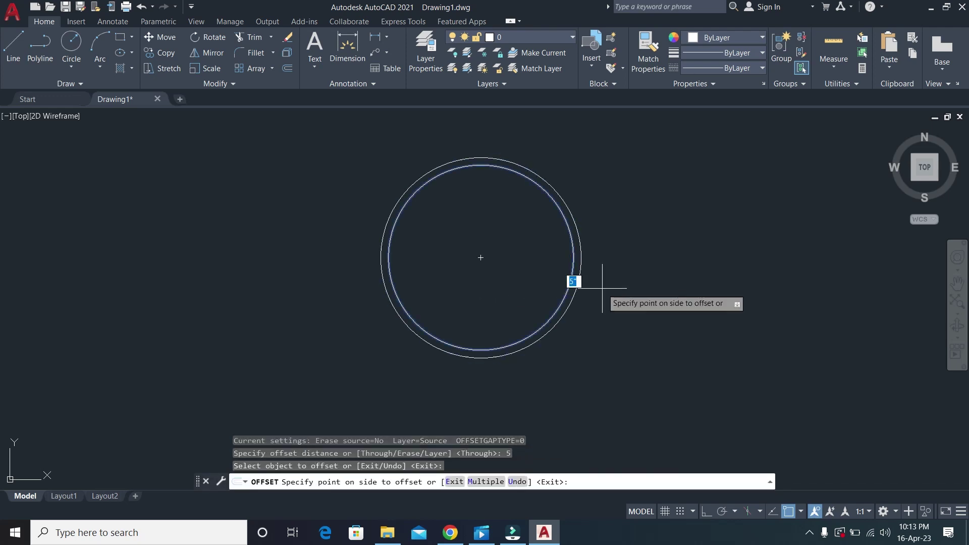
pyautogui.click(659, 288)
pyautogui.press('Escape')
# Draw a horizontal diameter line between the circle's left and right quadrants.
pyautogui.press('Escape')
pyautogui.press('Escape')
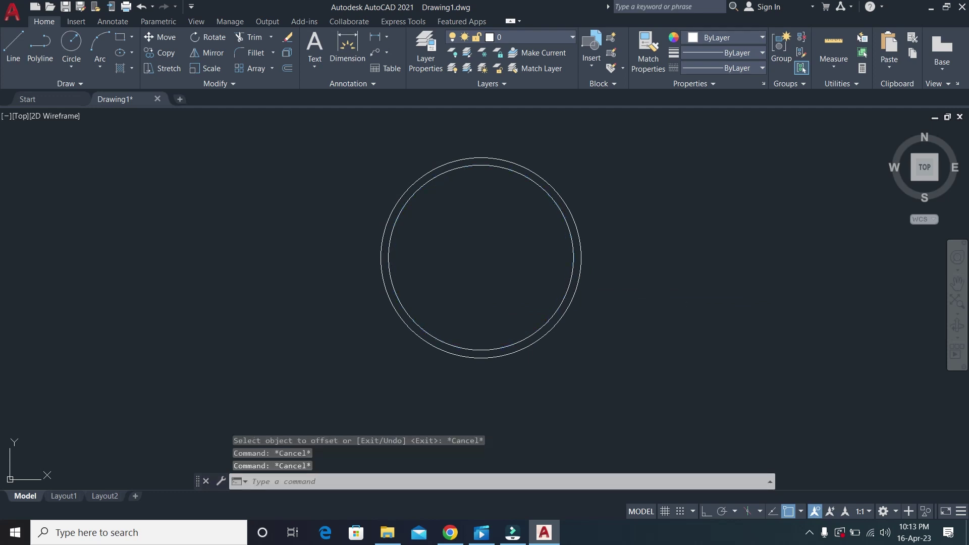
pyautogui.press('Escape')
pyautogui.write('L')
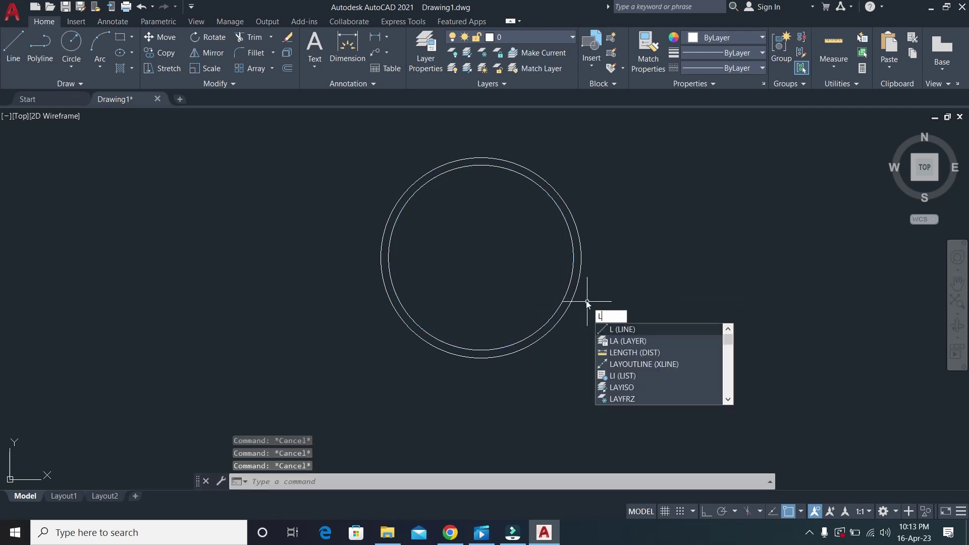
pyautogui.press('Return')
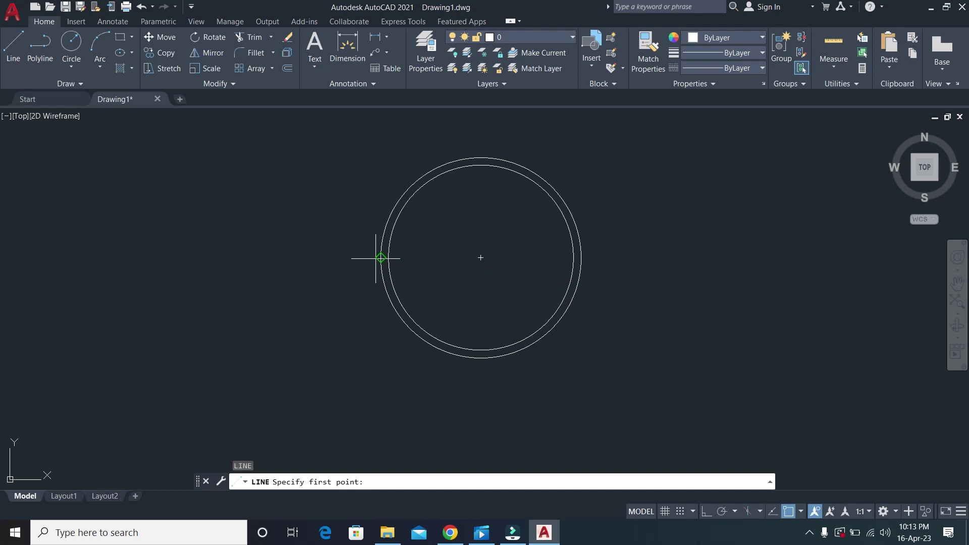
pyautogui.click(381, 258)
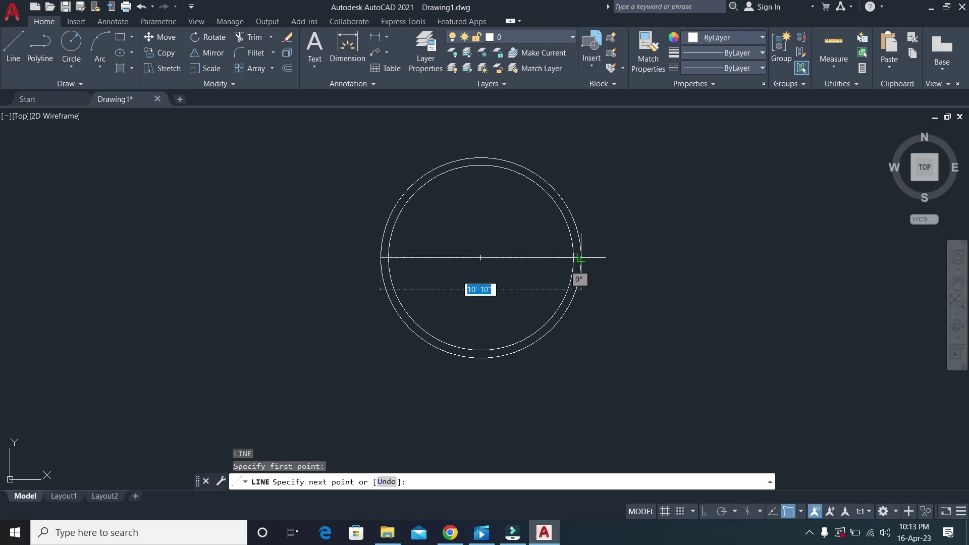
pyautogui.click(579, 258)
pyautogui.press('Return')
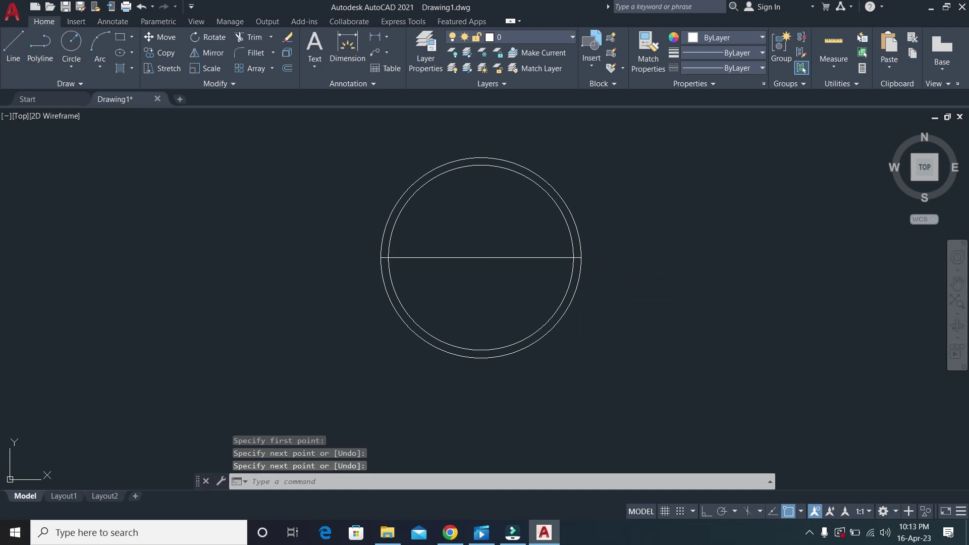
pyautogui.press('Escape')
pyautogui.press('Escape')
pyautogui.press('Escape')
pyautogui.write('c')
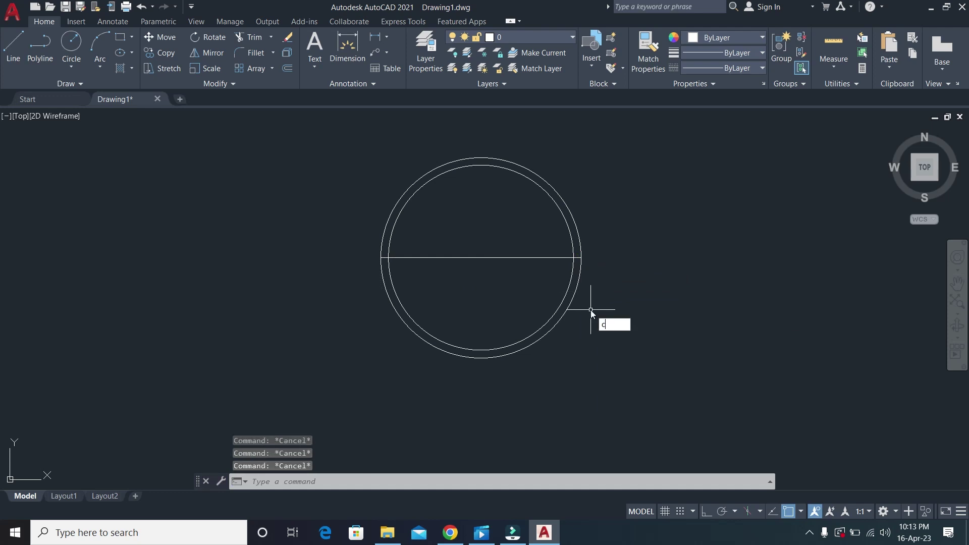
# Draw an 18-radius circle at the circles' common centre.
pyautogui.press('Return')
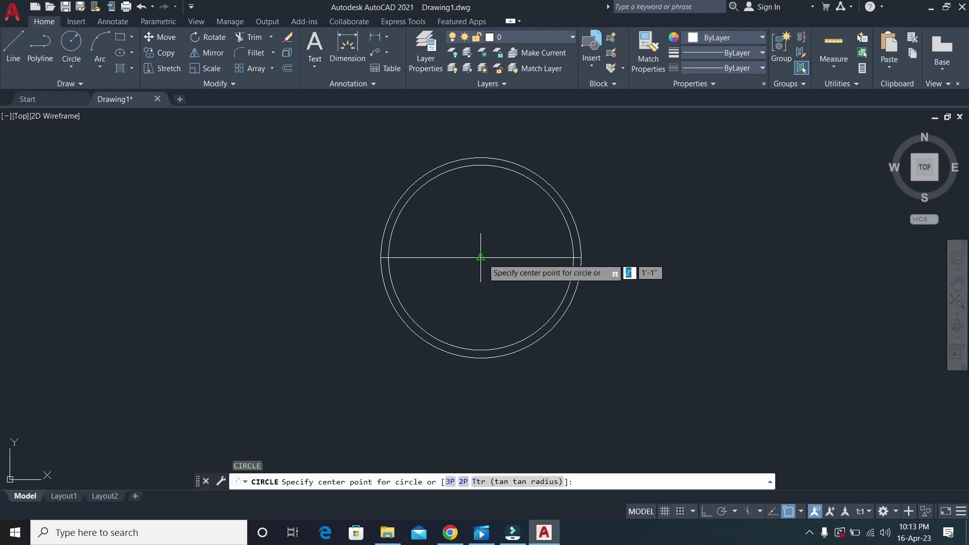
pyautogui.click(480, 257)
pyautogui.write('1')
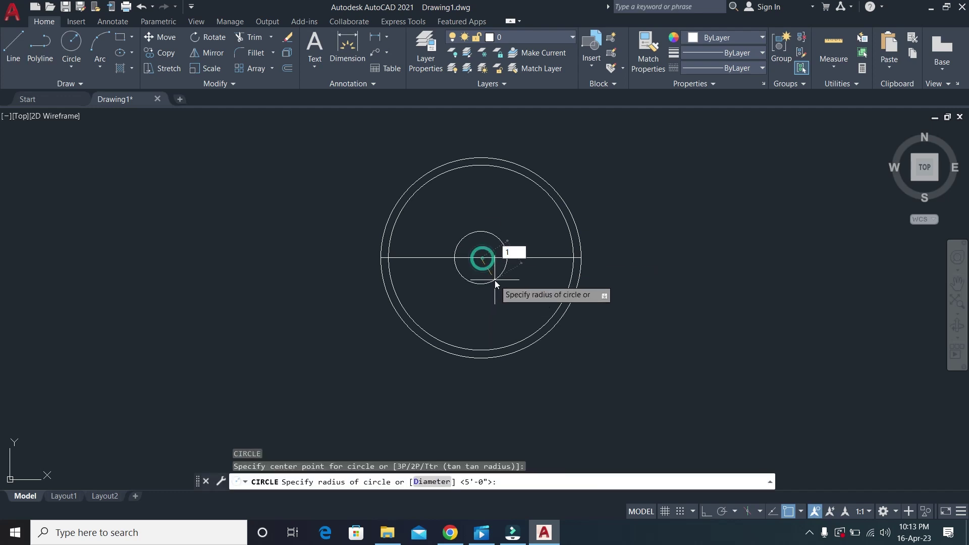
pyautogui.write('8')
pyautogui.press('Return')
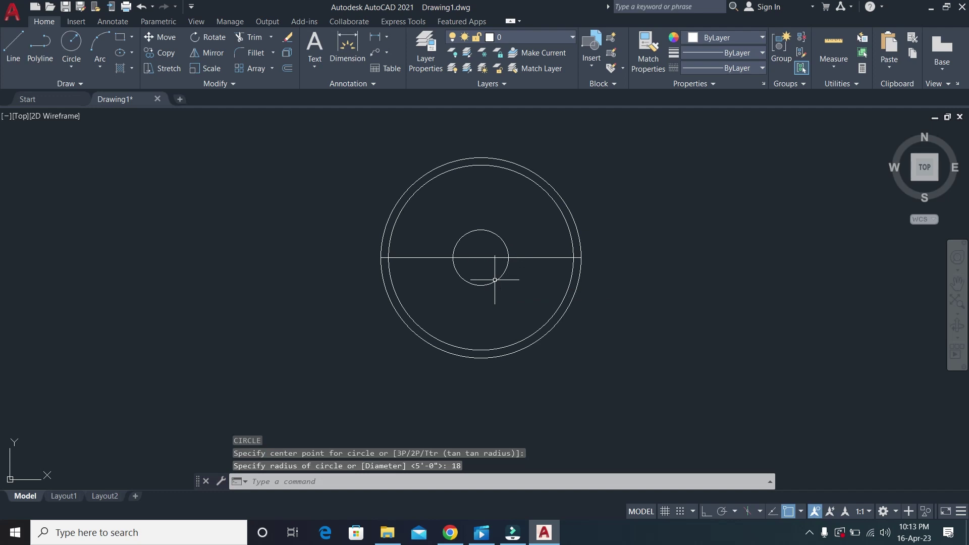
pyautogui.write('c')
pyautogui.press('Return')
pyautogui.press('Return')
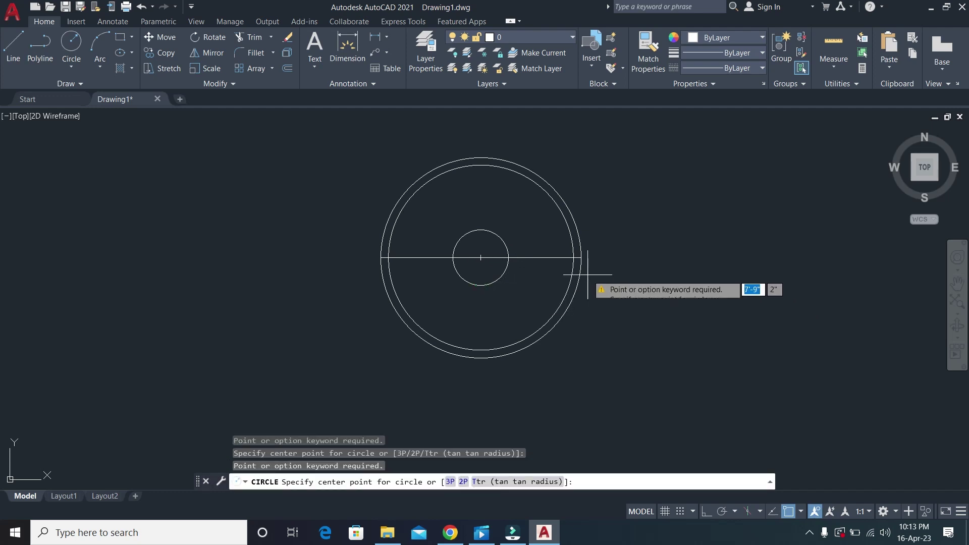
pyautogui.press('Escape')
pyautogui.press('Escape')
pyautogui.press('Escape')
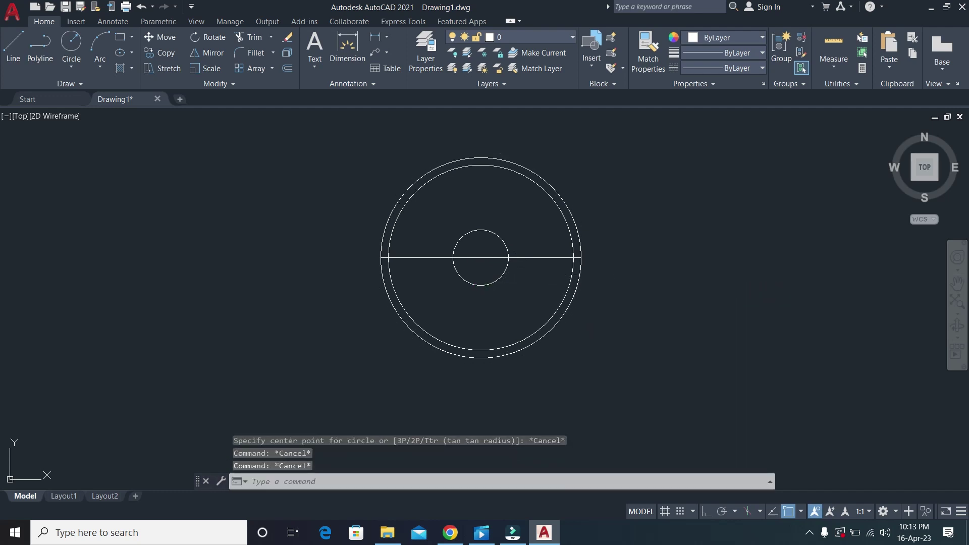
# Offset the 18-radius circle 3 units outward.
pyautogui.write('o')
pyautogui.press('Return')
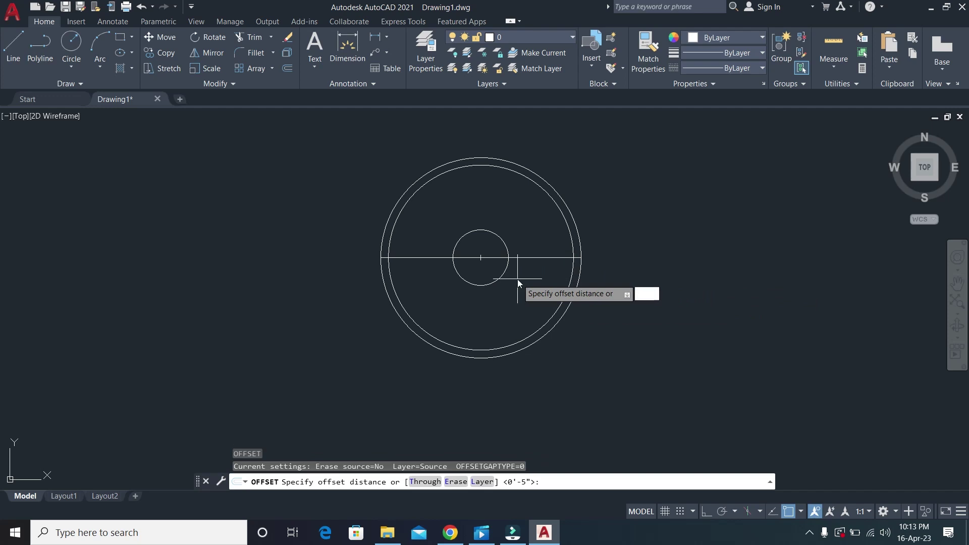
pyautogui.write('3')
pyautogui.press('Return')
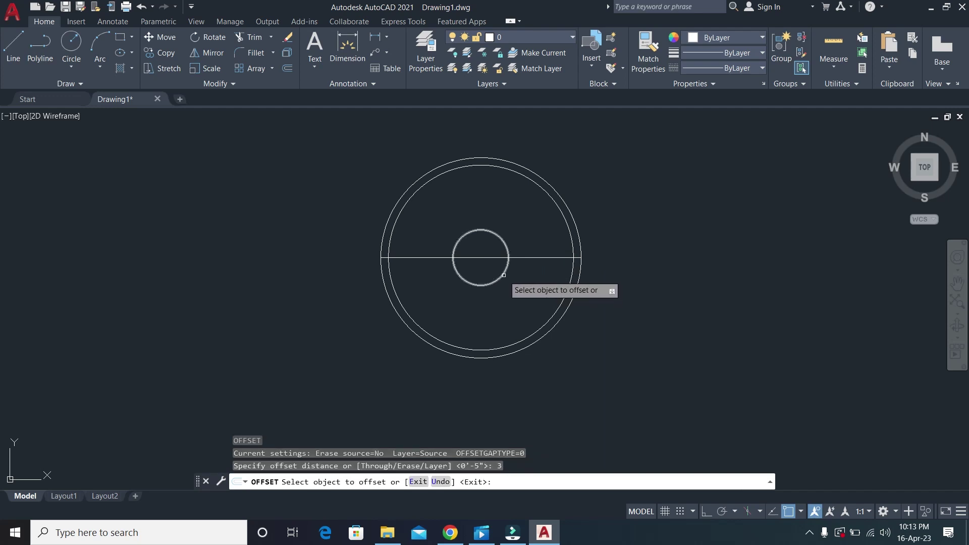
pyautogui.click(504, 275)
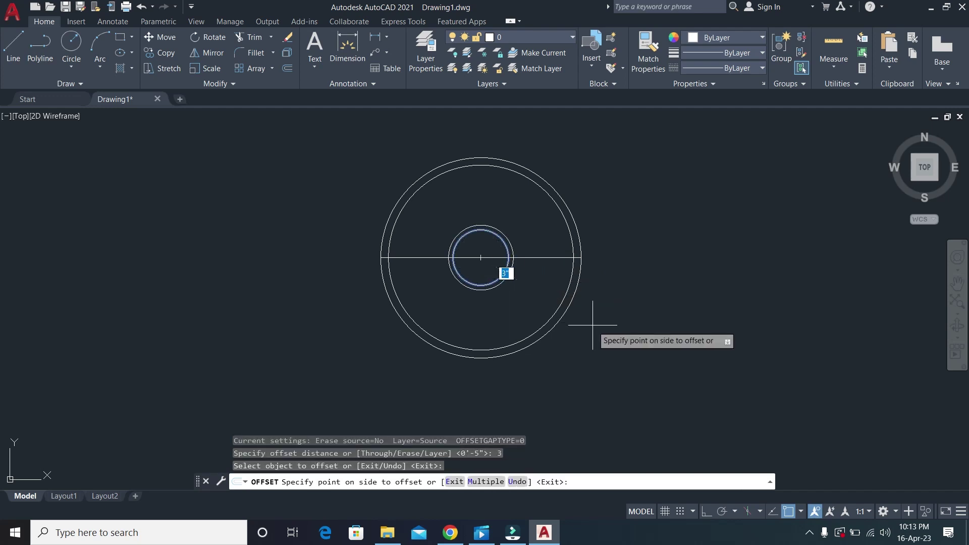
pyautogui.click(589, 321)
pyautogui.press('Escape')
pyautogui.press('Escape')
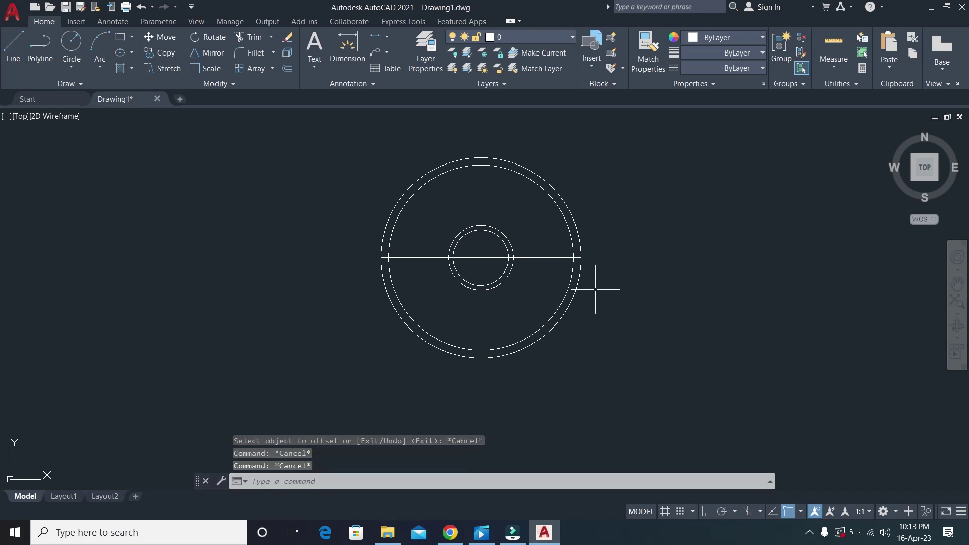
pyautogui.press('Escape')
# Trim away the circles' upper halves with a fence, postponing a system restart notice.
pyautogui.write('TR')
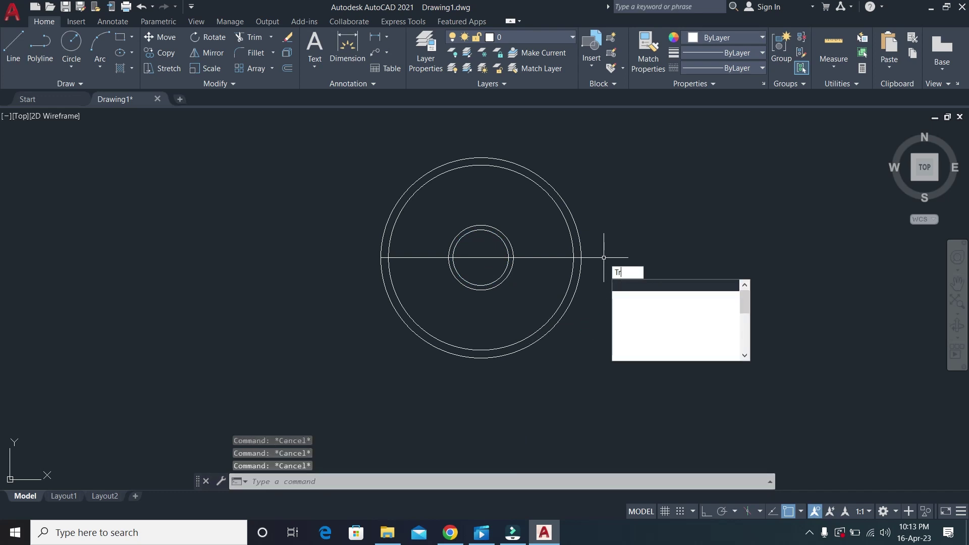
pyautogui.press('Return')
pyautogui.moveTo(623, 240); pyautogui.dragTo(364, 224)
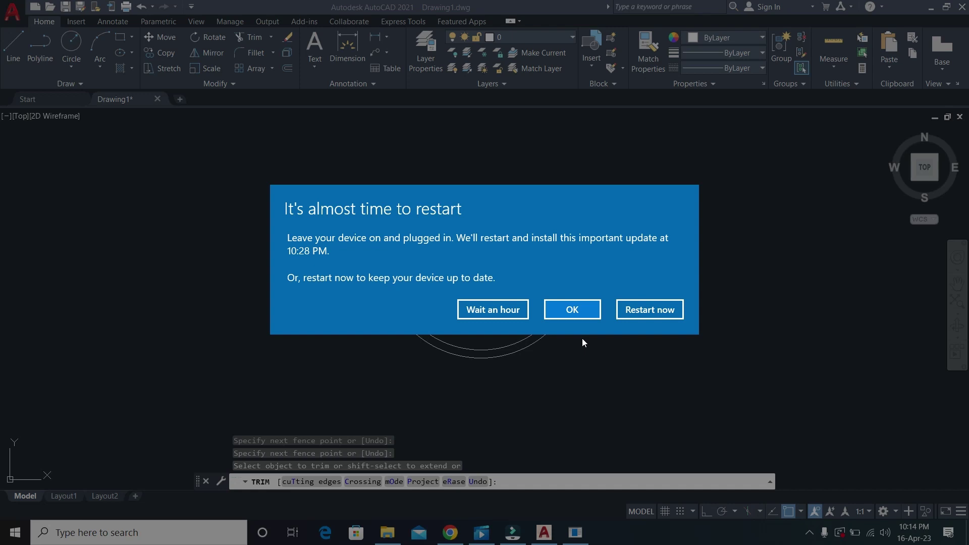
pyautogui.click(500, 310)
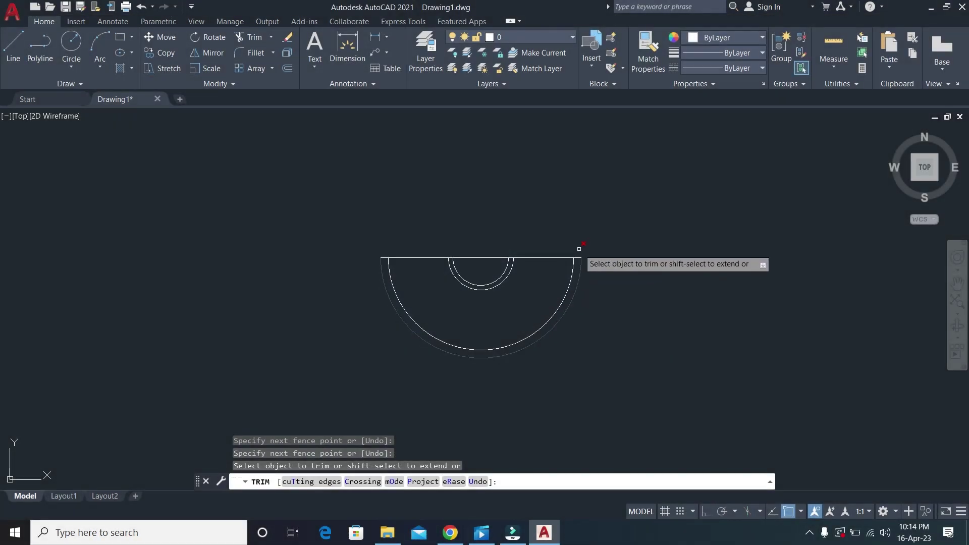
pyautogui.scroll(4, 570, 293)
pyautogui.scroll(1, 560, 307)
# Trim the diameter line pieces lying between the right, left and inner arcs.
pyautogui.click(559, 308)
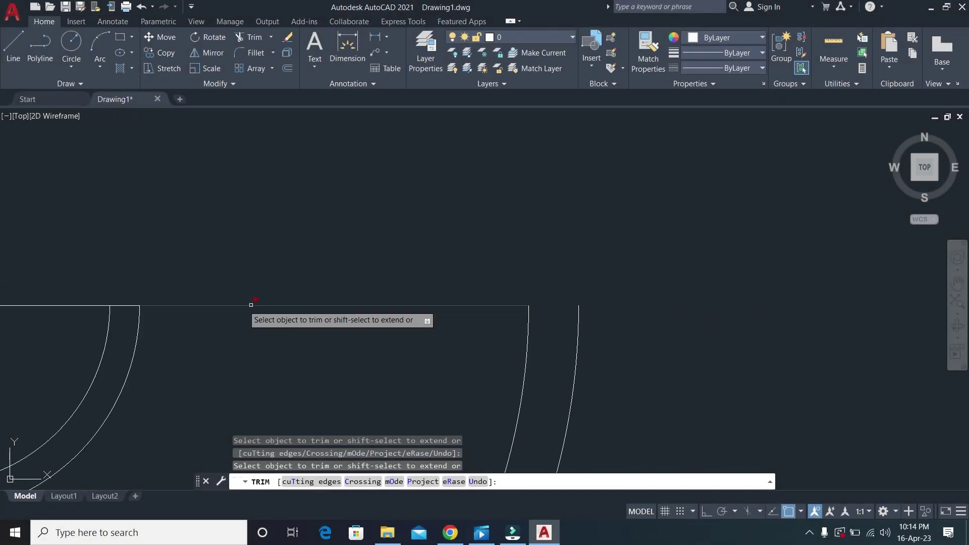
pyautogui.click(130, 306)
pyautogui.scroll(-5, 697, 336)
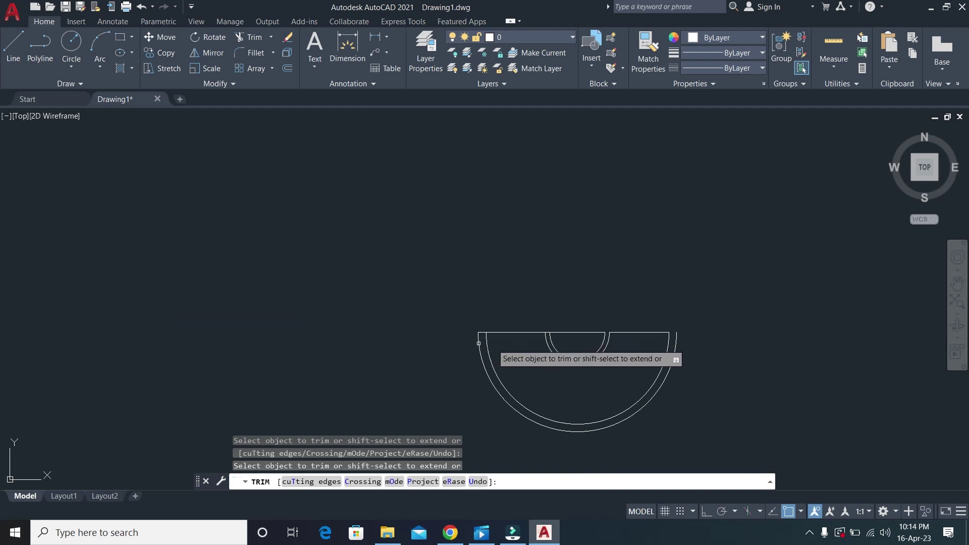
pyautogui.scroll(5, 545, 340)
pyautogui.scroll(2, 572, 304)
pyautogui.click(576, 299)
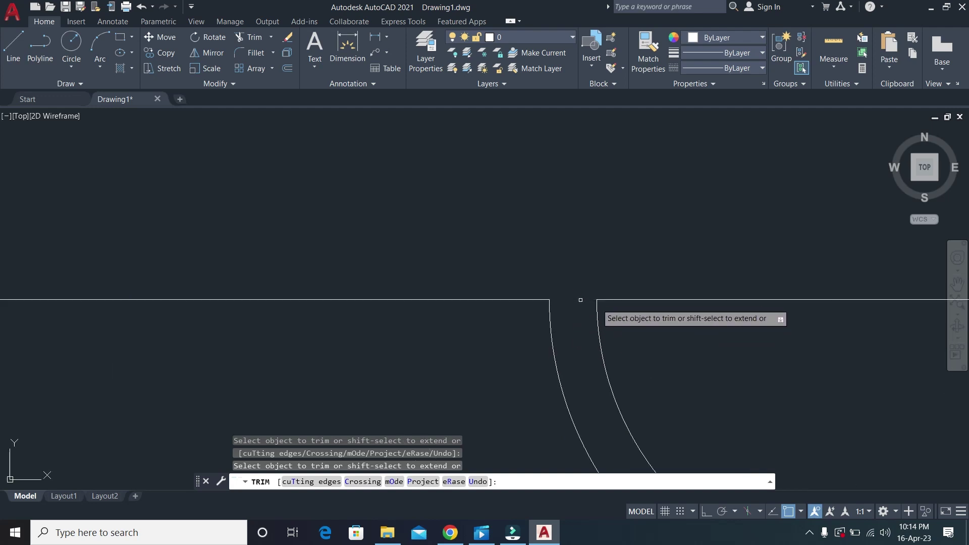
pyautogui.scroll(-2, 600, 300)
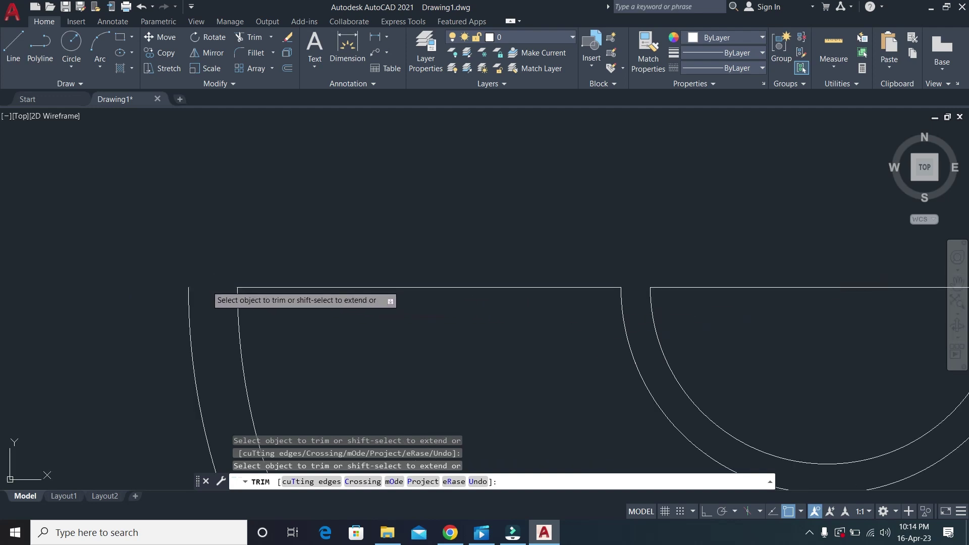
pyautogui.scroll(-5, 247, 257)
pyautogui.scroll(-1, 302, 291)
pyautogui.scroll(1, 505, 361)
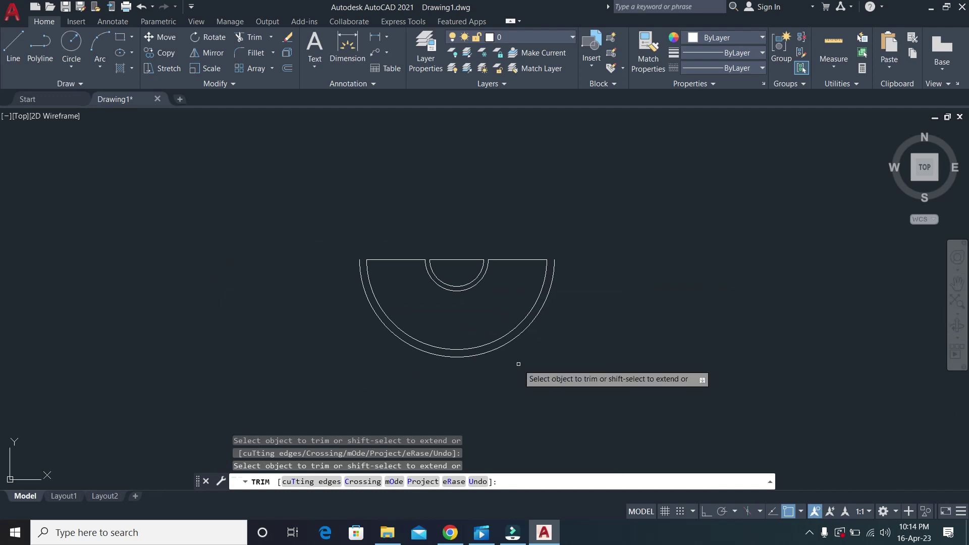
pyautogui.press('Escape')
pyautogui.press('Escape')
pyautogui.press('Escape')
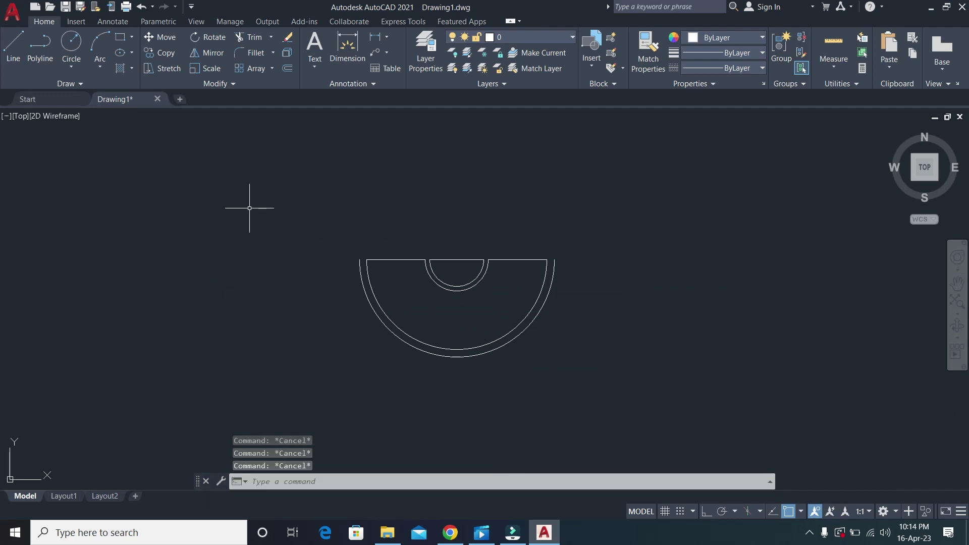
# Polar-array the top-left horizontal tread line into 10 items over 180°.
pyautogui.click(271, 69)
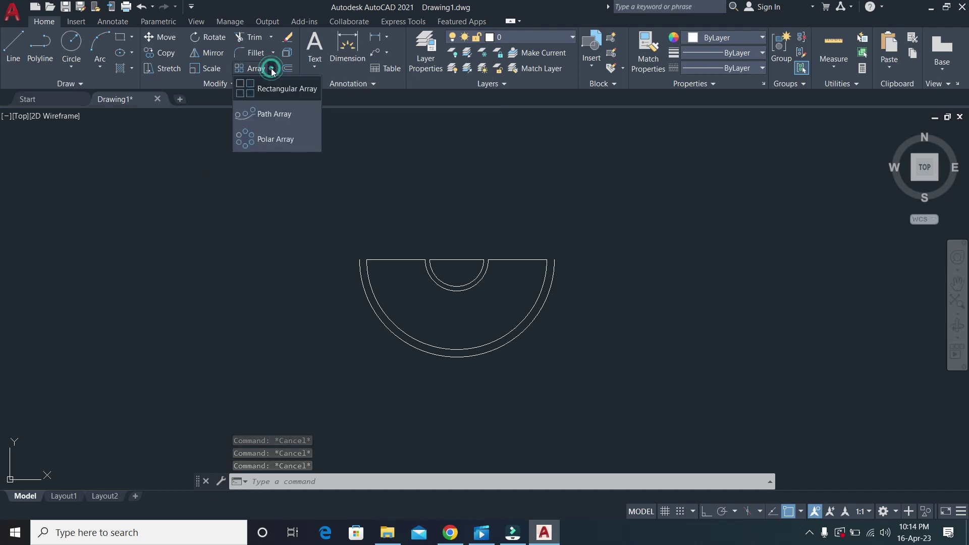
pyautogui.click(269, 141)
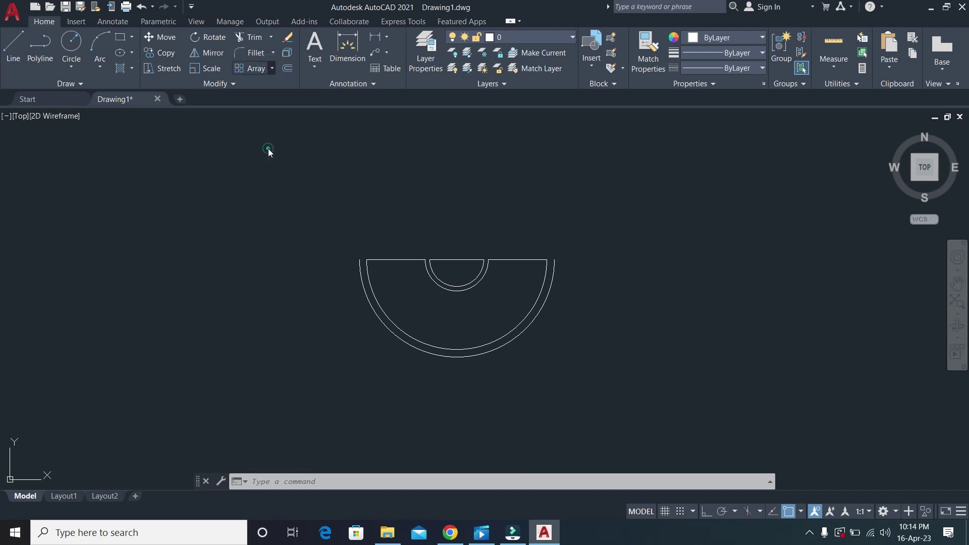
pyautogui.click(383, 261)
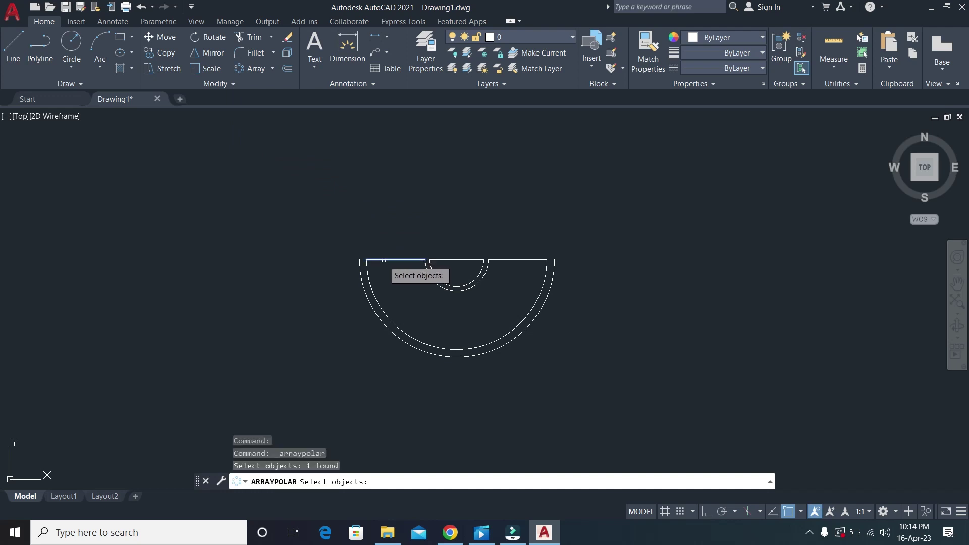
pyautogui.press('Return')
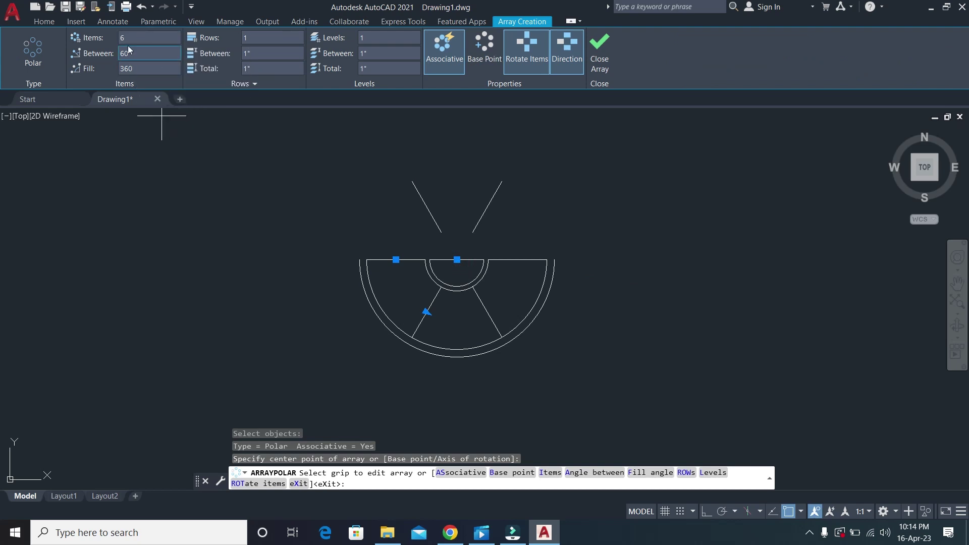
pyautogui.click(129, 37)
pyautogui.write('10')
pyautogui.click(137, 71)
pyautogui.click(137, 68)
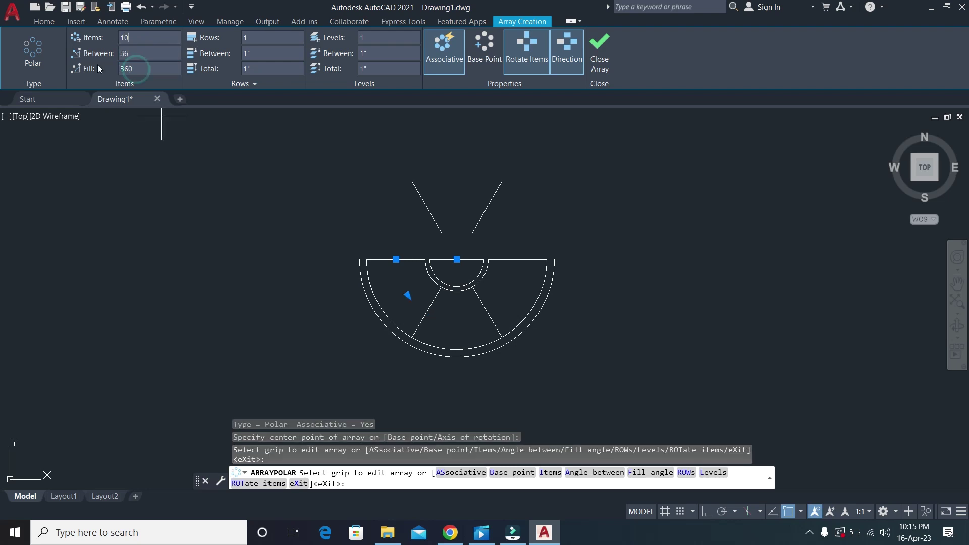
pyautogui.write('180')
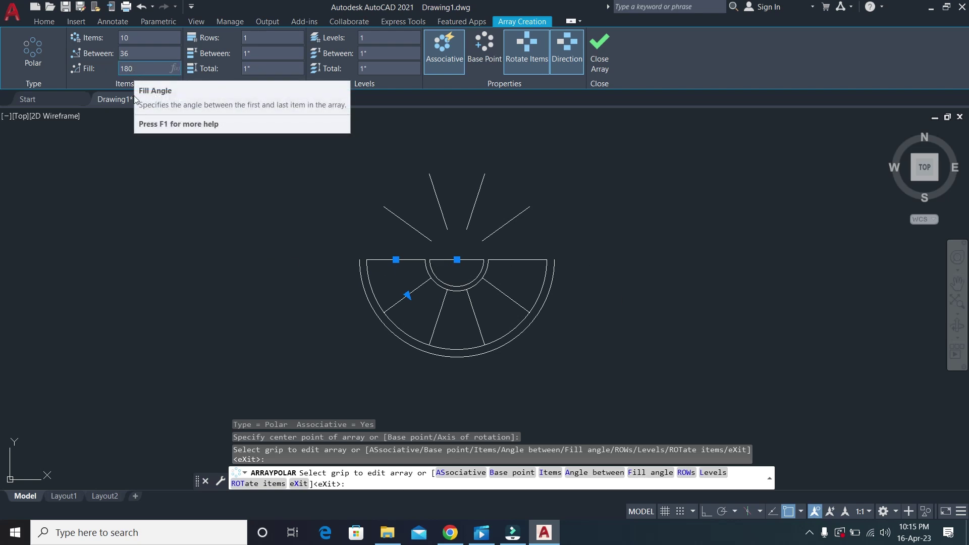
pyautogui.press('Return')
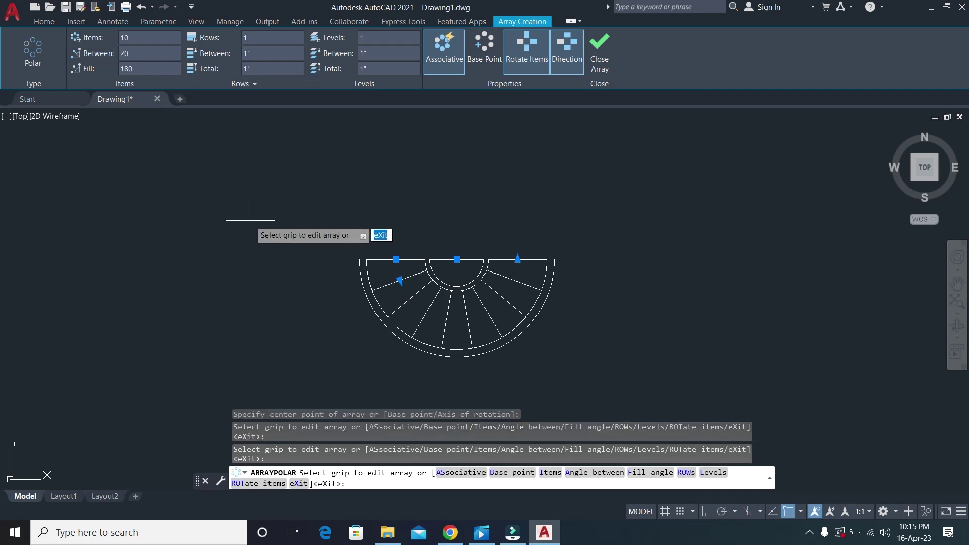
pyautogui.press('Escape')
pyautogui.press('Escape')
pyautogui.press('Escape')
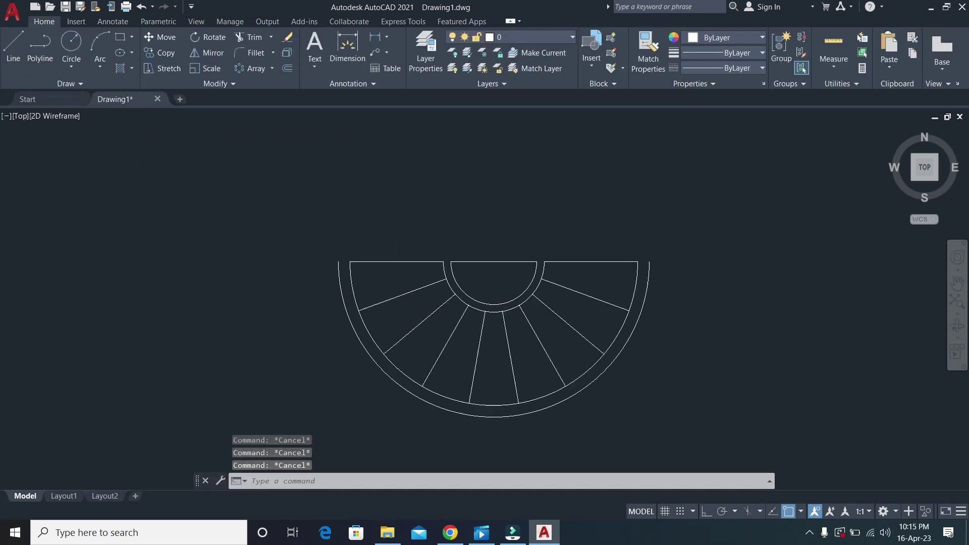
# Select the whole radial tread array with a crossing window.
pyautogui.scroll(4, 388, 303)
pyautogui.scroll(-1, 391, 303)
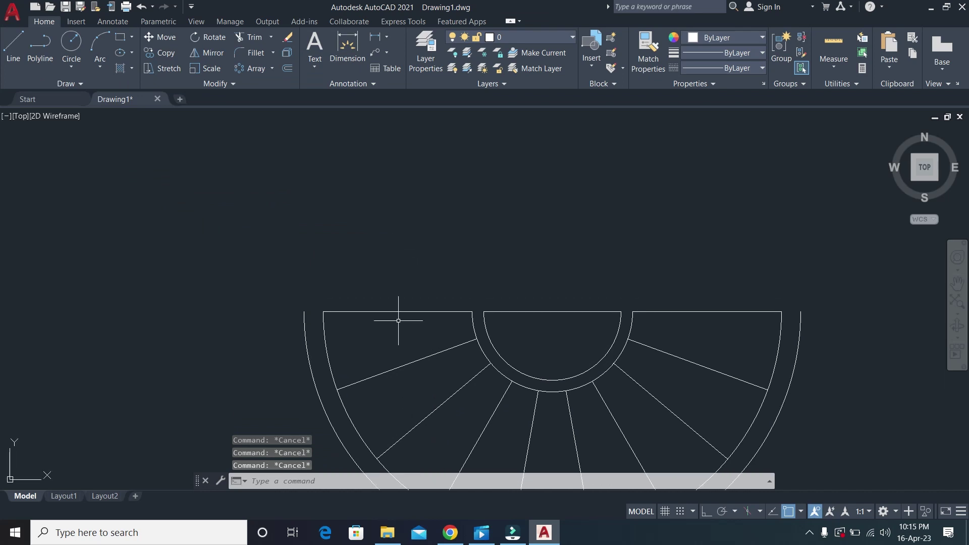
pyautogui.click(399, 311)
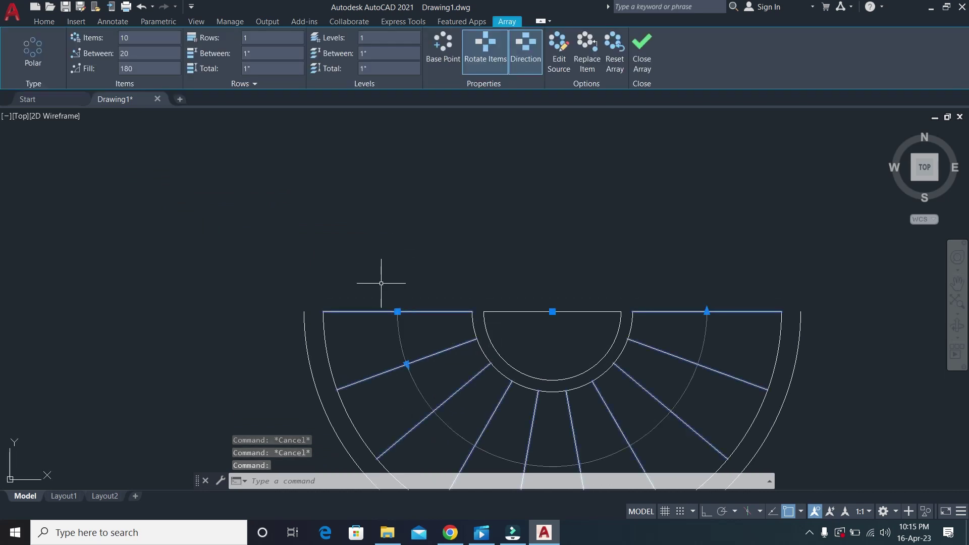
pyautogui.press('Escape')
pyautogui.scroll(-4, 416, 345)
pyautogui.click(434, 383)
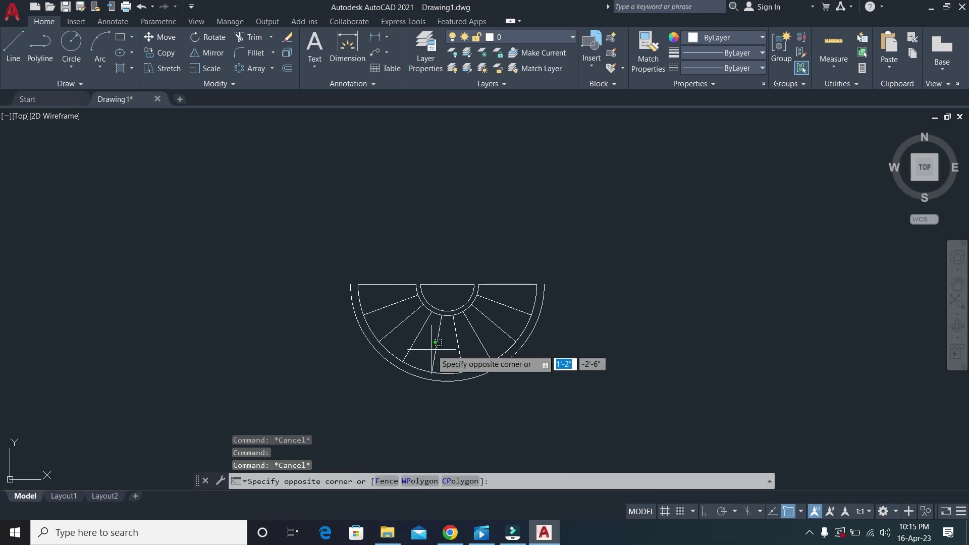
pyautogui.click(406, 323)
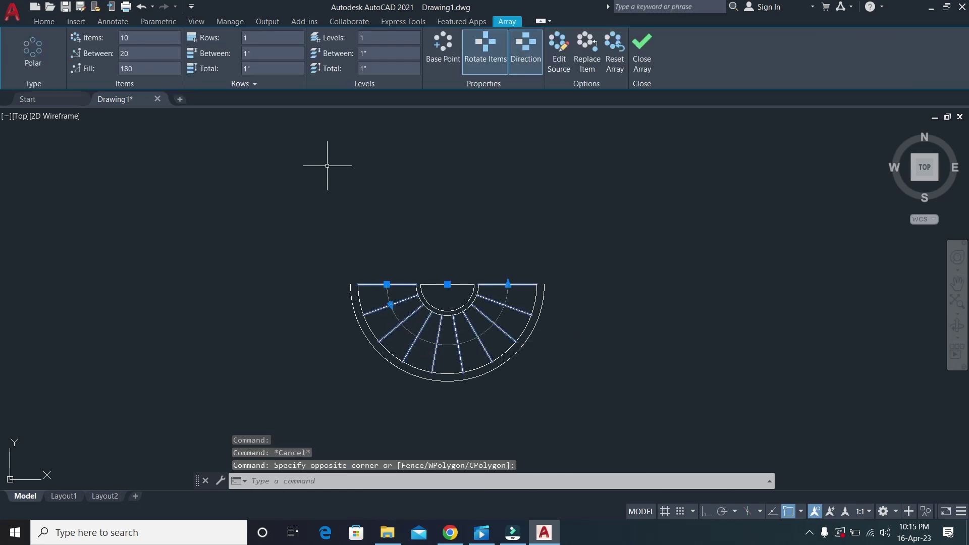
# Explode the tread array and check that individual tread lines select separately.
pyautogui.click(42, 22)
pyautogui.click(287, 52)
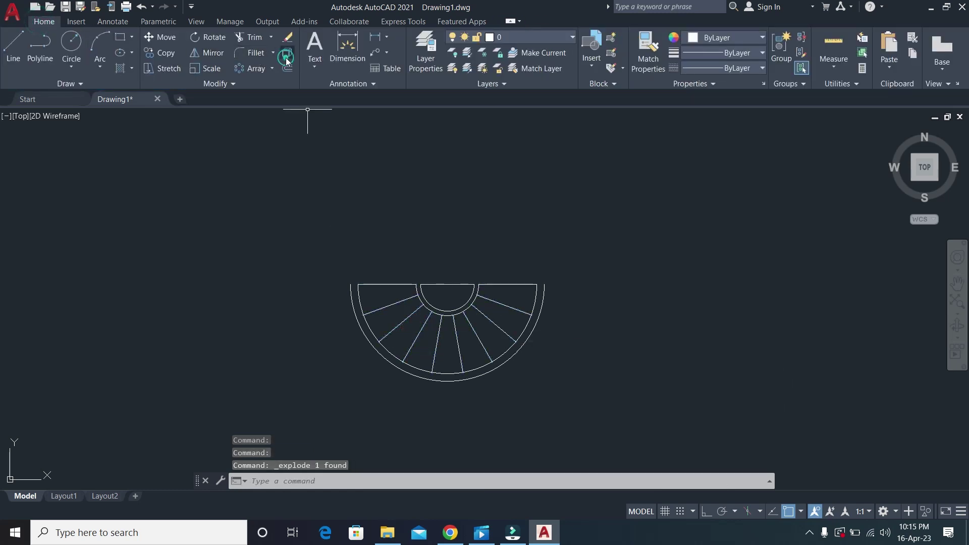
pyautogui.click(417, 337)
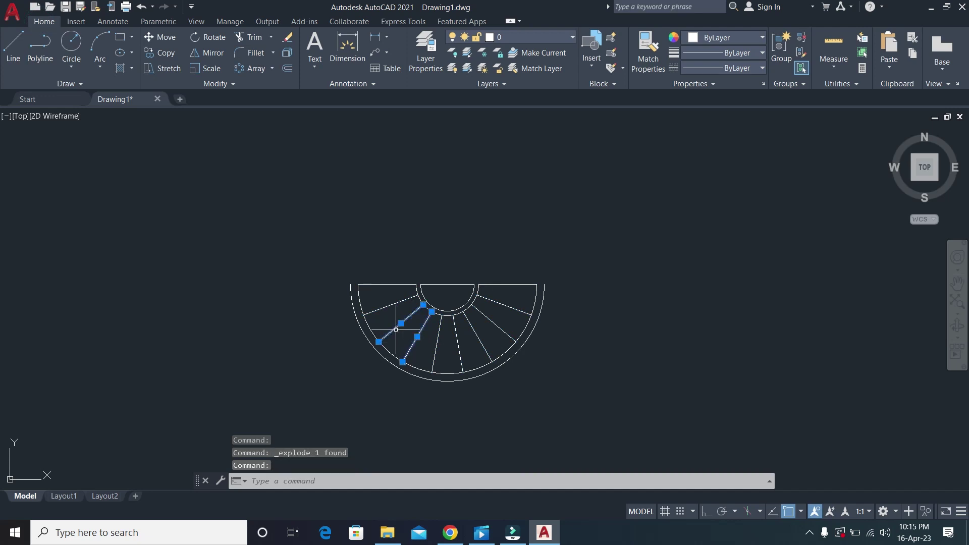
pyautogui.click(401, 323)
pyautogui.press('Escape')
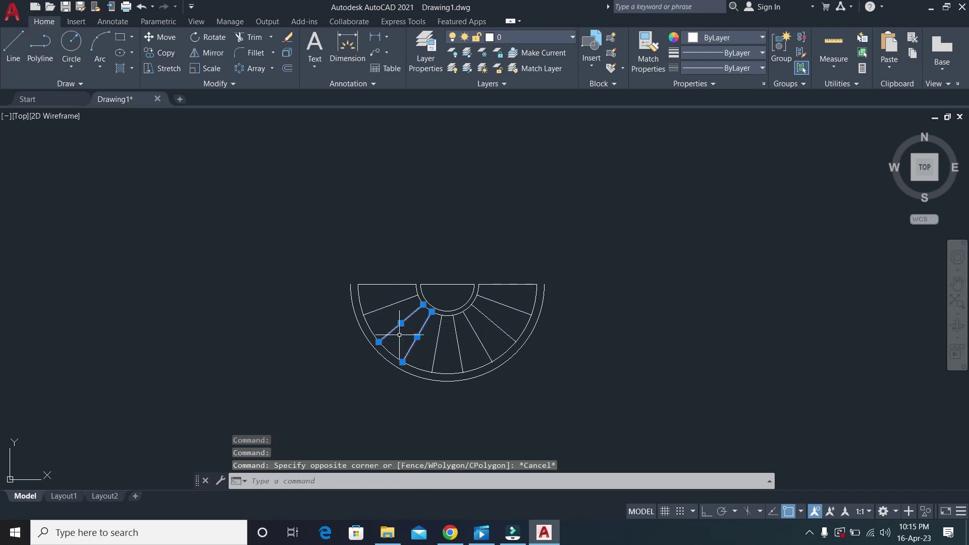
pyautogui.press('Escape')
pyautogui.press('Escape')
pyautogui.press('Escape')
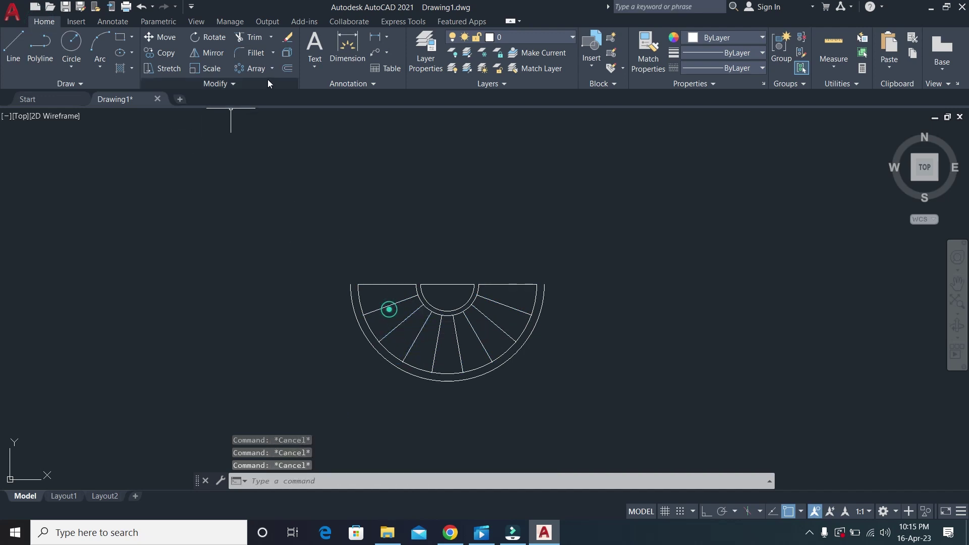
pyautogui.click(274, 68)
pyautogui.click(273, 89)
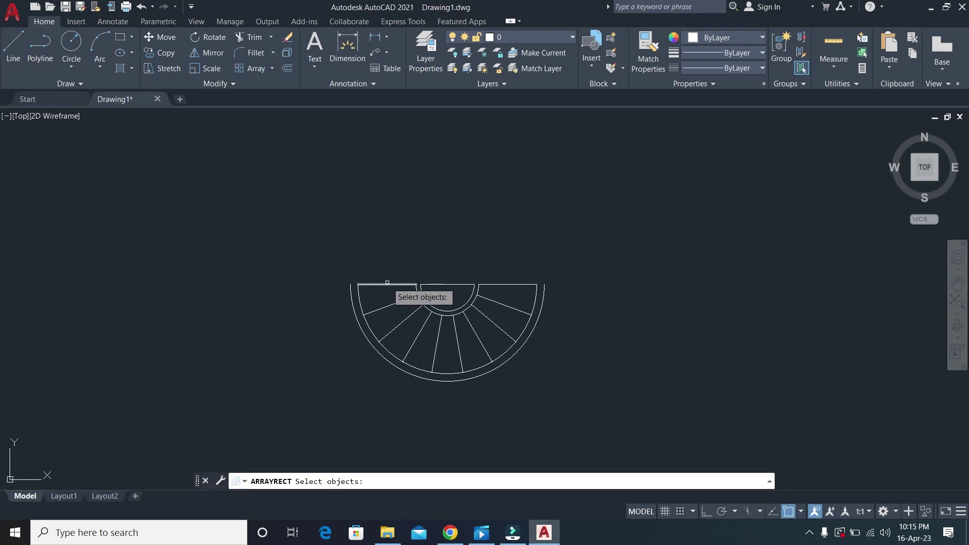
pyautogui.click(388, 266)
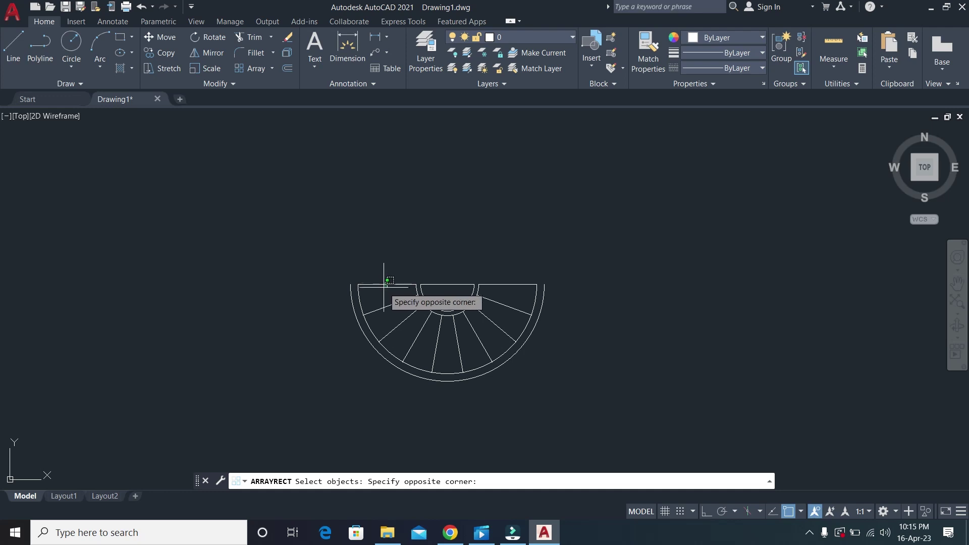
pyautogui.click(384, 286)
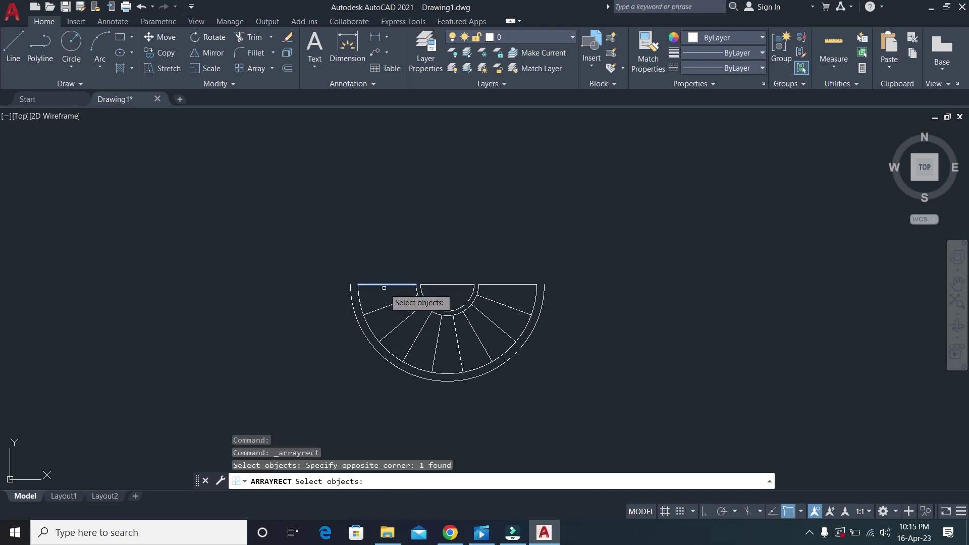
pyautogui.press('Return')
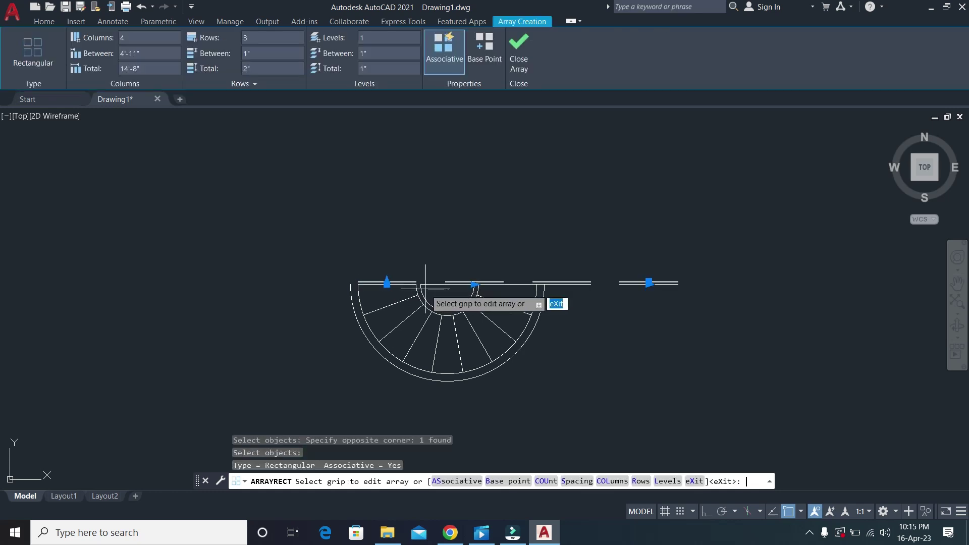
pyautogui.click(117, 38)
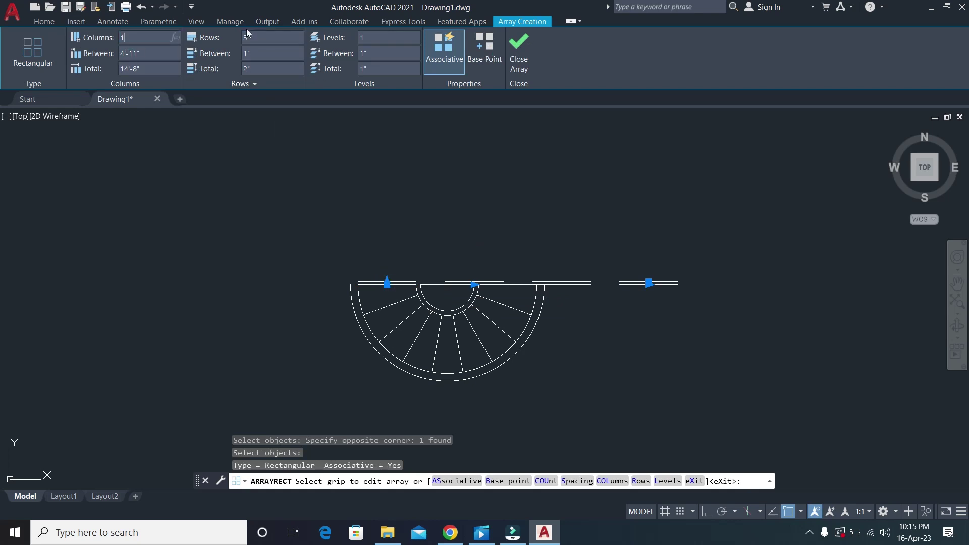
pyautogui.write('1')
pyautogui.press('Return')
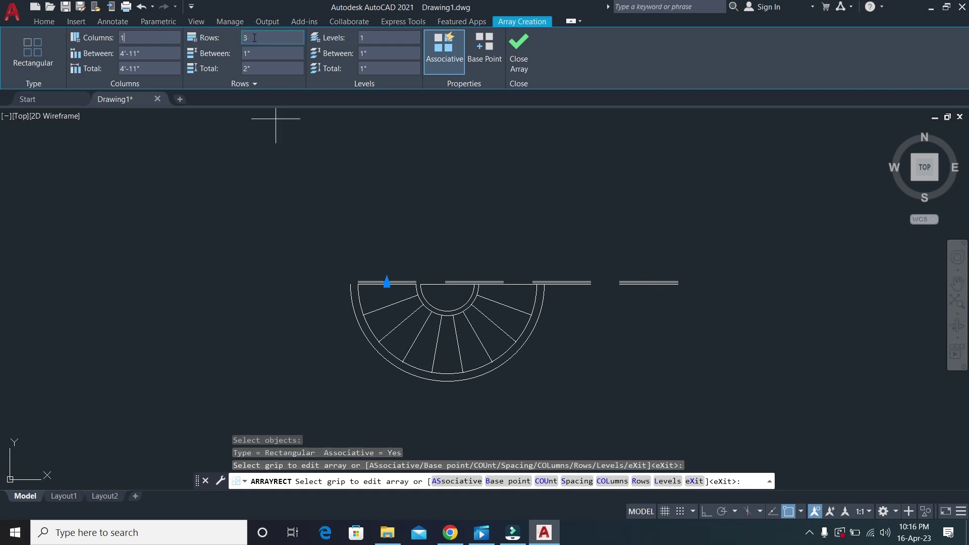
pyautogui.click(252, 38)
pyautogui.write('10')
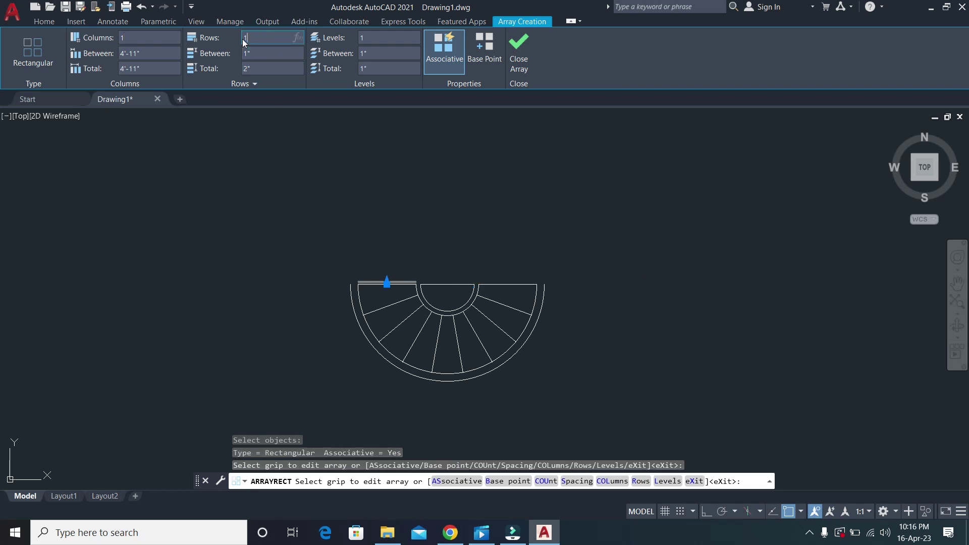
pyautogui.click(258, 70)
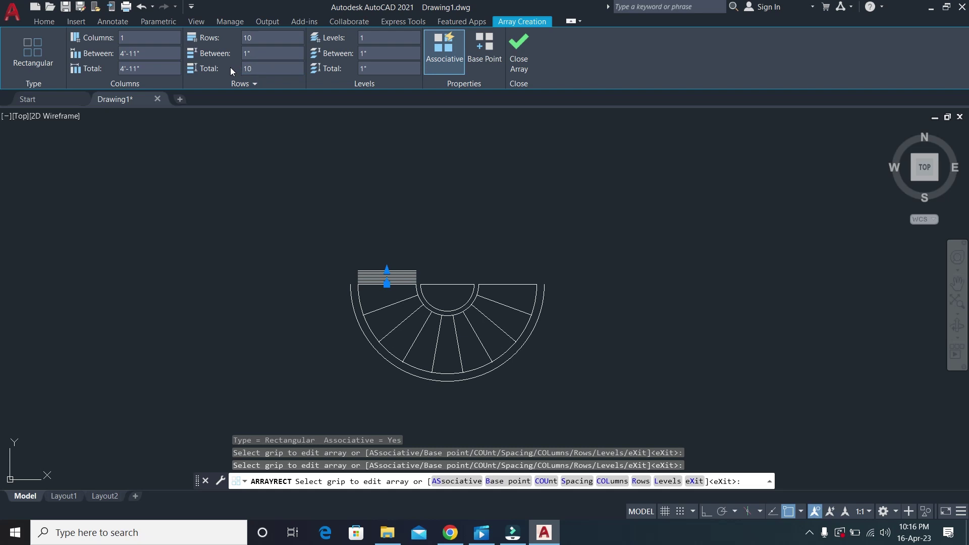
pyautogui.press('Return')
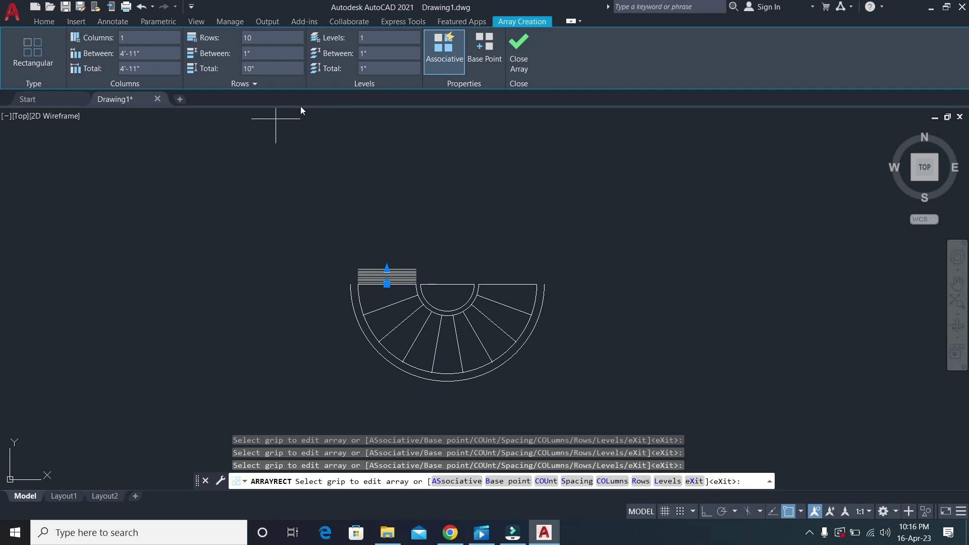
pyautogui.press('Return')
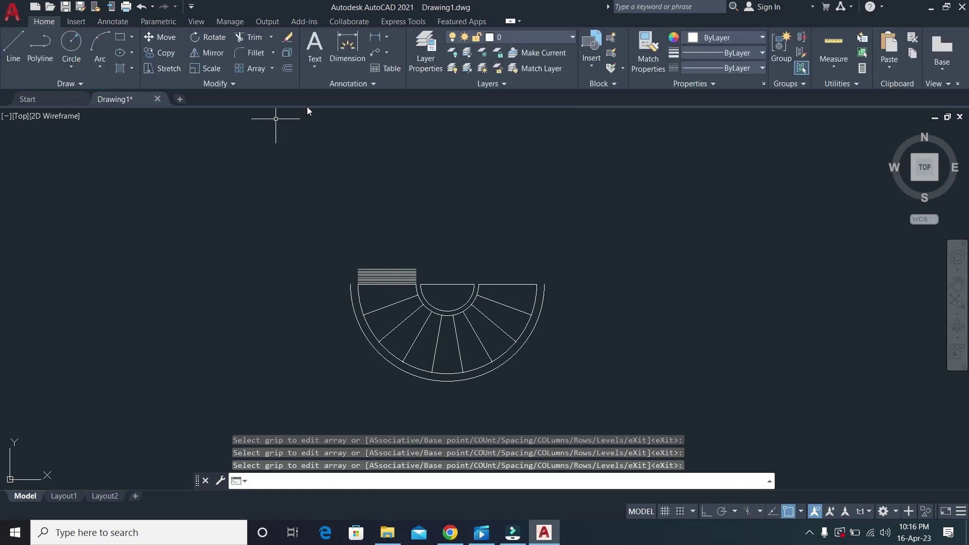
pyautogui.scroll(5, 386, 280)
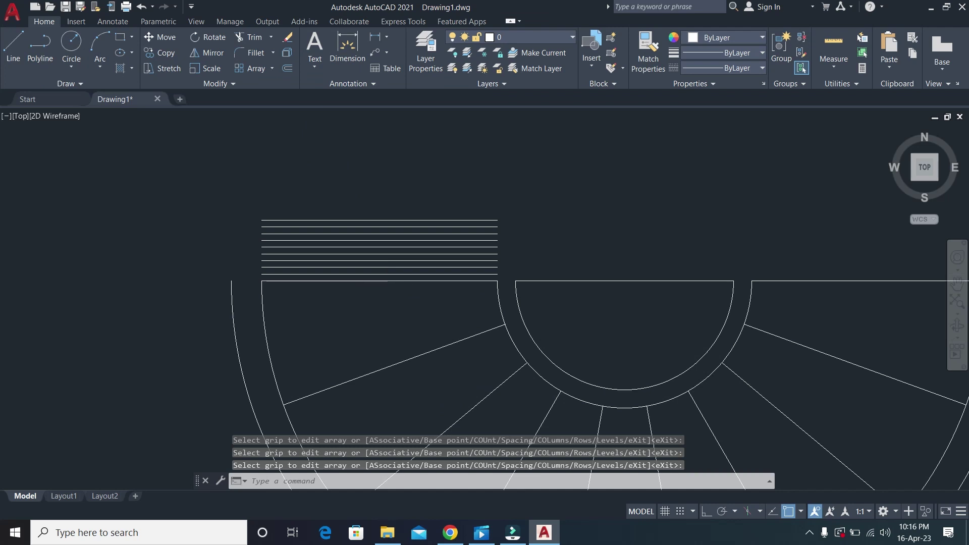
pyautogui.scroll(-2, 386, 283)
pyautogui.hotkey('ctrl', 'z')
pyautogui.hotkey('ctrl', 'z')
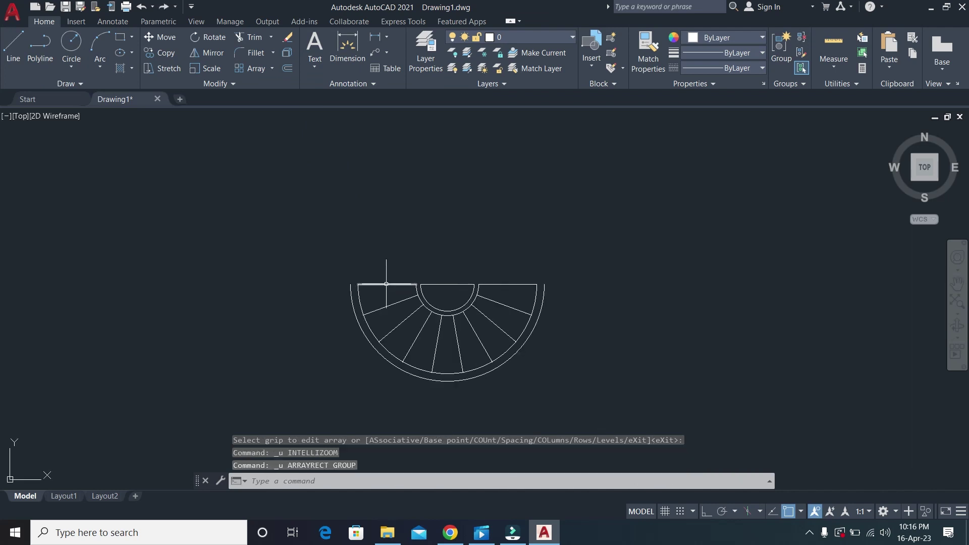
pyautogui.press('Escape')
pyautogui.press('Escape')
pyautogui.press('Escape')
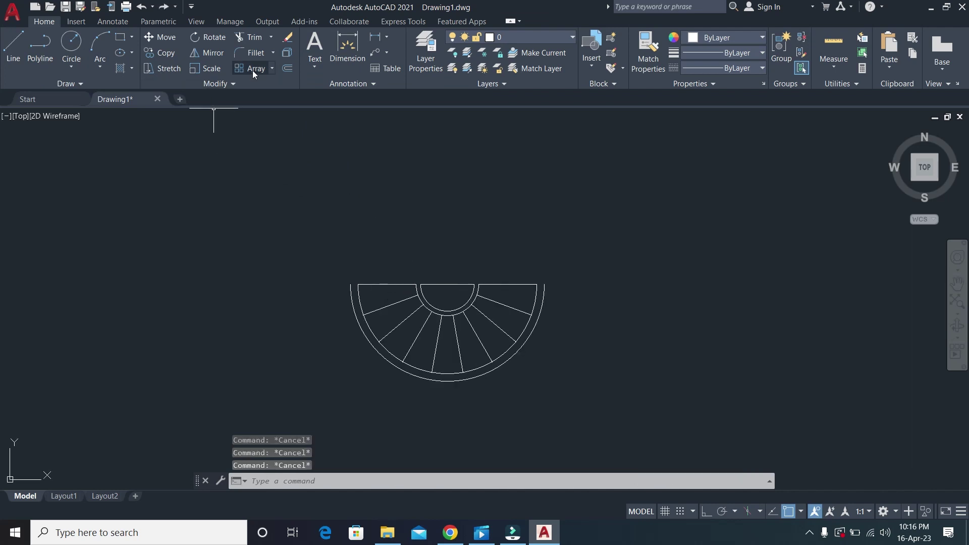
pyautogui.click(251, 68)
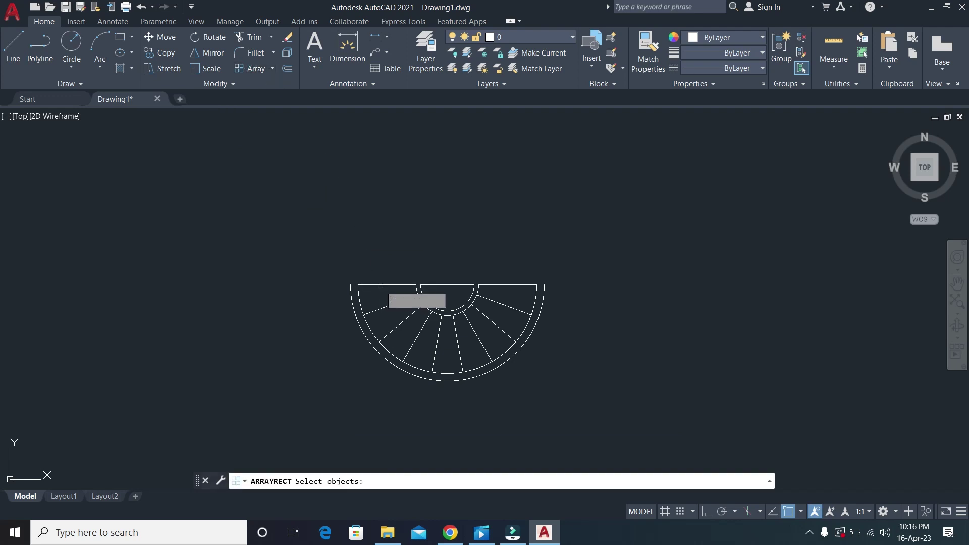
pyautogui.click(380, 285)
pyautogui.press('Return')
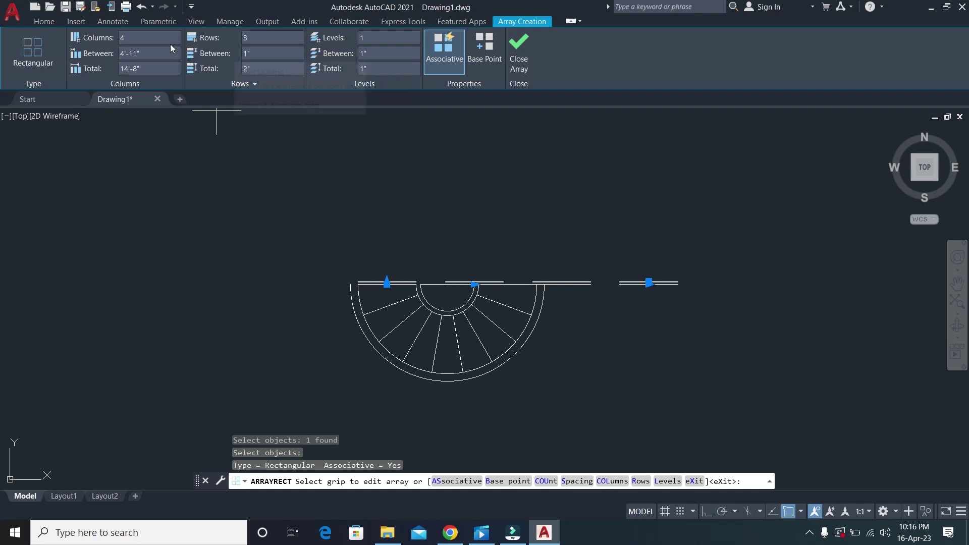
pyautogui.click(127, 39)
pyautogui.write('1')
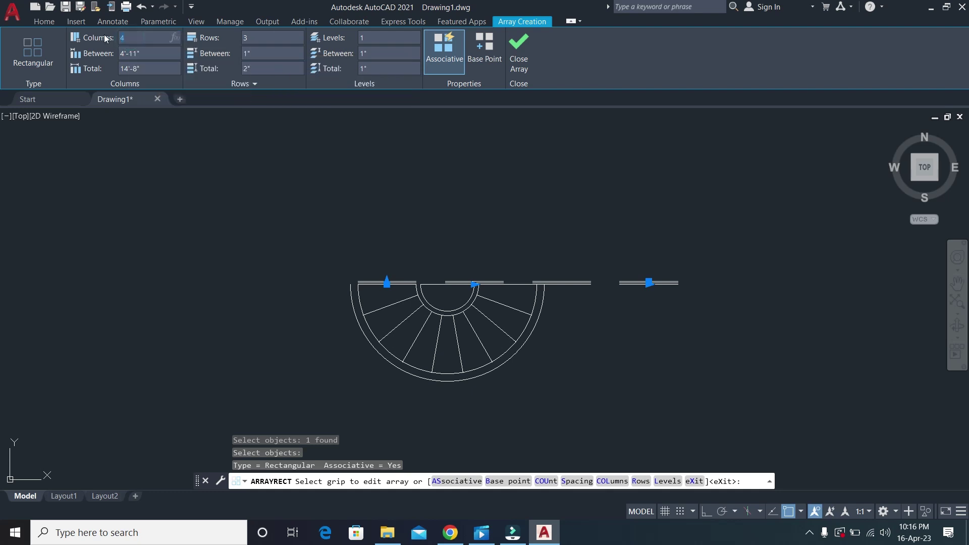
pyautogui.click(246, 37)
pyautogui.write('10')
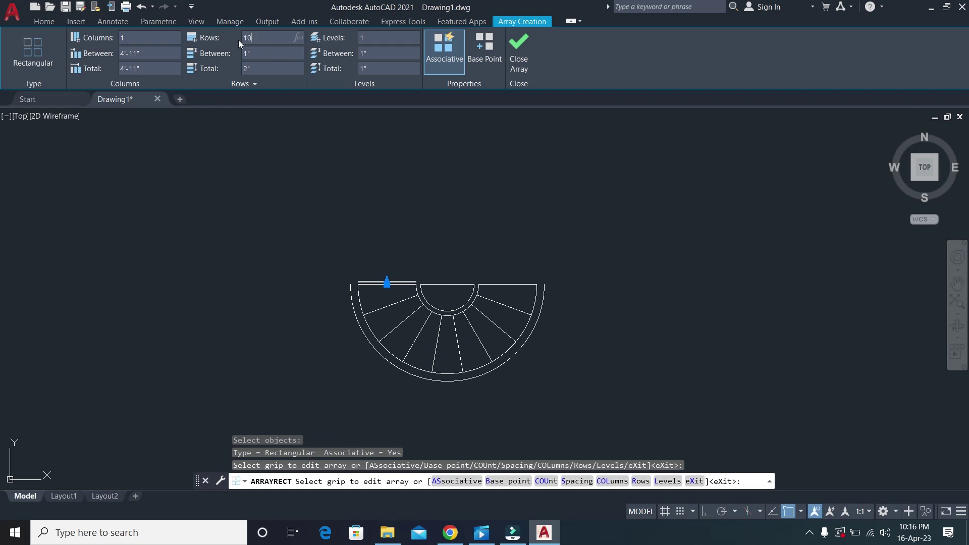
pyautogui.click(263, 70)
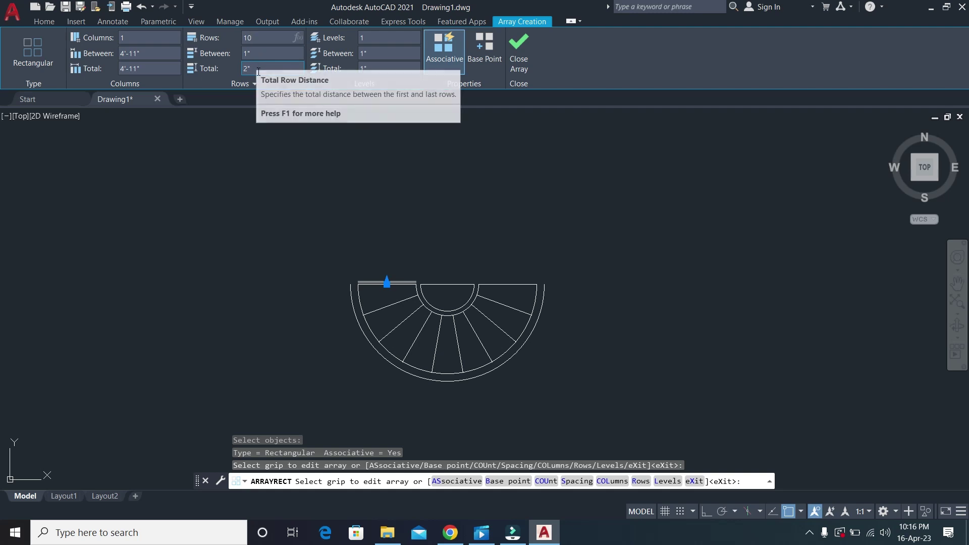
pyautogui.click(256, 66)
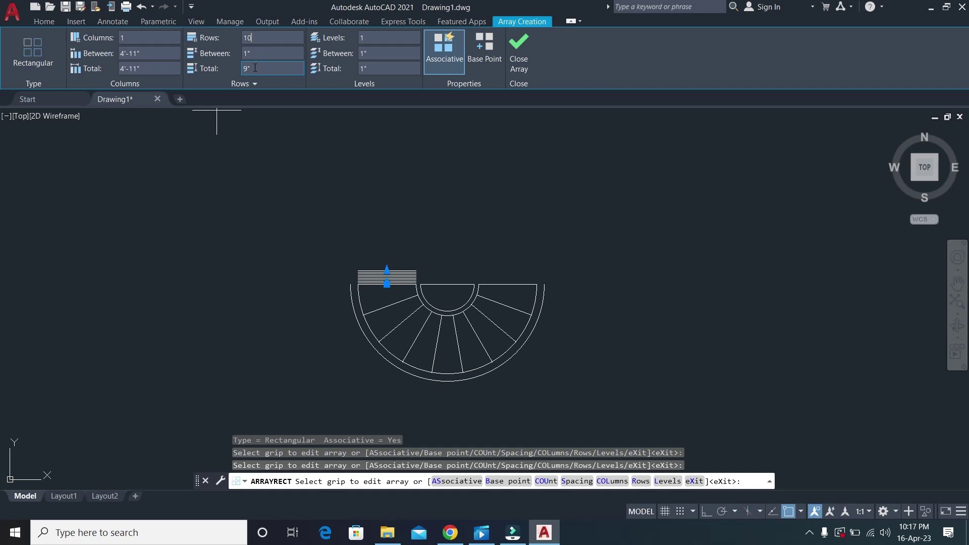
pyautogui.click(255, 56)
pyautogui.click(256, 69)
pyautogui.doubleClick(257, 69)
pyautogui.write('10')
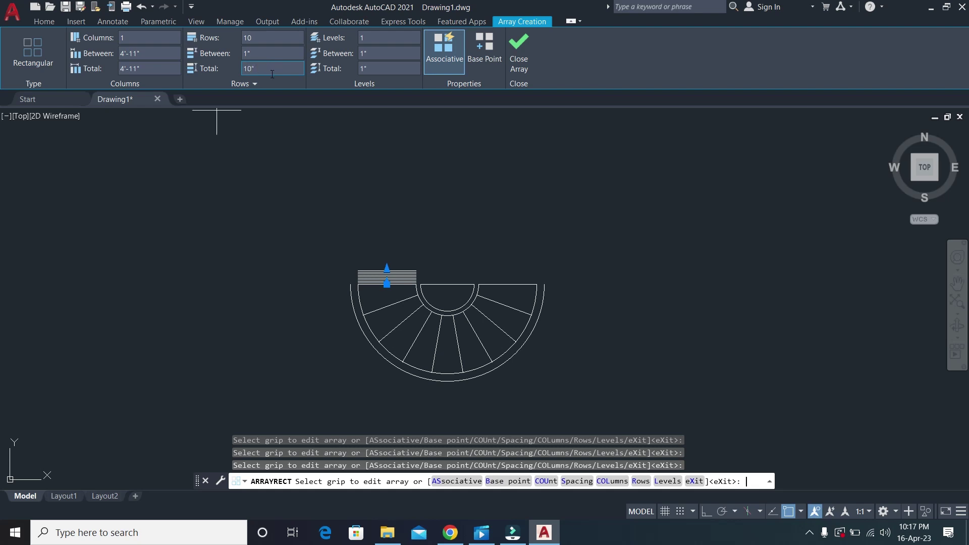
pyautogui.press('Return')
pyautogui.press('Return')
pyautogui.scroll(5, 411, 283)
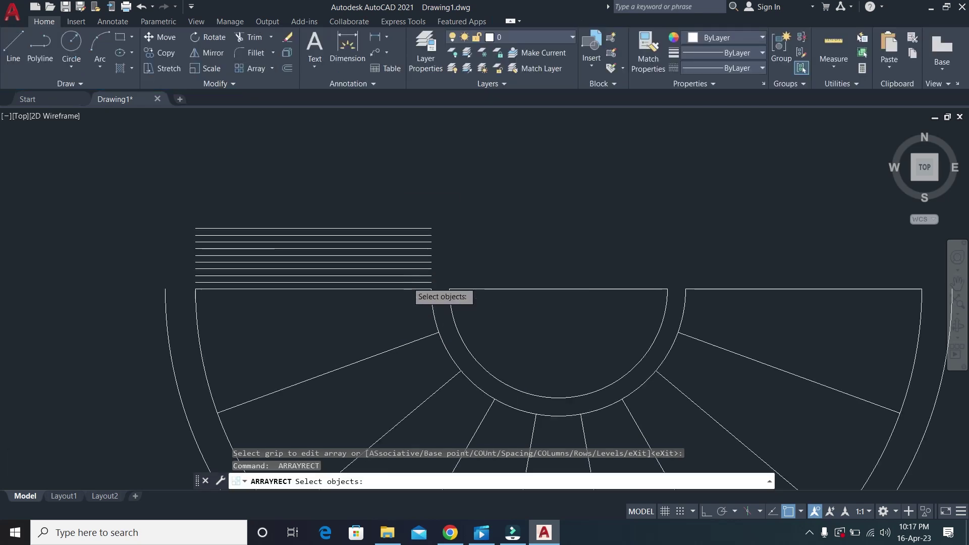
pyautogui.scroll(2, 410, 283)
pyautogui.scroll(-8, 404, 280)
pyautogui.press('Escape')
pyautogui.press('Escape')
pyautogui.press('Escape')
pyautogui.scroll(7, 397, 278)
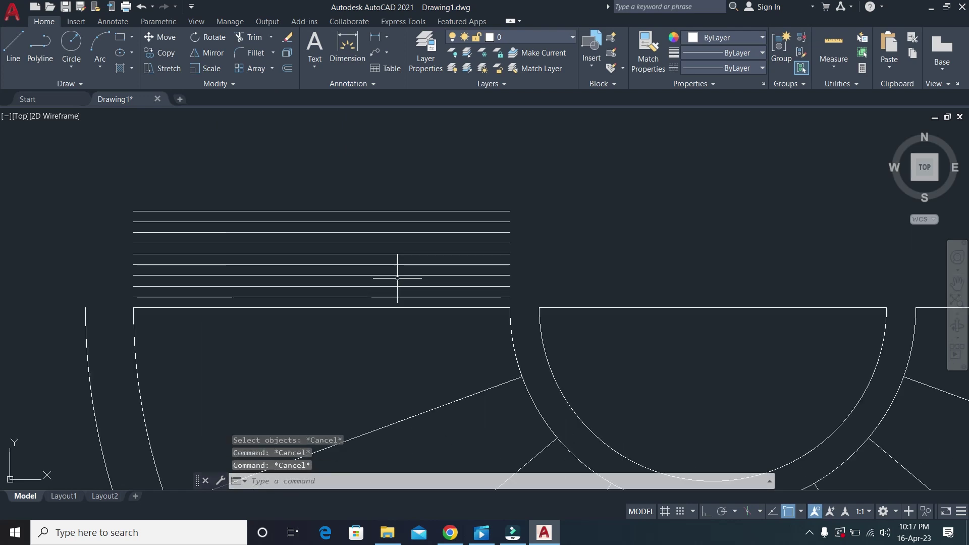
pyautogui.click(523, 301)
pyautogui.click(390, 160)
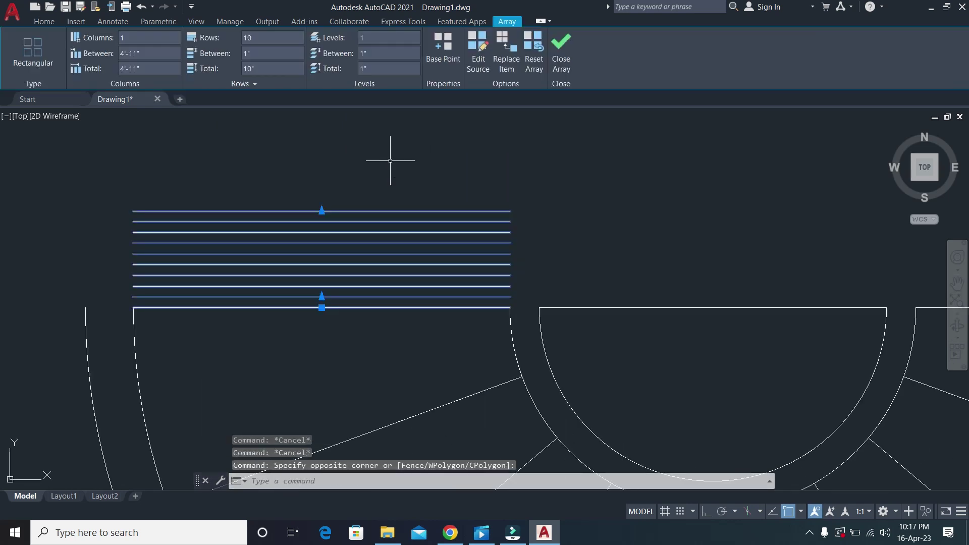
pyautogui.press('Delete')
pyautogui.scroll(-4, 446, 250)
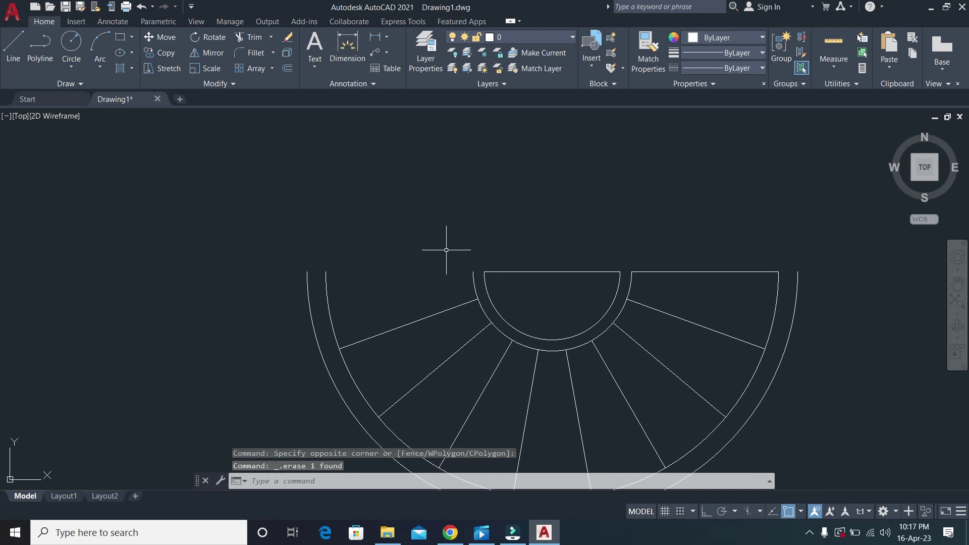
pyautogui.hotkey('ctrl', 'z')
pyautogui.hotkey('ctrl', 'z')
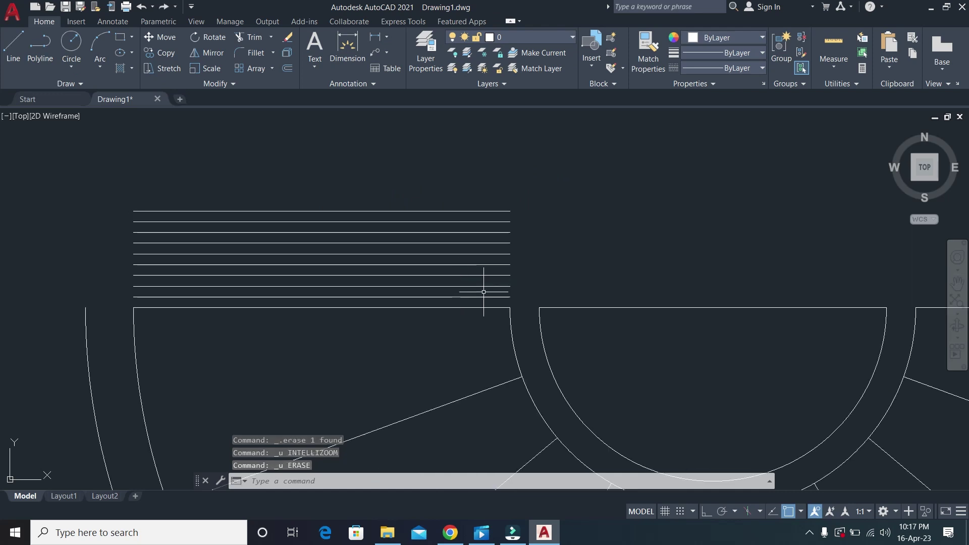
pyautogui.click(517, 299)
pyautogui.click(430, 175)
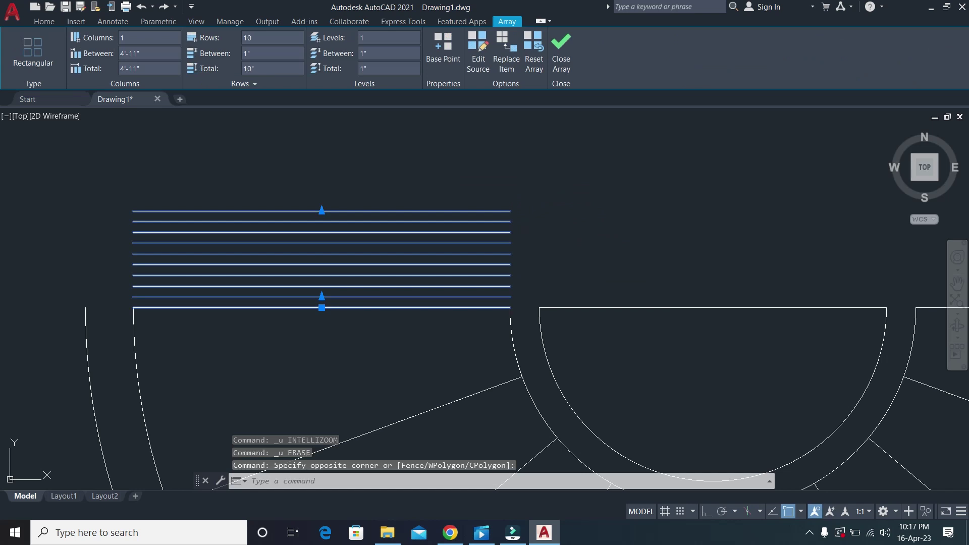
pyautogui.press('Delete')
pyautogui.scroll(-2, 433, 230)
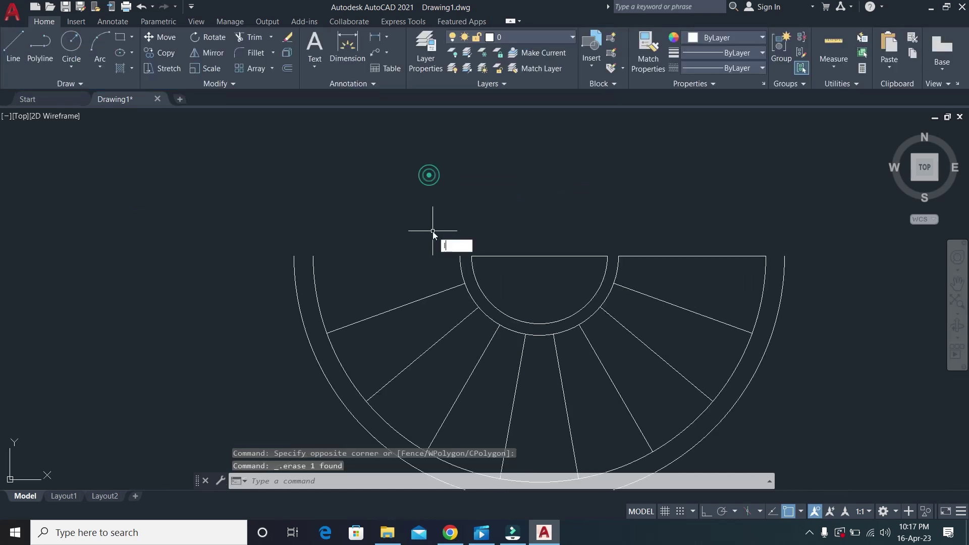
# Turn on Ortho (F8) after two abandoned line attempts at the stair's left end.
pyautogui.write('l')
pyautogui.press('Return')
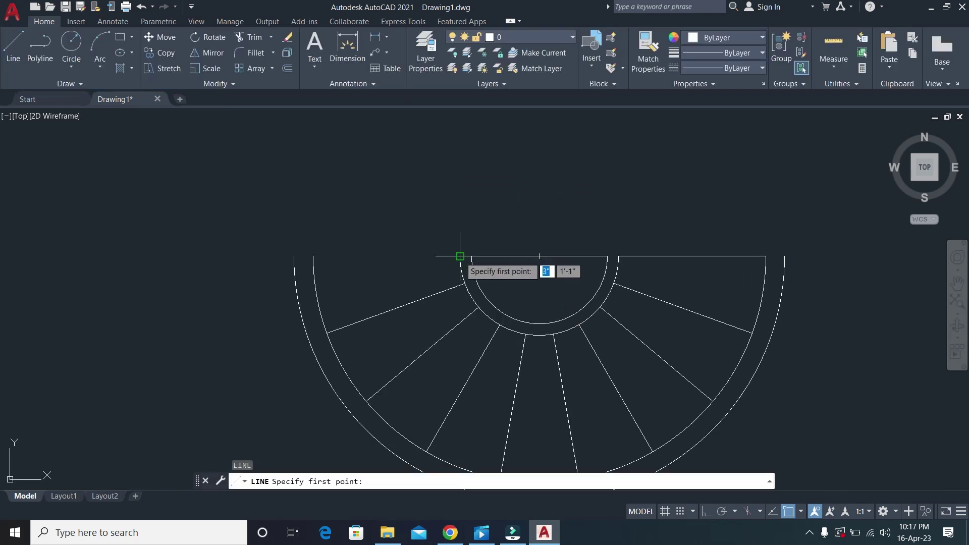
pyautogui.click(460, 256)
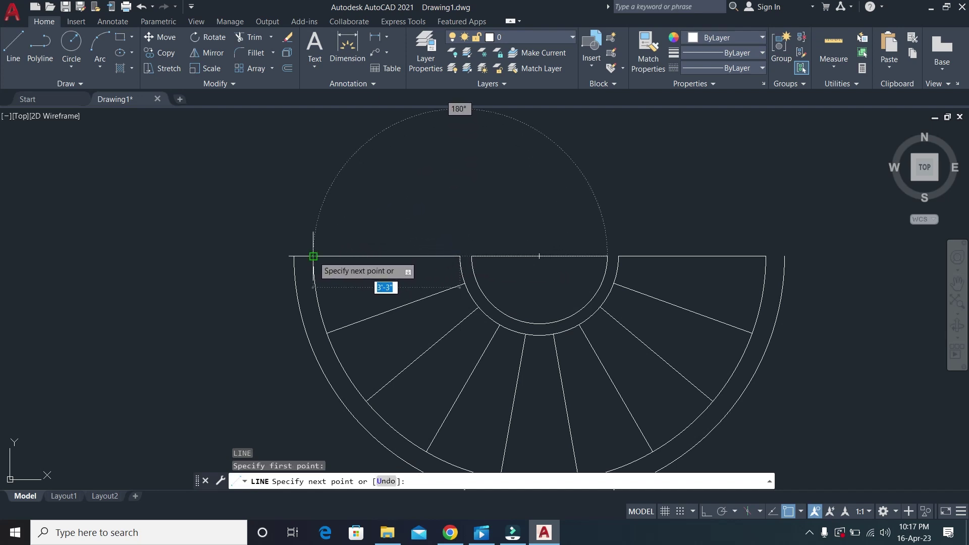
pyautogui.scroll(-4, 399, 252)
pyautogui.press('Escape')
pyautogui.press('Escape')
pyautogui.press('Escape')
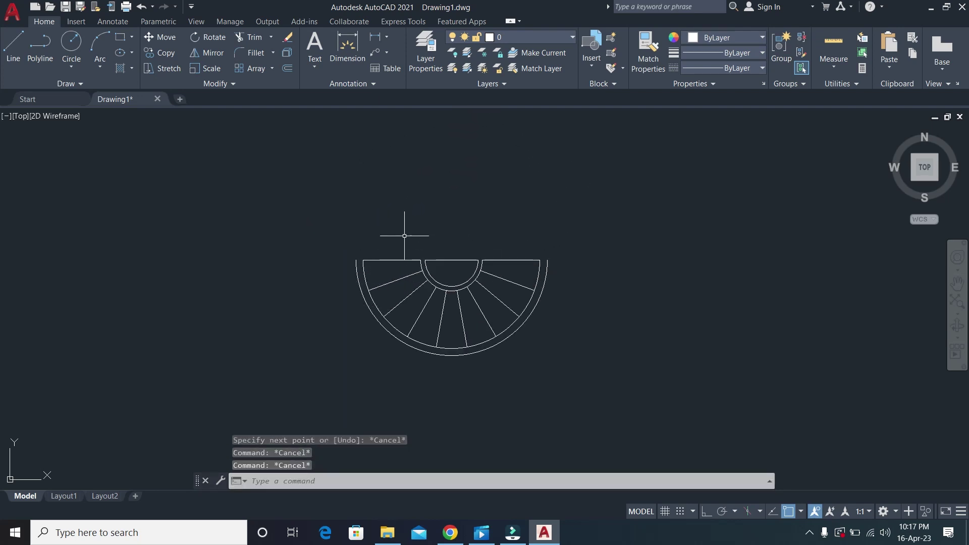
pyautogui.press('Escape')
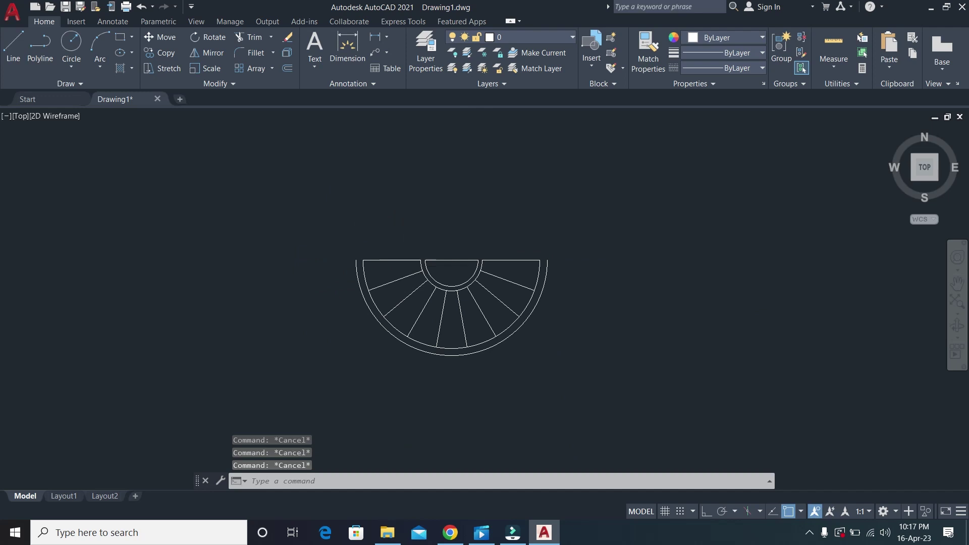
pyautogui.scroll(4, 408, 251)
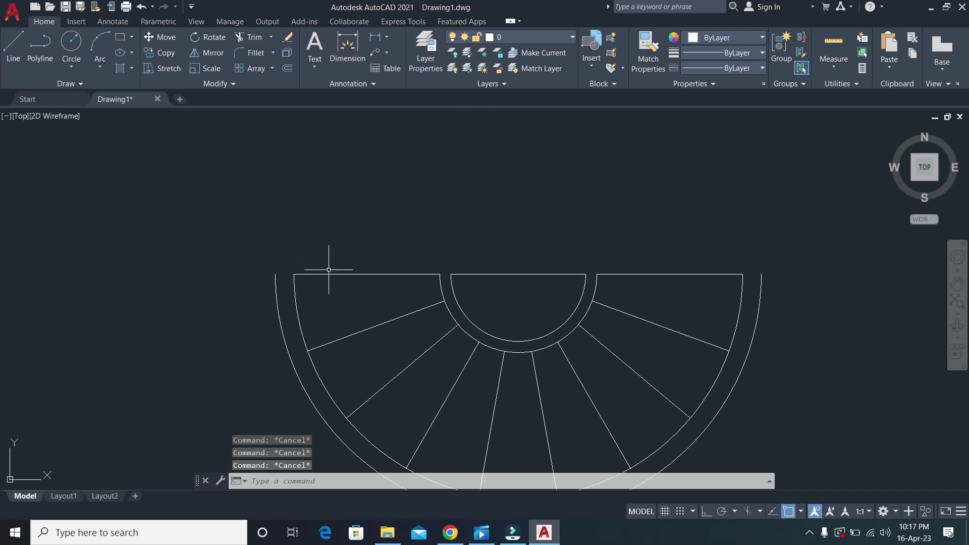
pyautogui.write('l')
pyautogui.press('Return')
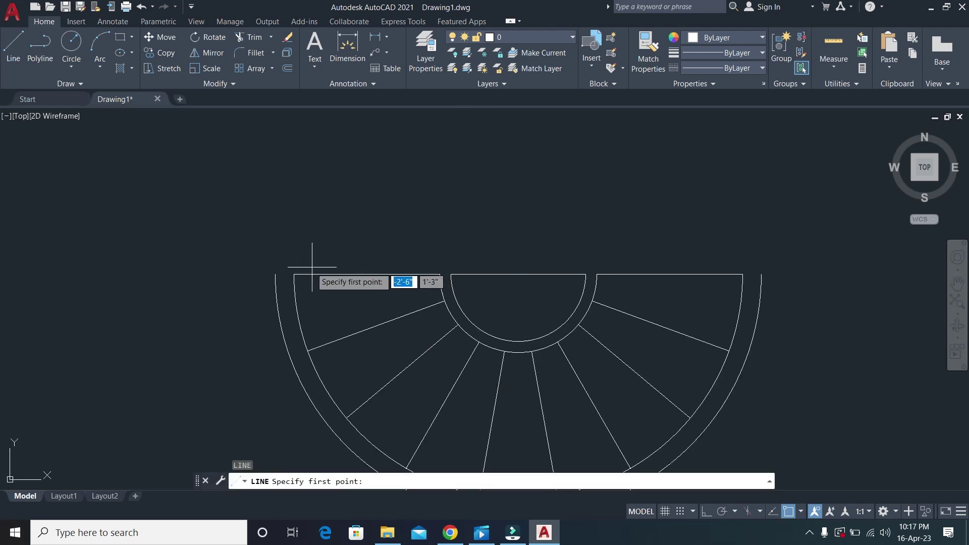
pyautogui.click(294, 273)
pyautogui.scroll(-2, 295, 274)
pyautogui.scroll(-2, 307, 292)
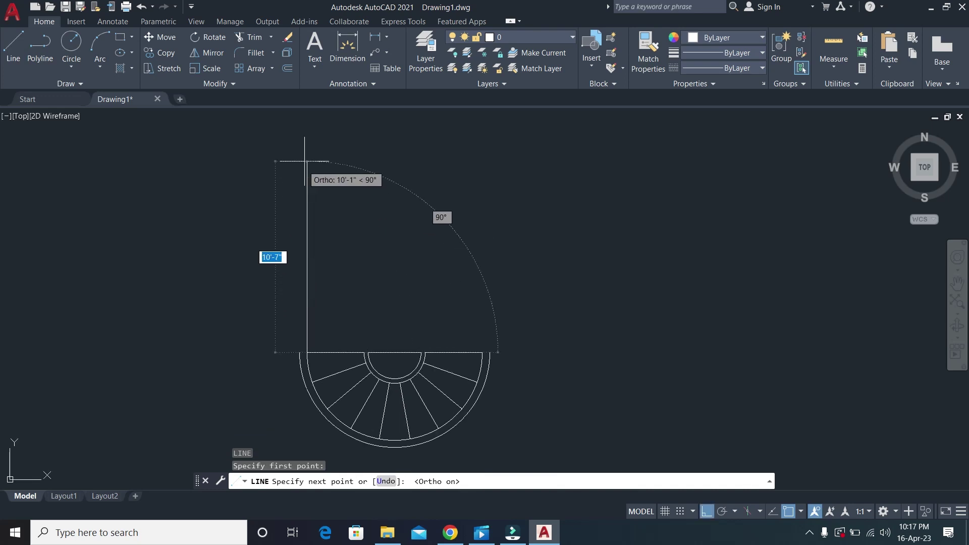
pyautogui.press('F8')
pyautogui.press('Escape')
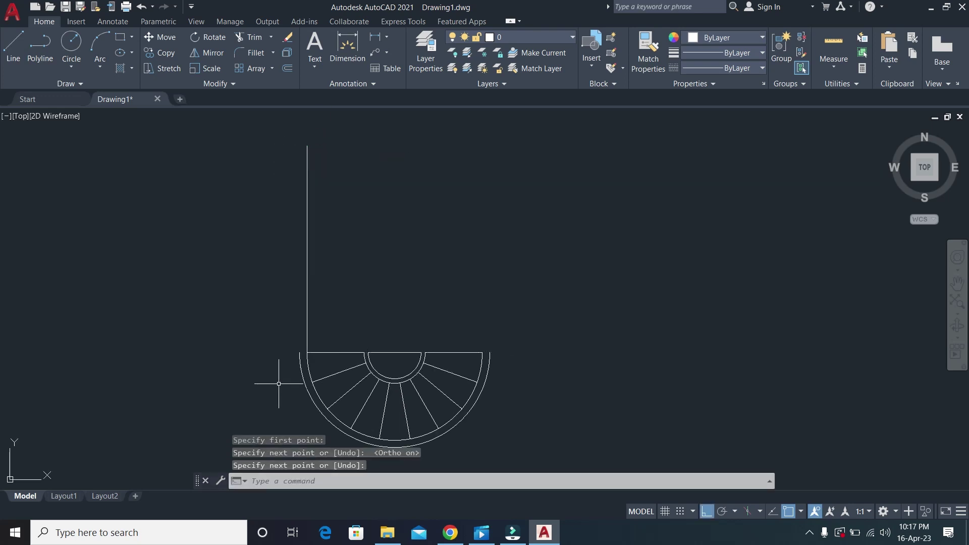
# Draw vertical side lines up from the outer and inner arcs' left ends.
pyautogui.press('Return')
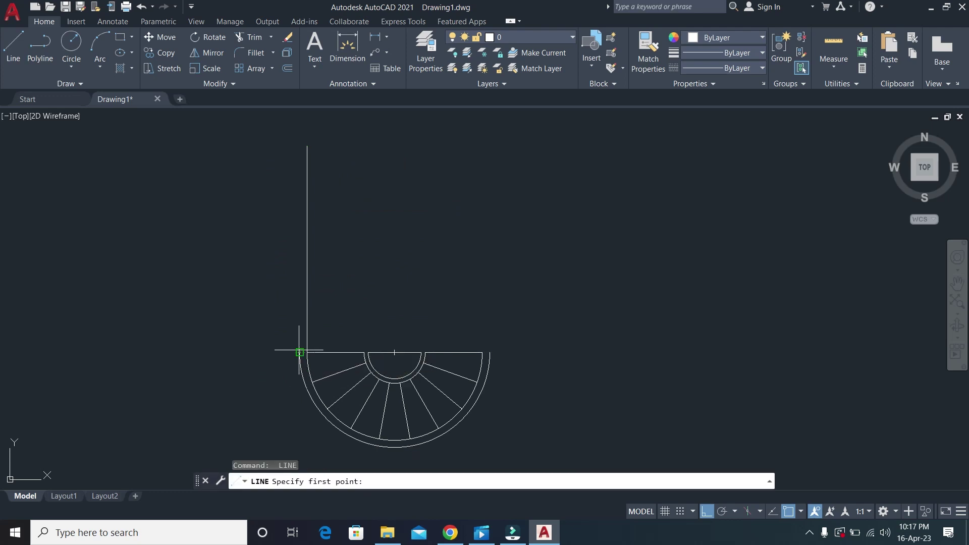
pyautogui.click(297, 351)
pyautogui.click(282, 140)
pyautogui.press('Return')
pyautogui.press('Return')
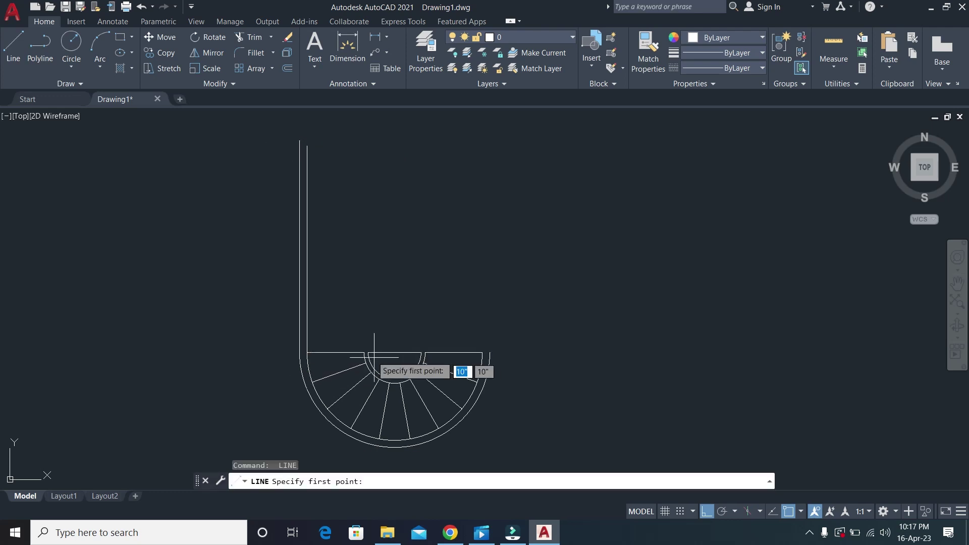
pyautogui.click(368, 352)
pyautogui.click(367, 151)
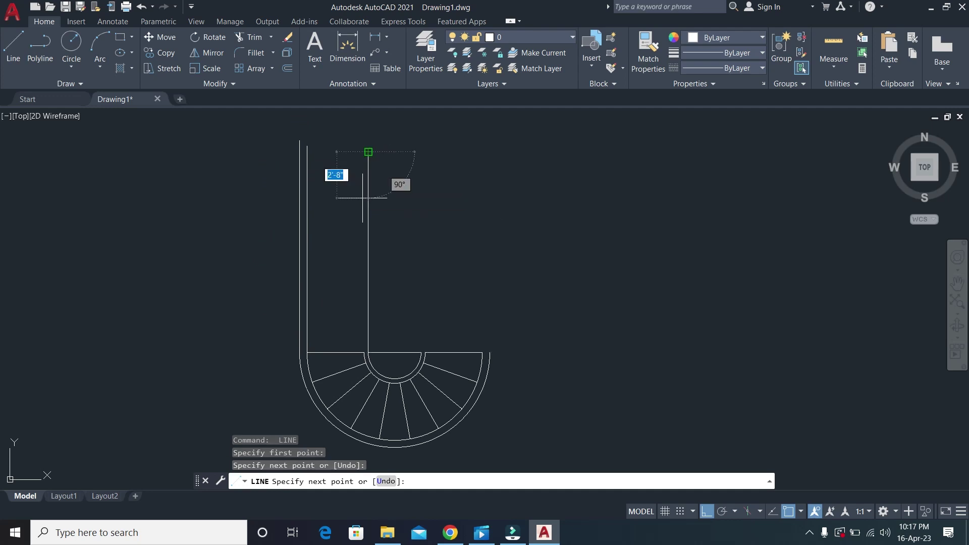
pyautogui.press('Return')
pyautogui.press('Return')
pyautogui.click(364, 352)
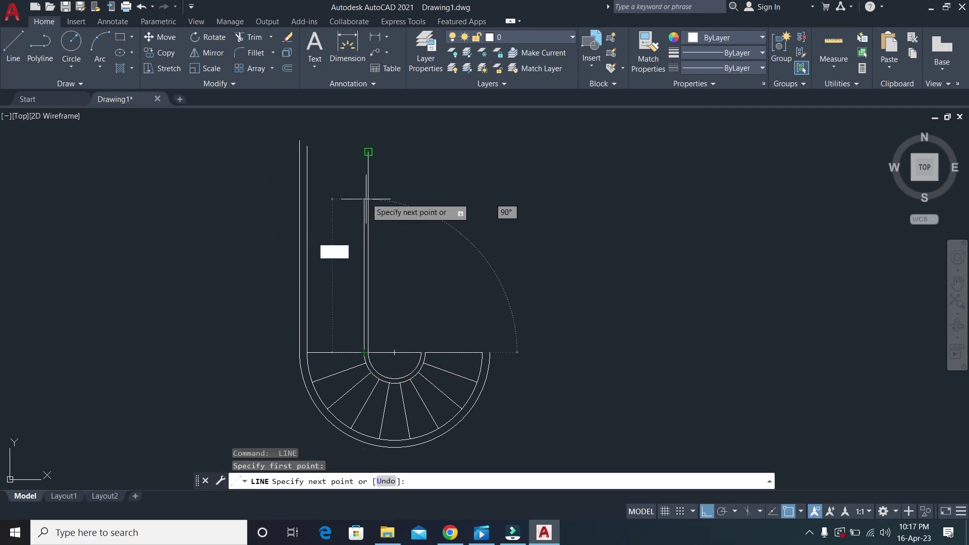
pyautogui.click(358, 137)
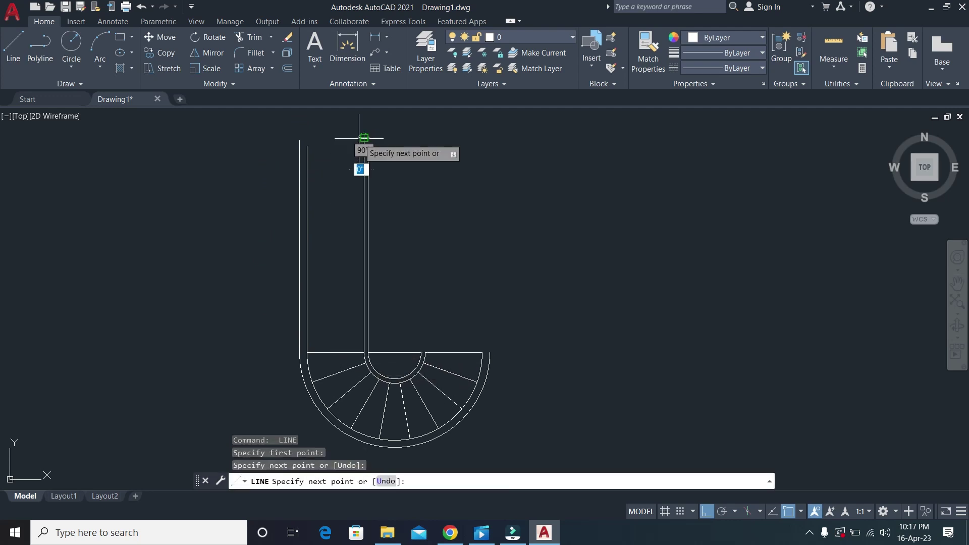
pyautogui.press('Return')
pyautogui.press('Return')
pyautogui.press('Escape')
pyautogui.press('Escape')
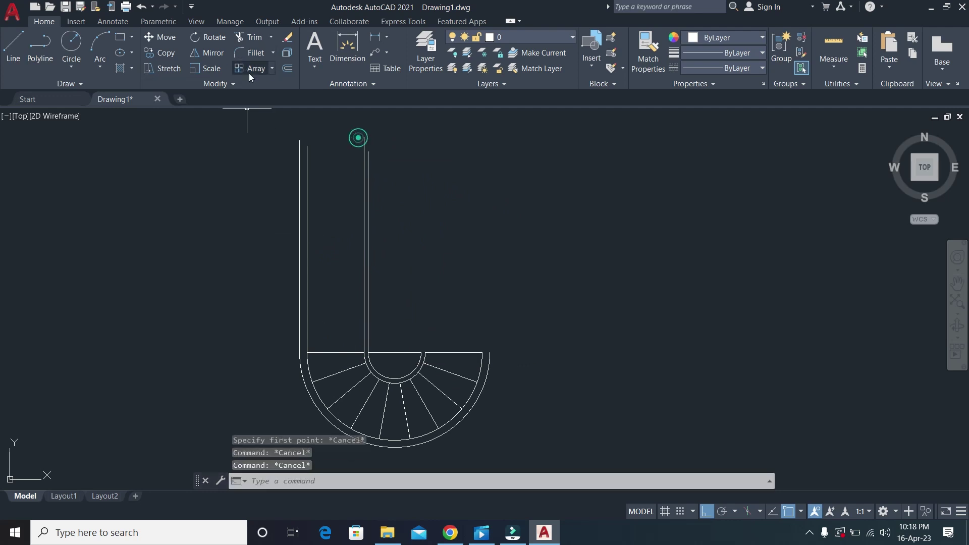
pyautogui.click(253, 68)
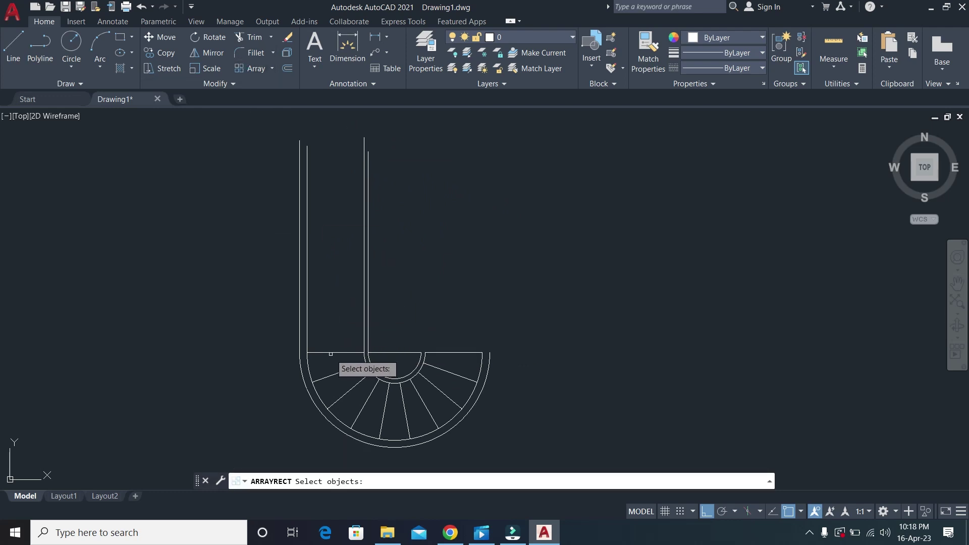
pyautogui.click(330, 352)
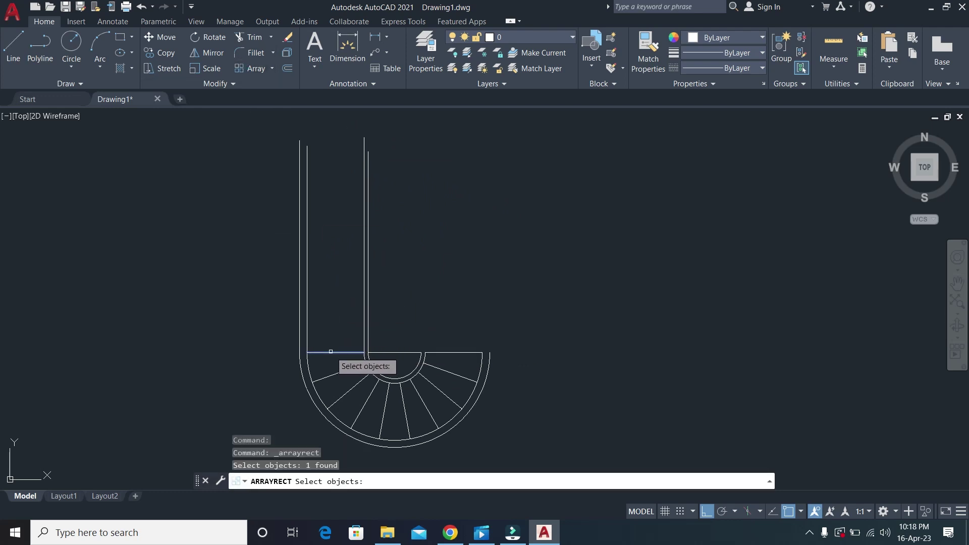
pyautogui.press('Return')
pyautogui.click(125, 38)
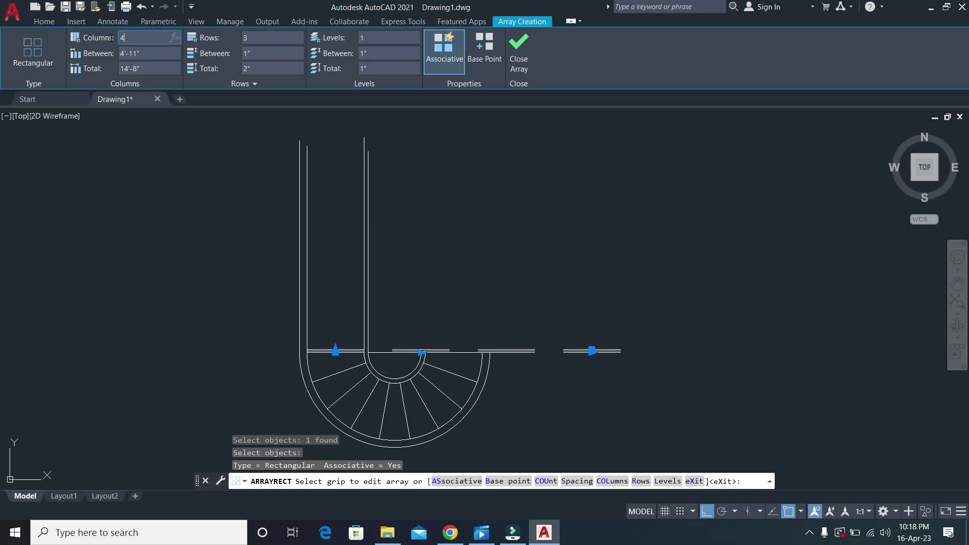
pyautogui.press('BackSpace')
pyautogui.write('1')
pyautogui.press('Return')
pyautogui.click(255, 38)
pyautogui.click(245, 38)
pyautogui.write('10')
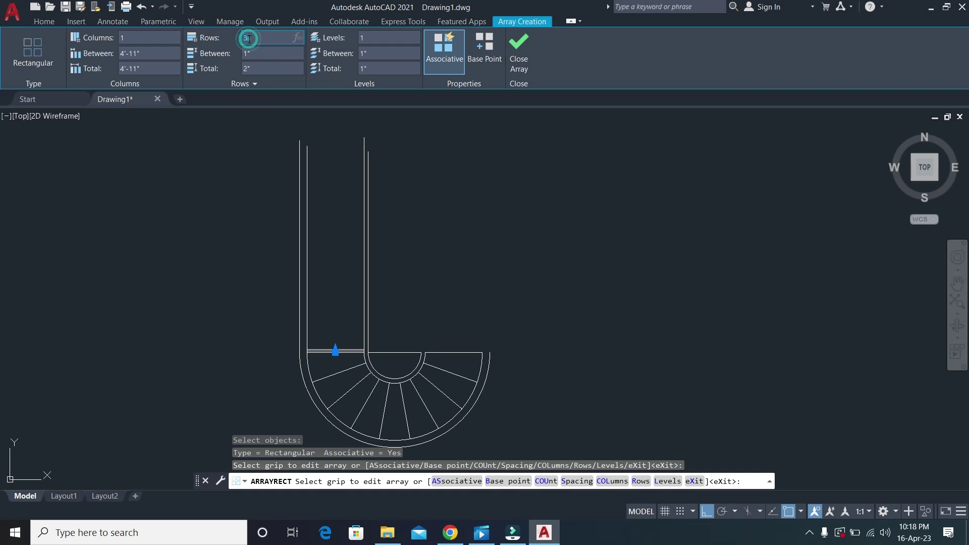
pyautogui.click(260, 68)
pyautogui.write('10')
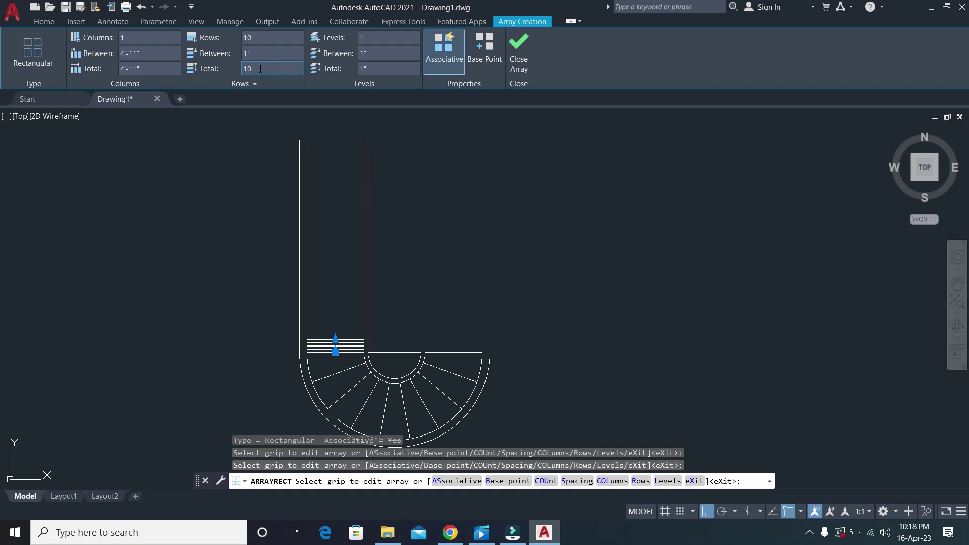
pyautogui.press('Return')
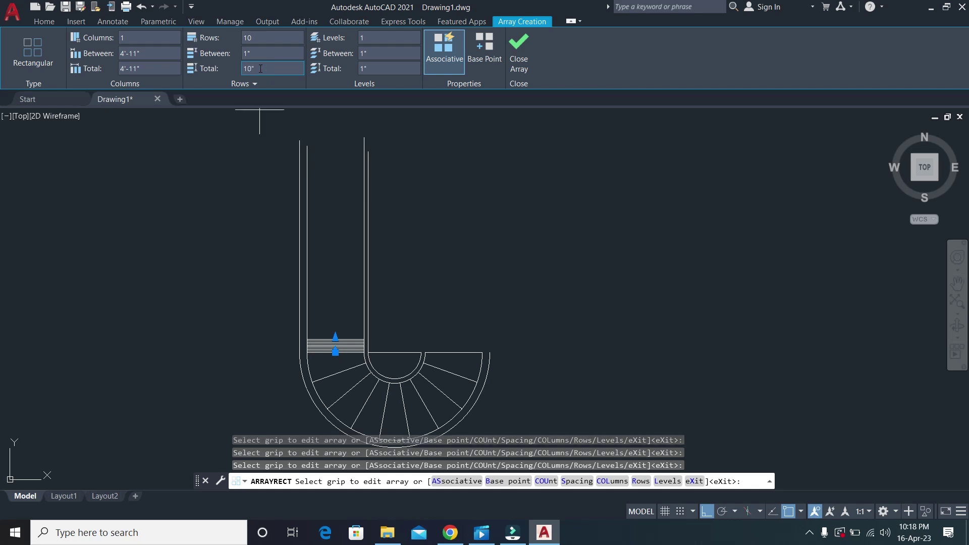
pyautogui.press('Return')
pyautogui.click(465, 230)
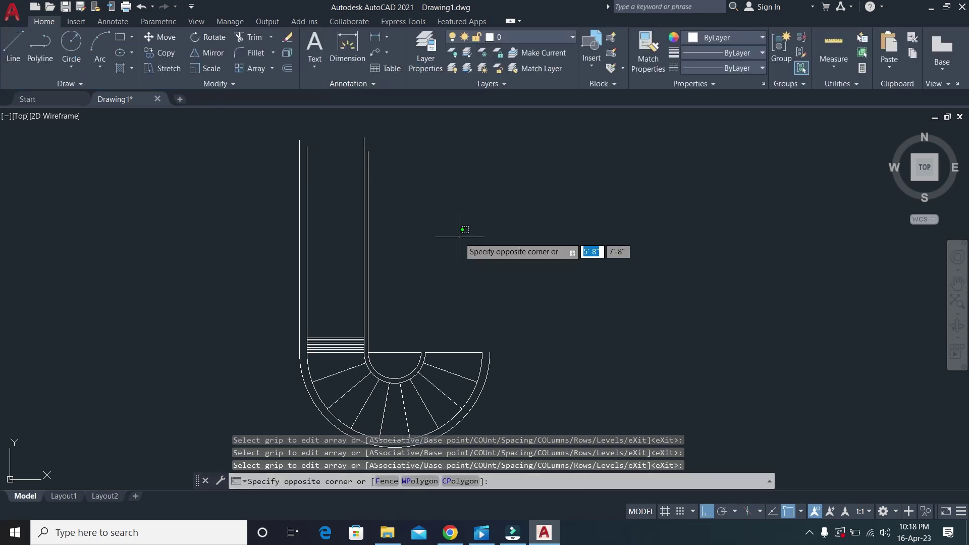
pyautogui.press('Escape')
pyautogui.press('Escape')
pyautogui.press('Escape')
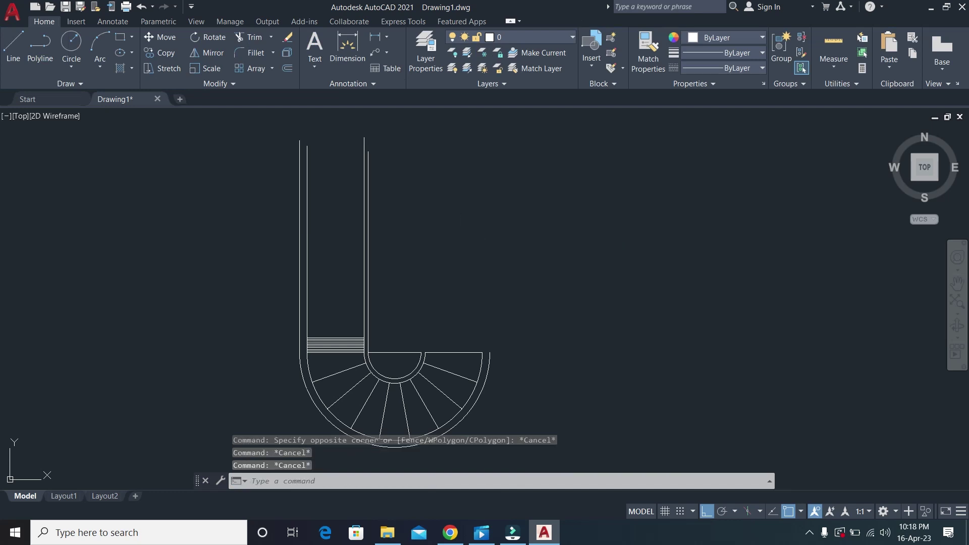
pyautogui.press('Escape')
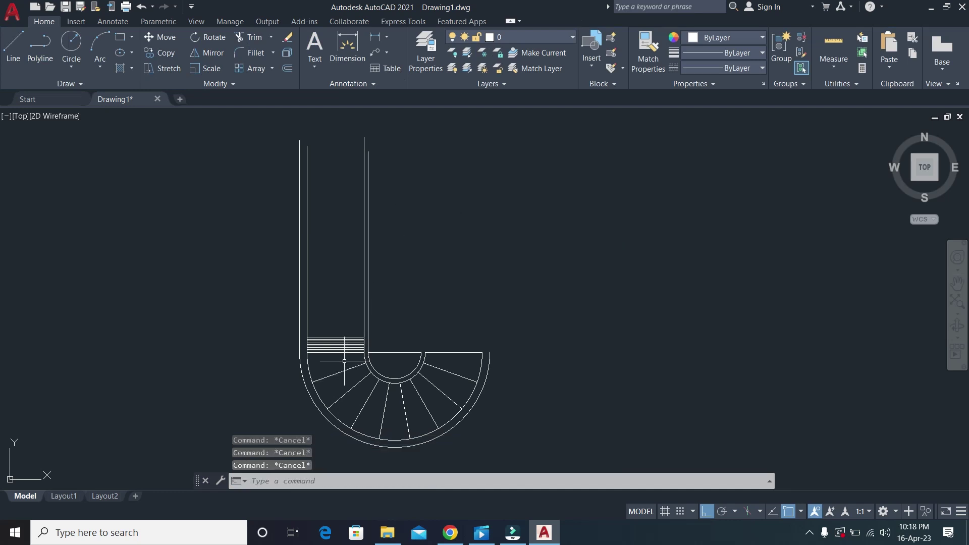
pyautogui.hotkey('ctrl', 'z')
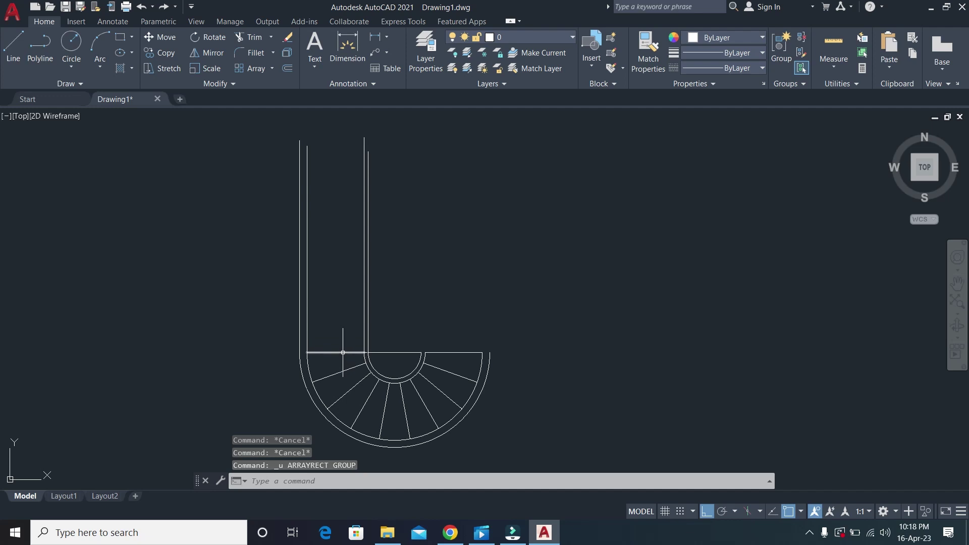
pyautogui.press('Escape')
pyautogui.press('Escape')
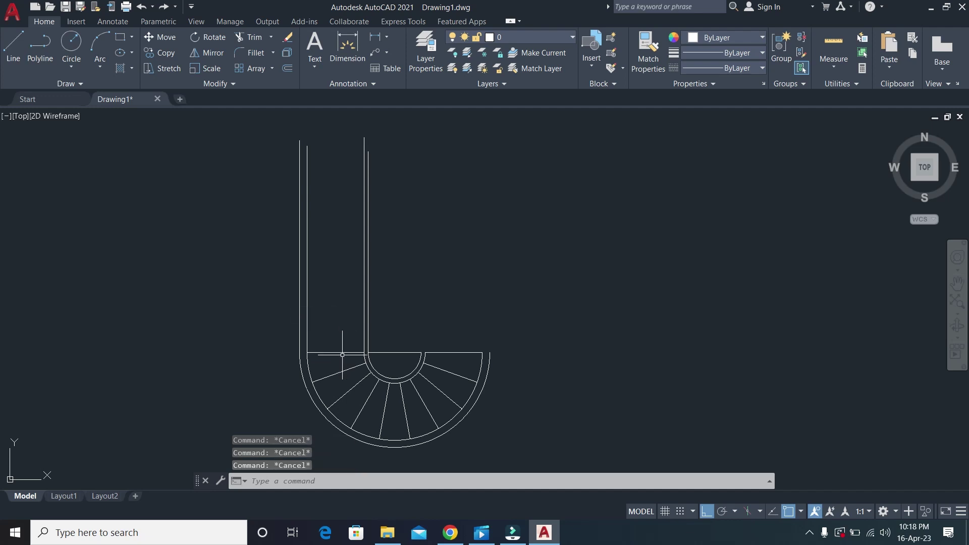
pyautogui.click(338, 353)
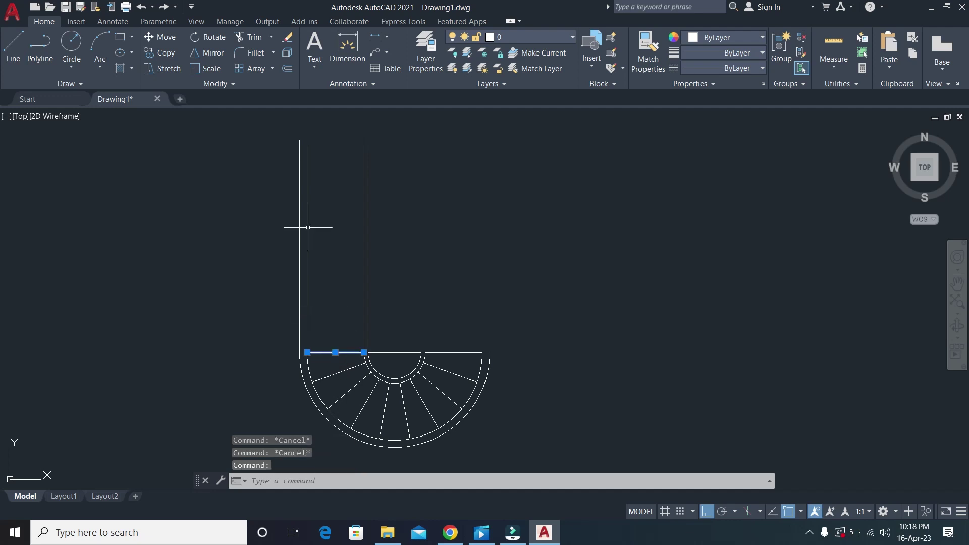
# Make a trial rectangular array of the bottom tread line, reduced to 1 column.
pyautogui.click(252, 71)
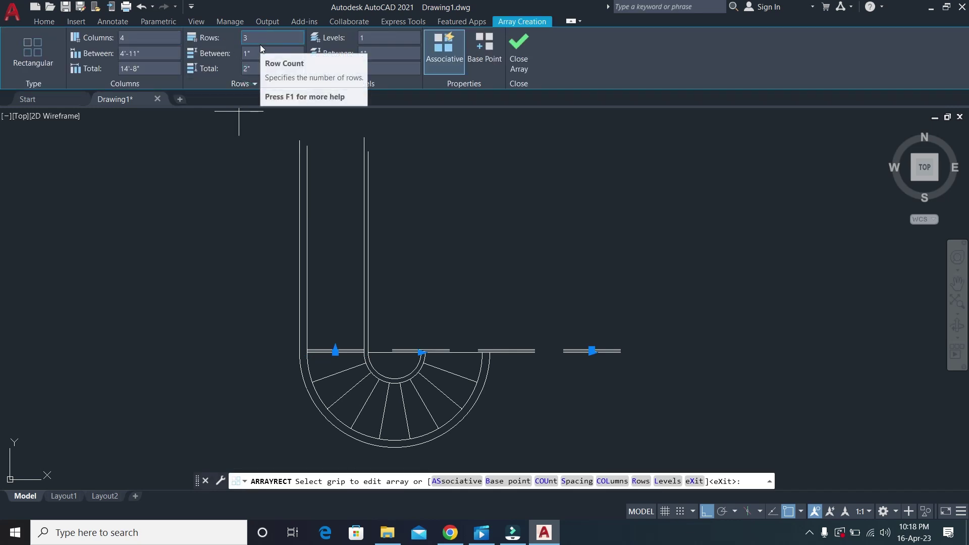
pyautogui.click(129, 38)
pyautogui.write('10')
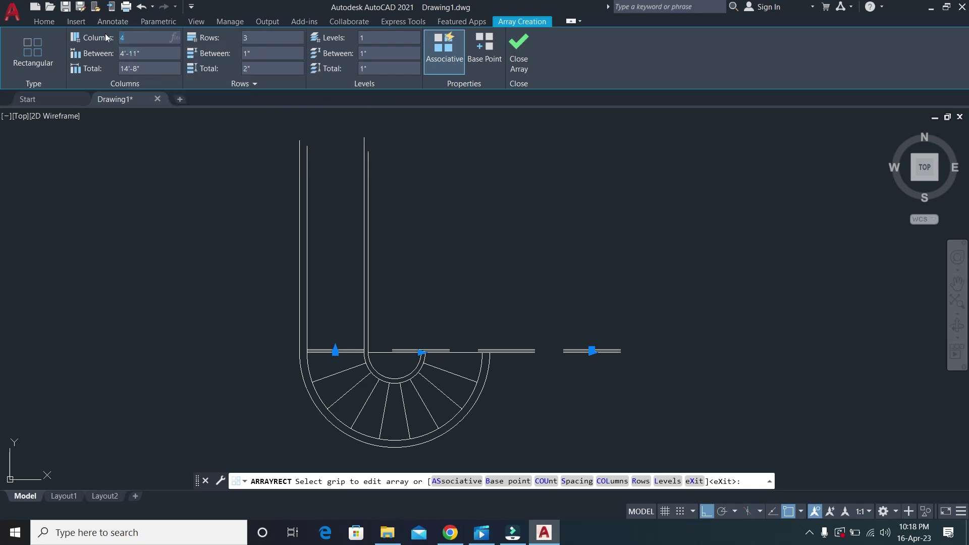
pyautogui.click(253, 38)
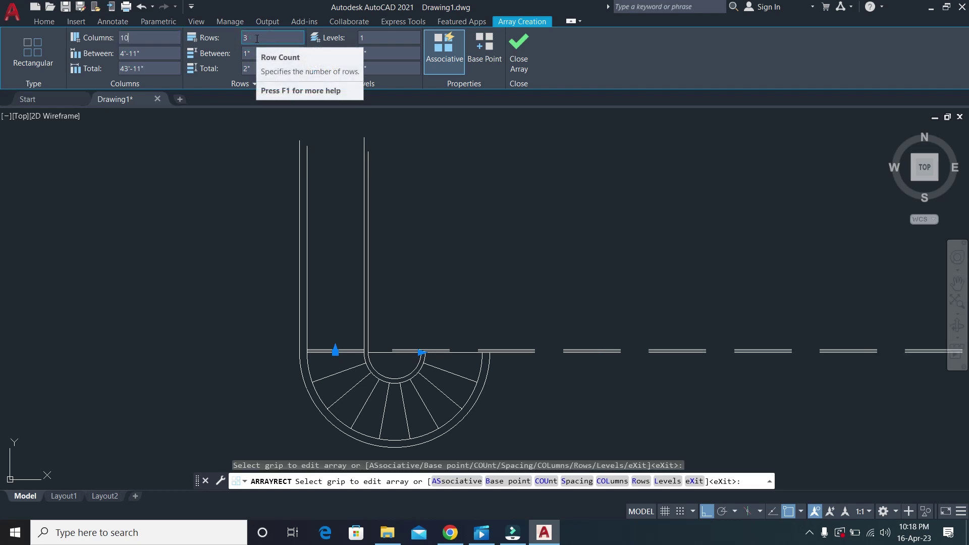
pyautogui.click(146, 33)
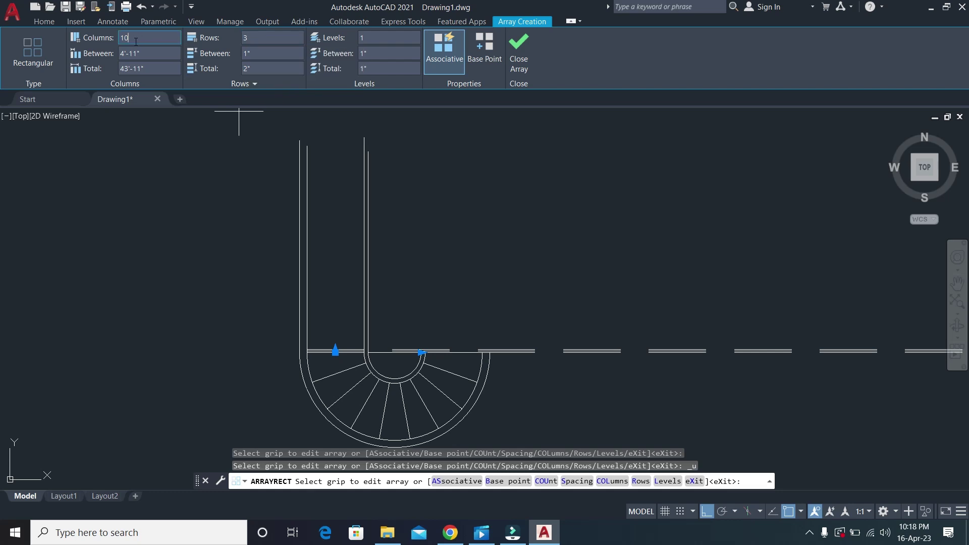
pyautogui.press('BackSpace')
pyautogui.click(244, 40)
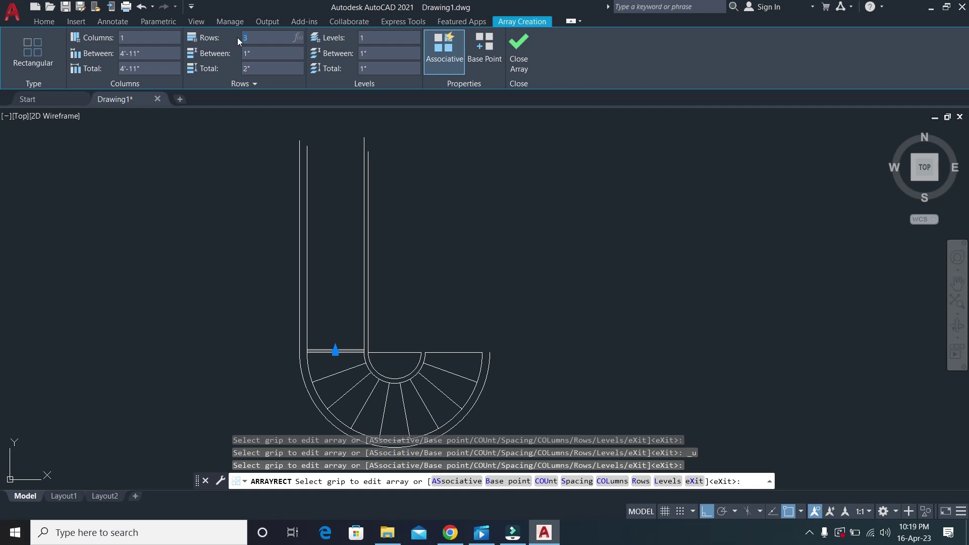
# Adjust the trial array's rows and total row distance, then undo it.
pyautogui.click(259, 38)
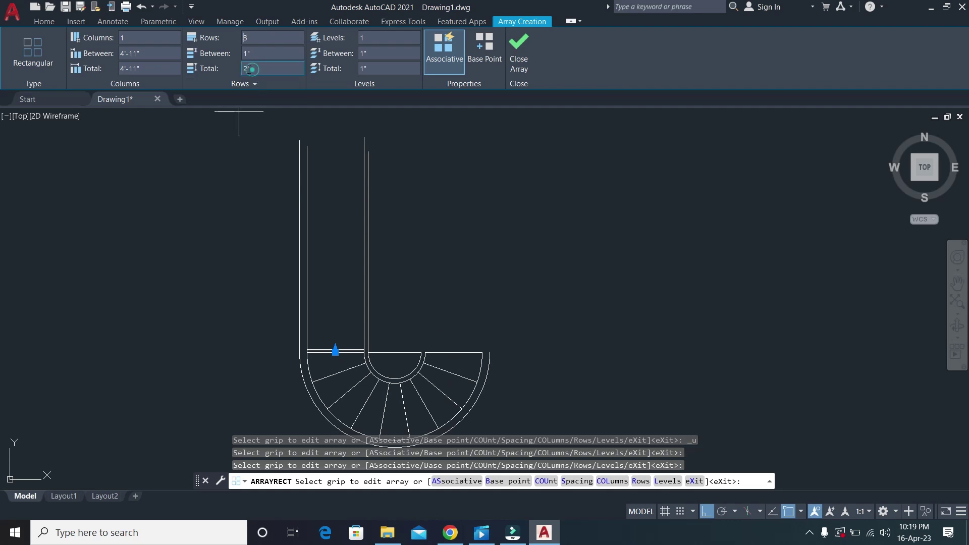
pyautogui.click(269, 69)
pyautogui.click(268, 69)
pyautogui.click(267, 69)
pyautogui.press('Return')
pyautogui.press('Return')
pyautogui.press('Return')
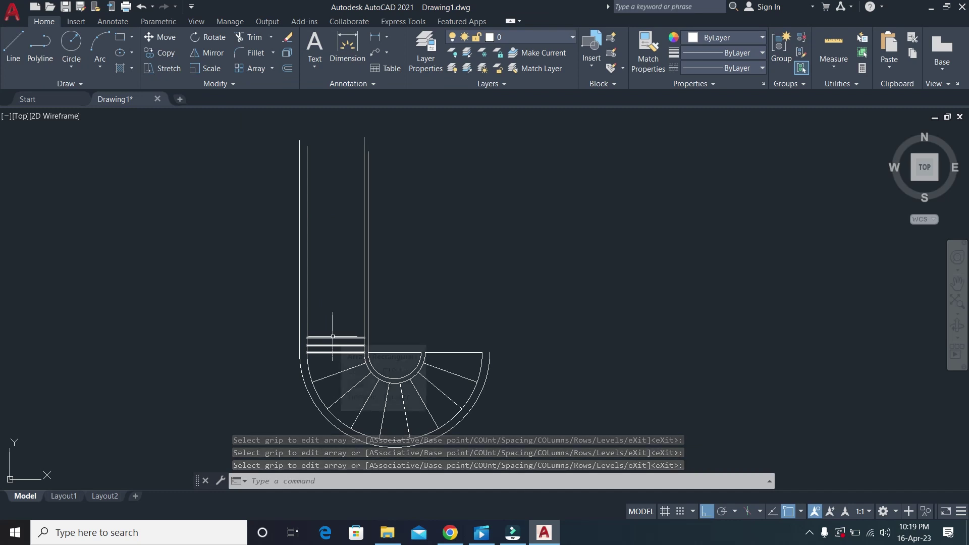
pyautogui.hotkey('ctrl', 'z')
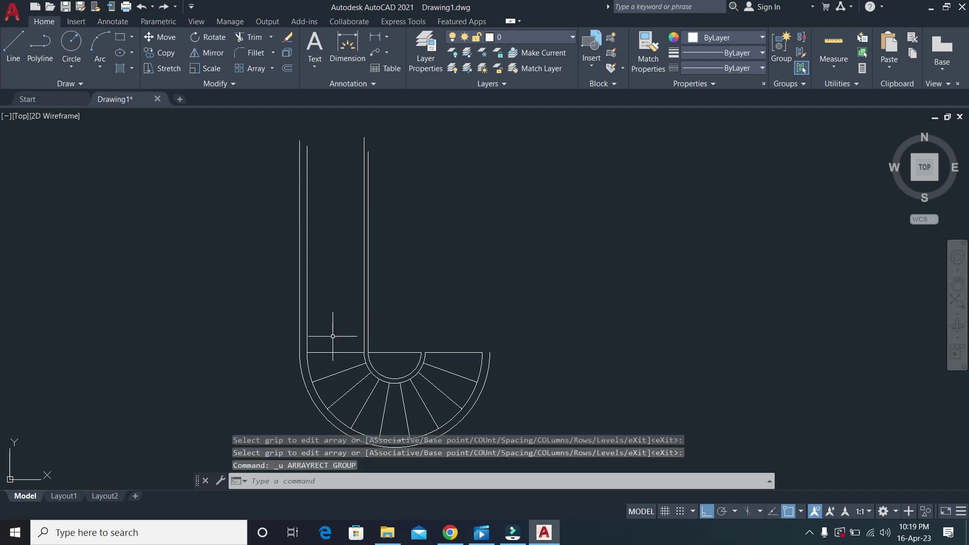
pyautogui.click(251, 70)
# Start a rectangular array of the bottom tread line with a single column.
pyautogui.click(328, 353)
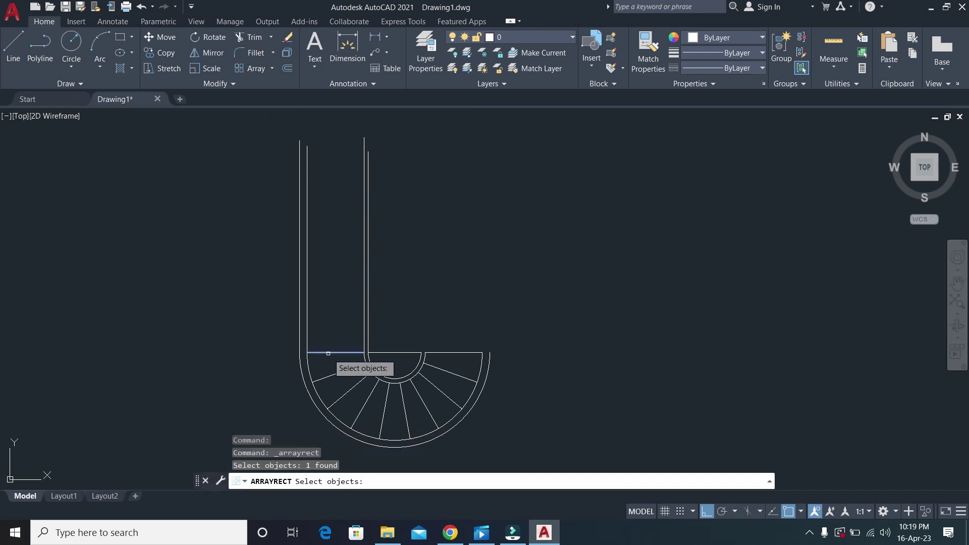
pyautogui.press('Escape')
pyautogui.press('Escape')
pyautogui.press('Escape')
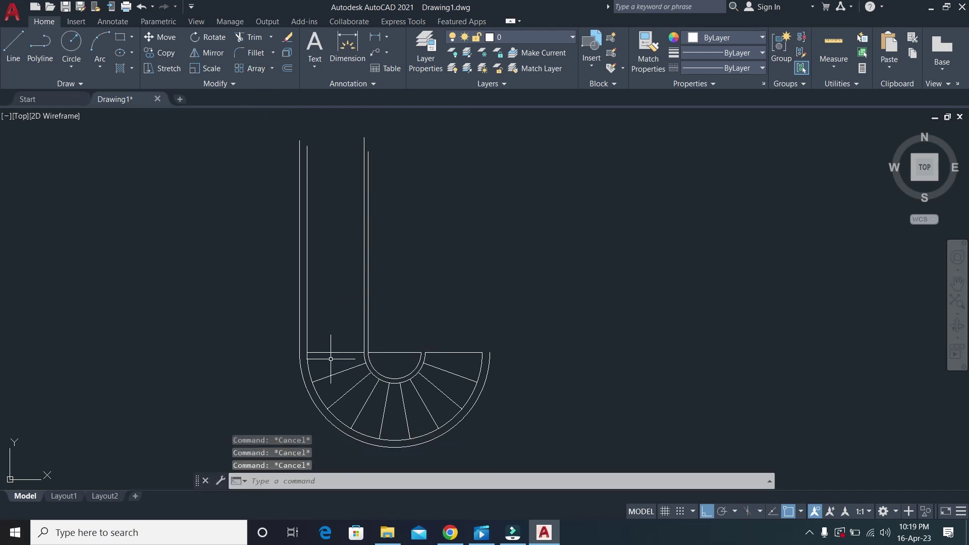
pyautogui.click(331, 352)
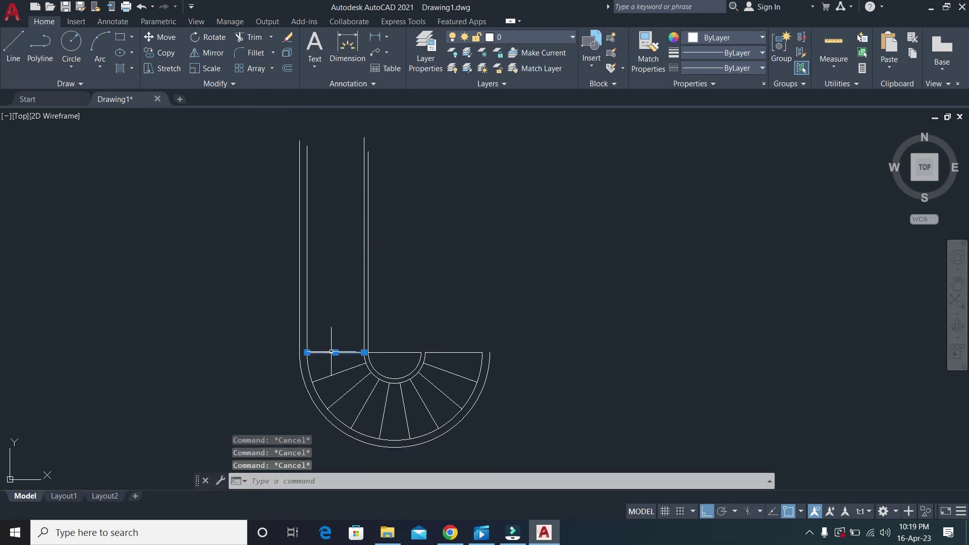
pyautogui.click(252, 68)
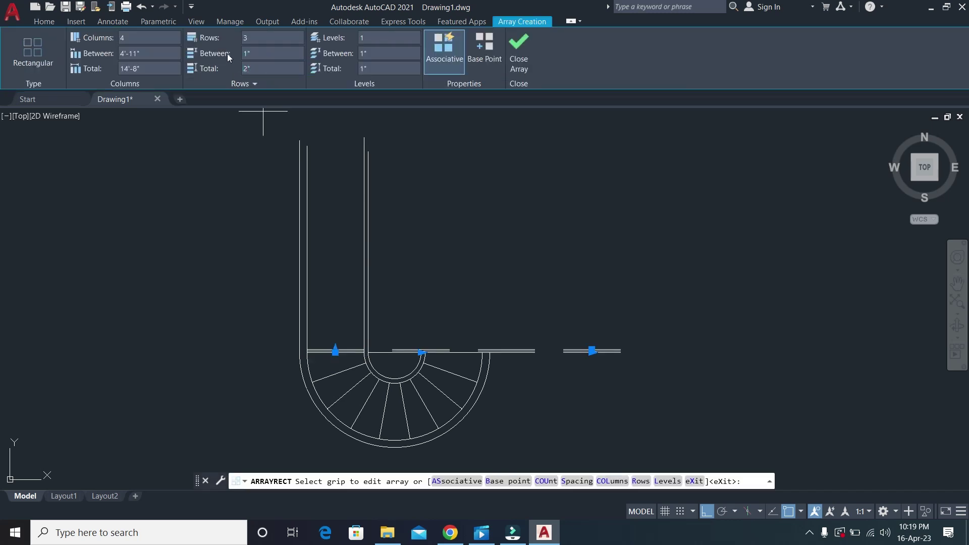
pyautogui.click(129, 38)
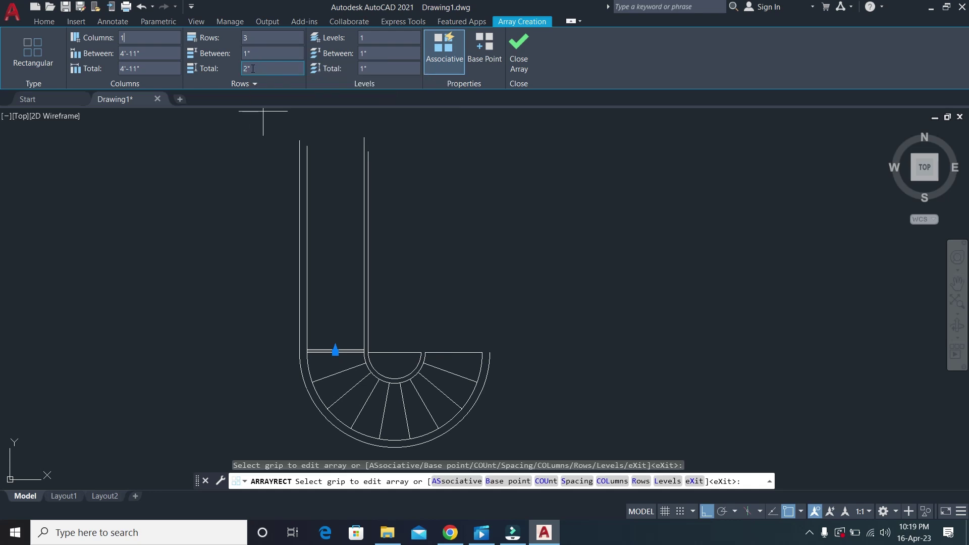
pyautogui.click(253, 71)
pyautogui.write('1')
pyautogui.press('Return')
# Set the tread array to 10 rows spaced 10" apart and finish it.
pyautogui.click(250, 41)
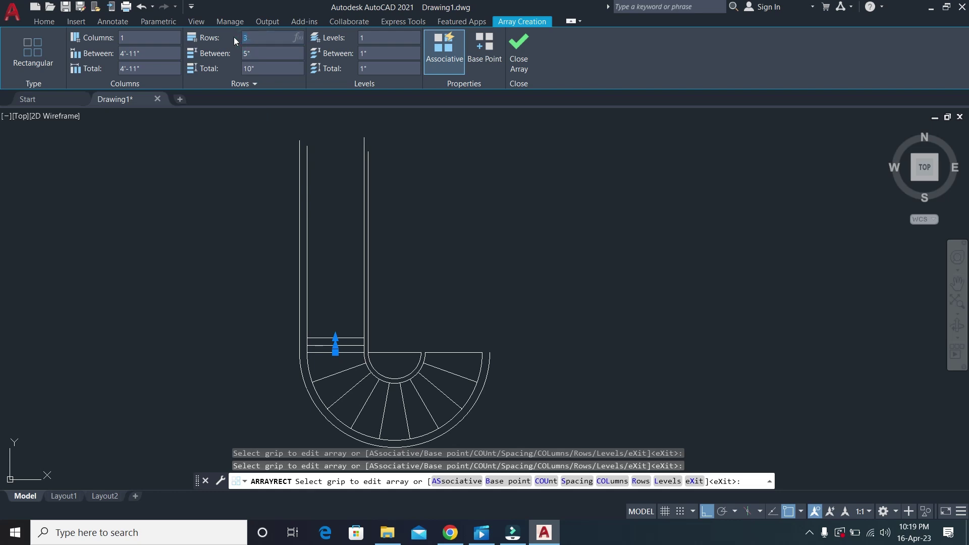
pyautogui.click(251, 53)
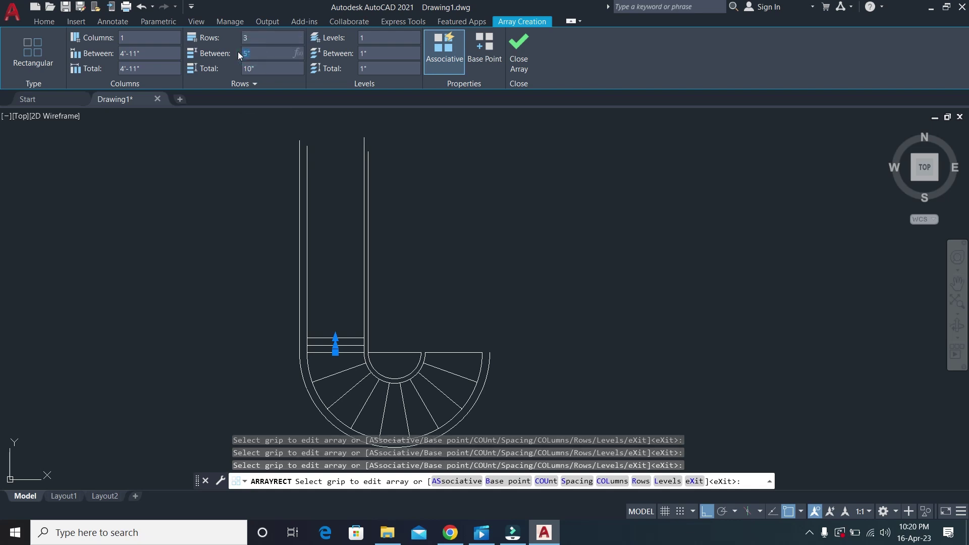
pyautogui.write('10')
pyautogui.press('Return')
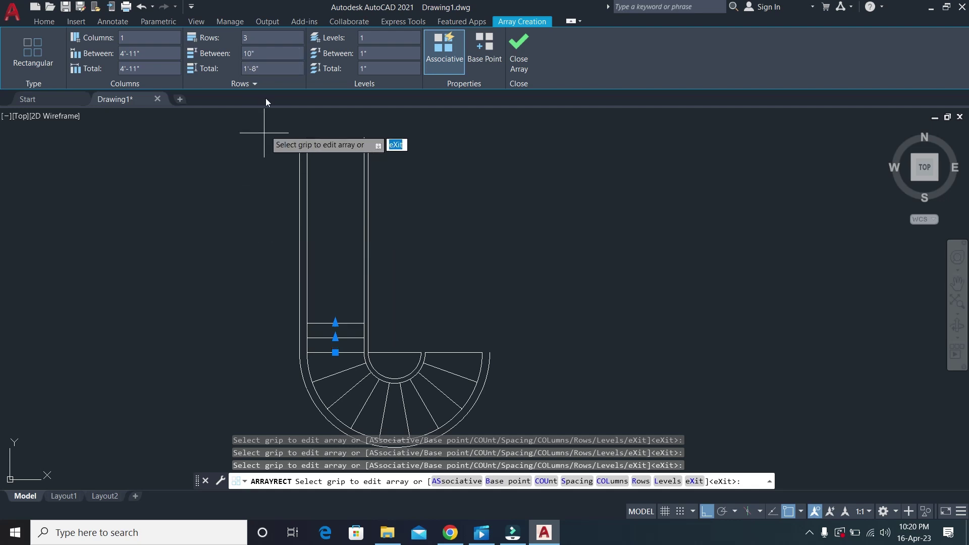
pyautogui.click(252, 39)
pyautogui.write('10')
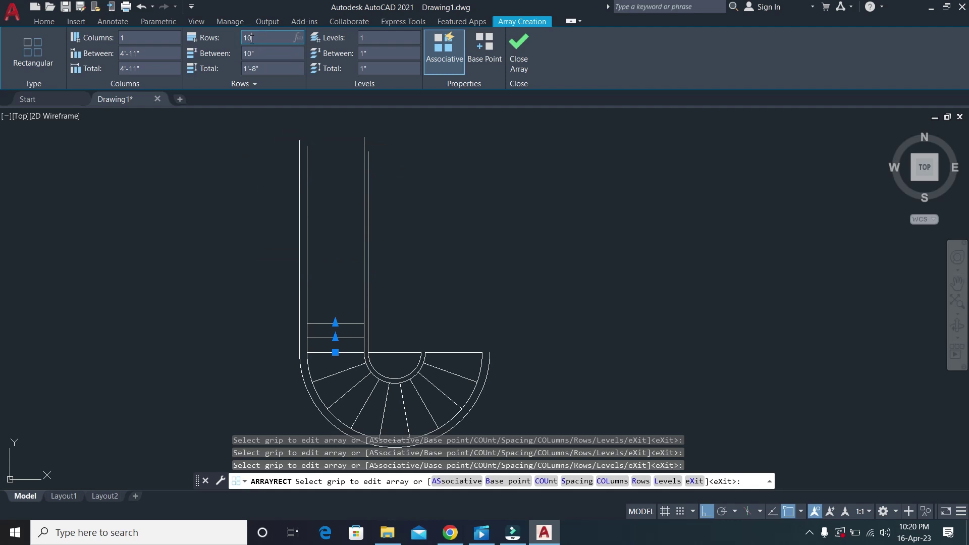
pyautogui.press('Return')
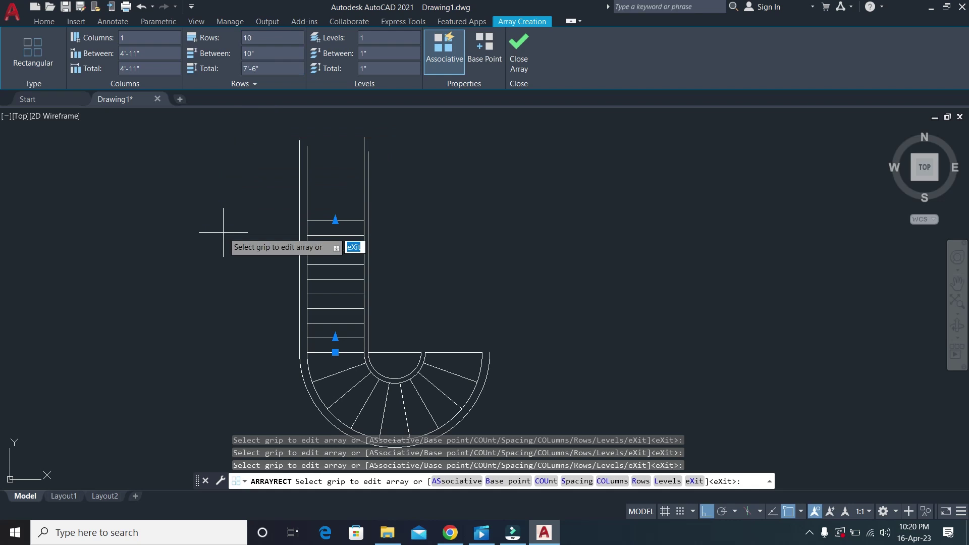
pyautogui.press('Escape')
pyautogui.press('Escape')
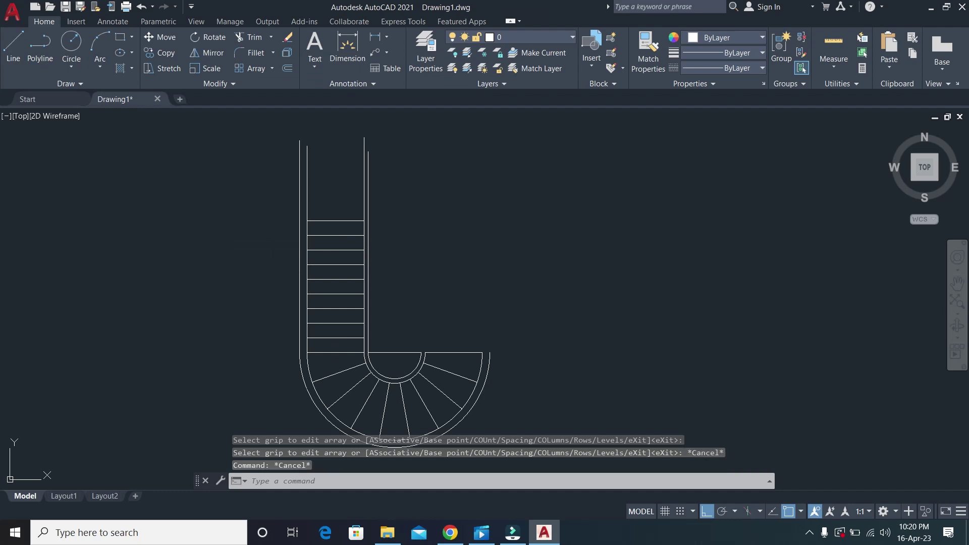
pyautogui.press('Escape')
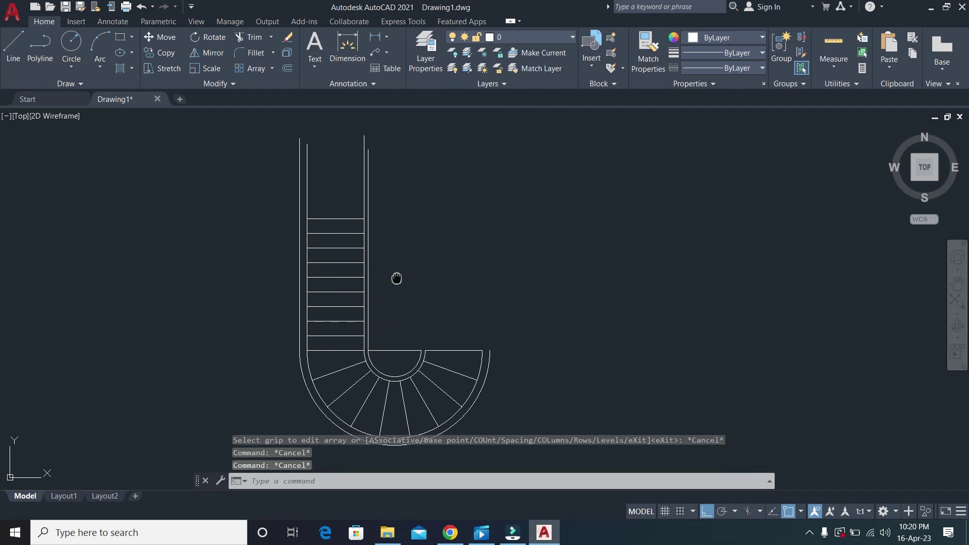
pyautogui.moveTo(396, 276); pyautogui.dragTo(394, 272, button='middle')
pyautogui.scroll(4, 303, 204)
pyautogui.scroll(2, 303, 210)
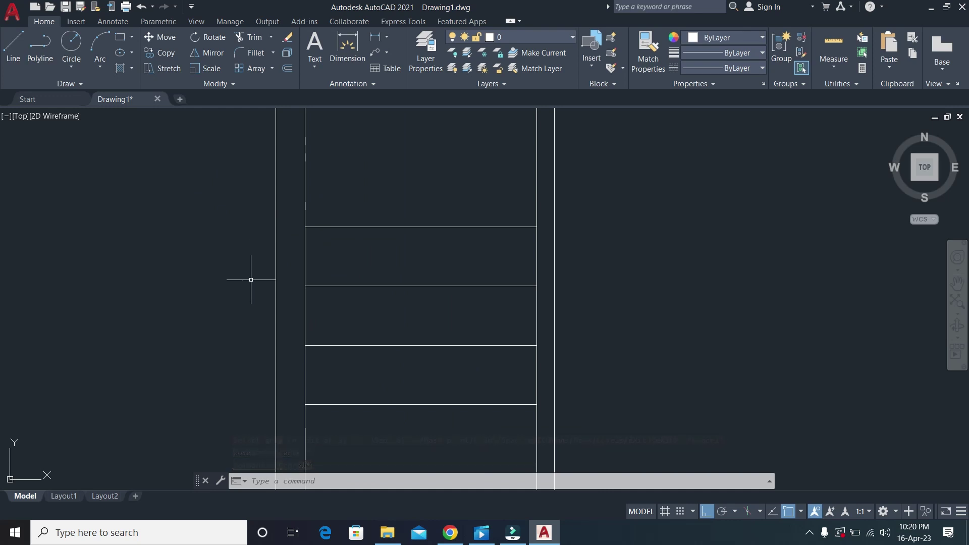
pyautogui.scroll(-2, 255, 298)
pyautogui.scroll(-2, 255, 299)
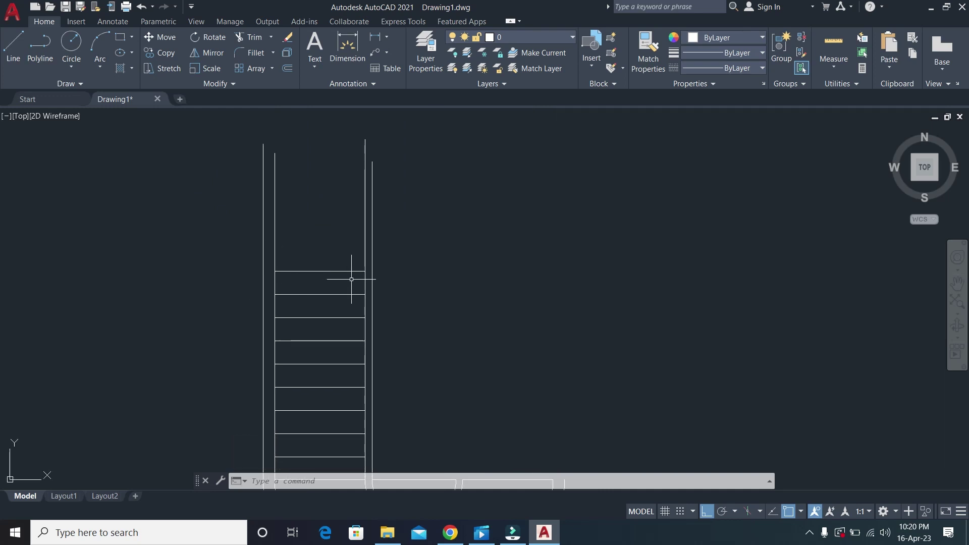
pyautogui.scroll(-2, 320, 224)
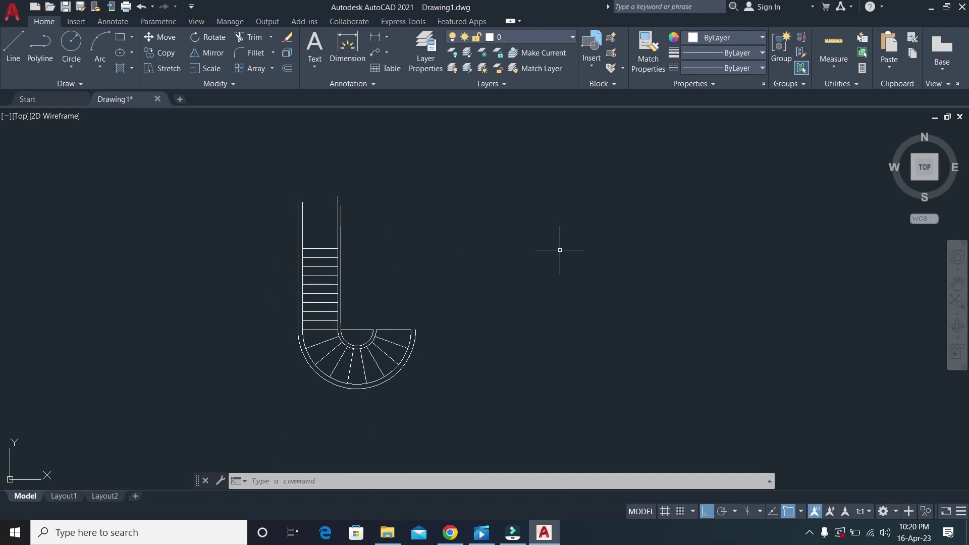
# Save the stair plan to the Desktop as Drawing1.dwg.
pyautogui.click(64, 8)
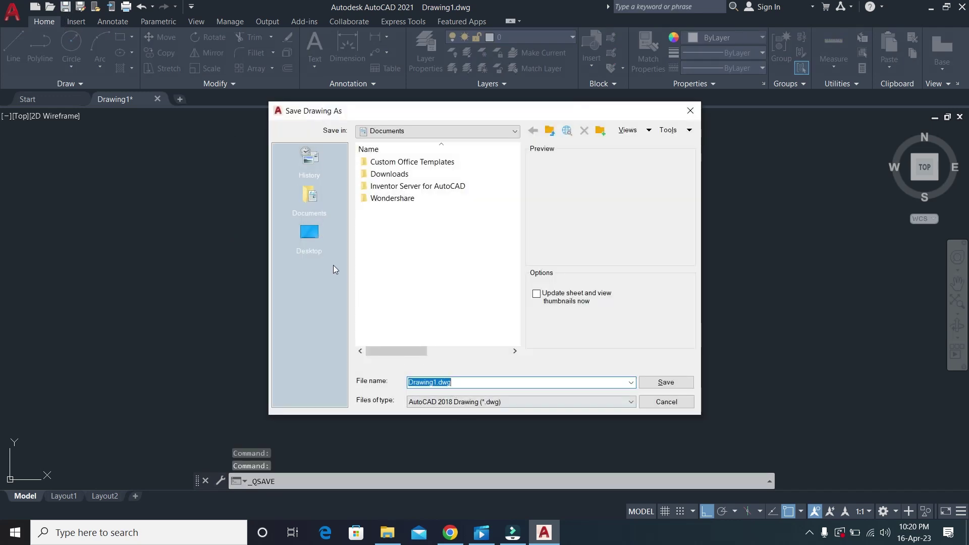
pyautogui.click(309, 233)
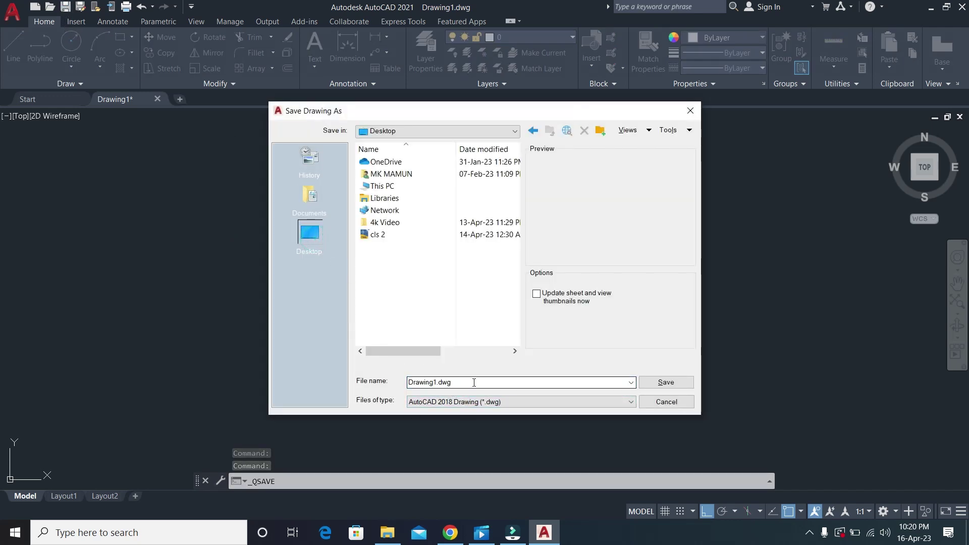
pyautogui.click(665, 383)
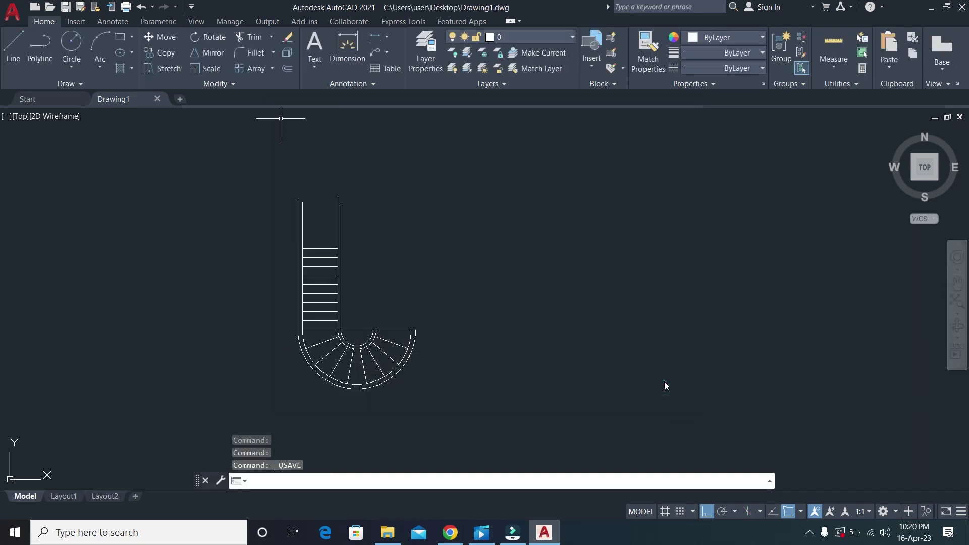